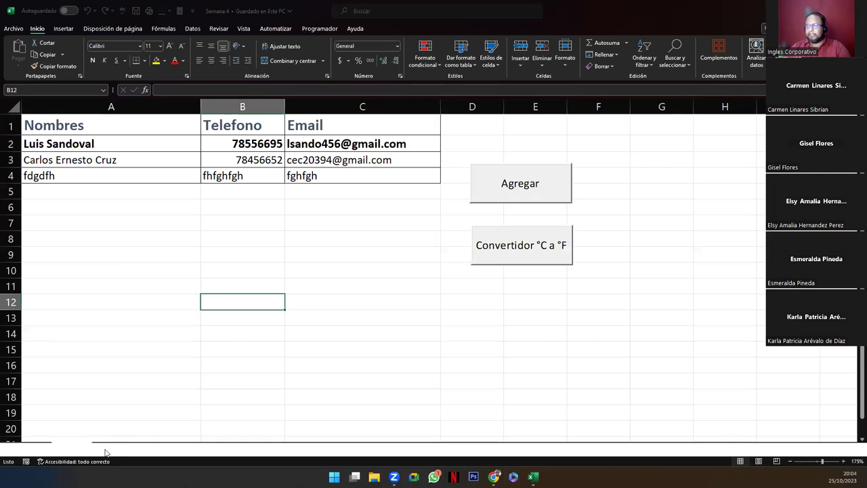
# Step: On the Ejercicio 14 sheet, enable macros and try Cayos Cochinos, then Roatan, as destination
pyautogui.hotkey('ctrl', 'pagedown')
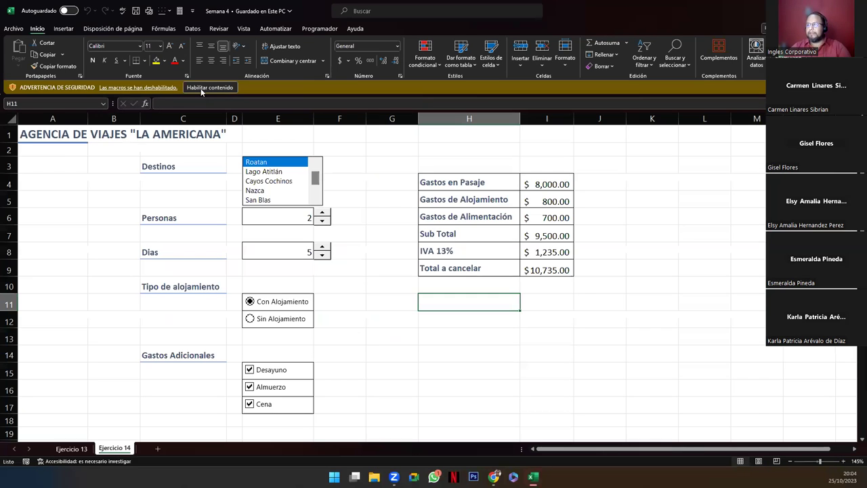
pyautogui.click(201, 88)
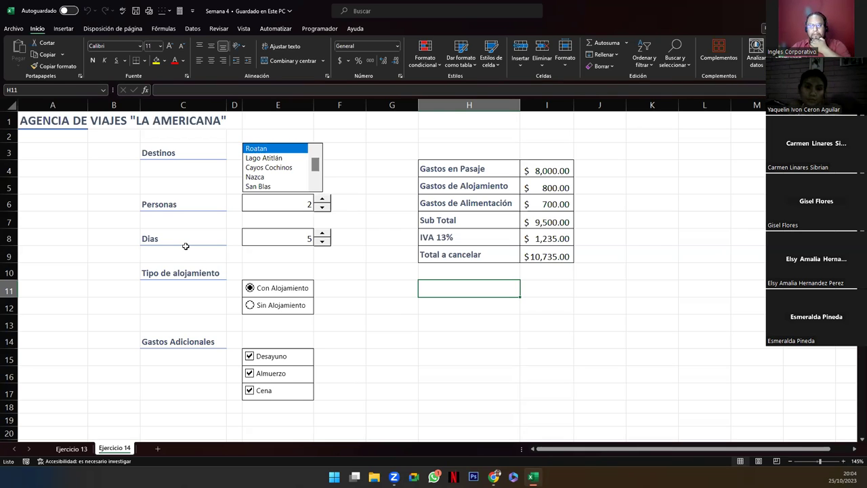
pyautogui.click(260, 166)
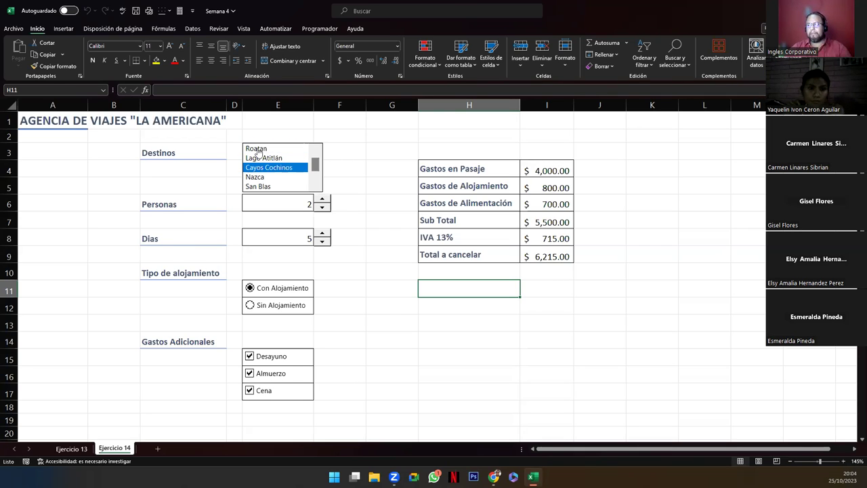
pyautogui.click(258, 150)
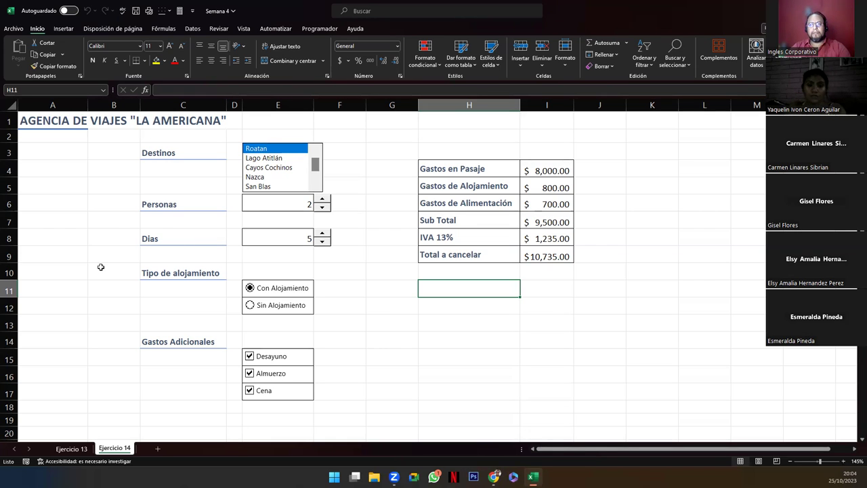
pyautogui.scroll(-8, 99, 271)
pyautogui.scroll(-5, 84, 279)
pyautogui.moveTo(50, 281); pyautogui.dragTo(122, 359)
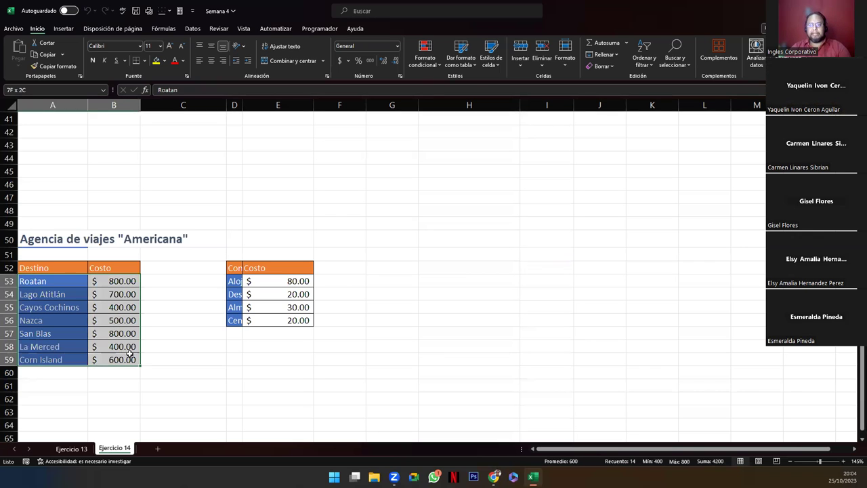
pyautogui.click(155, 335)
pyautogui.moveTo(27, 281); pyautogui.dragTo(126, 358)
pyautogui.moveTo(235, 281); pyautogui.dragTo(288, 320)
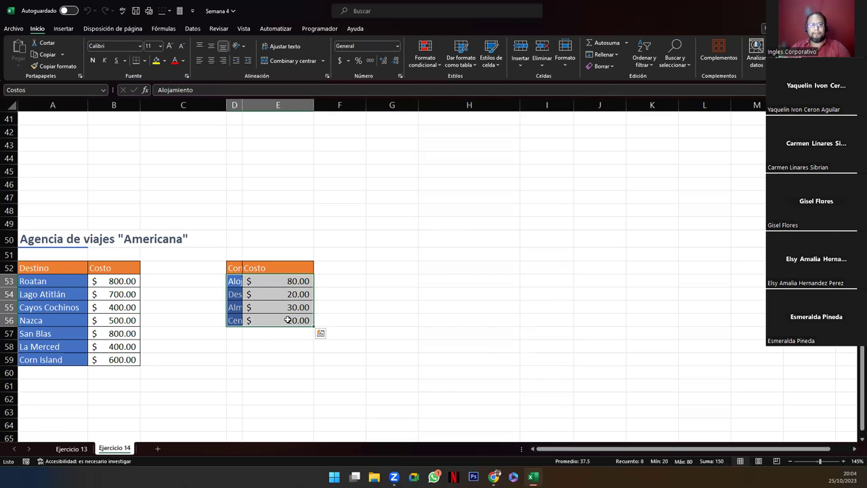
pyautogui.click(78, 280)
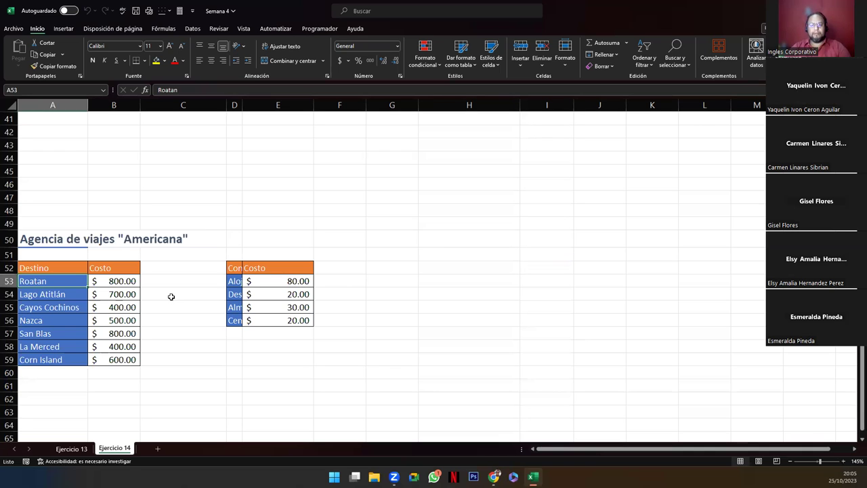
pyautogui.scroll(5, 172, 296)
pyautogui.scroll(9, 170, 296)
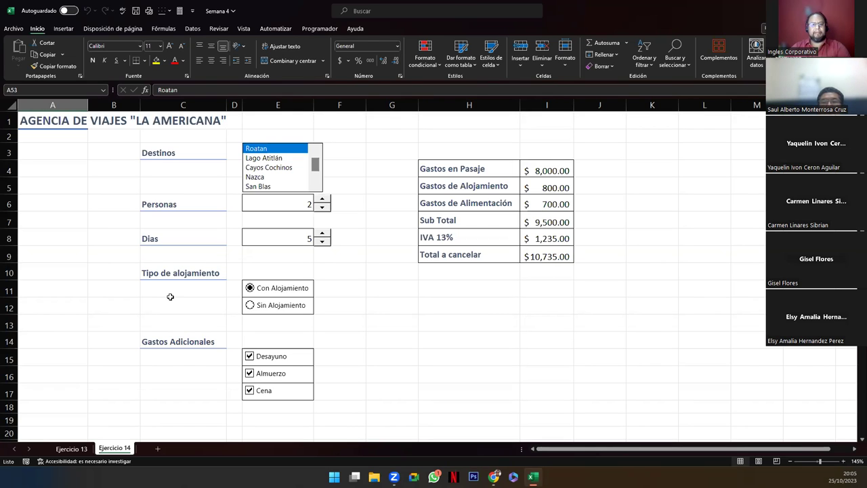
# Step: Inspect the Dias and Personas label cells and the cells beside them
pyautogui.click(261, 237)
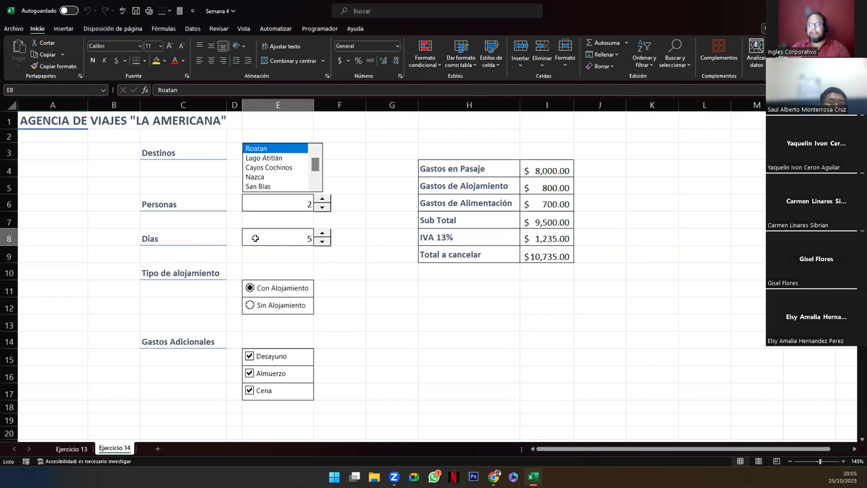
pyautogui.click(194, 238)
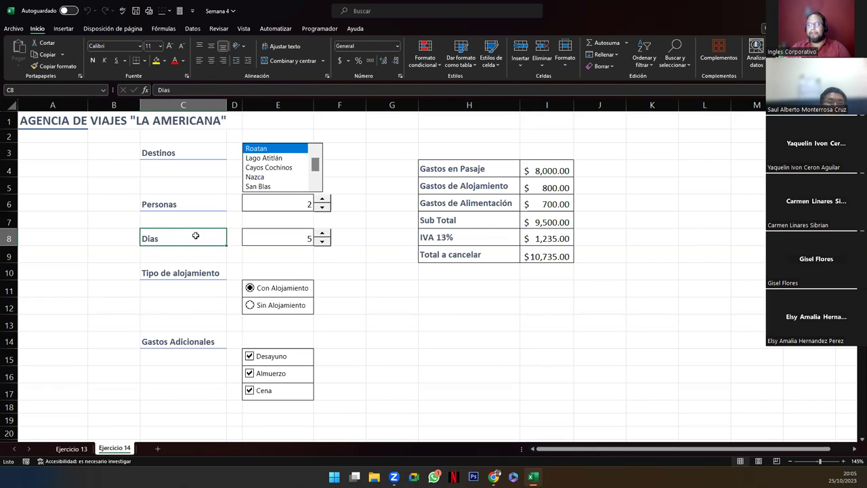
pyautogui.click(235, 239)
pyautogui.click(230, 201)
pyautogui.click(200, 198)
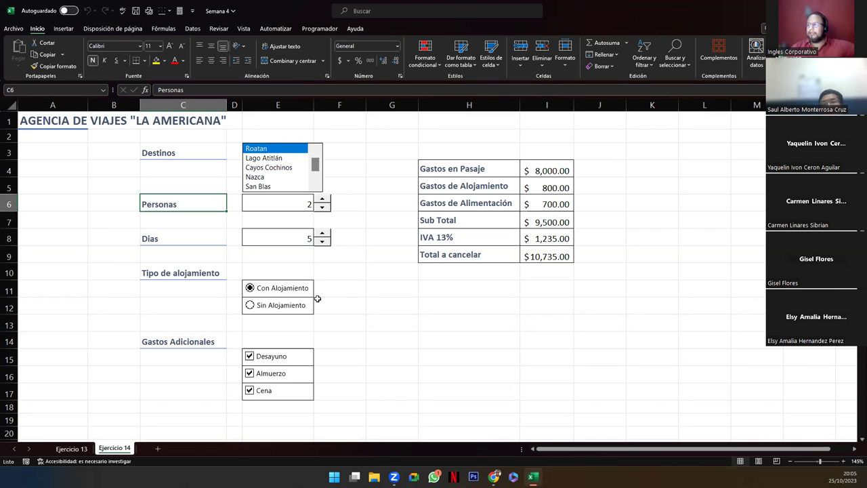
# Step: Show the Programador tools and view the Destinos list box's control properties without changes
pyautogui.rightClick(312, 155)
pyautogui.press('Escape')
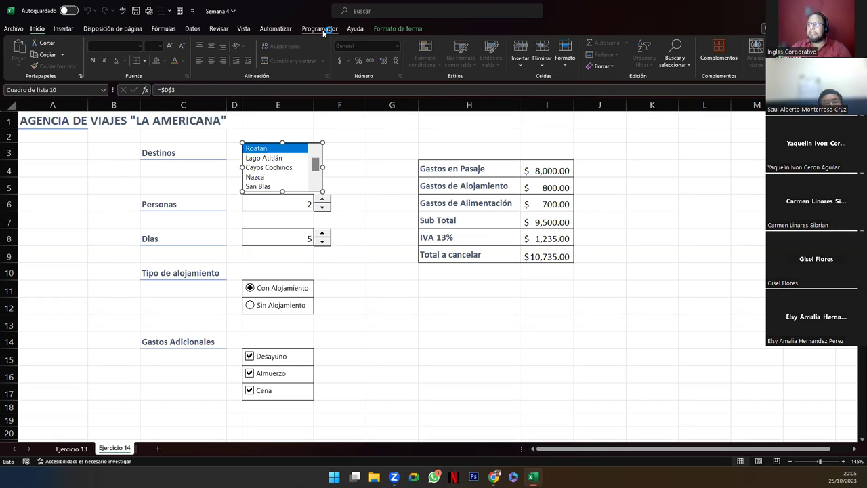
pyautogui.click(320, 28)
pyautogui.click(323, 43)
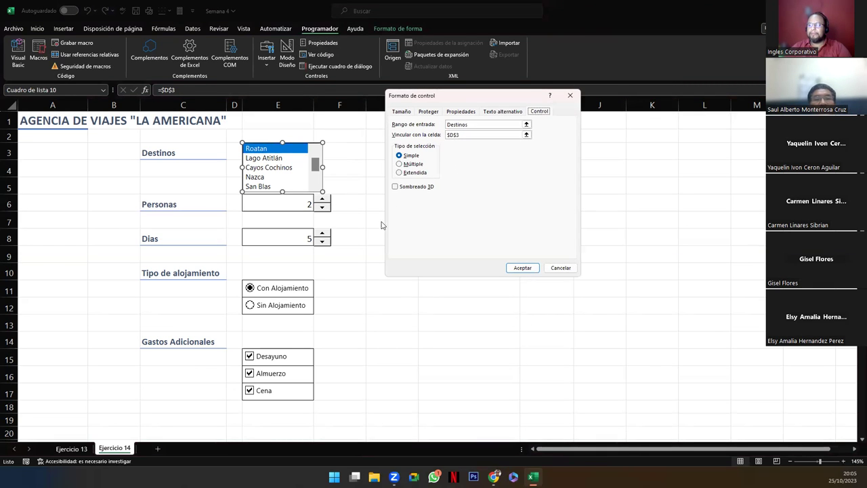
pyautogui.click(561, 268)
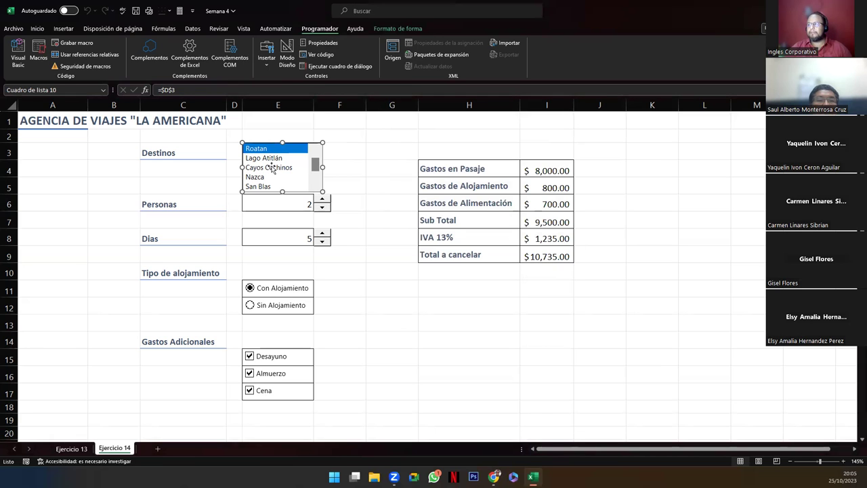
pyautogui.click(339, 169)
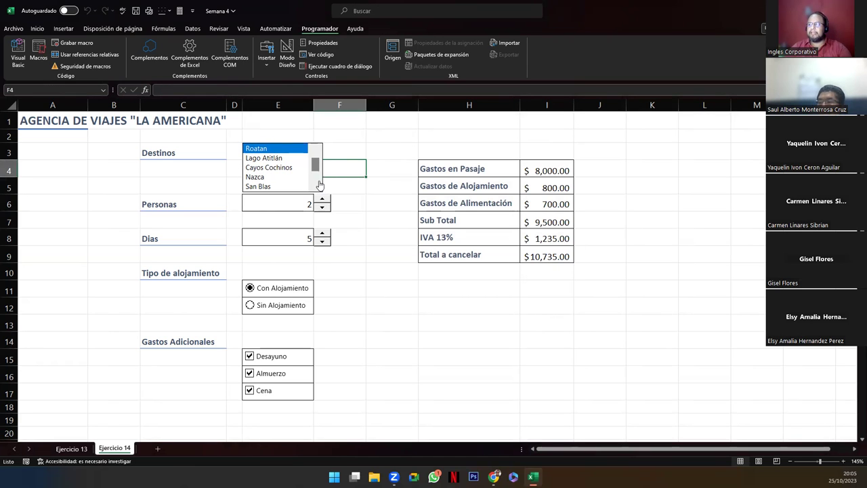
# Step: Drag the Destinos list box's right edge to make it slightly wider
pyautogui.rightClick(320, 181)
pyautogui.press('Escape')
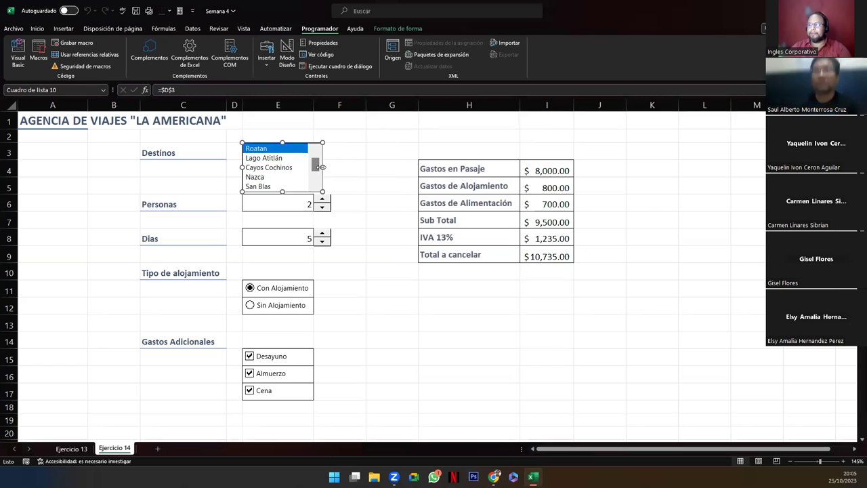
pyautogui.moveTo(321, 167); pyautogui.dragTo(332, 171)
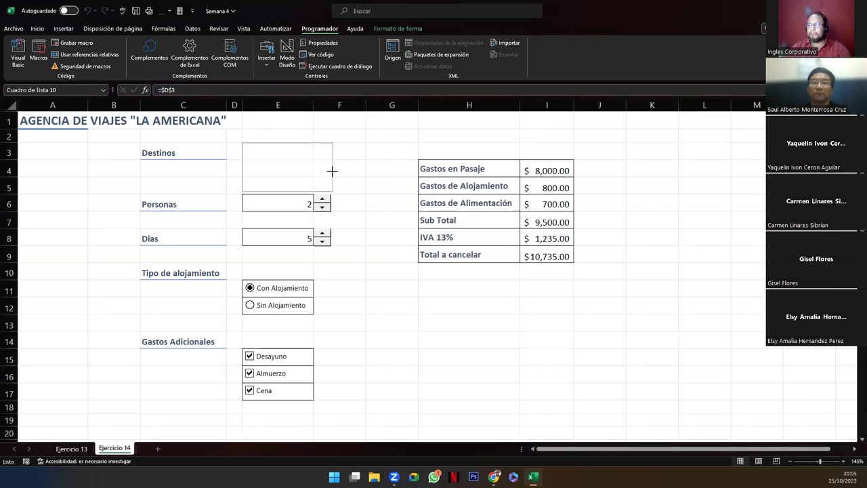
pyautogui.moveTo(332, 171); pyautogui.dragTo(332, 172)
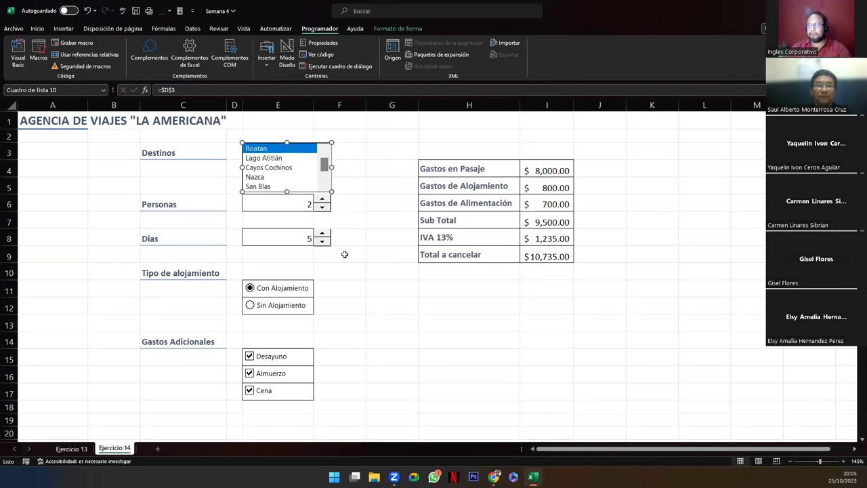
pyautogui.click(356, 201)
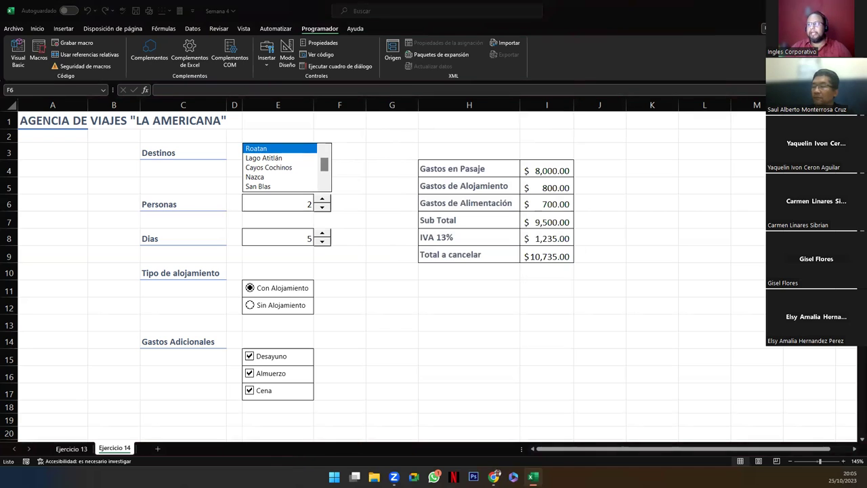
pyautogui.click(303, 151)
pyautogui.keyDown('ctrl'); pyautogui.click(302, 150); pyautogui.keyUp('ctrl')
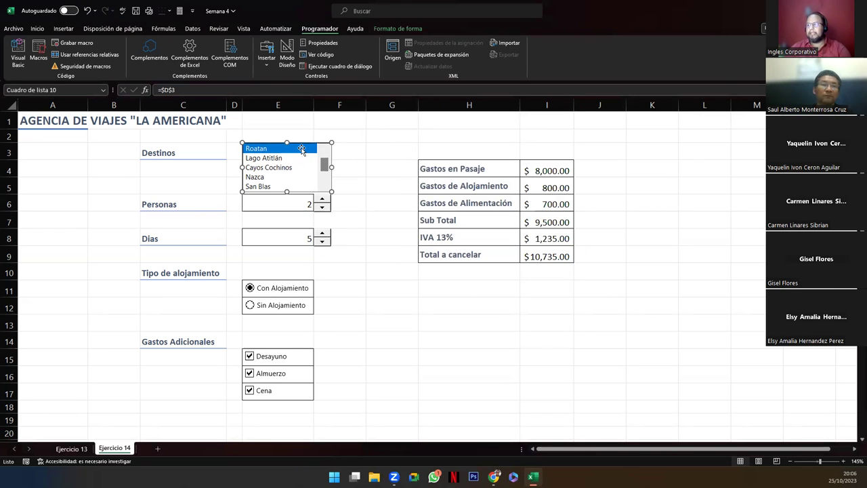
pyautogui.click(339, 167)
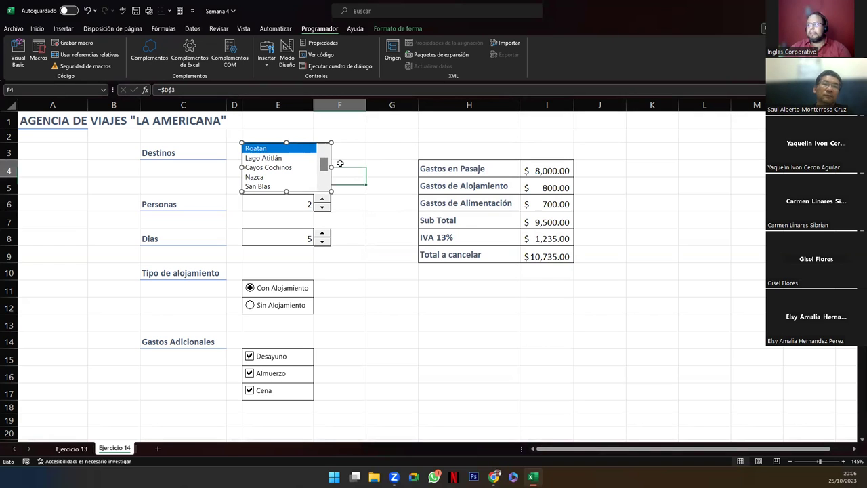
pyautogui.click(357, 206)
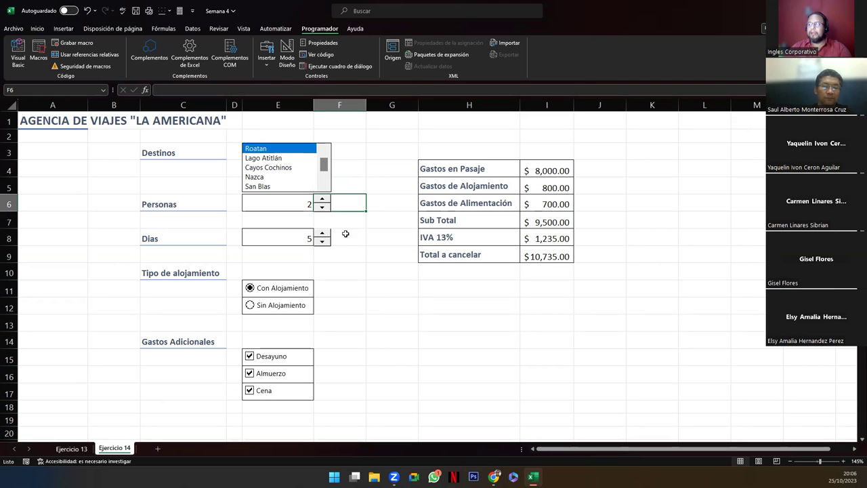
pyautogui.click(349, 235)
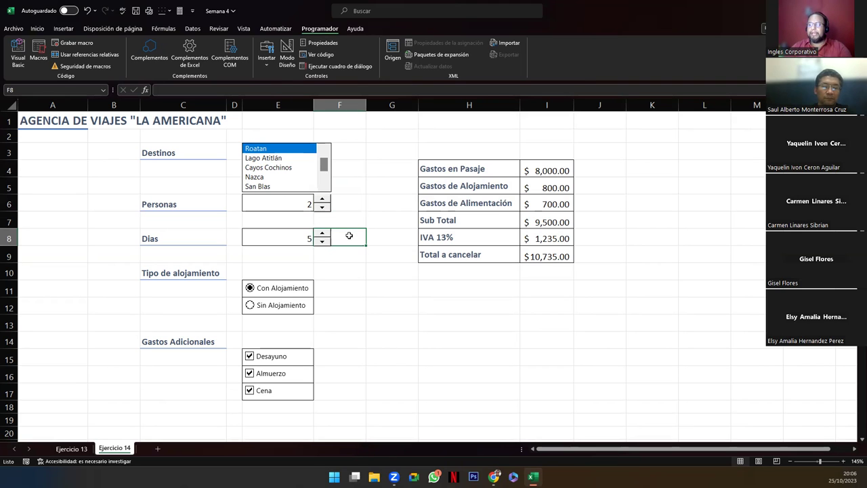
pyautogui.click(267, 57)
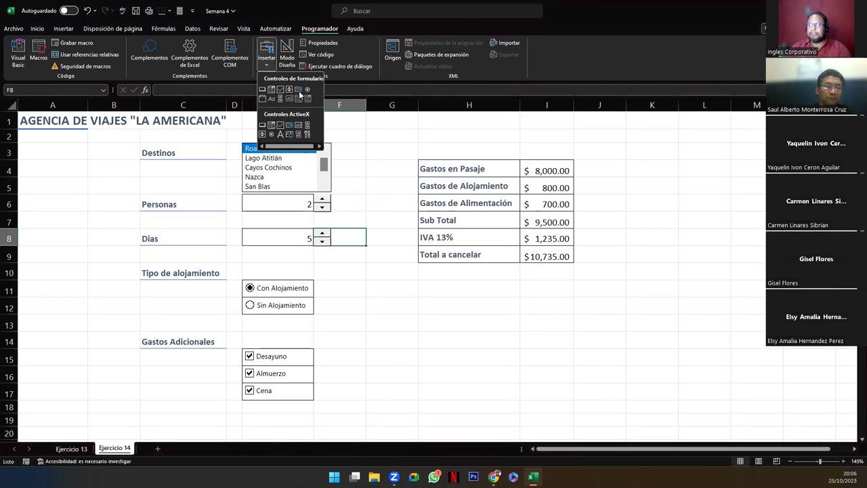
pyautogui.click(364, 174)
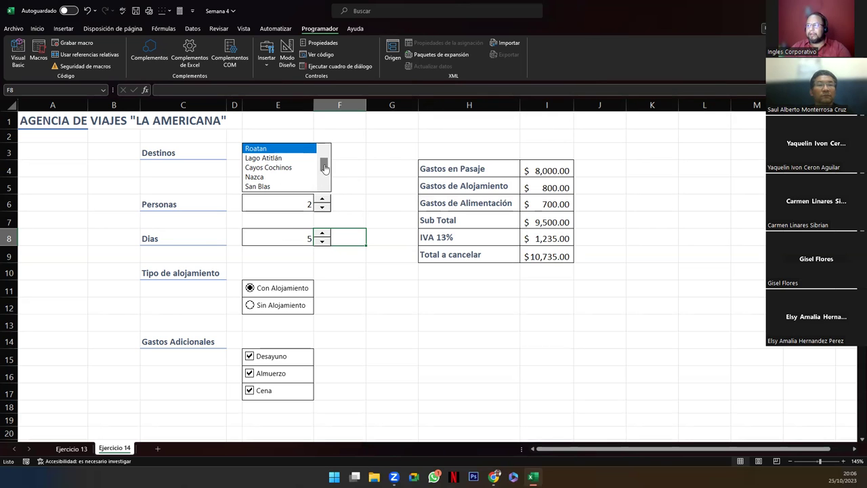
# Step: Choose Corn Island with 1 person, 1 day, no lodging and no meal extras
pyautogui.scroll(-2, 322, 169)
pyautogui.click(270, 187)
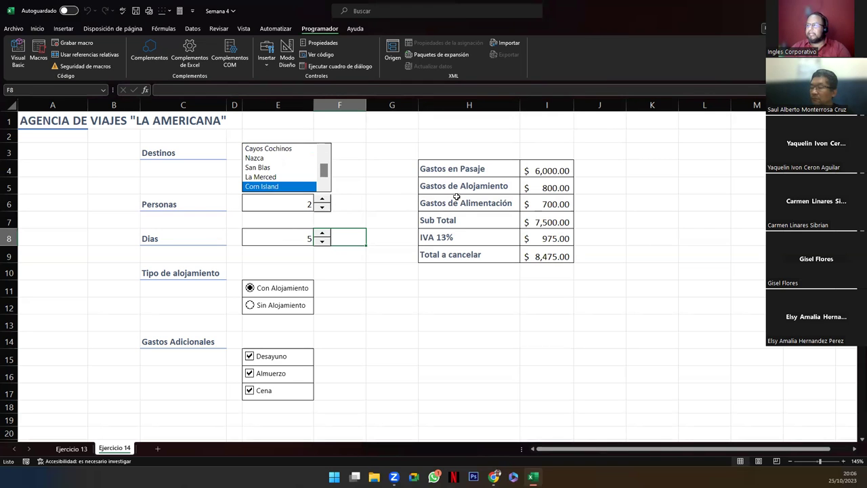
pyautogui.click(323, 208)
pyautogui.click(322, 242)
pyautogui.click(323, 242)
pyautogui.click(323, 242)
pyautogui.click(323, 243)
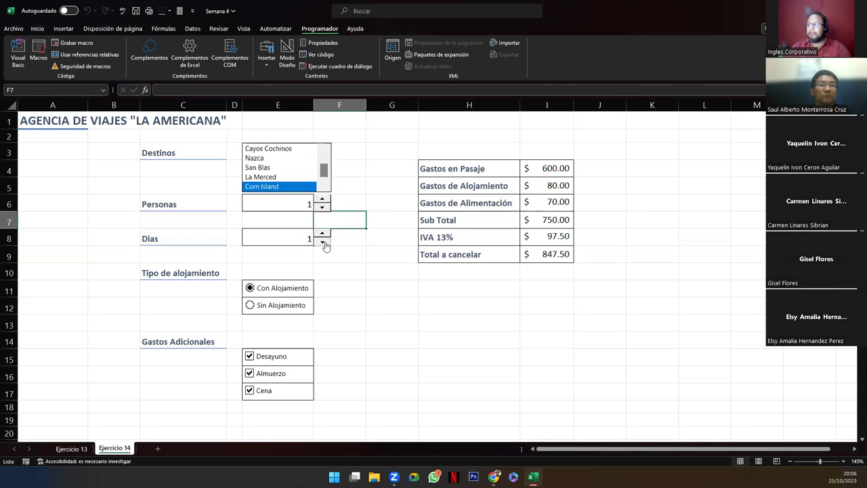
pyautogui.click(250, 305)
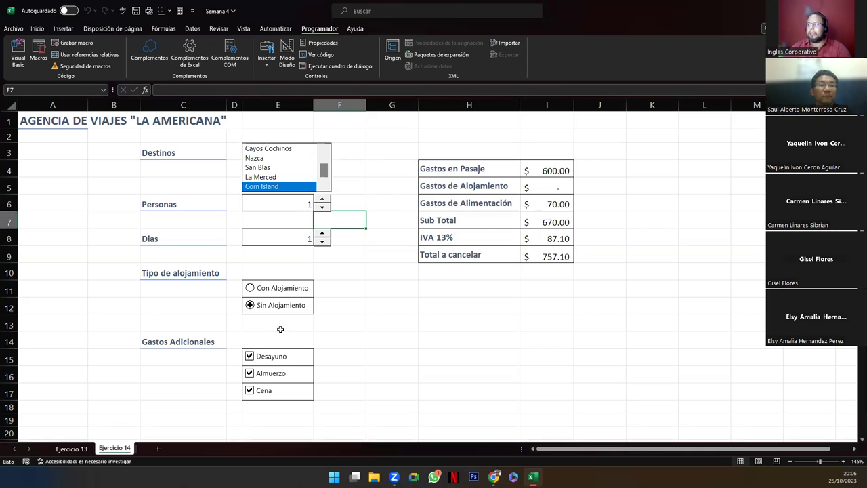
pyautogui.click(249, 355)
pyautogui.click(249, 390)
pyautogui.click(249, 373)
pyautogui.click(249, 390)
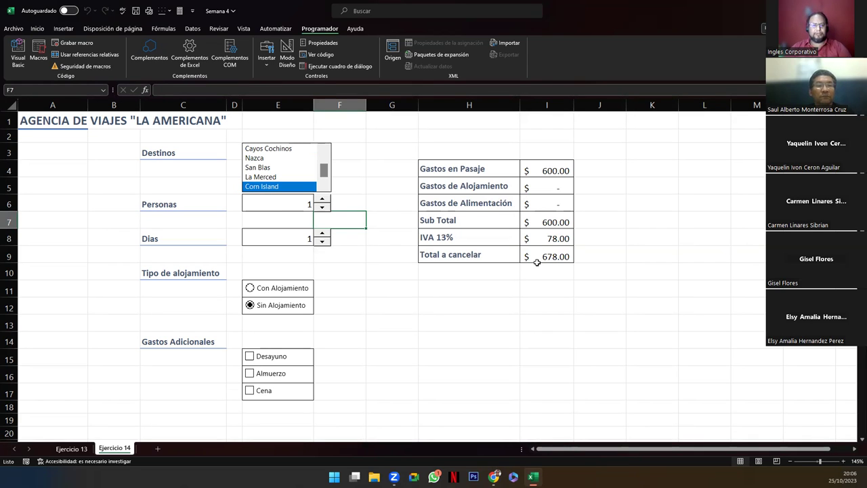
# Step: Raise the spinners to 10 people and 5 days for a $33,900.00 total
pyautogui.click(322, 199)
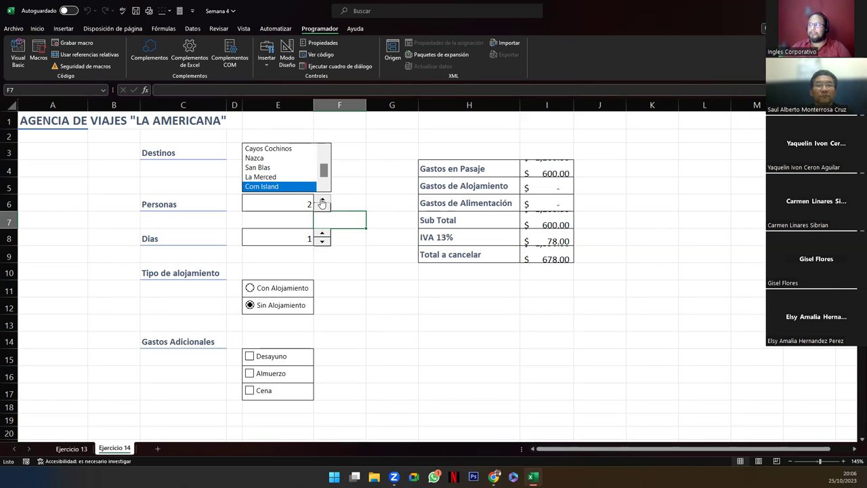
pyautogui.click(322, 234)
pyautogui.click(322, 199)
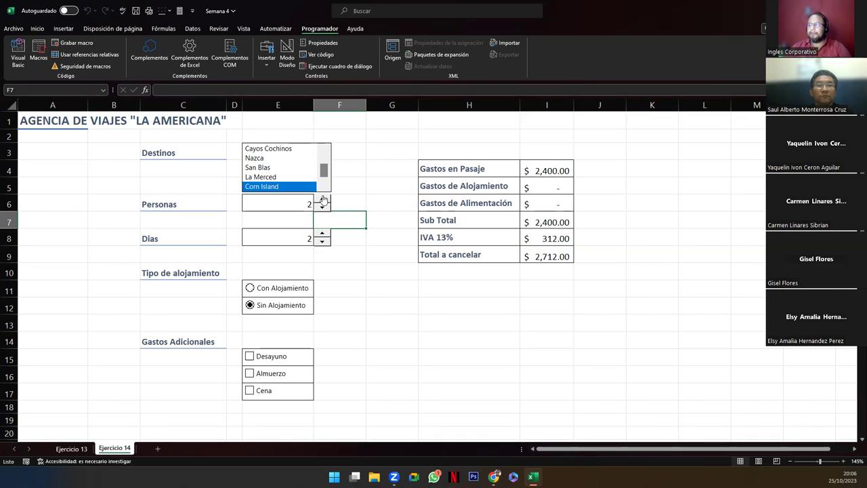
pyautogui.click(322, 234)
pyautogui.click(322, 199)
pyautogui.click(322, 233)
pyautogui.click(322, 199)
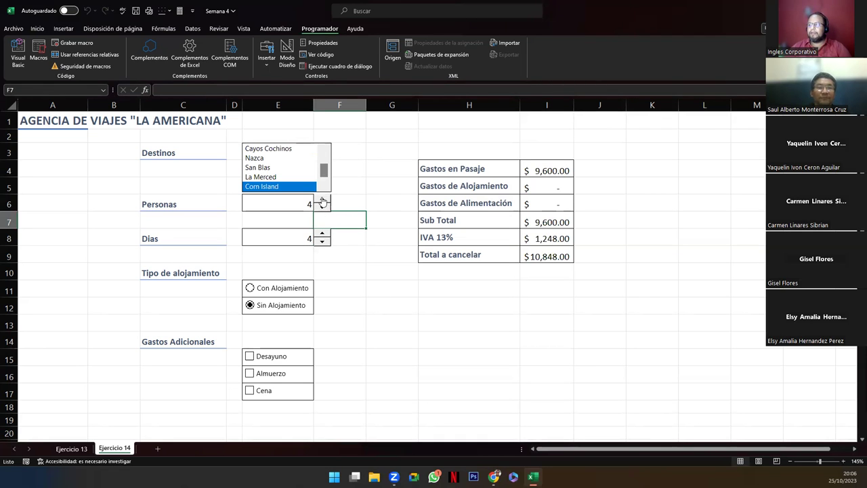
pyautogui.click(322, 233)
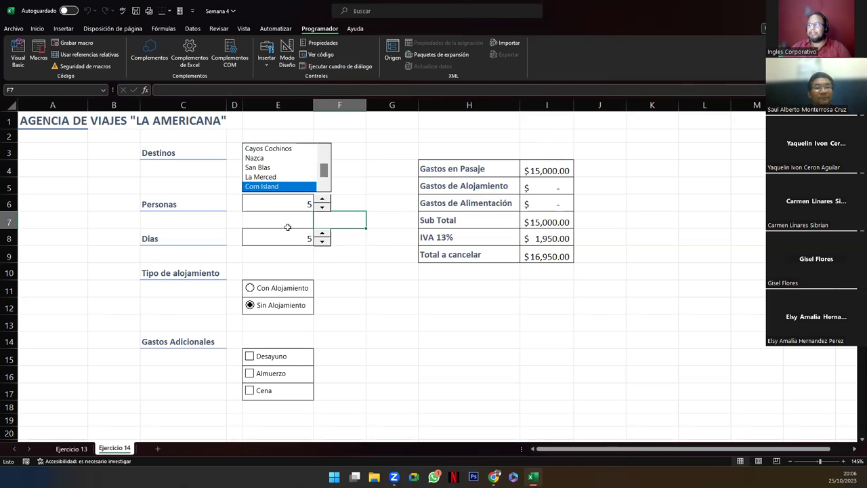
pyautogui.click(322, 201)
pyautogui.click(322, 201)
pyautogui.click(322, 201)
pyautogui.click(322, 201)
pyautogui.click(322, 201)
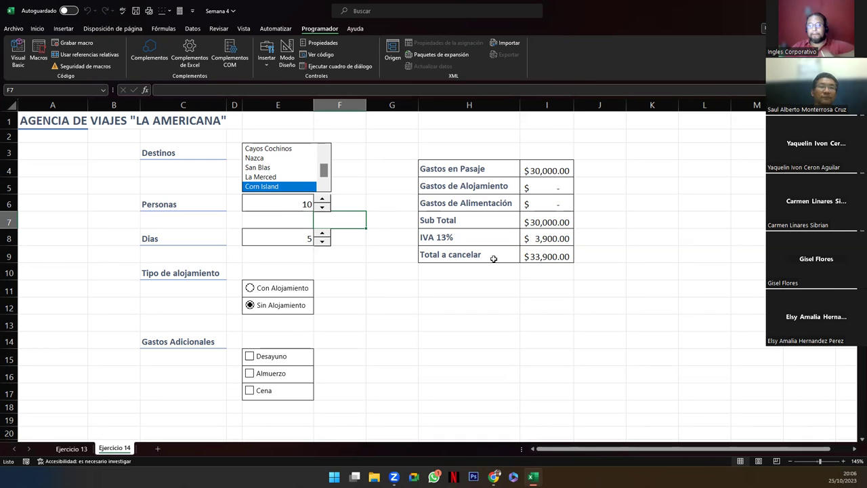
pyautogui.scroll(-2, 177, 374)
pyautogui.scroll(-8, 178, 375)
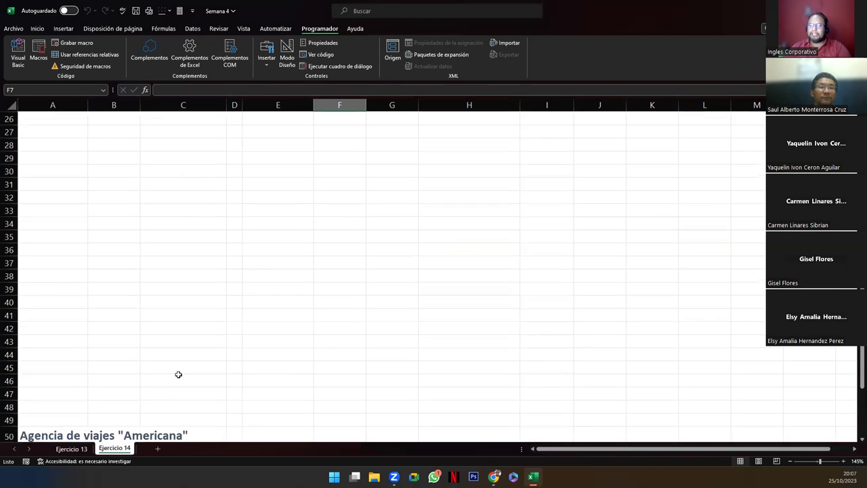
pyautogui.scroll(-4, 162, 359)
pyautogui.moveTo(41, 280); pyautogui.dragTo(108, 358)
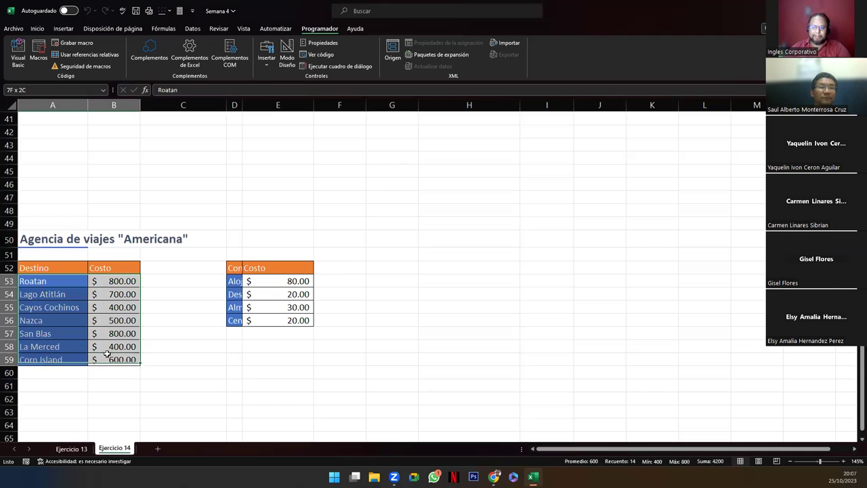
pyautogui.moveTo(234, 281); pyautogui.dragTo(298, 320)
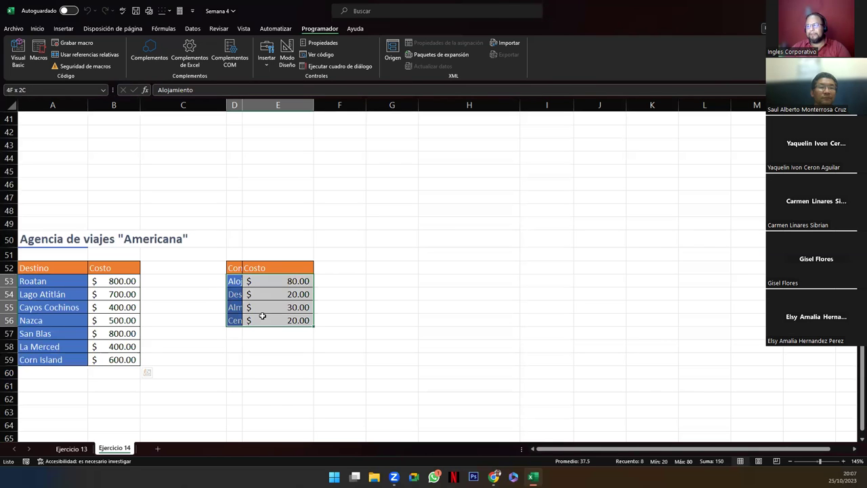
pyautogui.moveTo(64, 281); pyautogui.dragTo(115, 359)
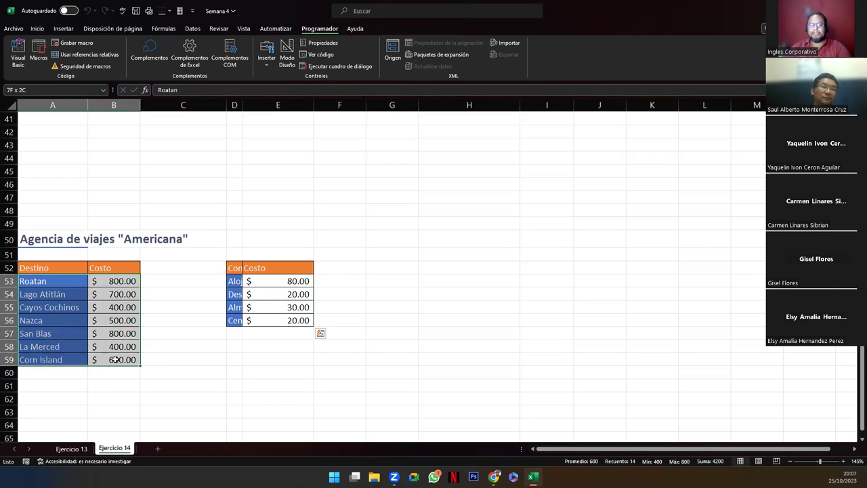
pyautogui.click(115, 359)
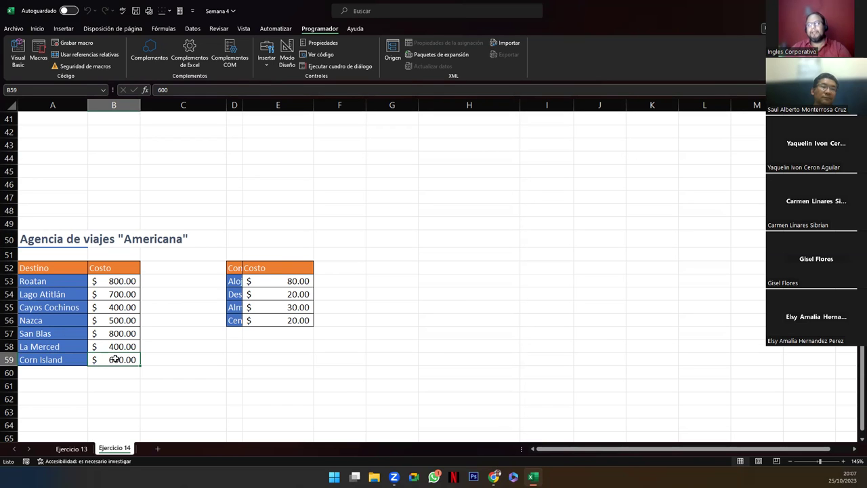
pyautogui.moveTo(33, 282); pyautogui.dragTo(108, 357)
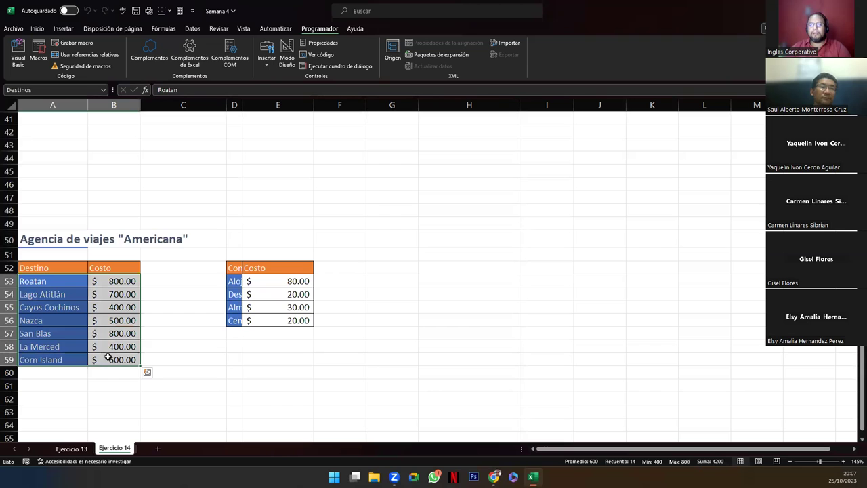
pyautogui.click(114, 283)
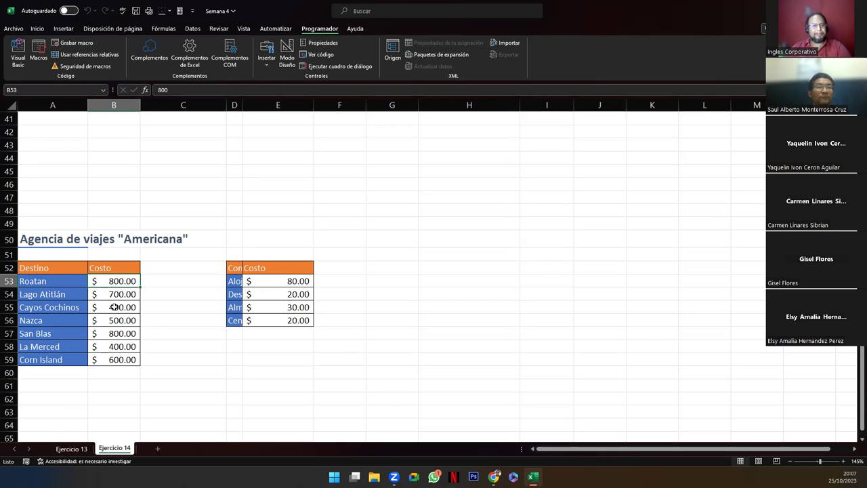
pyautogui.click(33, 281)
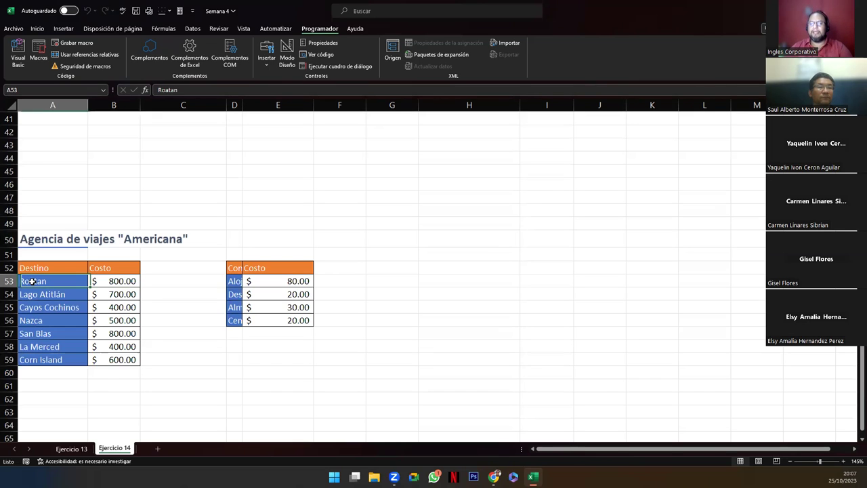
pyautogui.click(98, 281)
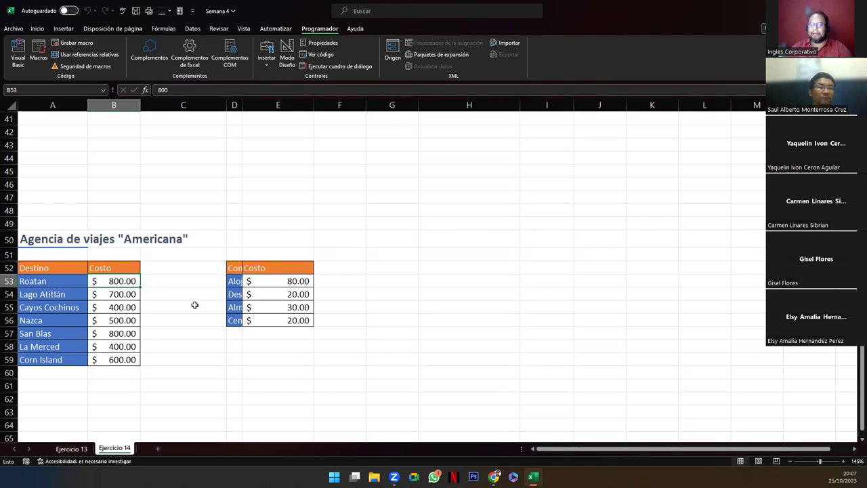
pyautogui.scroll(13, 194, 305)
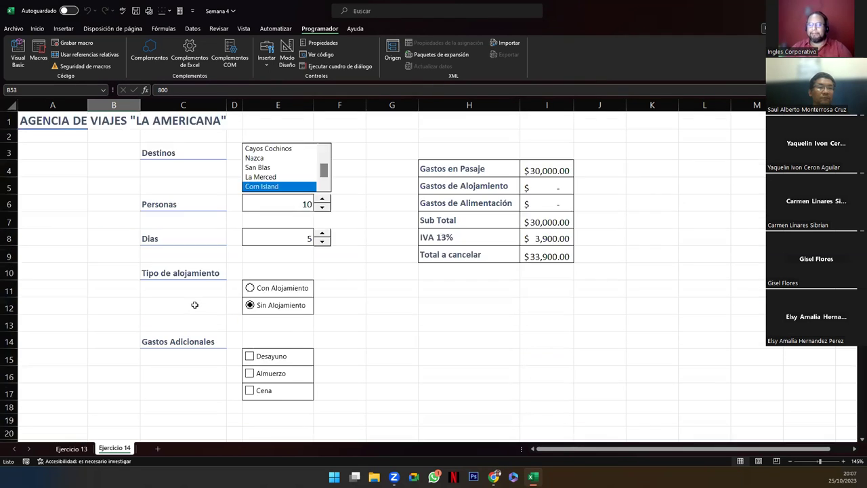
pyautogui.click(198, 248)
pyautogui.click(168, 238)
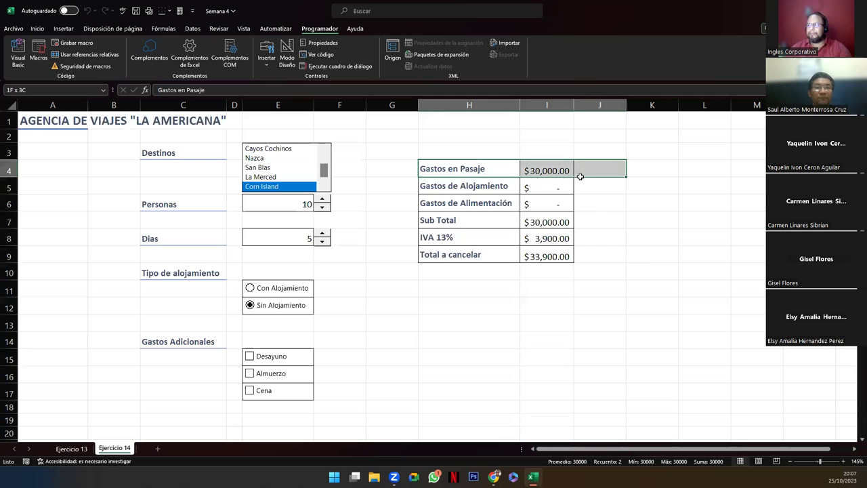
pyautogui.moveTo(480, 173); pyautogui.dragTo(552, 258)
pyautogui.click(536, 173)
pyautogui.doubleClick(536, 173)
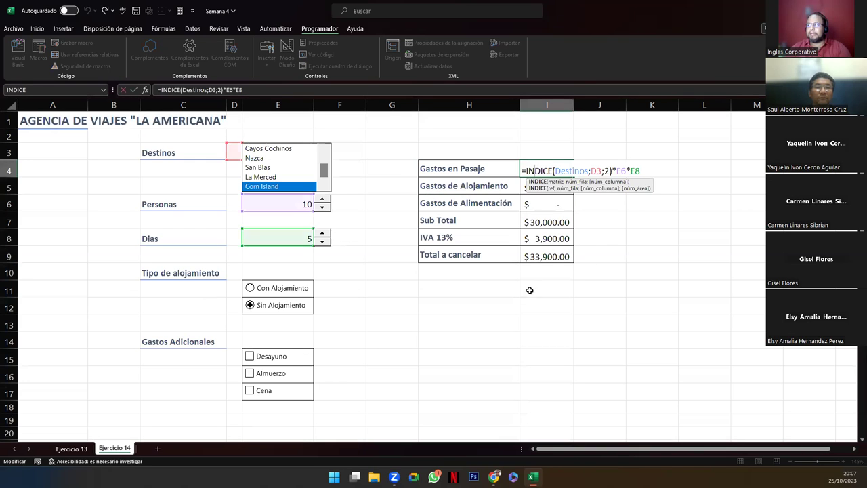
pyautogui.click(573, 171)
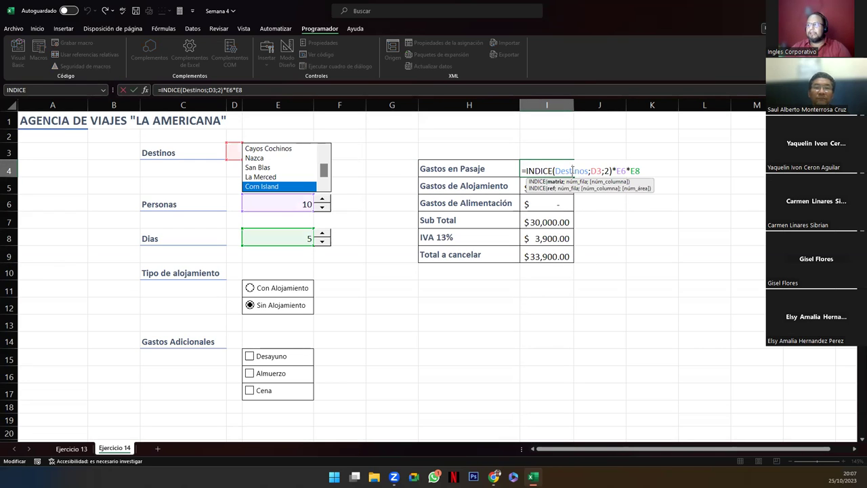
pyautogui.press('Escape')
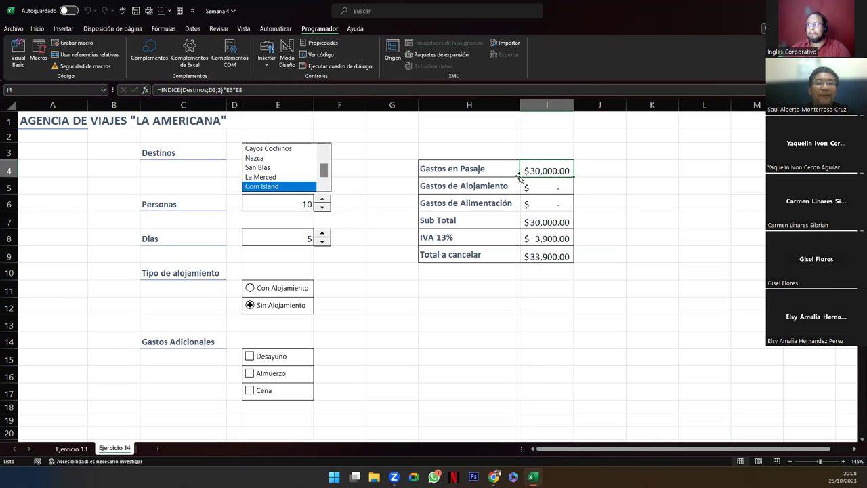
pyautogui.moveTo(463, 169)
pyautogui.mouseDown()
pyautogui.moveTo(499, 244)
pyautogui.moveTo(534, 257)
pyautogui.mouseUp()
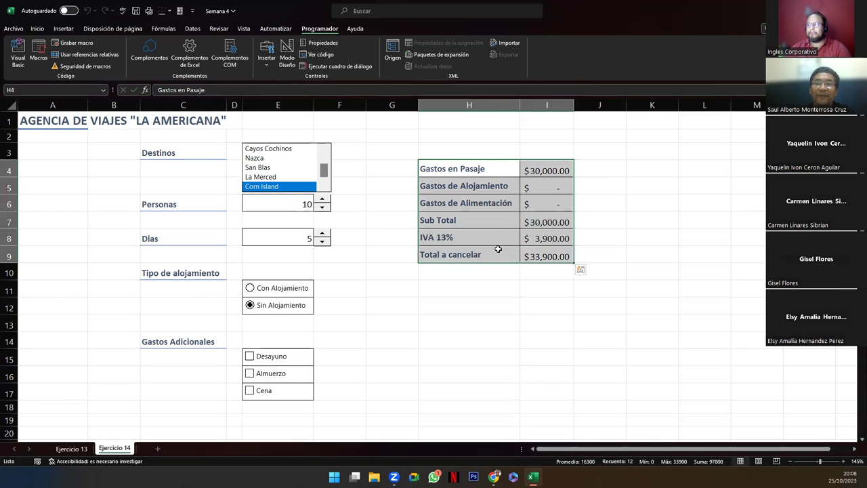
pyautogui.click(468, 243)
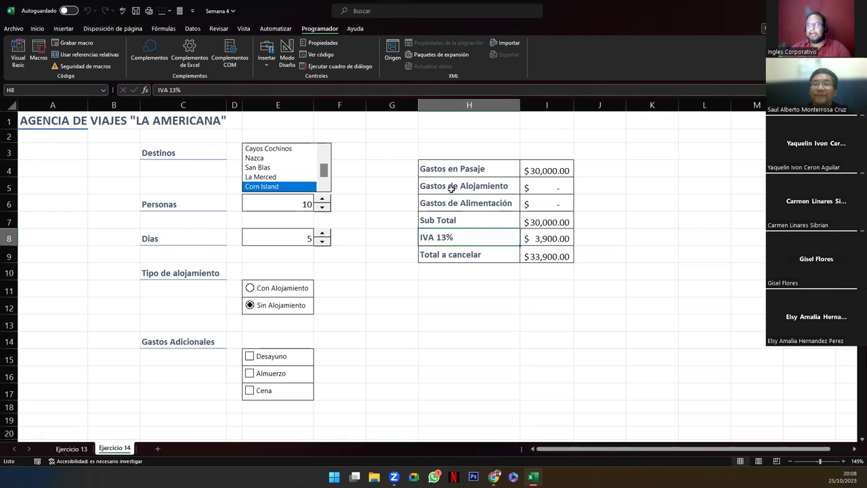
pyautogui.moveTo(89, 122); pyautogui.dragTo(541, 393)
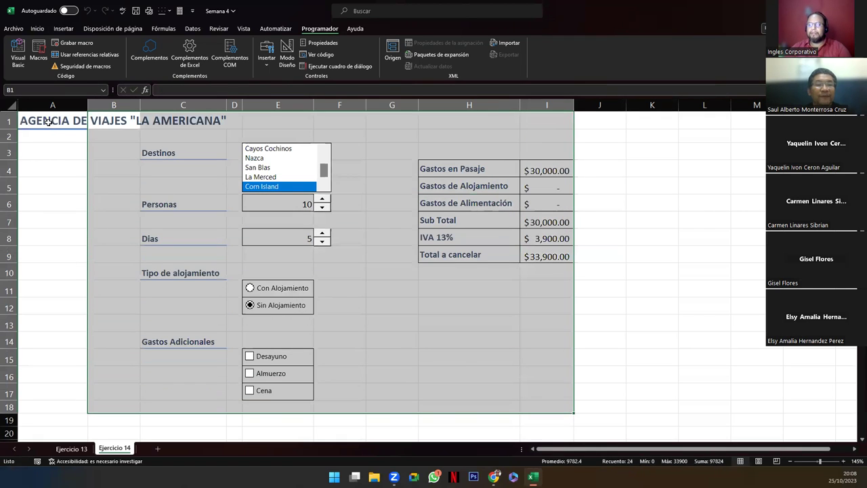
pyautogui.moveTo(49, 122); pyautogui.dragTo(585, 406)
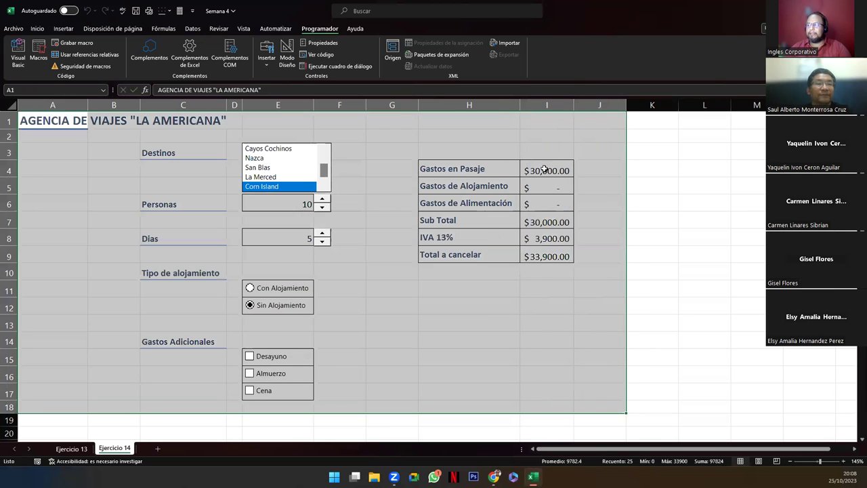
pyautogui.click(544, 169)
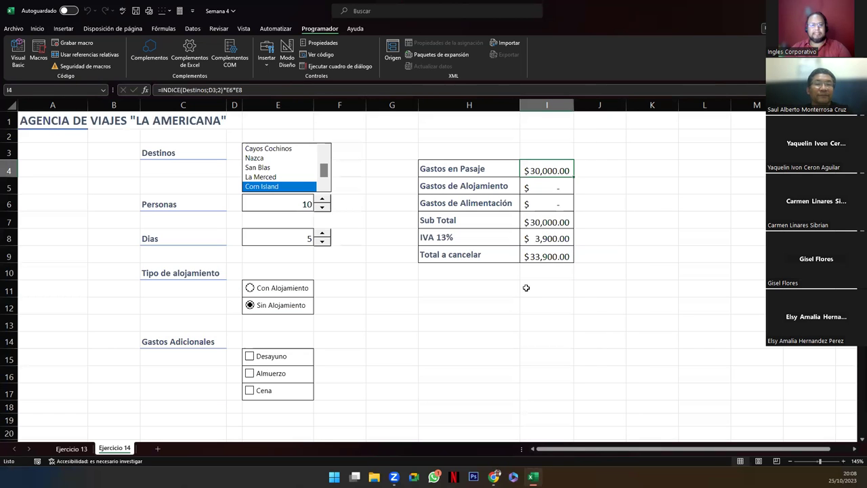
# Step: Review the Gastos de Alimentación formula and the cost summary table
pyautogui.doubleClick(540, 204)
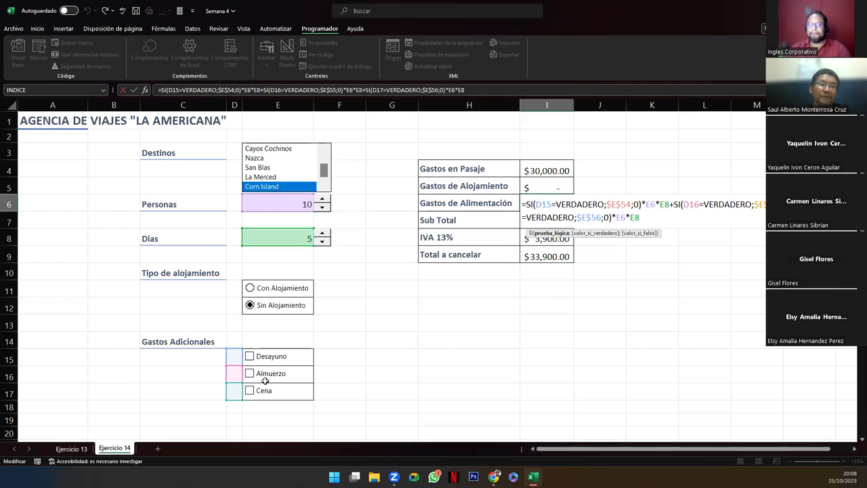
pyautogui.hotkey('ctrl', 'Return')
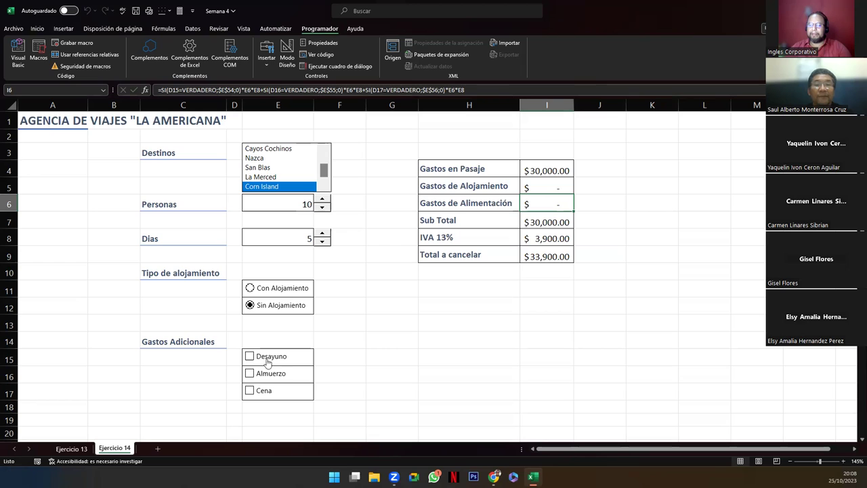
pyautogui.moveTo(471, 170); pyautogui.dragTo(556, 254)
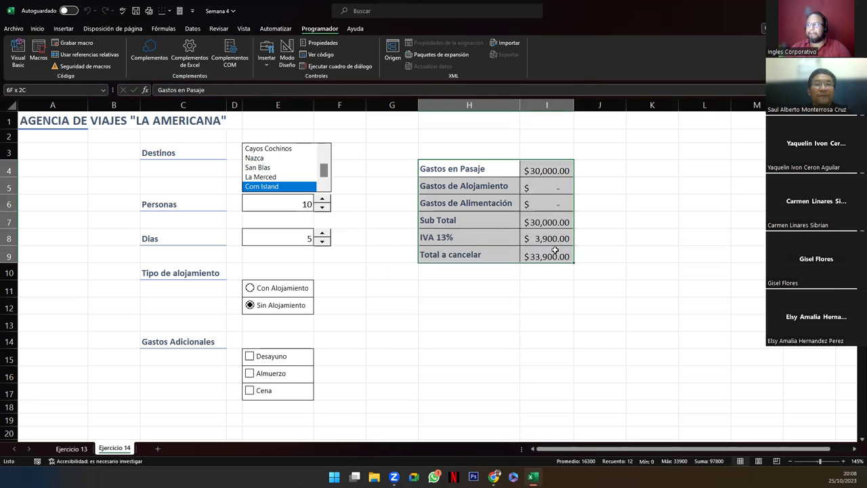
pyautogui.click(475, 250)
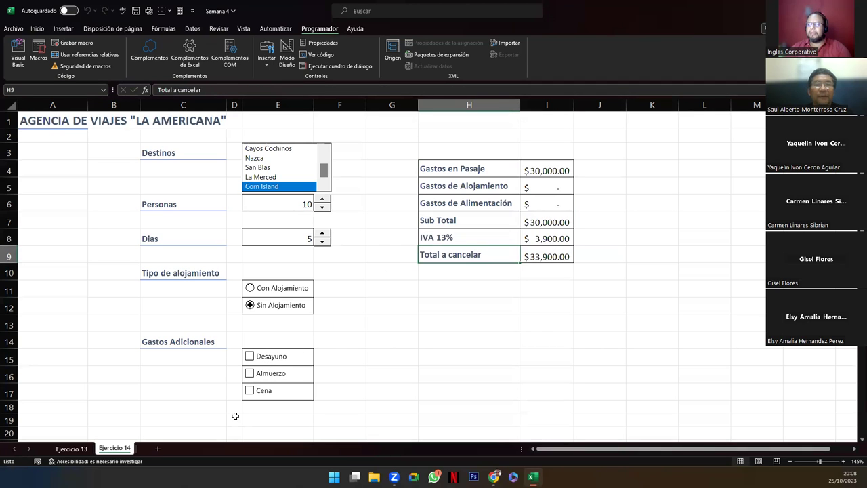
# Step: Tick Desayuno for $1,000.00 meals and a $35,030.00 total, then open I6's formula
pyautogui.click(249, 359)
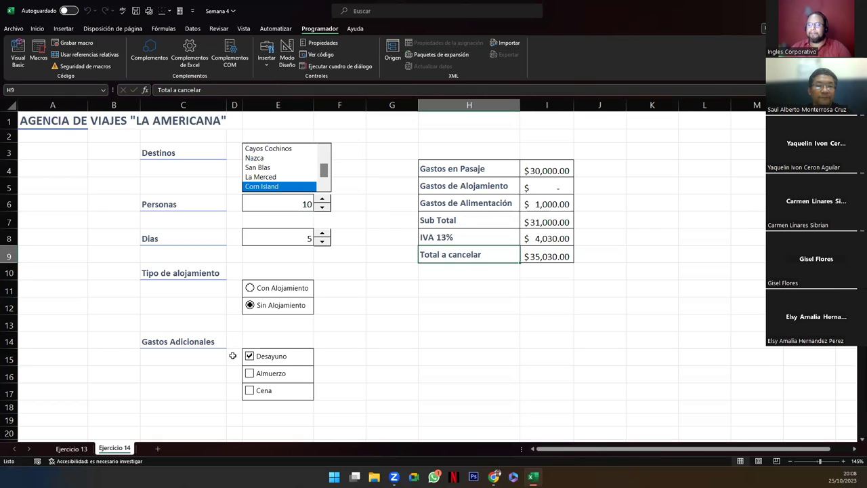
pyautogui.click(234, 357)
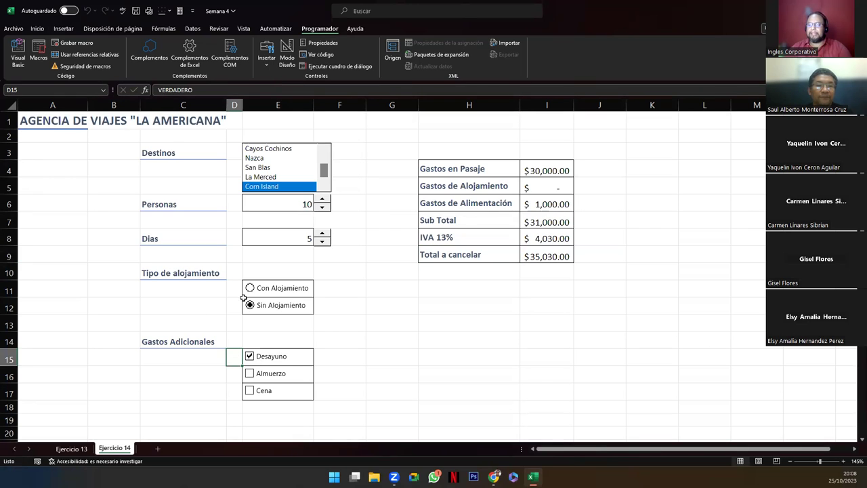
pyautogui.click(250, 363)
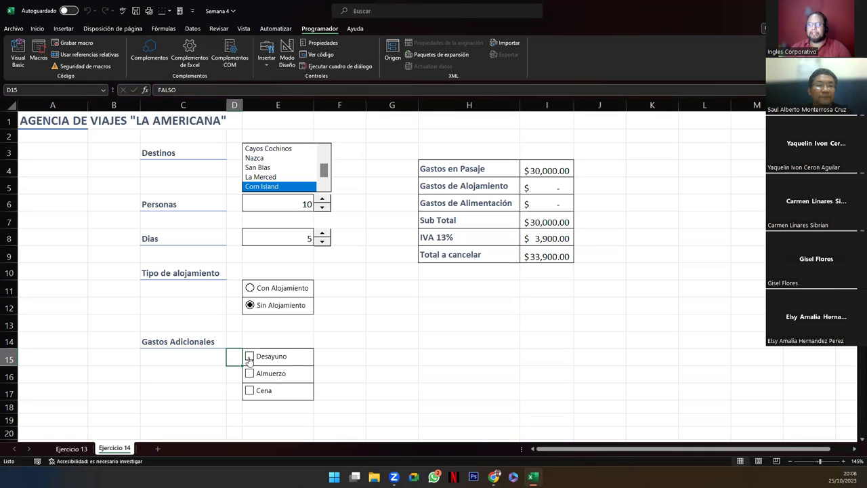
pyautogui.click(250, 359)
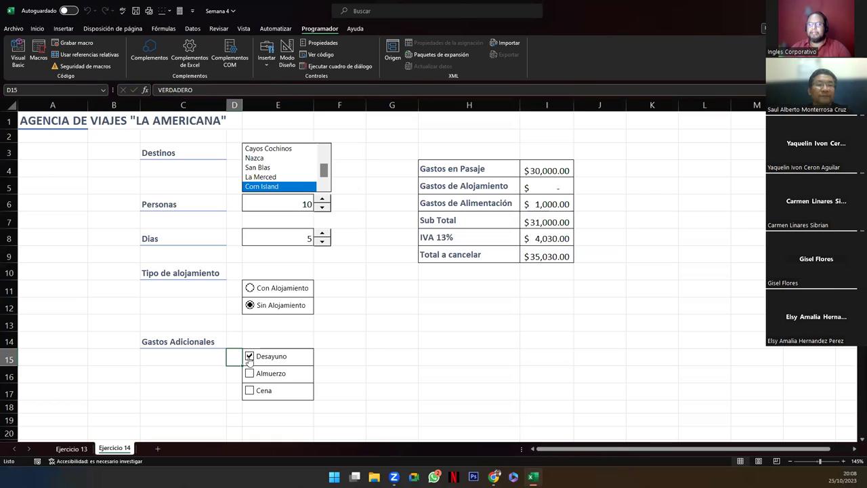
pyautogui.click(546, 204)
pyautogui.doubleClick(546, 204)
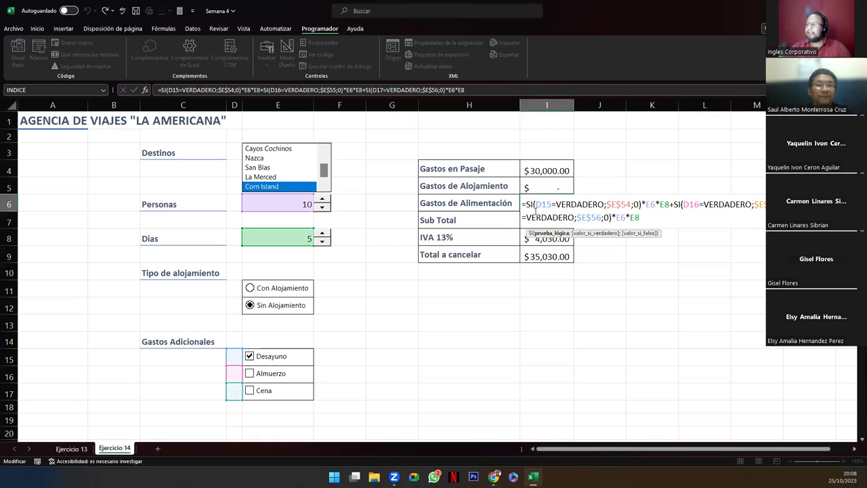
pyautogui.moveTo(526, 204); pyautogui.dragTo(670, 204)
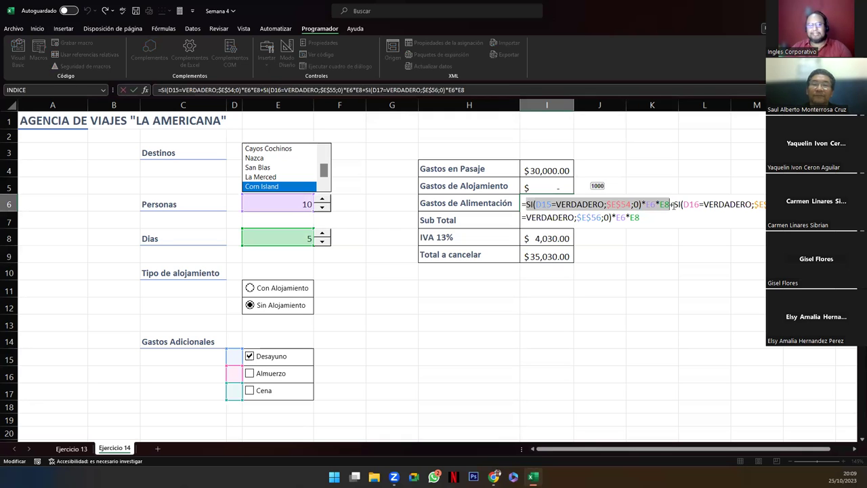
pyautogui.moveTo(675, 205); pyautogui.dragTo(765, 205)
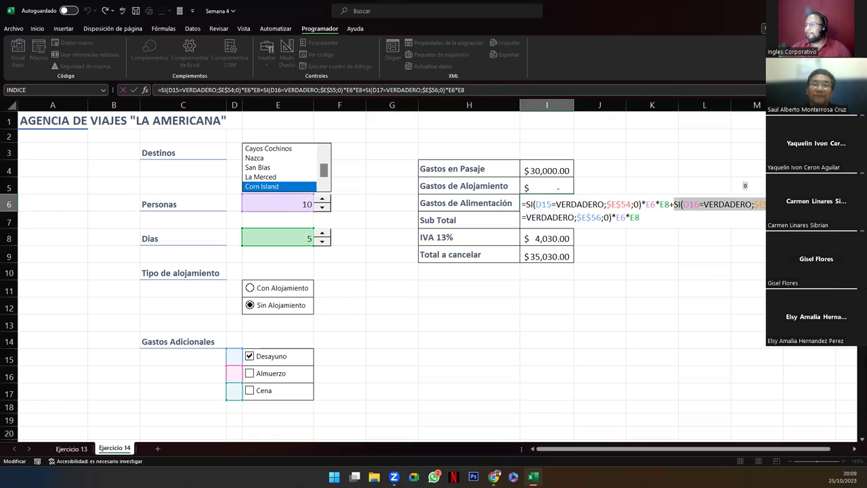
pyautogui.moveTo(522, 217); pyautogui.dragTo(640, 217)
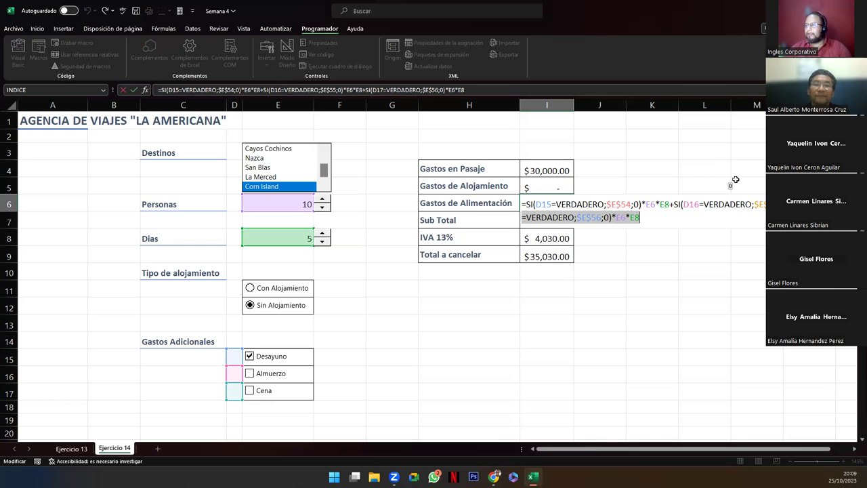
pyautogui.moveTo(673, 204); pyautogui.dragTo(641, 218)
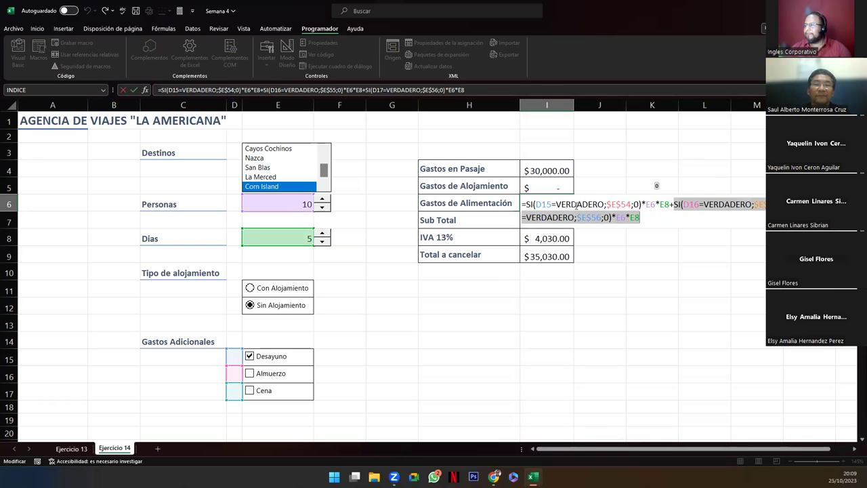
pyautogui.moveTo(526, 204); pyautogui.dragTo(675, 205)
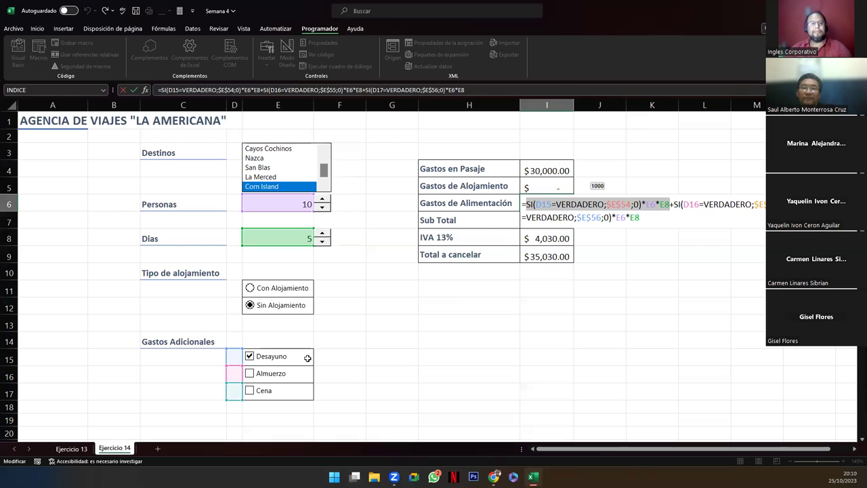
pyautogui.click(561, 203)
# Step: Toggle Almuerzo and Cena on and off, then untick Desayuno, restoring the $33,900.00 total
pyautogui.press('Return')
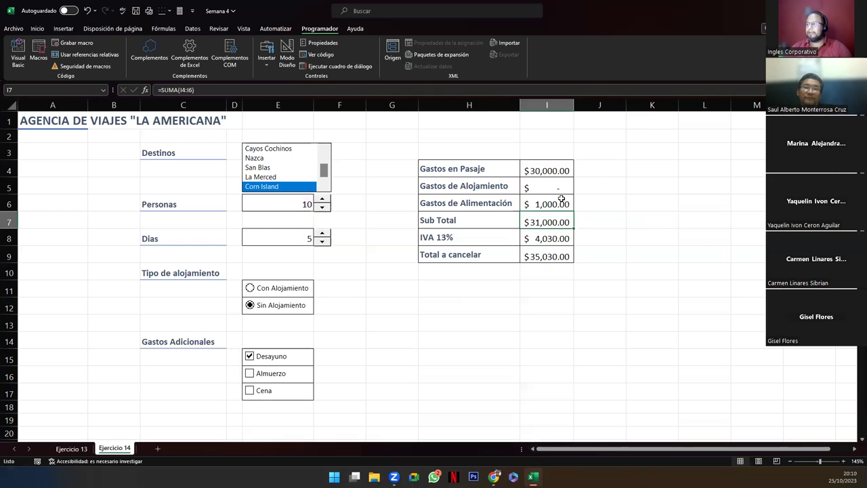
pyautogui.click(561, 199)
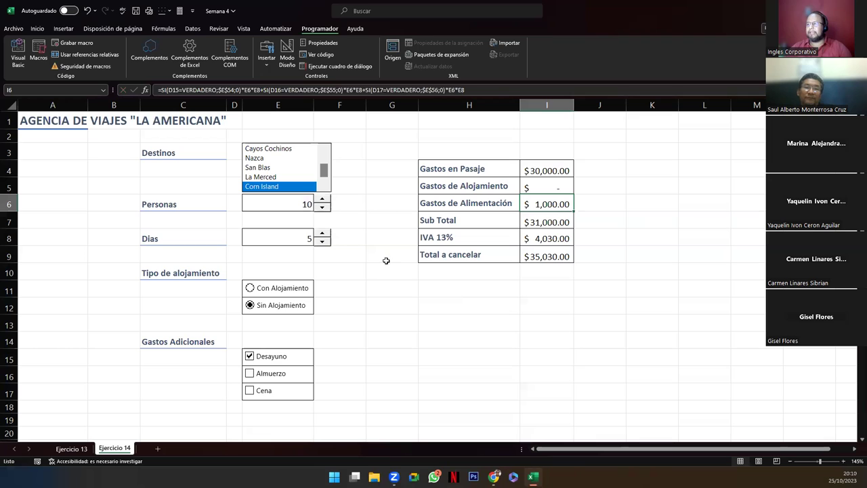
pyautogui.click(250, 375)
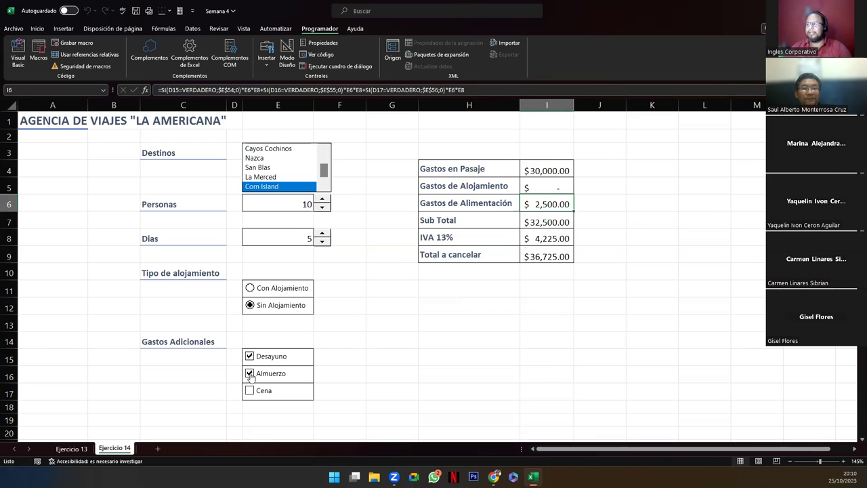
pyautogui.click(249, 391)
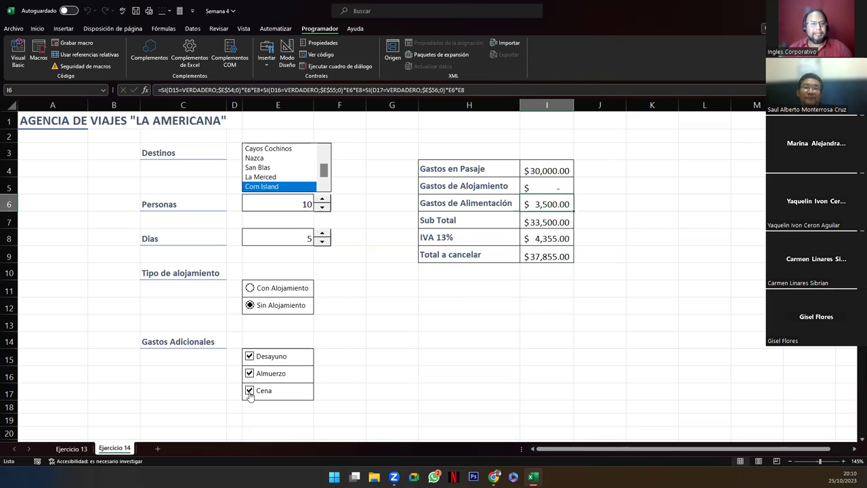
pyautogui.click(249, 391)
pyautogui.click(249, 373)
pyautogui.click(249, 356)
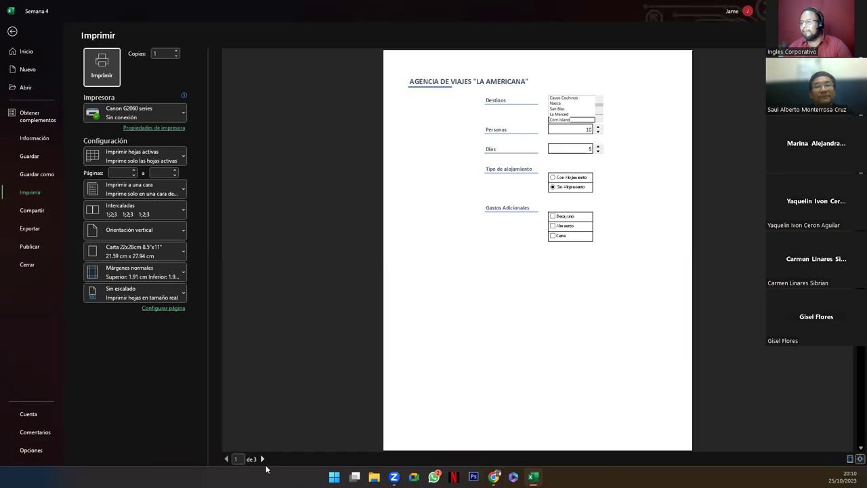
# Step: Page through the second and third print preview pages, then return to the sheet
pyautogui.click(262, 459)
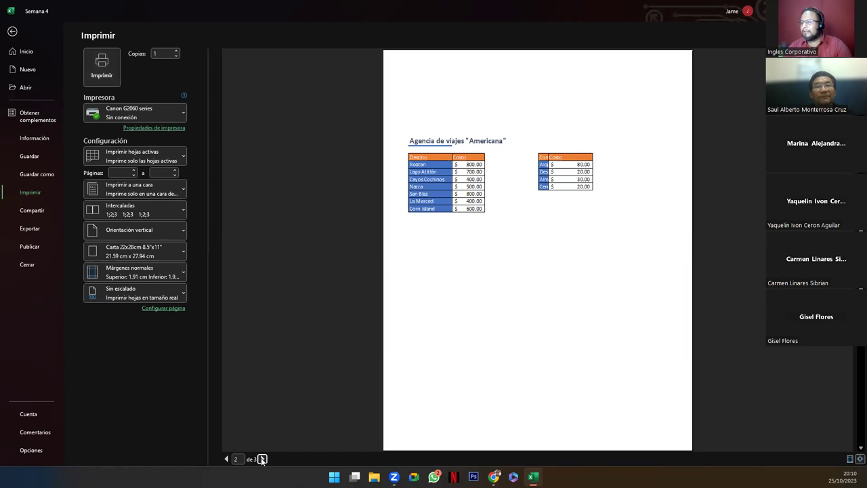
pyautogui.click(262, 459)
pyautogui.press('Escape')
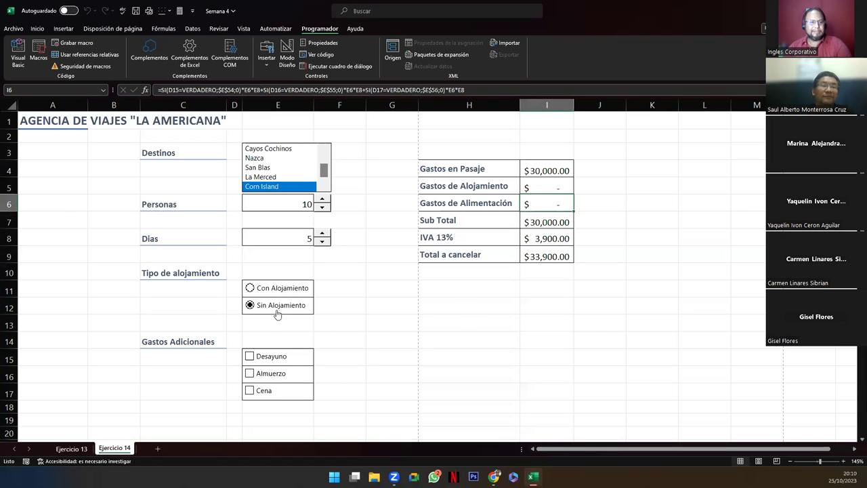
# Step: Add a new blank worksheet after Ejercicio 14 and start renaming its tab
pyautogui.click(370, 312)
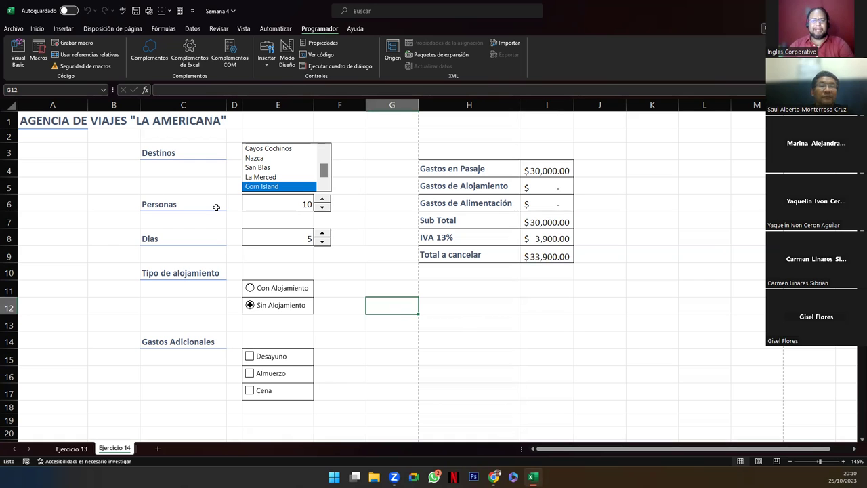
pyautogui.click(157, 449)
pyautogui.doubleClick(155, 449)
# Step: Name the new sheet 'Ejercicio 15' and switch to the Genially presentation
pyautogui.write('Ejercicio 15')
pyautogui.press('Return')
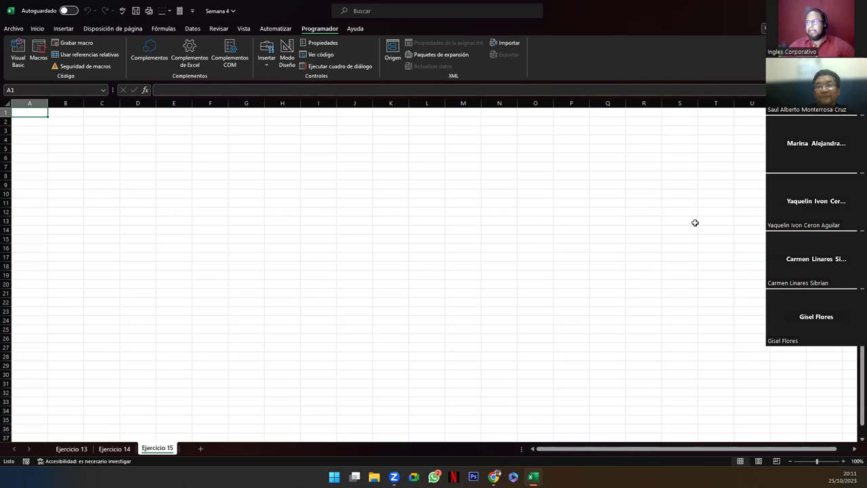
pyautogui.hotkey('alt', 'Tab')
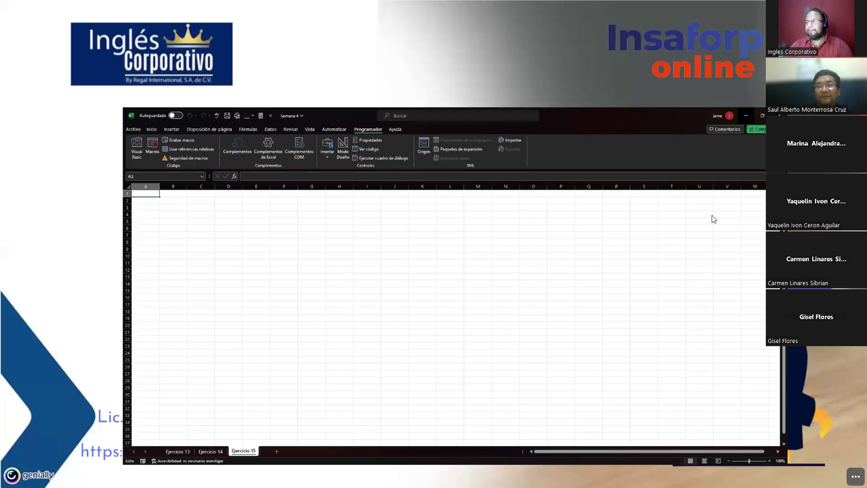
# Step: Advance past the Semana 4 session slide to Introducción, then return to Excel
pyautogui.press('Right')
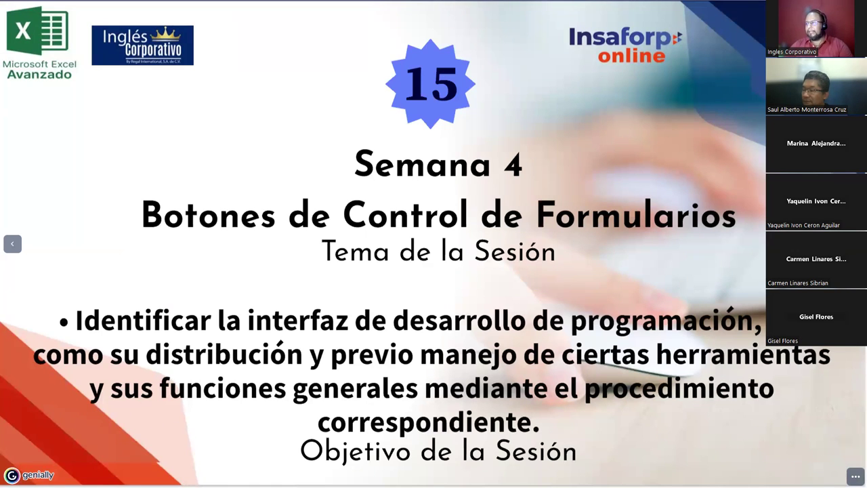
pyautogui.press('Right')
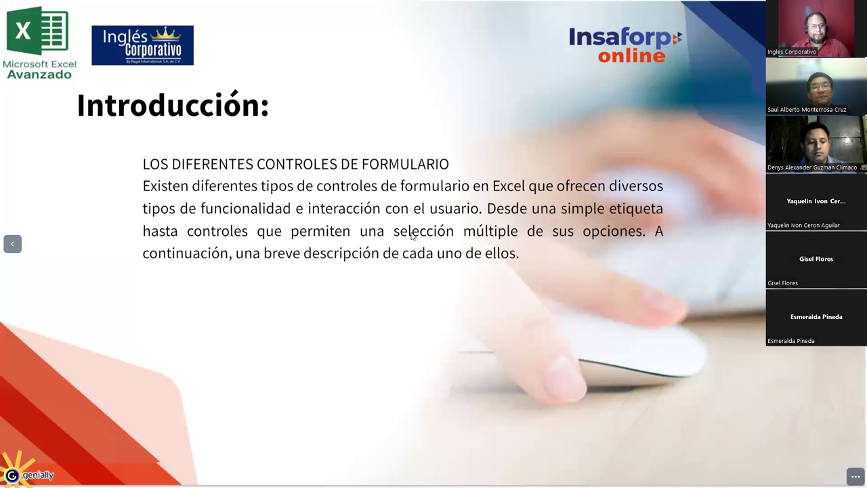
pyautogui.hotkey('alt', 'Tab')
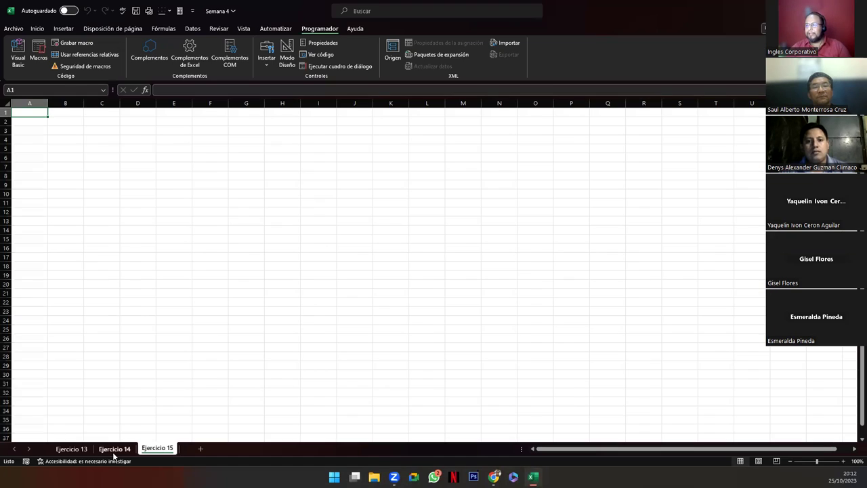
# Step: Return to the Ejercicio 14 quote and choose San Blas as the destination
pyautogui.click(114, 448)
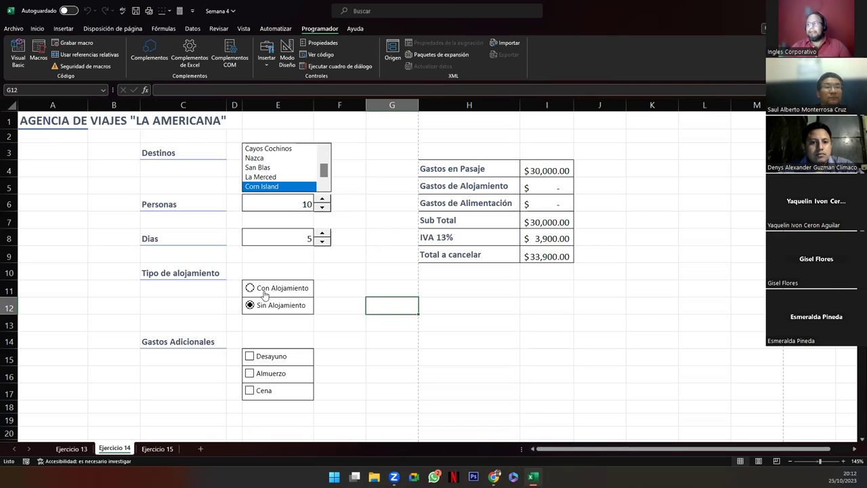
pyautogui.click(363, 192)
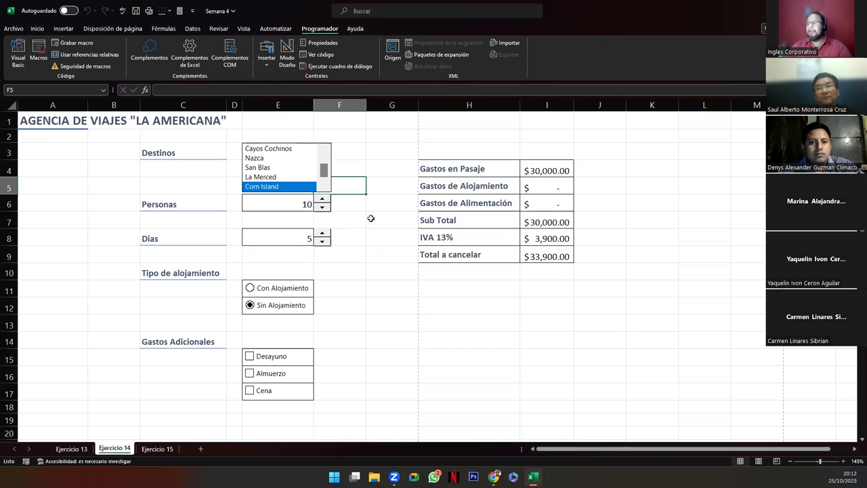
pyautogui.click(370, 217)
pyautogui.click(258, 168)
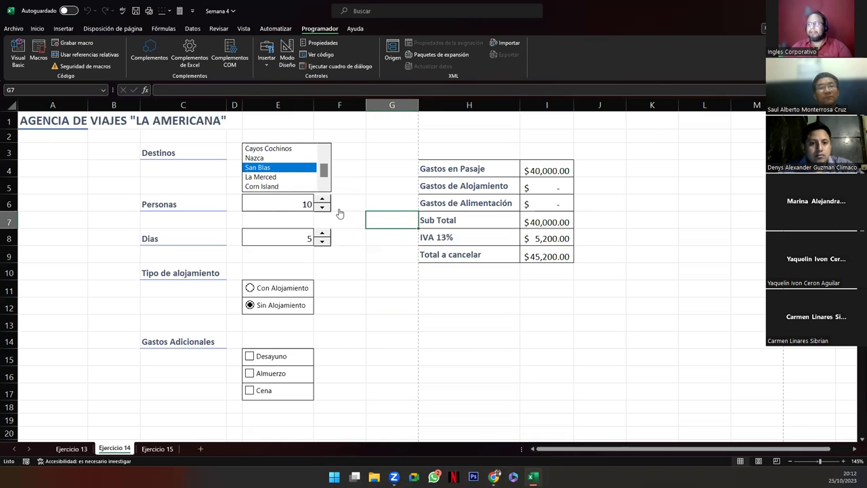
pyautogui.click(546, 255)
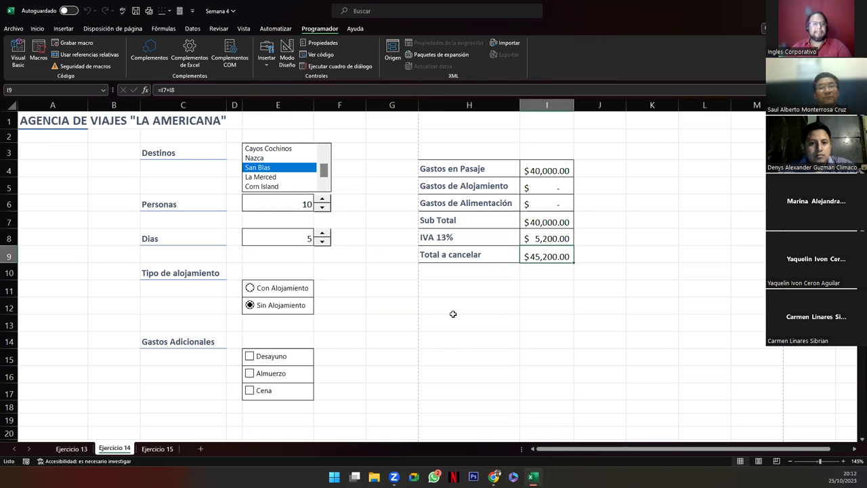
# Step: Quote La Merced for 7 people, 3 days, with lodging and all meals ($13,051.50)
pyautogui.click(322, 207)
pyautogui.click(322, 207)
pyautogui.click(322, 207)
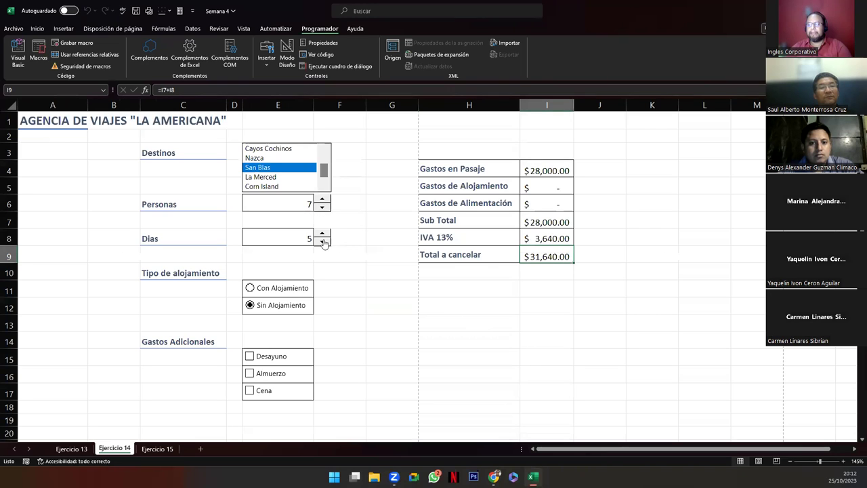
pyautogui.click(322, 242)
pyautogui.click(322, 241)
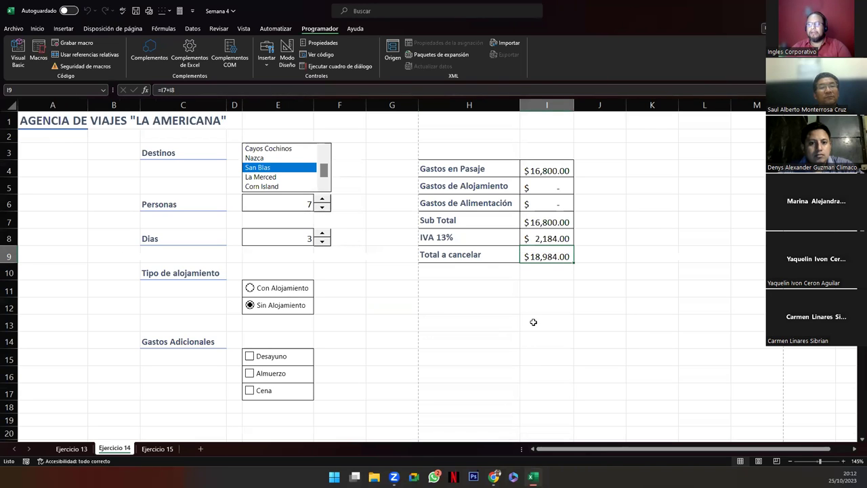
pyautogui.click(250, 288)
pyautogui.click(249, 356)
pyautogui.click(250, 373)
pyautogui.click(249, 391)
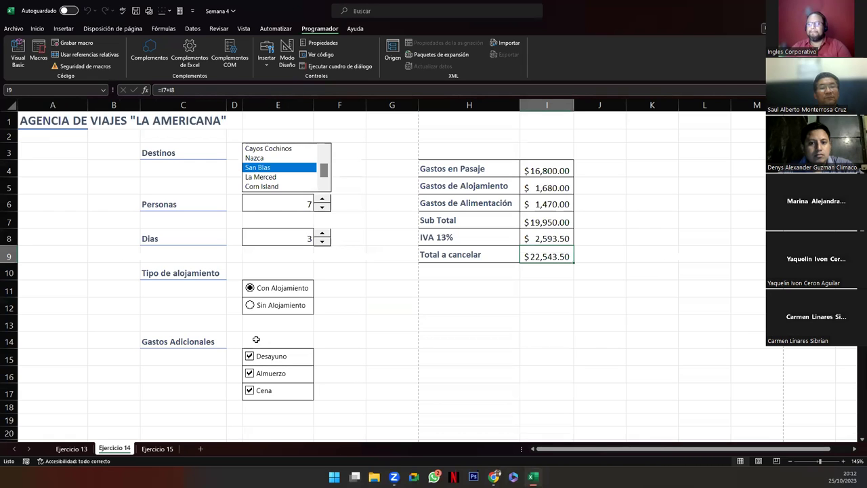
pyautogui.click(258, 177)
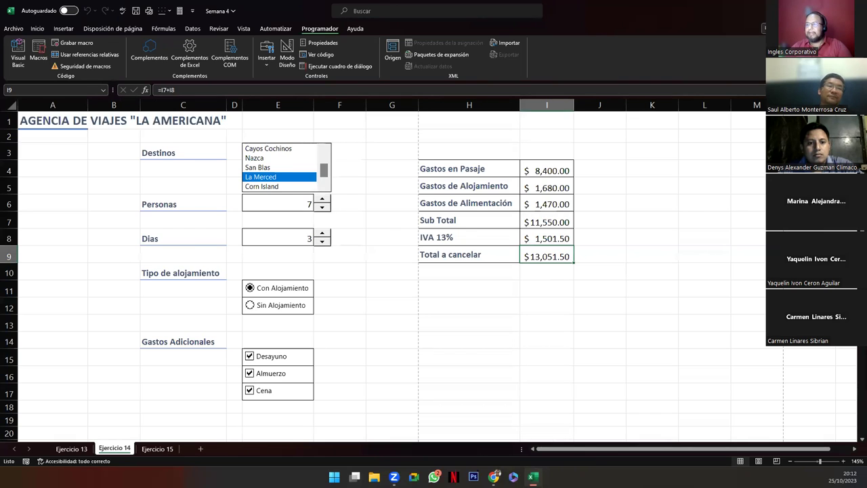
pyautogui.hotkey('alt', 'Tab')
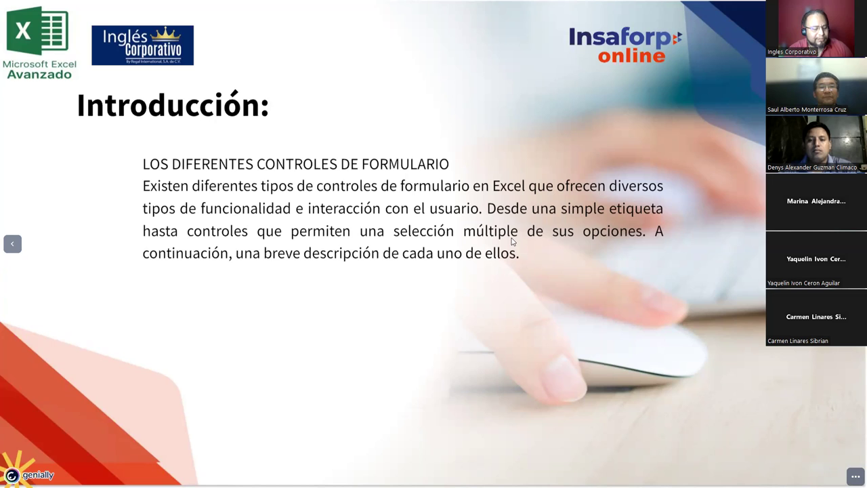
# Step: Draw a new form-control label on the quote sheet near column B
pyautogui.hotkey('alt', 'Tab')
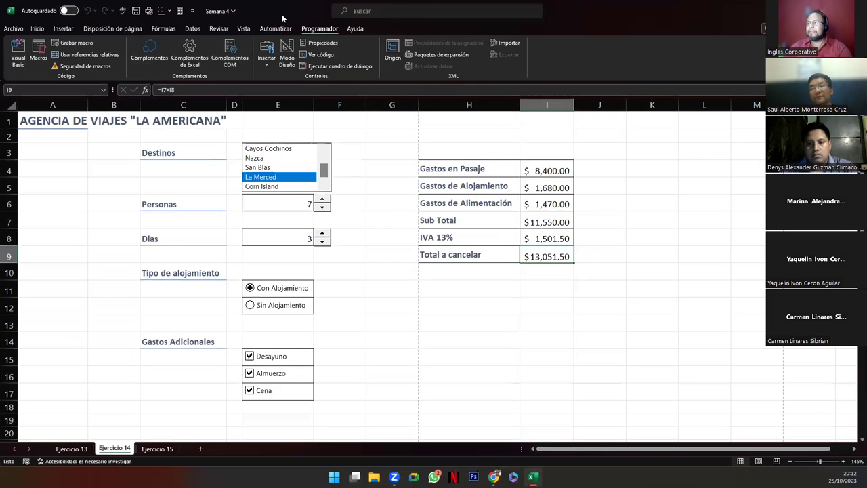
pyautogui.click(266, 55)
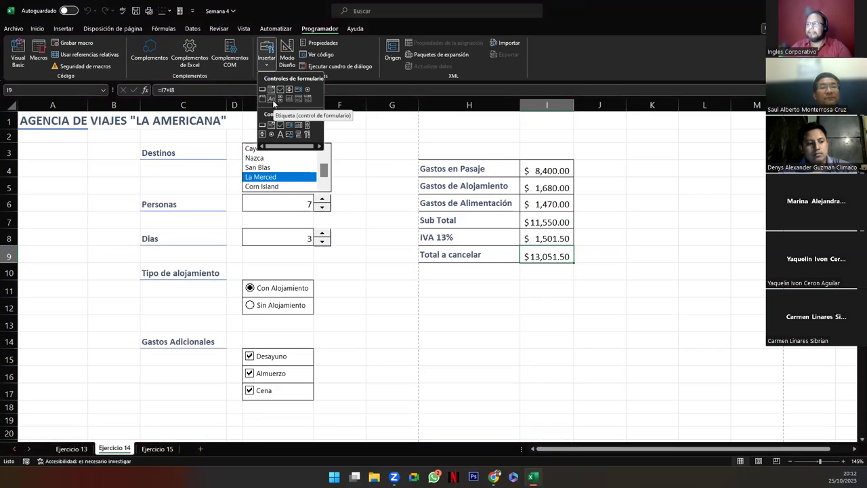
pyautogui.click(272, 99)
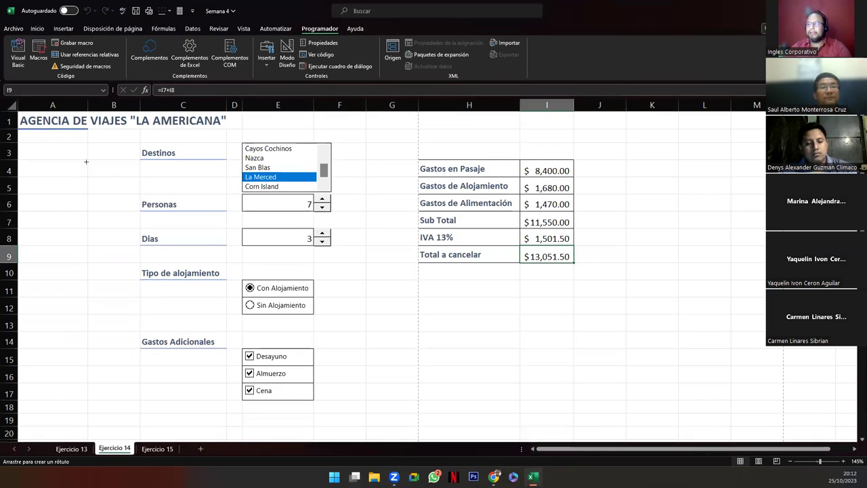
pyautogui.moveTo(86, 159); pyautogui.dragTo(141, 178)
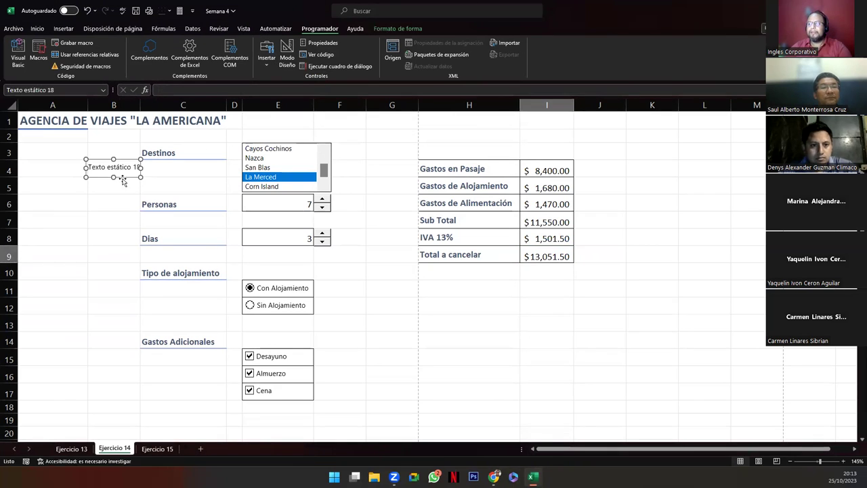
pyautogui.click(102, 167)
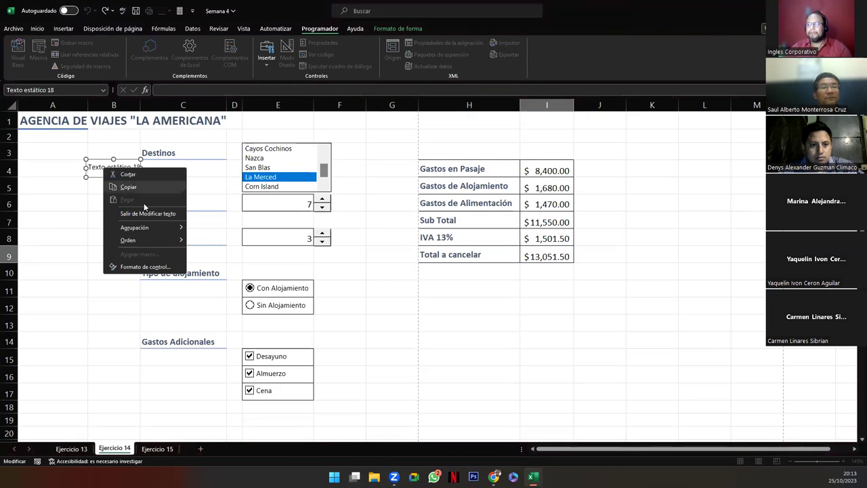
pyautogui.press('Escape')
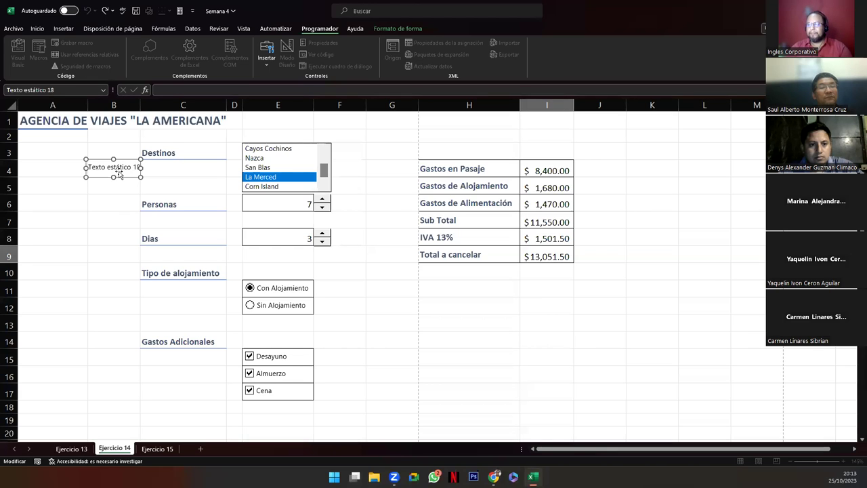
pyautogui.click(103, 169)
# Step: Replace the label's default text with 'Destinos'
pyautogui.rightClick(104, 171)
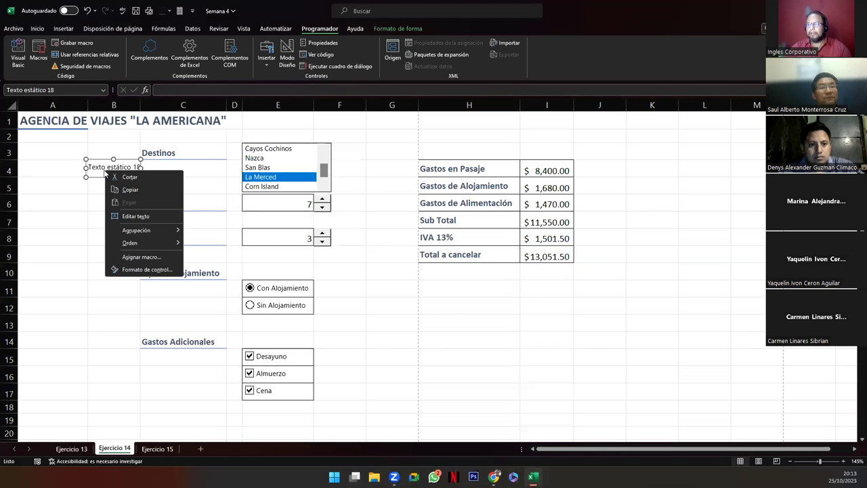
pyautogui.click(145, 217)
pyautogui.hotkey('ctrl', 'a')
pyautogui.write('De')
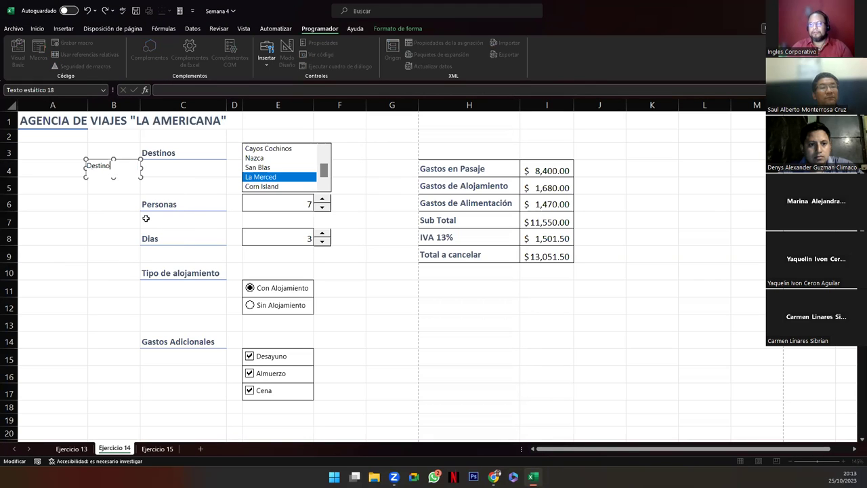
pyautogui.click(98, 194)
# Step: Delete the Destinos heading from C3 and move the new label onto C3
pyautogui.click(166, 154)
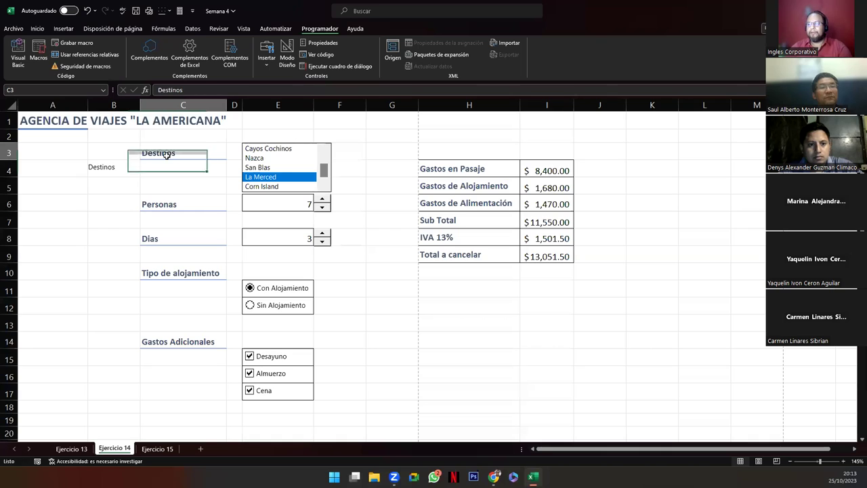
pyautogui.press('Delete')
pyautogui.click(122, 169)
pyautogui.moveTo(139, 175); pyautogui.dragTo(189, 161)
pyautogui.click(378, 269)
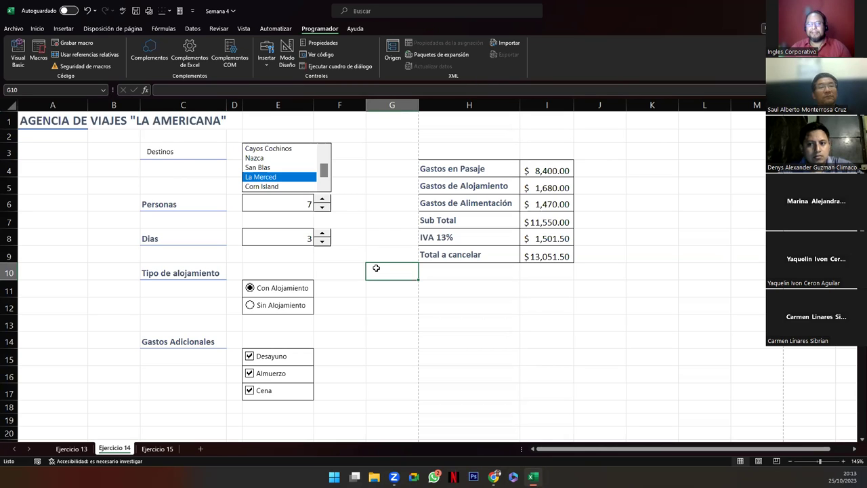
# Step: Select the Destinos label and undo, bringing back the formatted Destinos heading in C3
pyautogui.click(163, 152)
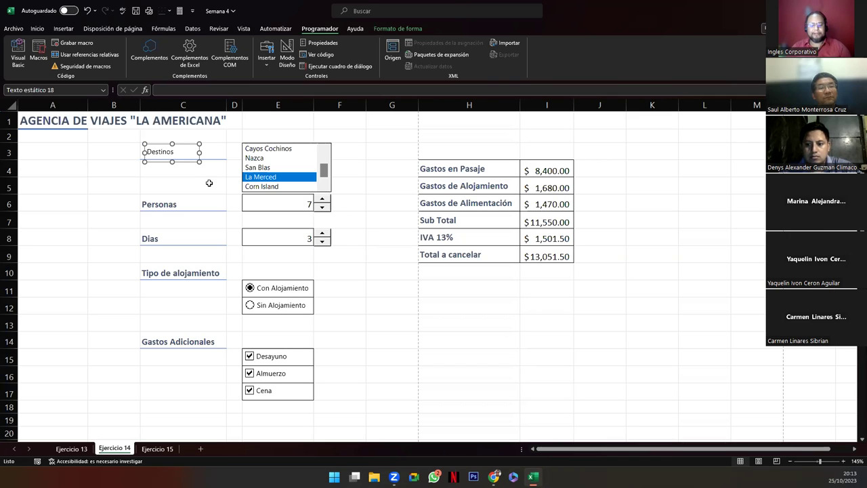
pyautogui.hotkey('ctrl', 'z')
pyautogui.hotkey('ctrl', 'z')
pyautogui.hotkey('ctrl', 'z')
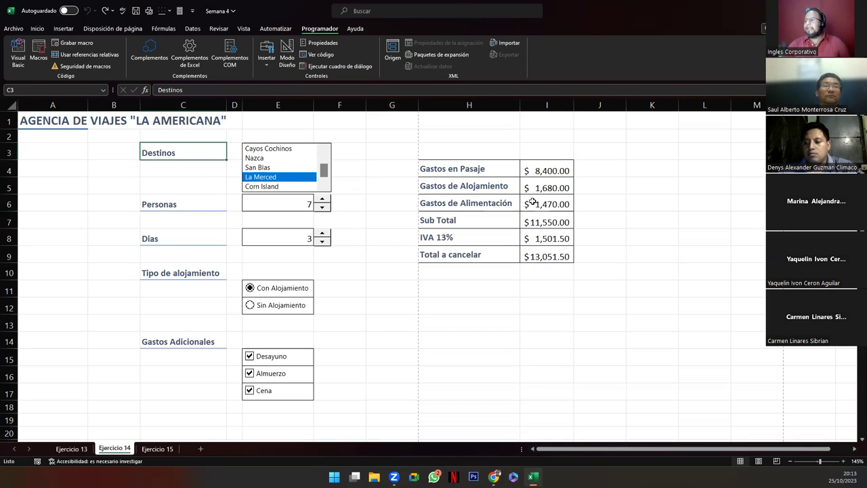
# Step: Show the Gastos en Pasaje formula in I4, choose Cayos Cochinos, and check its number in D3
pyautogui.moveTo(539, 173); pyautogui.dragTo(553, 255)
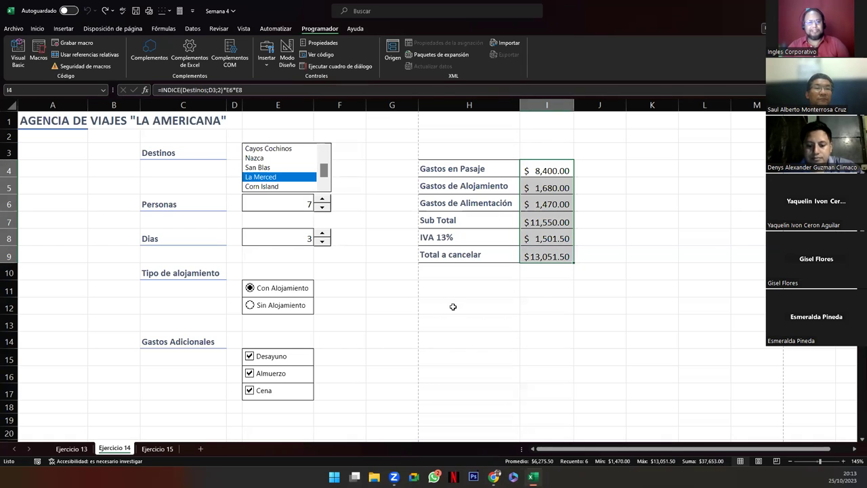
pyautogui.click(526, 172)
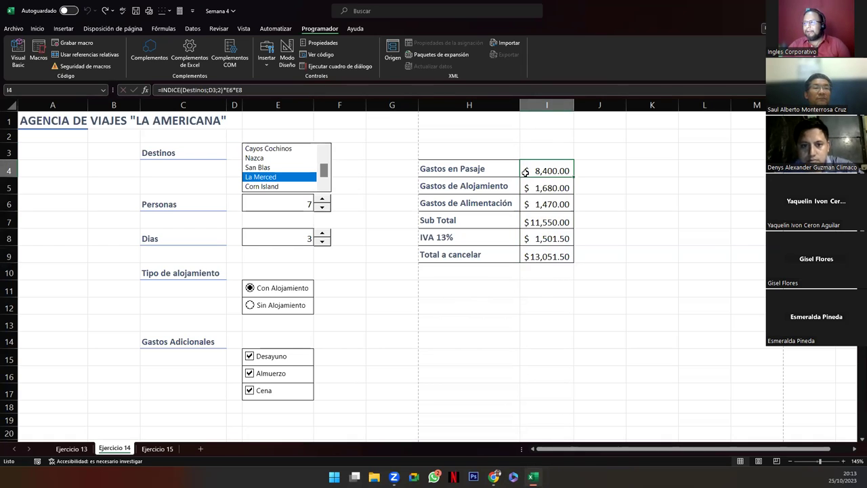
pyautogui.doubleClick(526, 172)
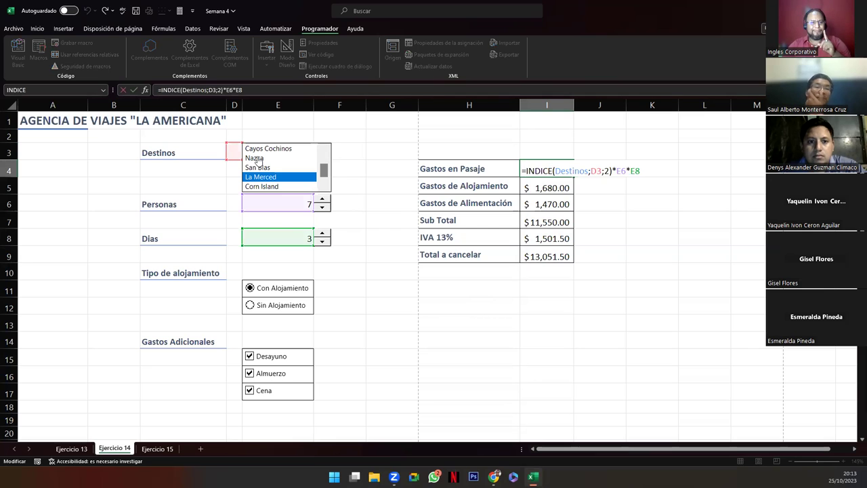
pyautogui.click(257, 149)
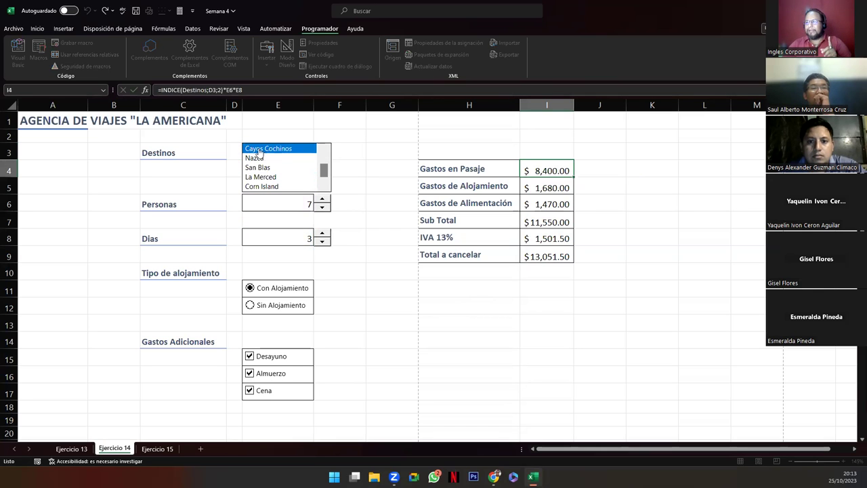
pyautogui.click(233, 151)
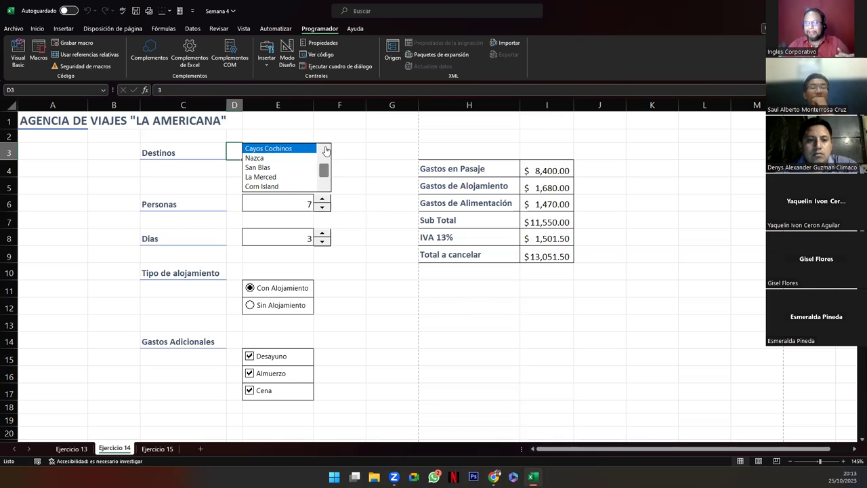
# Step: Preview the Destinos range and the INDICE part of the I4 passage formula
pyautogui.scroll(1, 319, 166)
pyautogui.click(548, 171)
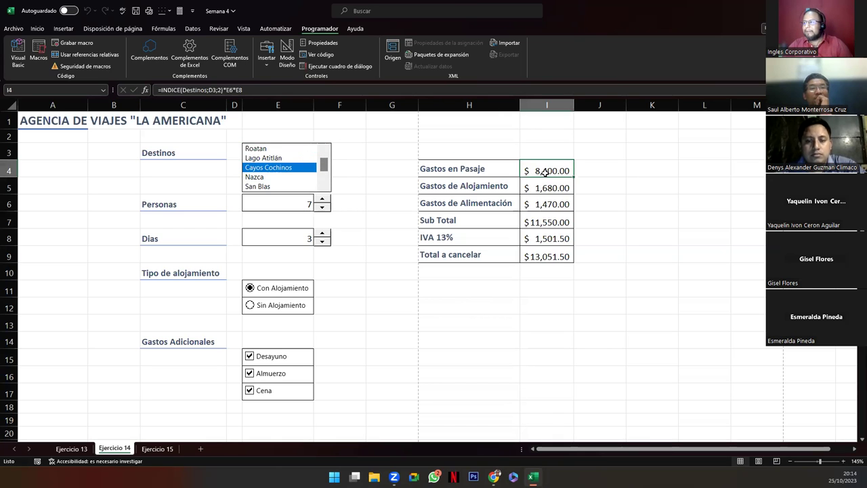
pyautogui.doubleClick(548, 171)
pyautogui.moveTo(555, 171); pyautogui.dragTo(591, 171)
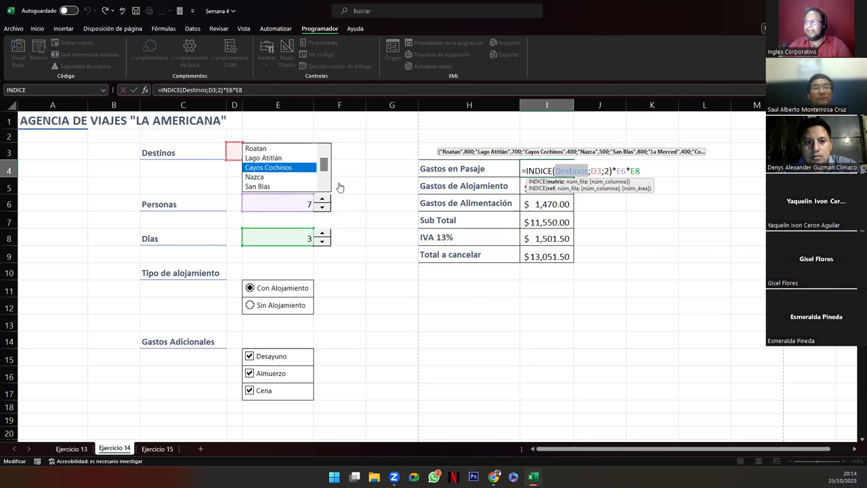
pyautogui.click(606, 171)
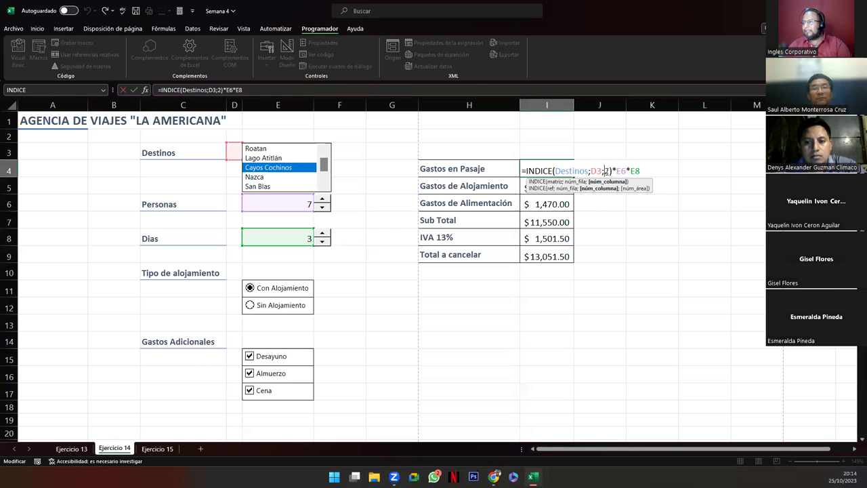
pyautogui.moveTo(610, 171); pyautogui.dragTo(526, 171)
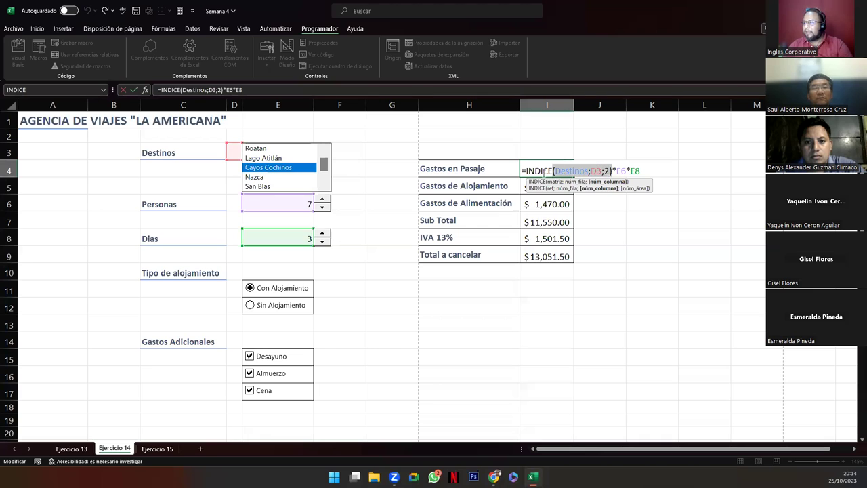
pyautogui.moveTo(568, 171)
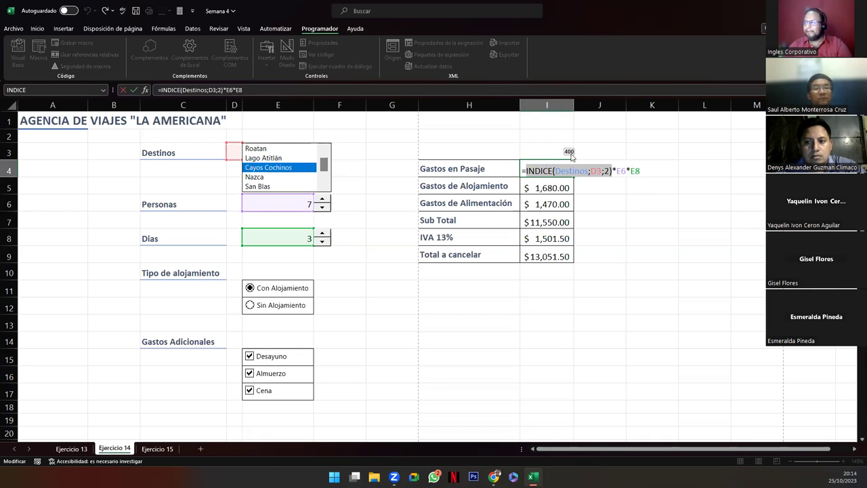
pyautogui.press('Escape')
# Step: Check E6 people, E8 days and the full I4 result of 8400, then open the I5 formula
pyautogui.doubleClick(610, 172)
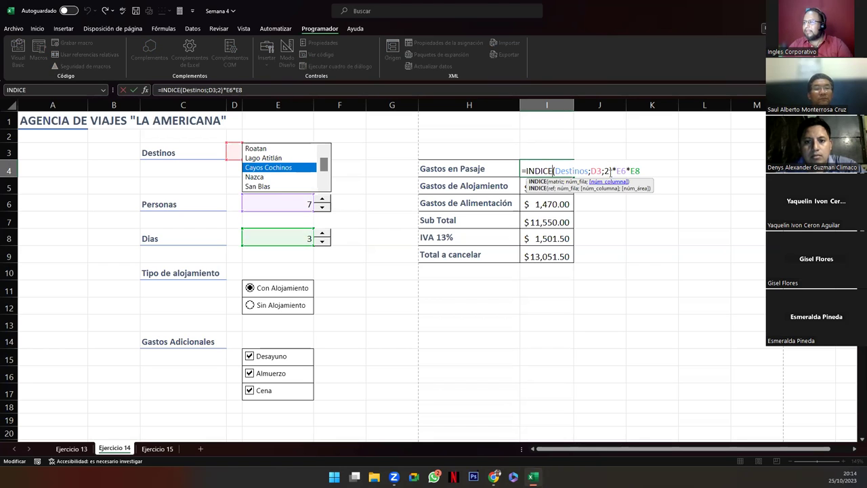
pyautogui.doubleClick(621, 170)
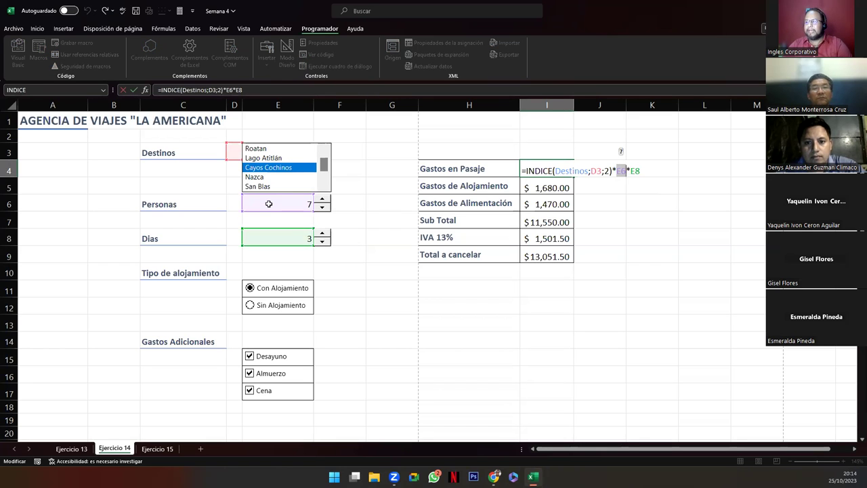
pyautogui.doubleClick(636, 171)
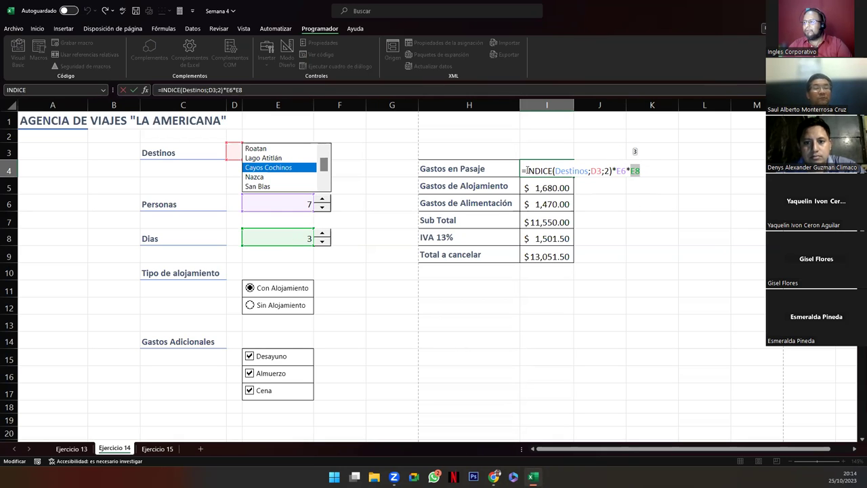
pyautogui.moveTo(524, 171); pyautogui.dragTo(641, 171)
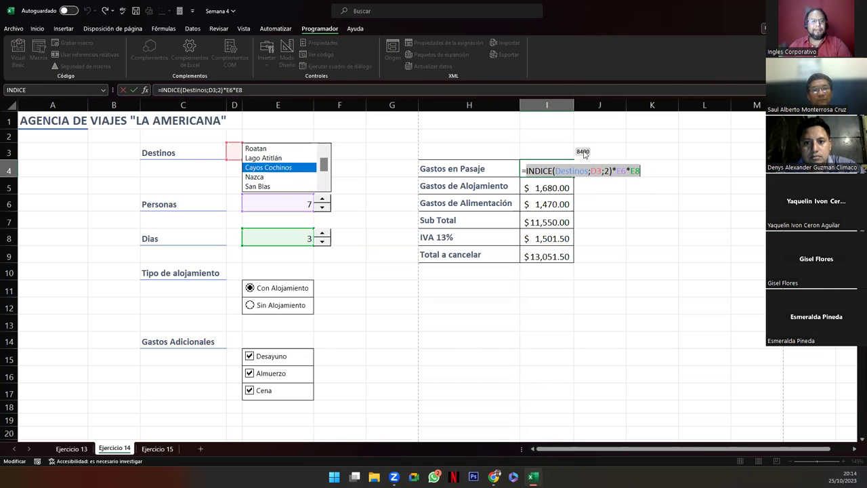
pyautogui.press('Return')
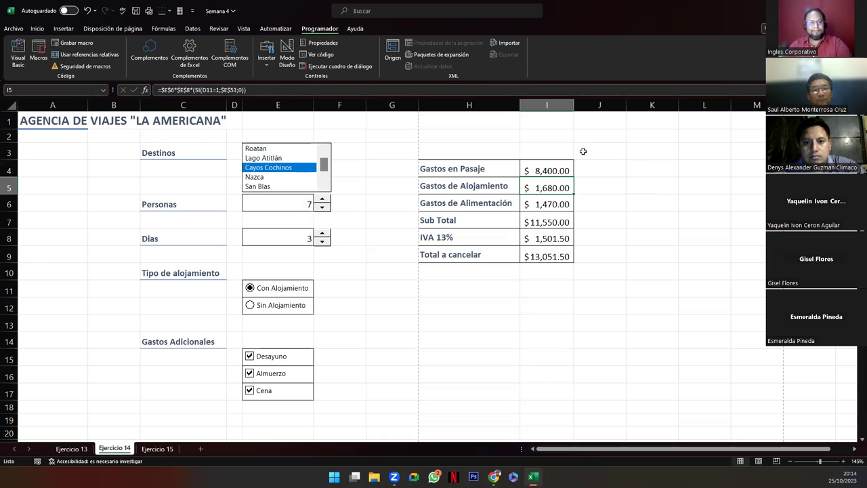
pyautogui.press('F2')
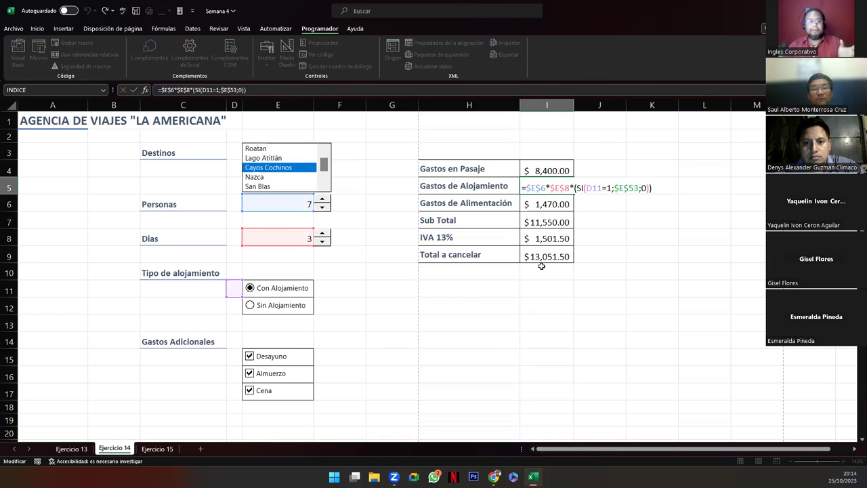
# Step: Check the D11 lodging value, switch to Sin Alojamiento, and review the I5 lodging condition
pyautogui.click(607, 188)
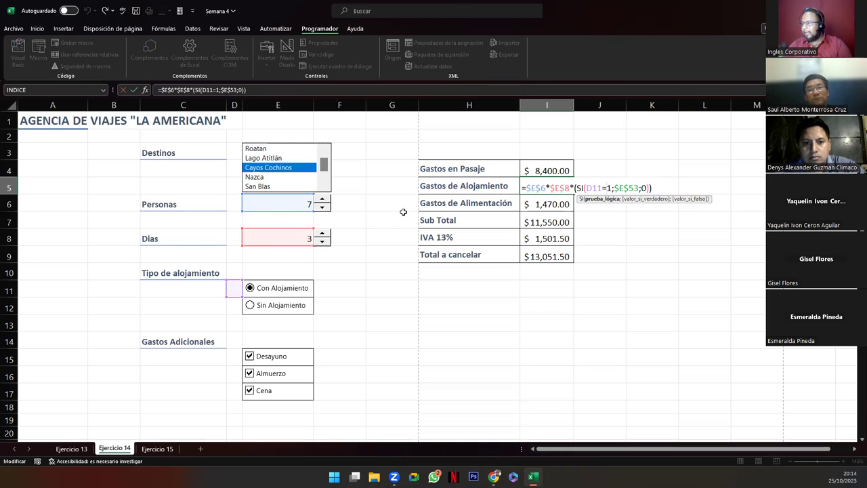
pyautogui.click(233, 289)
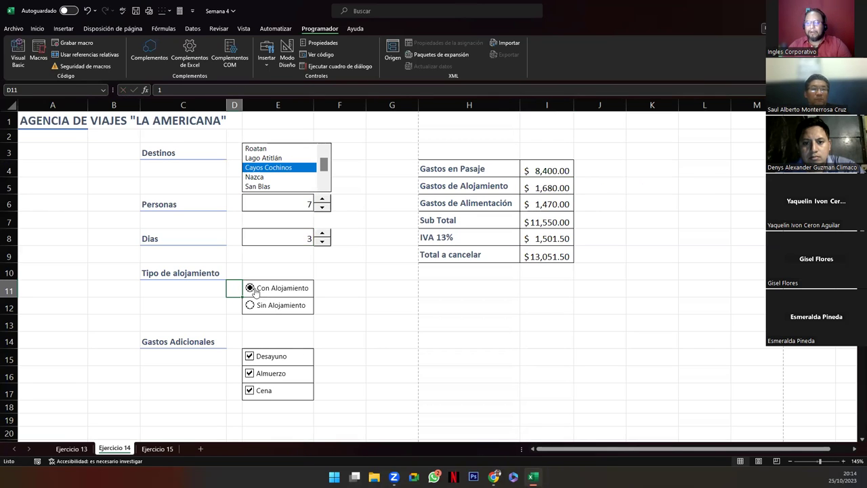
pyautogui.click(251, 306)
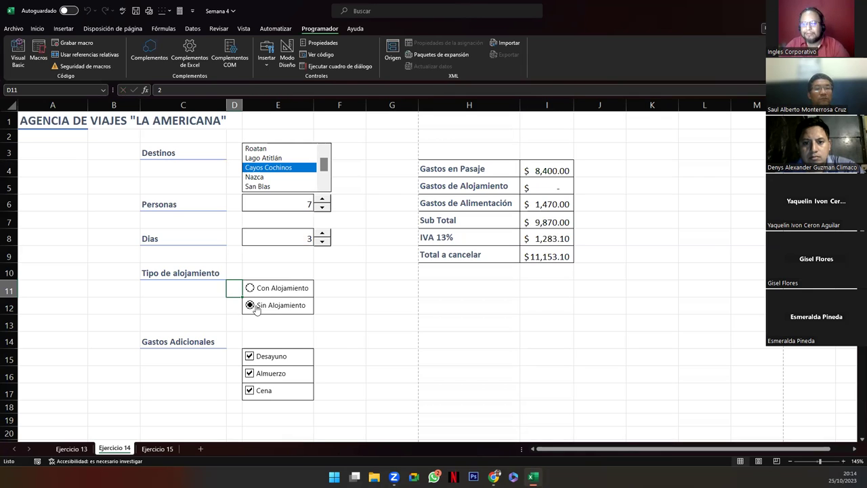
pyautogui.doubleClick(552, 193)
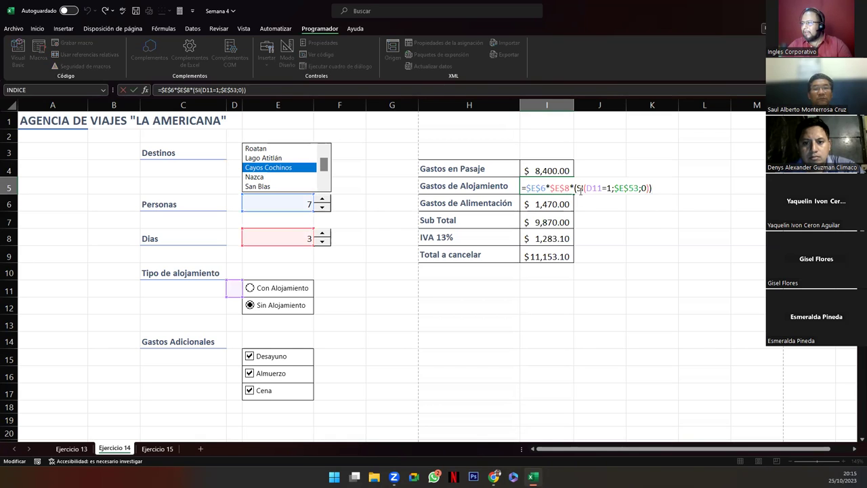
pyautogui.moveTo(575, 191); pyautogui.dragTo(654, 191)
pyautogui.moveTo(563, 189)
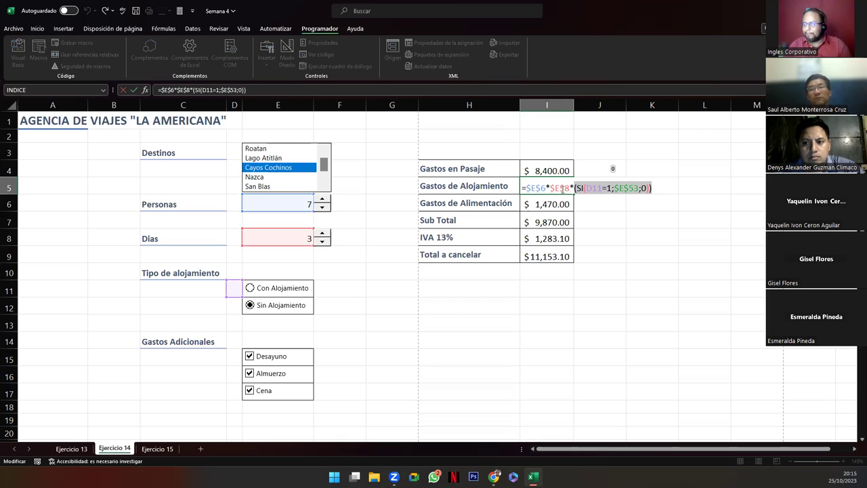
pyautogui.press('Return')
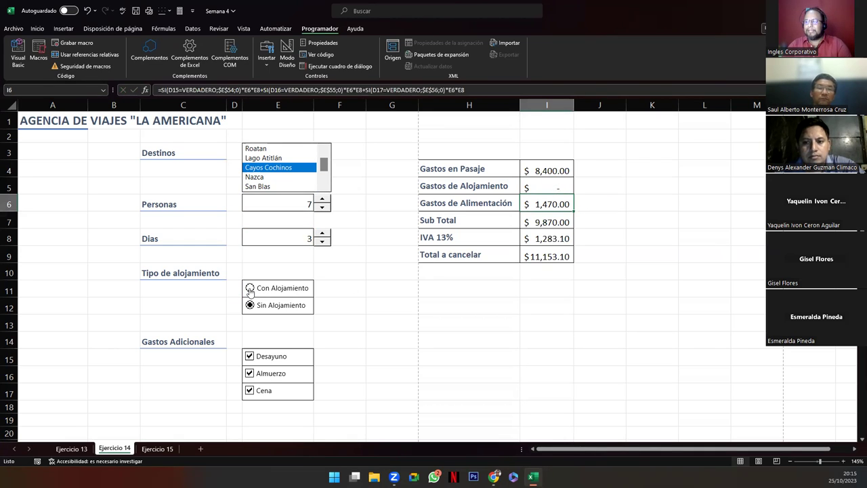
# Step: Choose Con Alojamiento so I5 shows $1,680.00, review its formula, then open the I6 formula
pyautogui.click(250, 291)
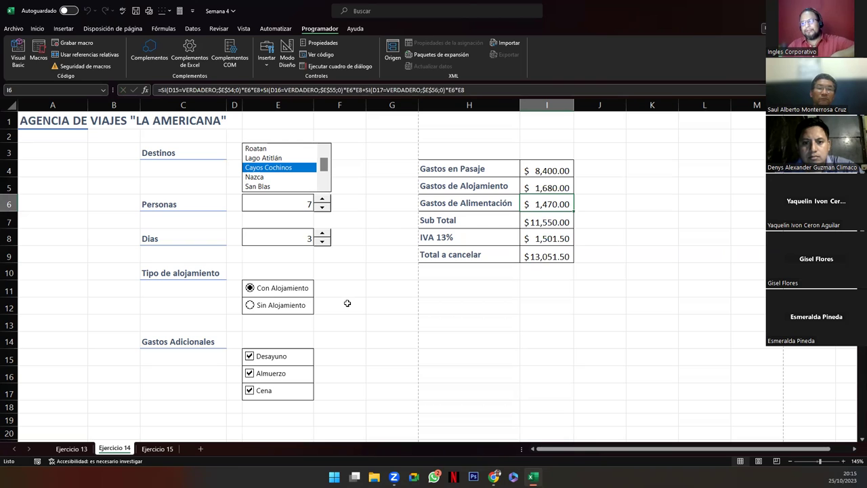
pyautogui.doubleClick(571, 191)
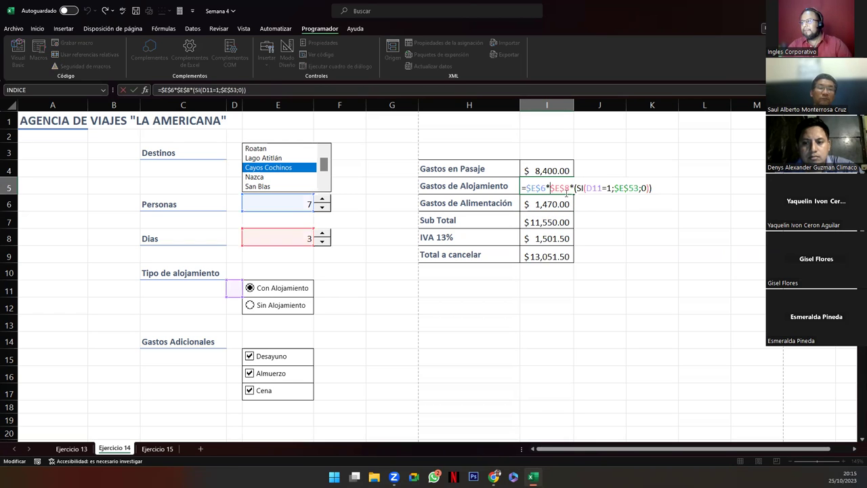
pyautogui.moveTo(575, 189); pyautogui.dragTo(652, 189)
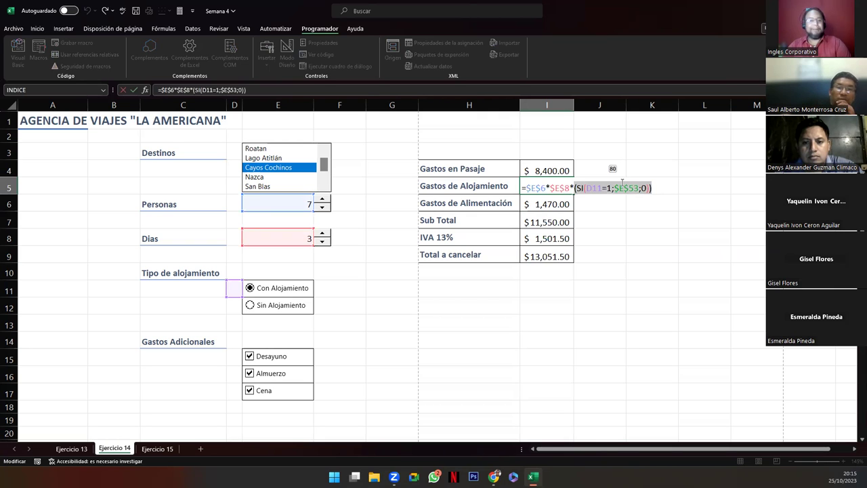
pyautogui.moveTo(614, 188)
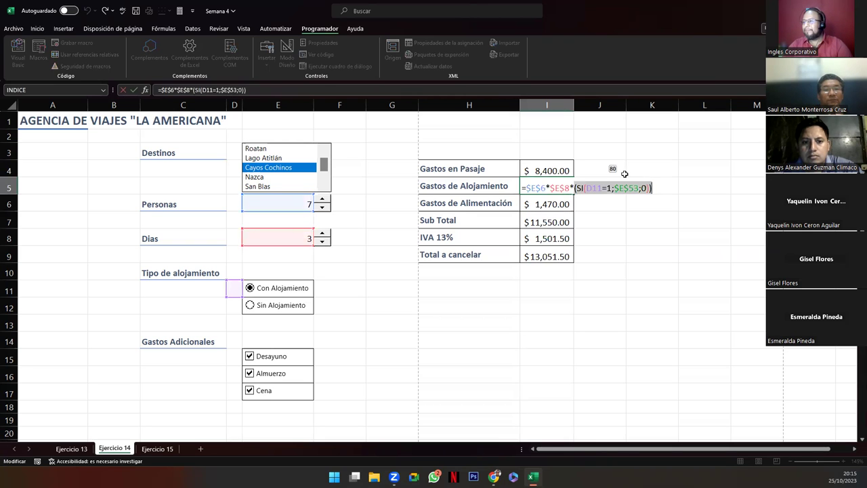
pyautogui.click(549, 184)
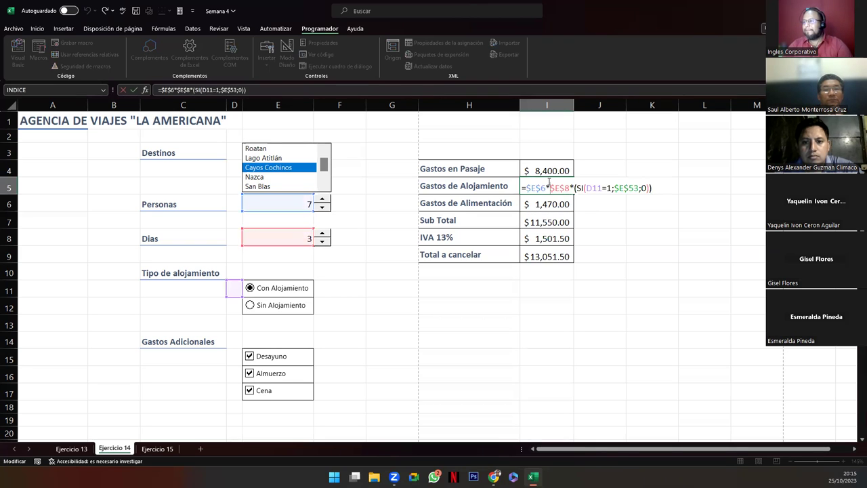
pyautogui.press('Escape')
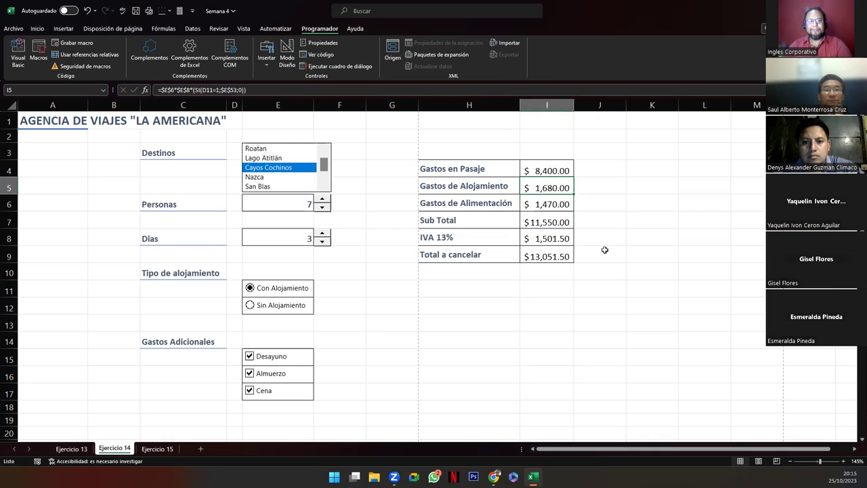
pyautogui.doubleClick(549, 205)
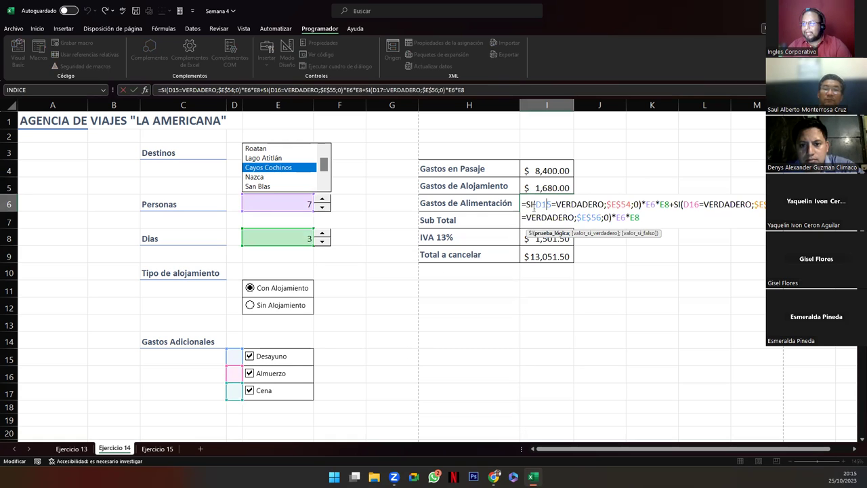
# Step: Review the I6 food formula's parts: the VERDADERO Desayuno test, price $E$54 and days E8
pyautogui.doubleClick(569, 204)
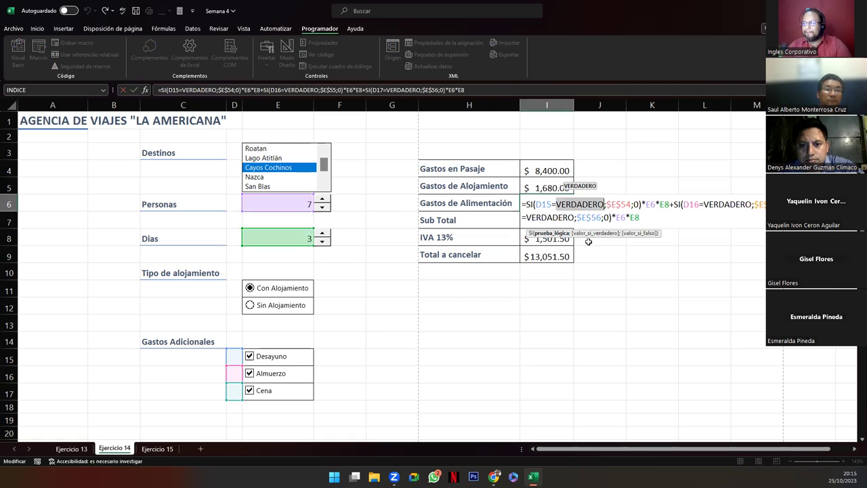
pyautogui.doubleClick(613, 204)
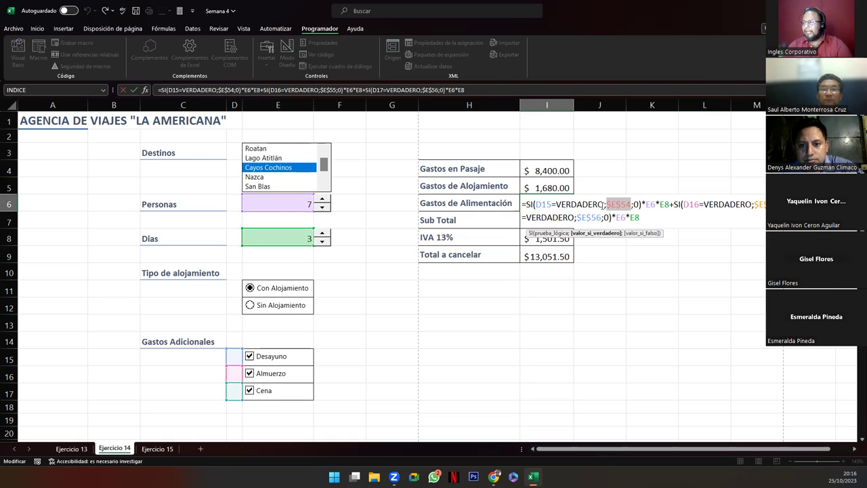
pyautogui.click(650, 204)
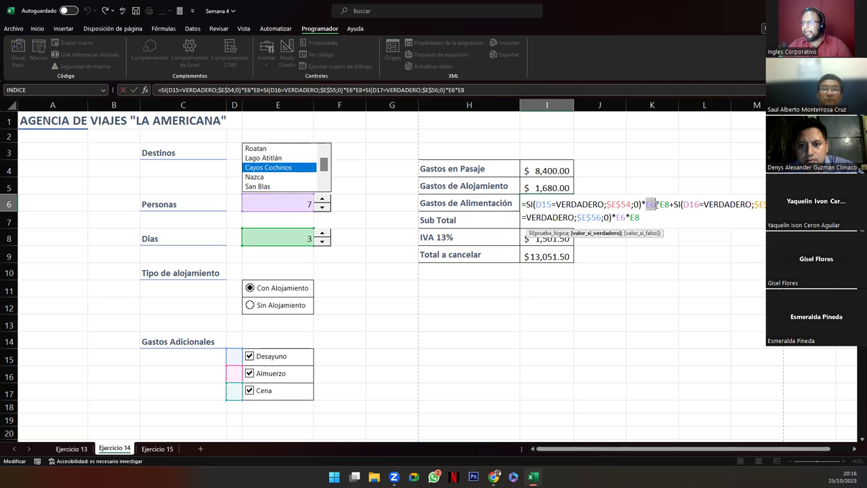
pyautogui.doubleClick(664, 204)
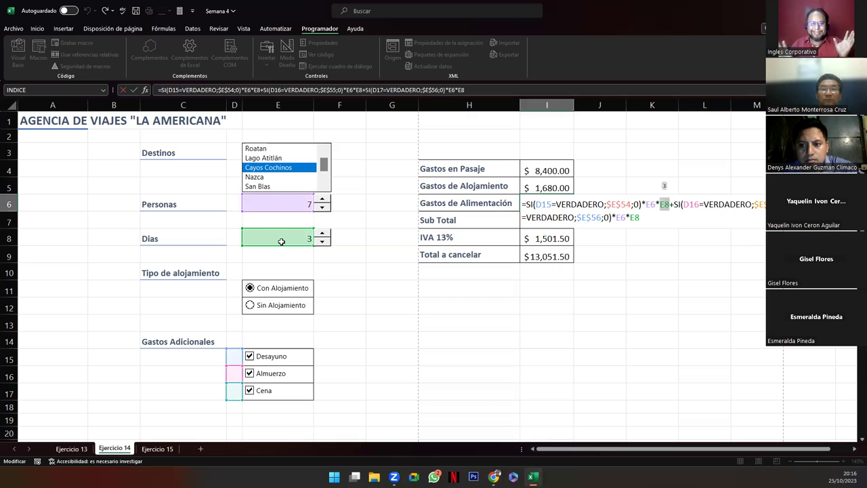
pyautogui.press('Return')
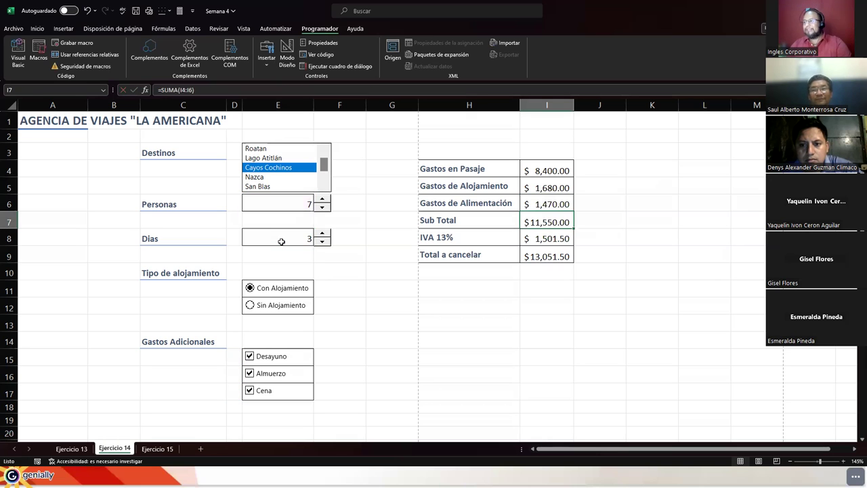
# Step: Review the formulas =SUMA(I4:I6), =I7*13% and =I7+I8, then show the Ejercicio 15 sheet
pyautogui.press('F2')
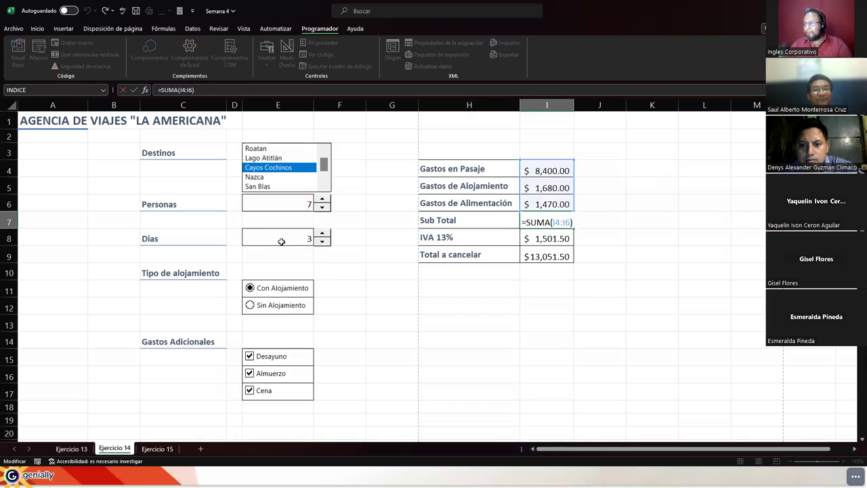
pyautogui.press('Escape')
pyautogui.press('Down')
pyautogui.press('F2')
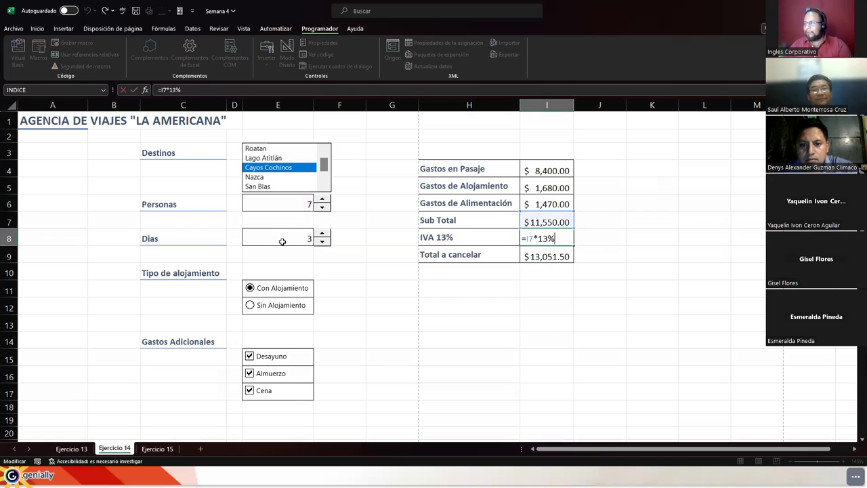
pyautogui.press('Return')
pyautogui.press('F2')
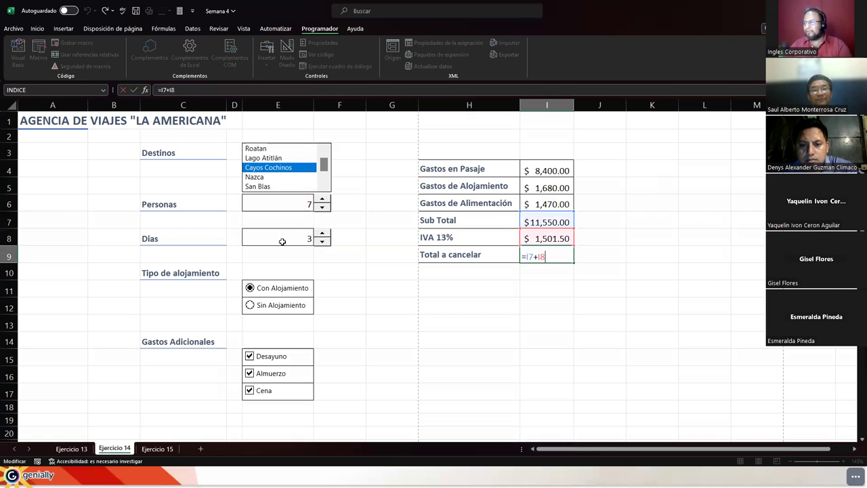
pyautogui.press('Return')
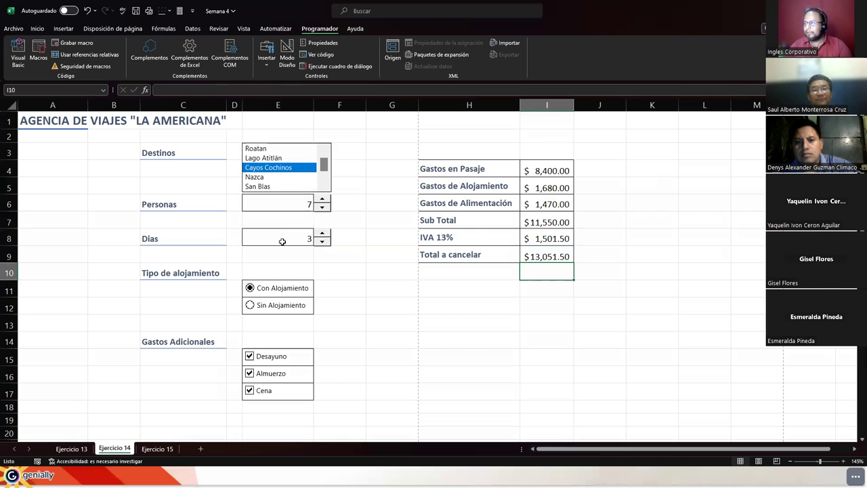
pyautogui.click(148, 450)
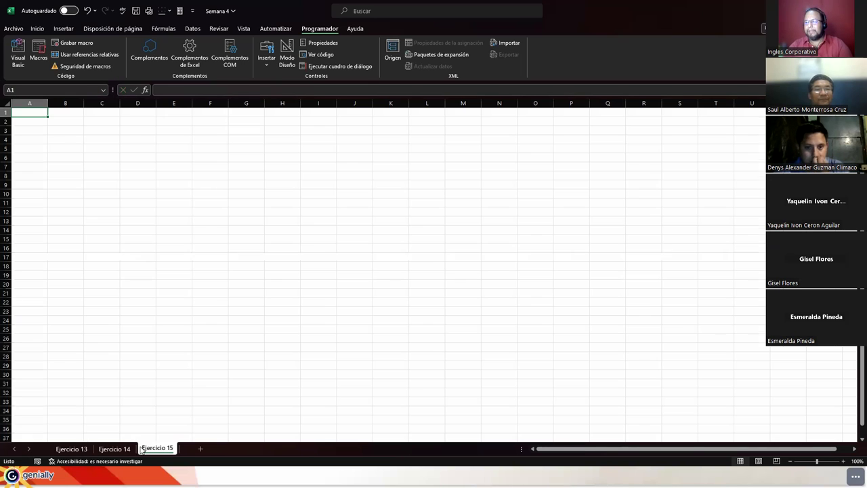
# Step: Return to Genially, highlight 'etiqueta' on the Introducción slide, and advance to CONTROLES ACTIVEX EN EXCEL
pyautogui.hotkey('alt', 'Tab')
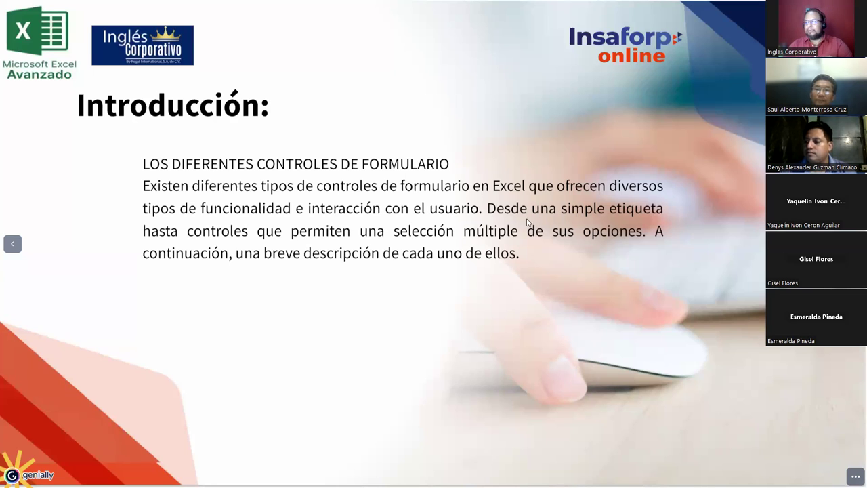
pyautogui.doubleClick(658, 215)
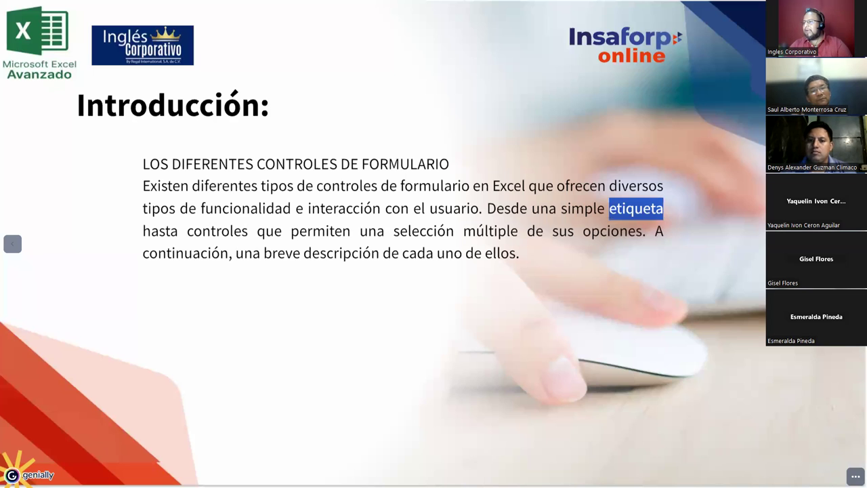
pyautogui.press('Right')
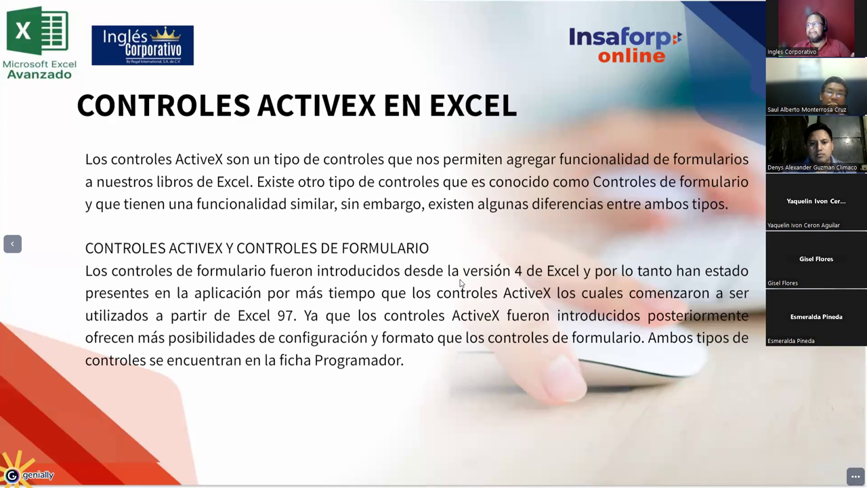
pyautogui.moveTo(451, 274); pyautogui.dragTo(580, 275)
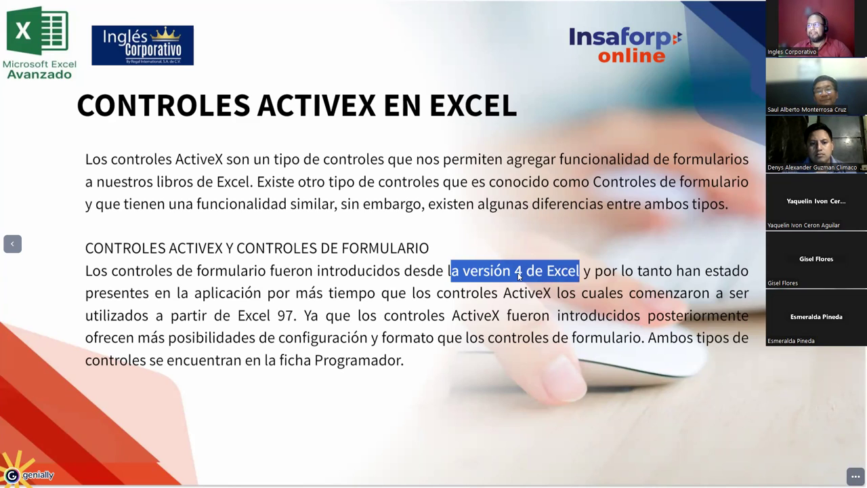
pyautogui.click(446, 279)
pyautogui.moveTo(445, 279); pyautogui.dragTo(584, 277)
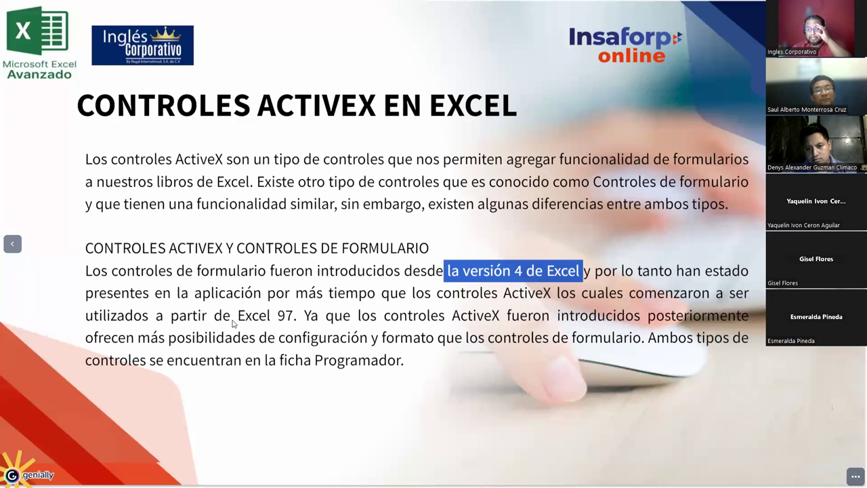
pyautogui.moveTo(238, 324); pyautogui.dragTo(292, 323)
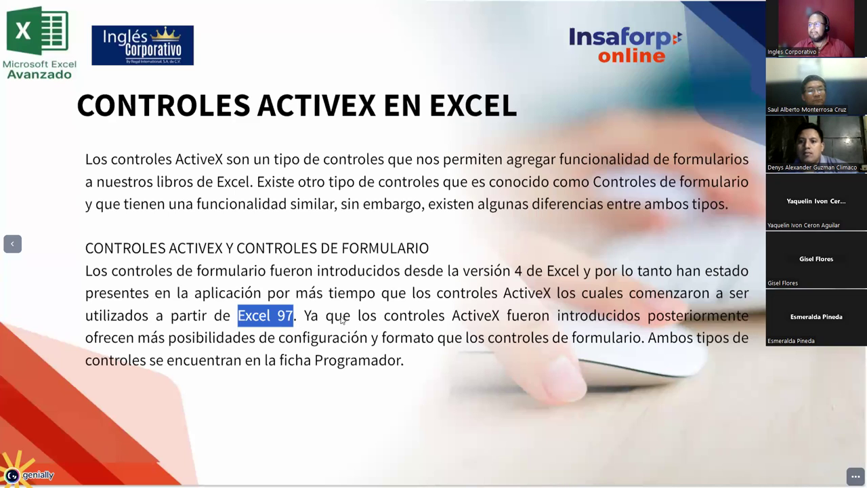
# Step: Highlight key sentences while advancing past the differences slide to PROPIEDADES DE LOS CONTROLES ACTIVEX
pyautogui.moveTo(447, 321); pyautogui.dragTo(697, 317)
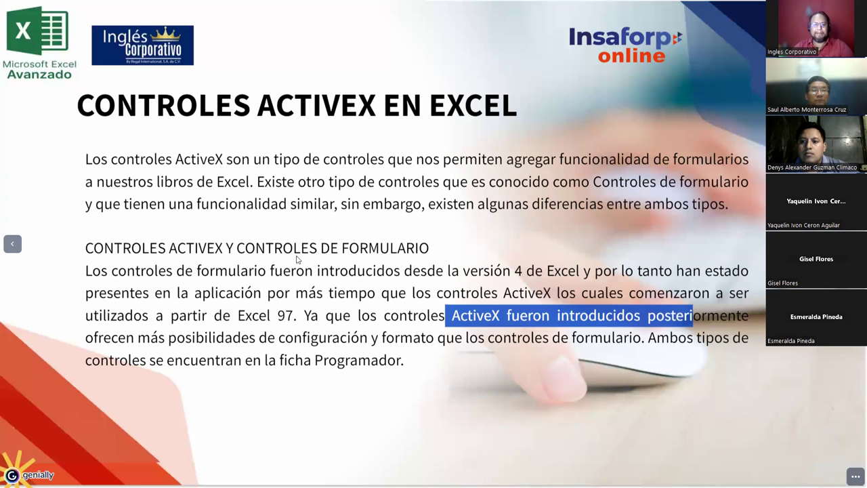
pyautogui.press('Right')
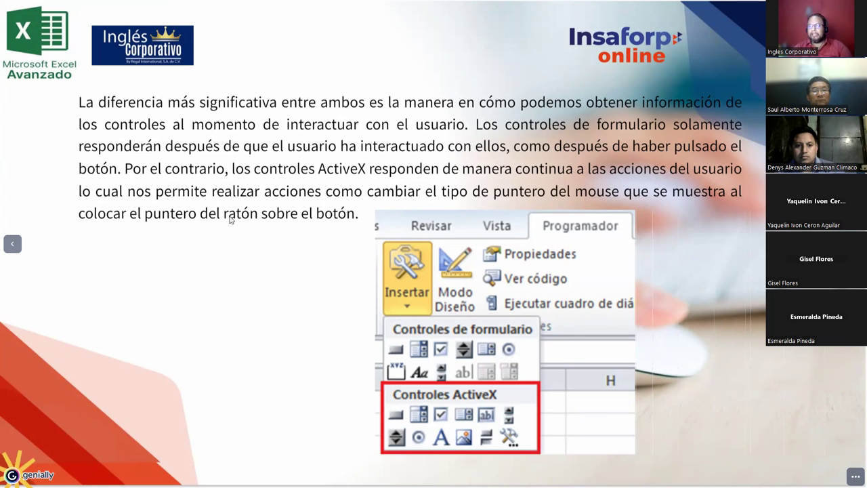
pyautogui.moveTo(226, 218); pyautogui.dragTo(355, 221)
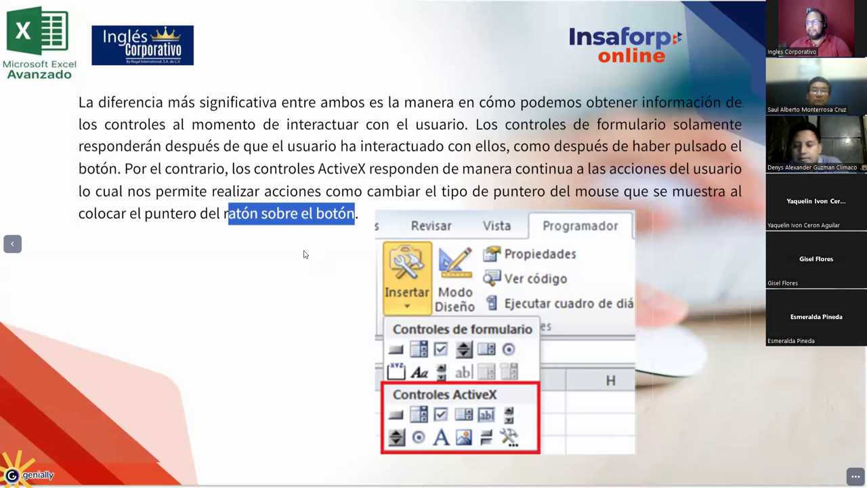
pyautogui.click(291, 226)
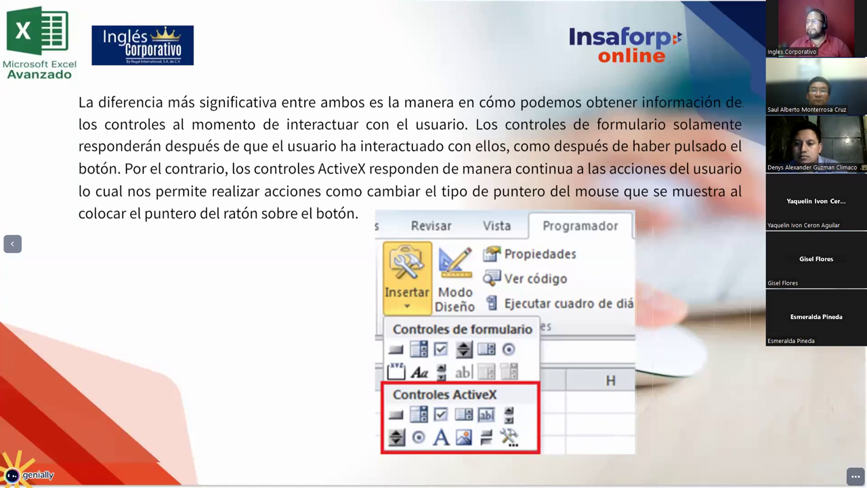
pyautogui.press('Right')
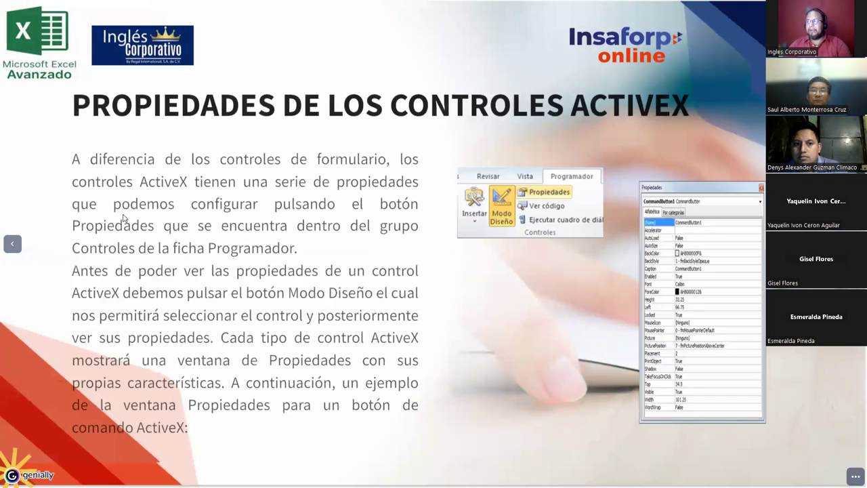
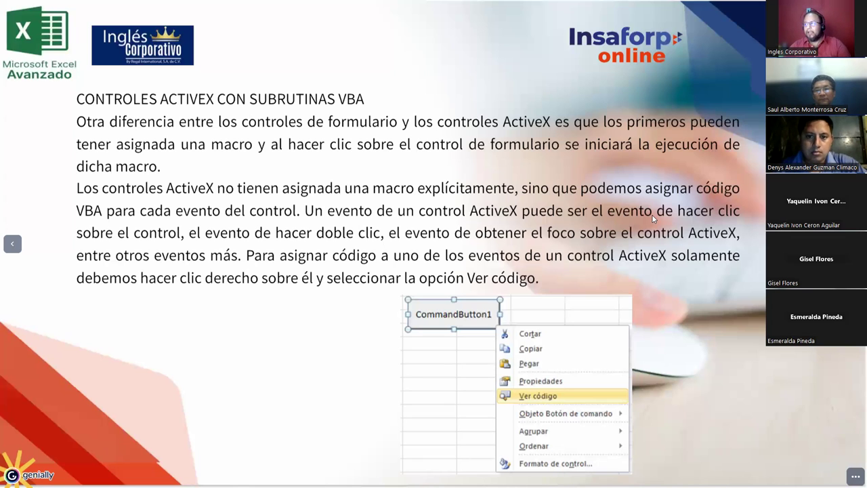
# Step: Highlight the double-click and focus phrases on the ActiveX slide, then advance to the event-list slide
pyautogui.moveTo(77, 234); pyautogui.dragTo(382, 235)
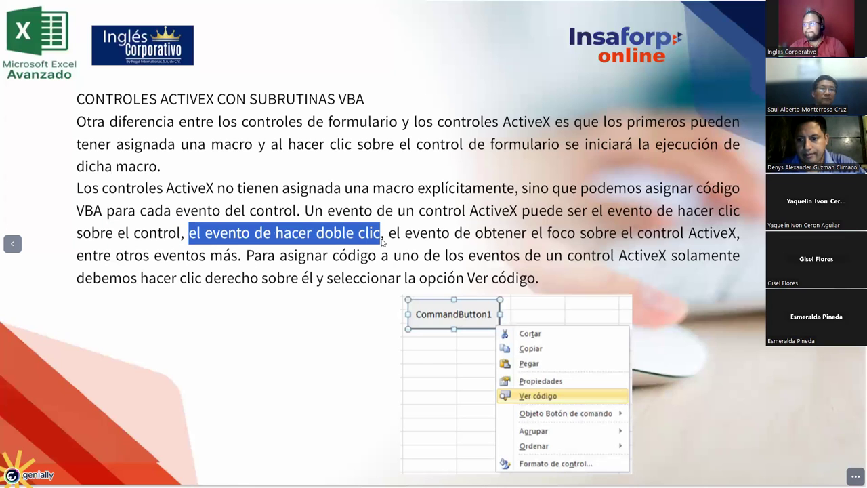
pyautogui.moveTo(392, 238); pyautogui.dragTo(736, 238)
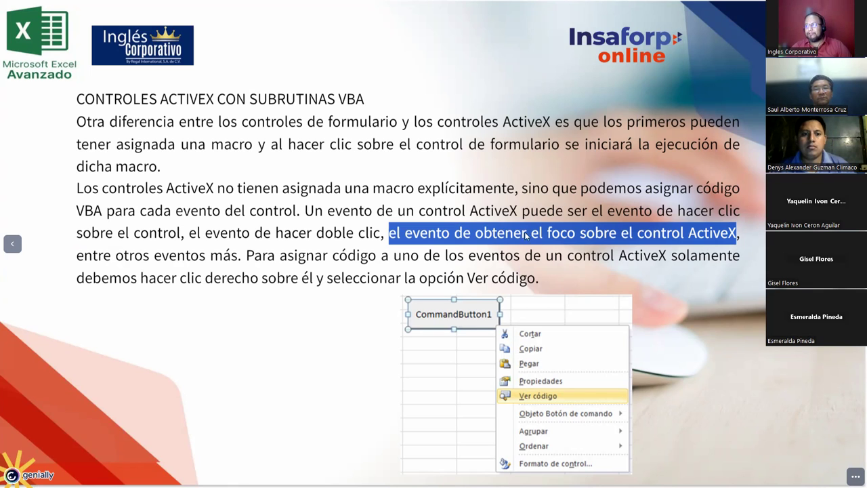
pyautogui.doubleClick(568, 235)
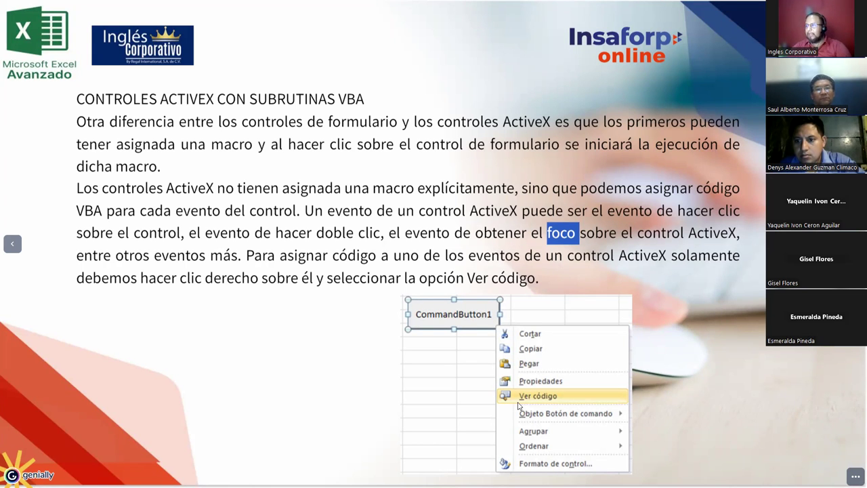
pyautogui.press('Right')
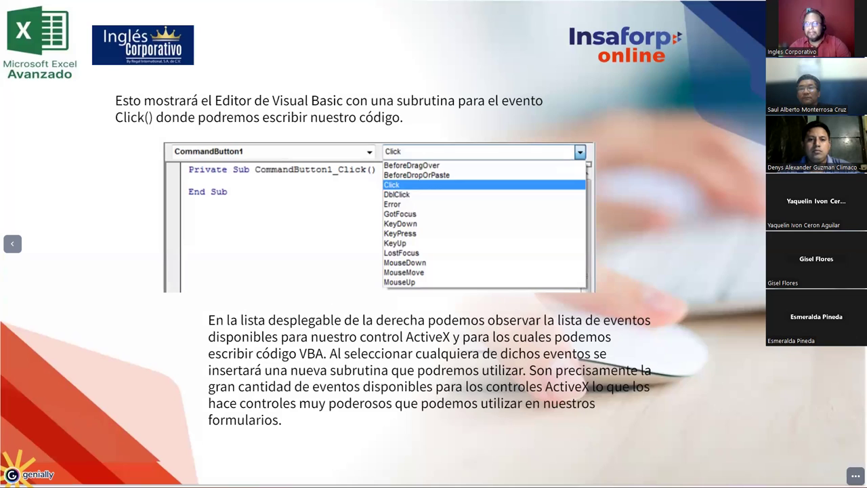
pyautogui.moveTo(183, 158); pyautogui.dragTo(374, 198)
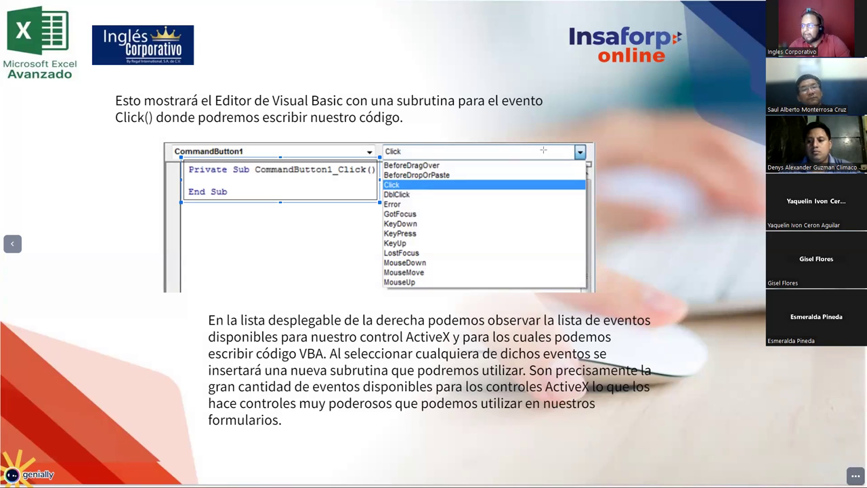
pyautogui.moveTo(572, 141); pyautogui.dragTo(593, 167)
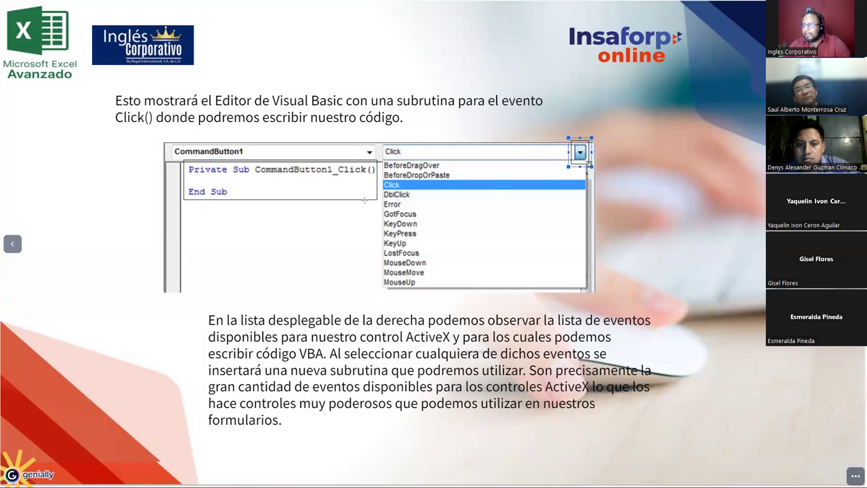
pyautogui.moveTo(381, 255); pyautogui.dragTo(434, 271)
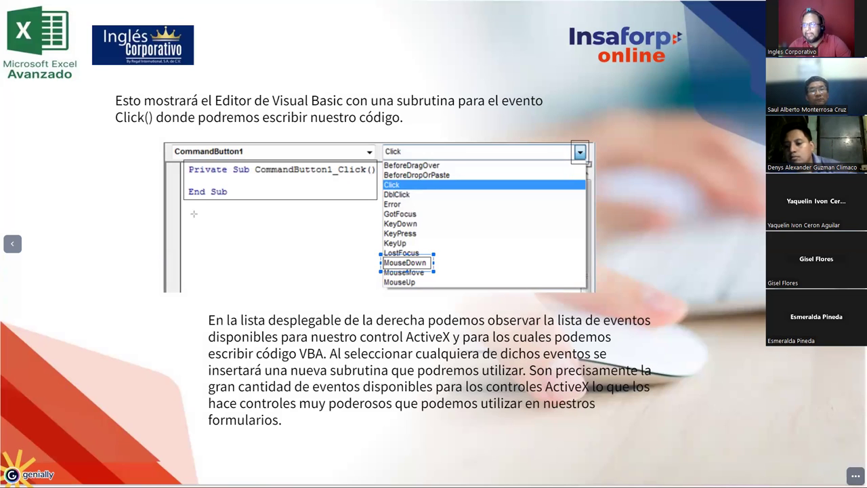
pyautogui.moveTo(183, 207)
pyautogui.mouseDown()
pyautogui.moveTo(340, 266)
pyautogui.moveTo(376, 264)
pyautogui.mouseUp()
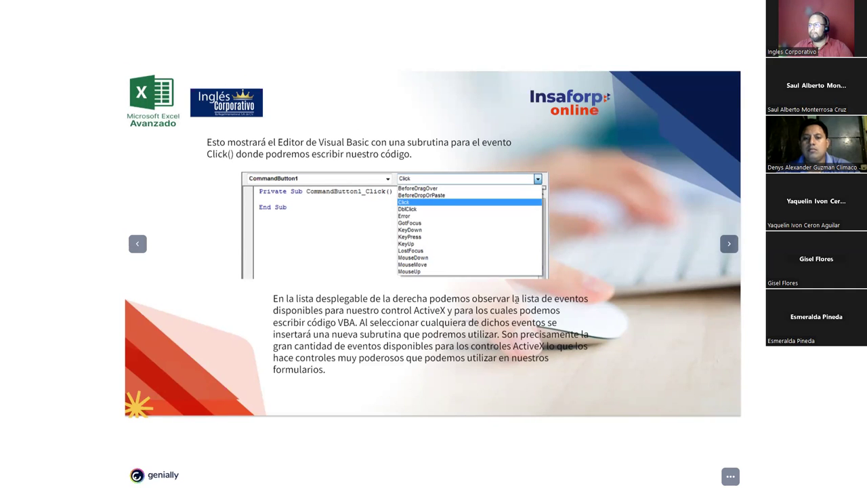
# Step: Exit and re-enter full-screen view, then advance past the DEMOSTRACIÓN slide
pyautogui.press('Escape')
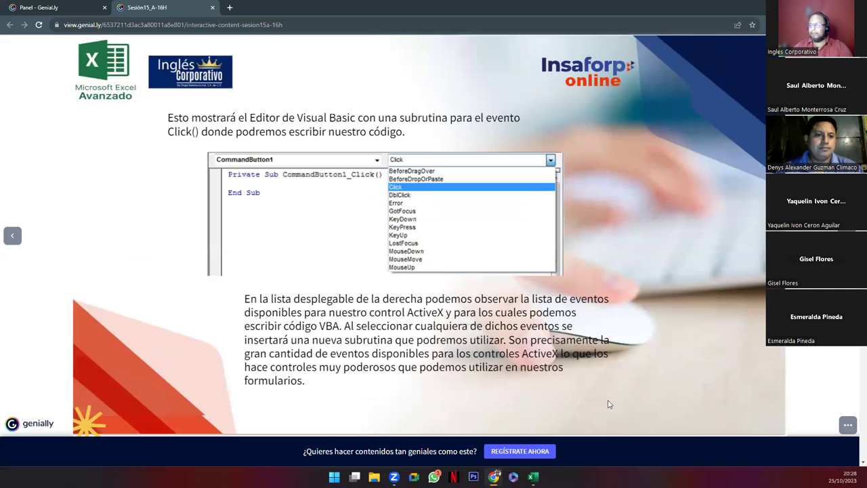
pyautogui.click(828, 426)
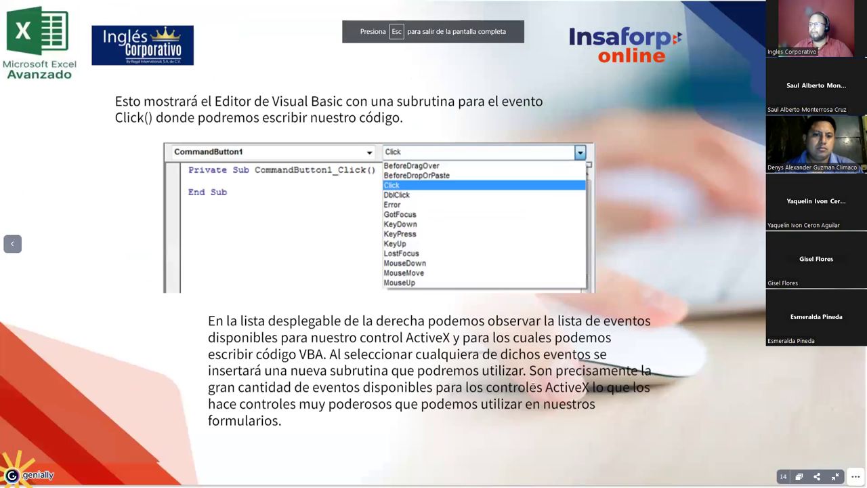
pyautogui.press('Right')
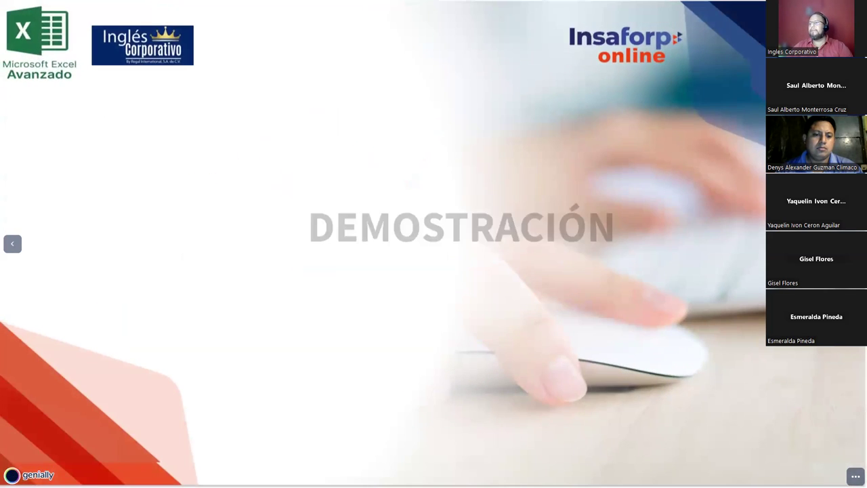
pyautogui.press('Right')
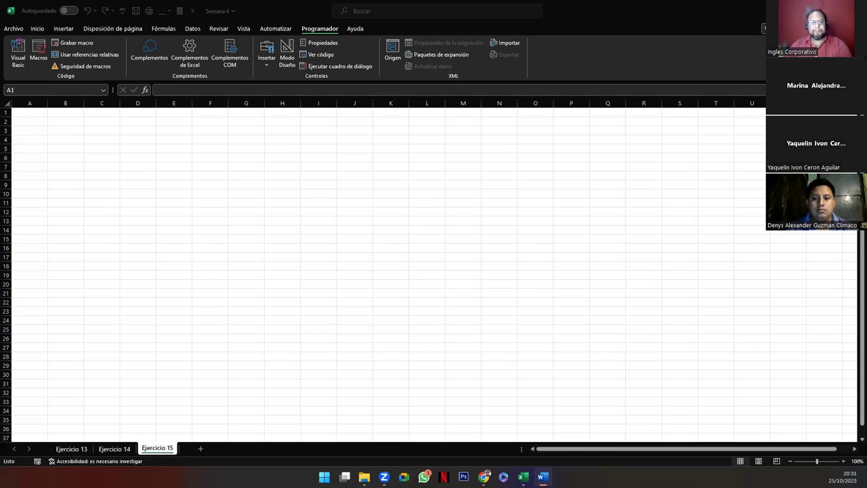
pyautogui.click(316, 43)
pyautogui.click(316, 42)
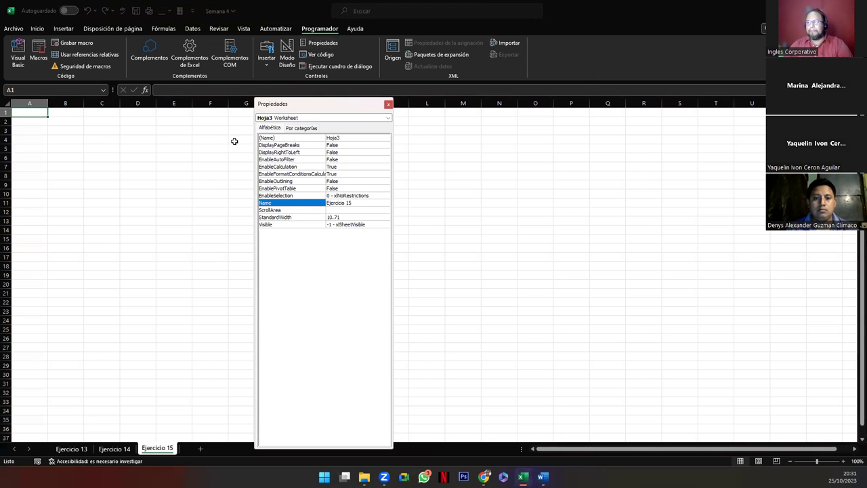
pyautogui.click(168, 163)
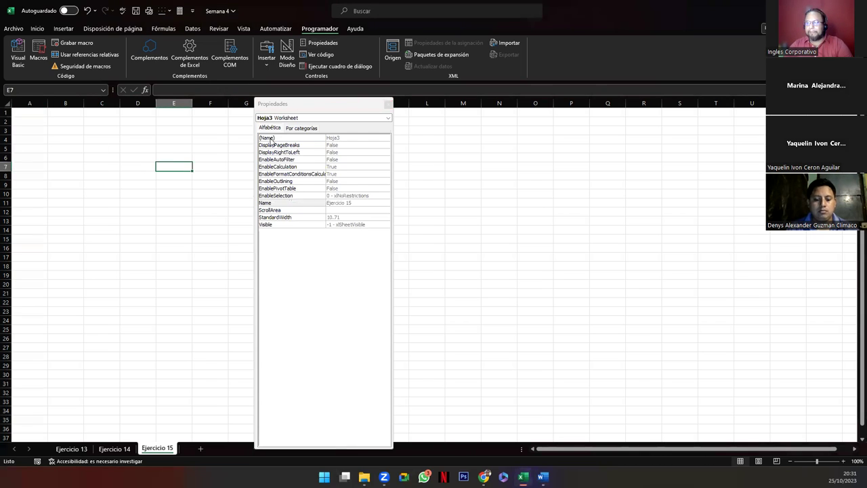
pyautogui.click(273, 139)
pyautogui.click(354, 137)
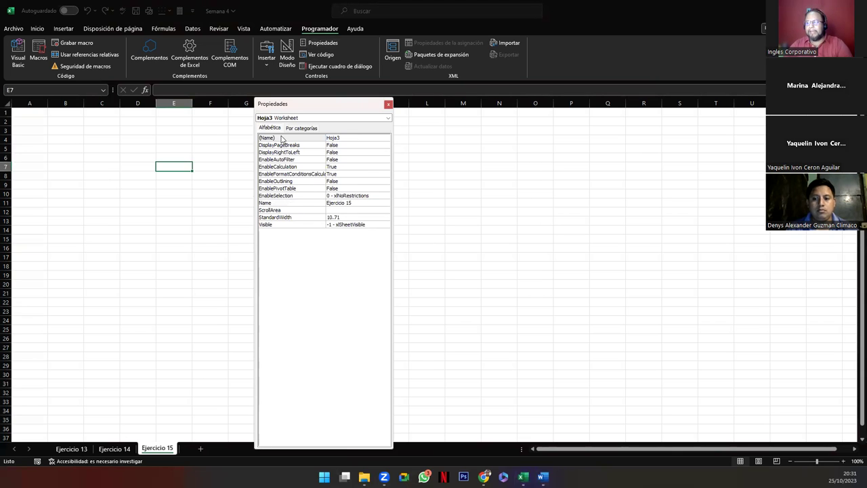
pyautogui.moveTo(341, 138); pyautogui.dragTo(308, 137)
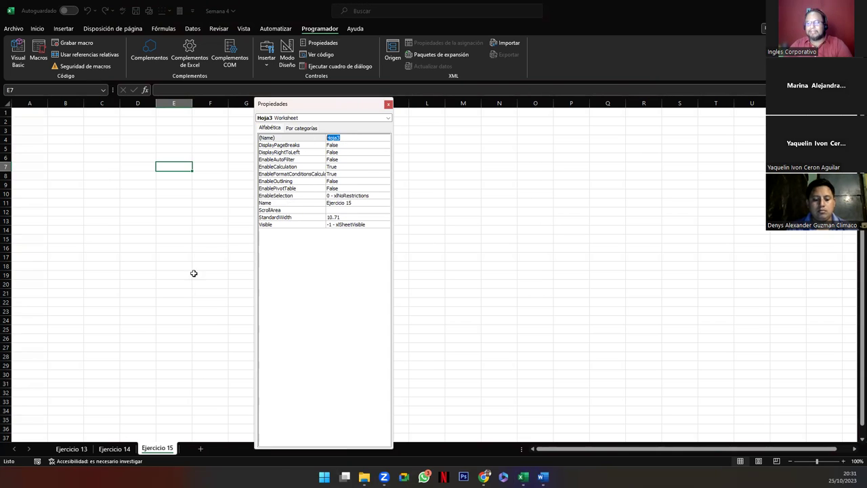
pyautogui.click(115, 450)
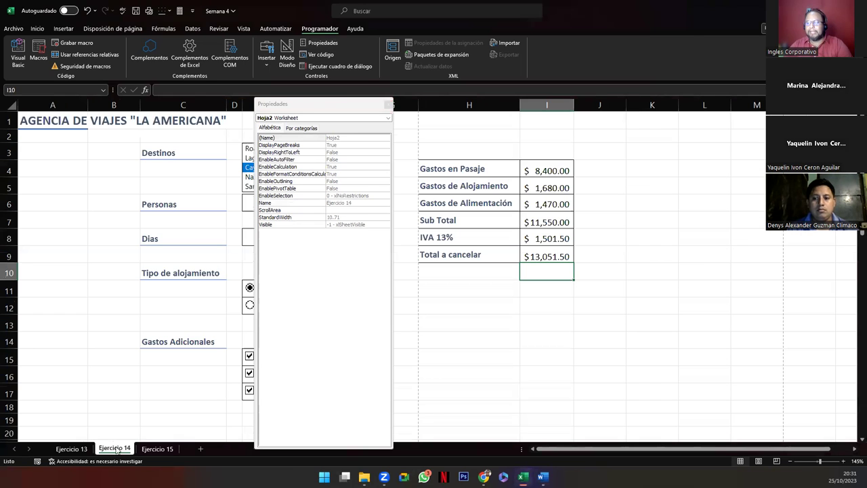
pyautogui.click(75, 450)
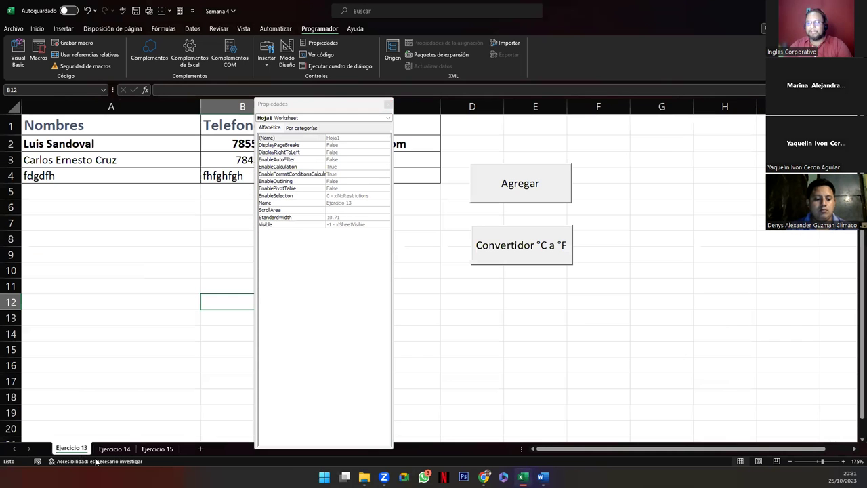
pyautogui.click(108, 449)
pyautogui.click(154, 450)
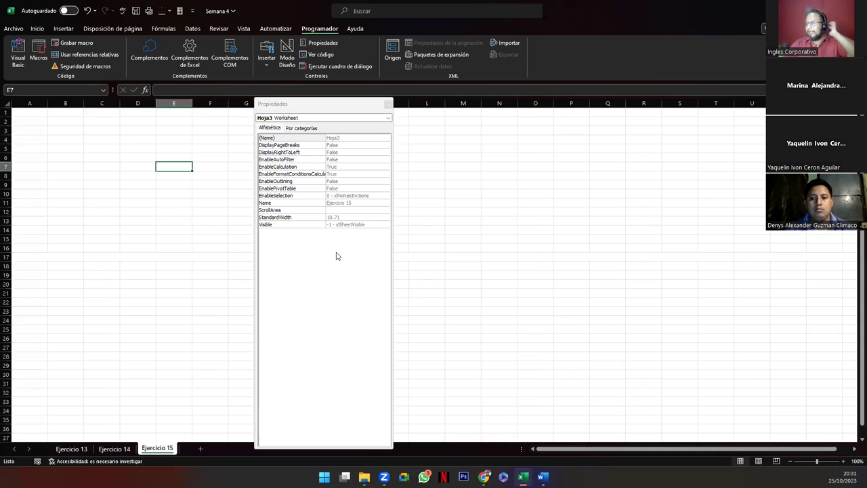
pyautogui.click(346, 202)
pyautogui.click(356, 202)
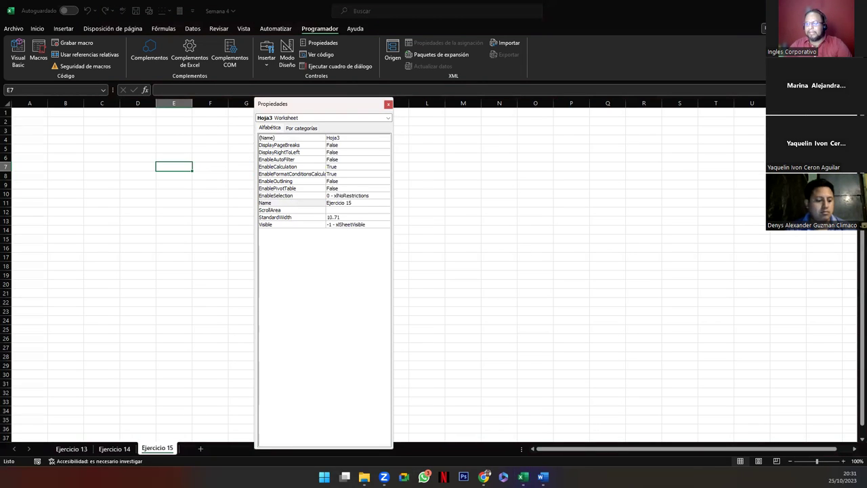
pyautogui.click(118, 449)
pyautogui.click(82, 449)
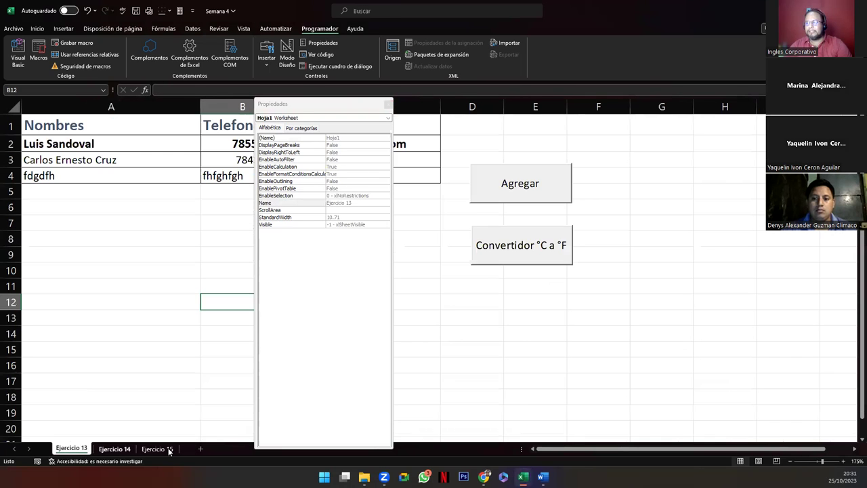
pyautogui.click(168, 449)
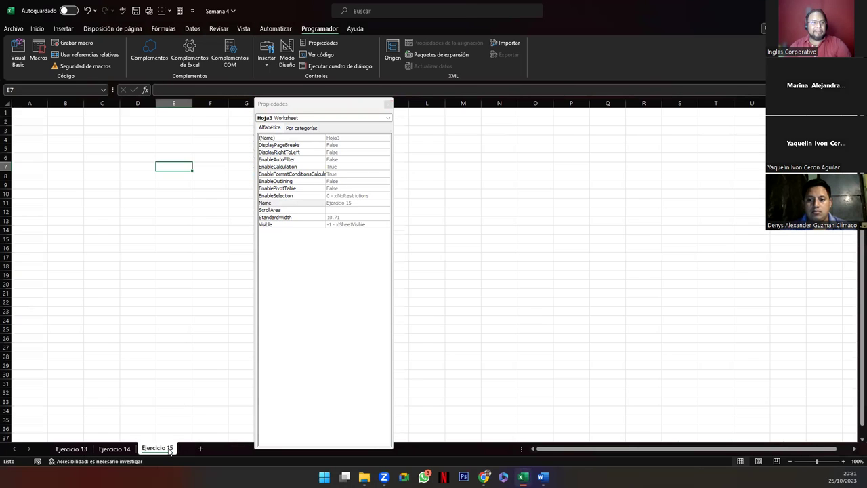
pyautogui.click(388, 104)
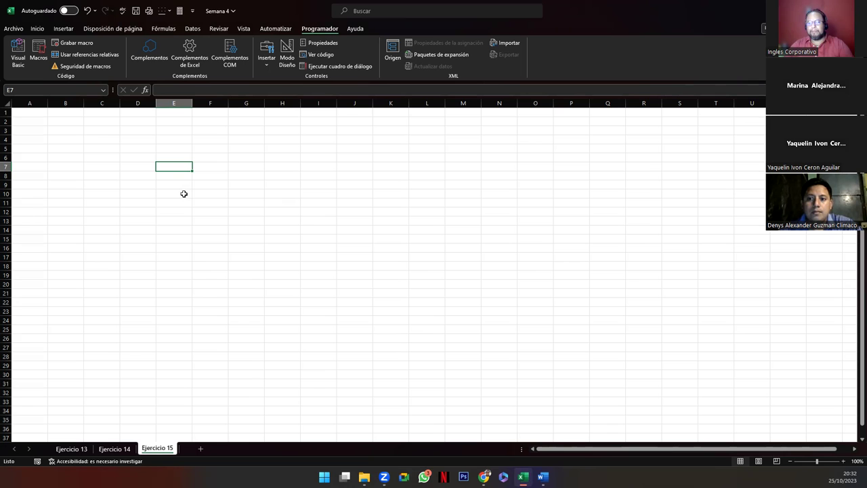
# Step: Insert an ActiveX command button at cell C2 and widen it to span C2:D3
pyautogui.scroll(2, 215, 295)
pyautogui.scroll(1, 215, 295)
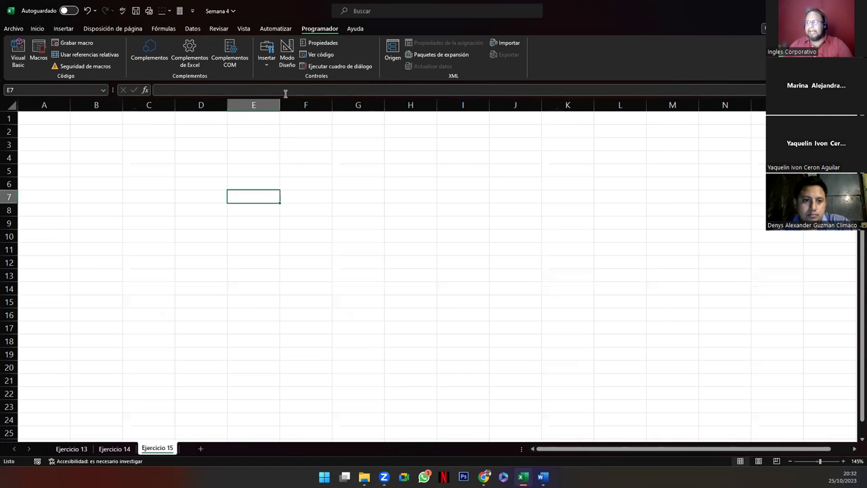
pyautogui.click(267, 68)
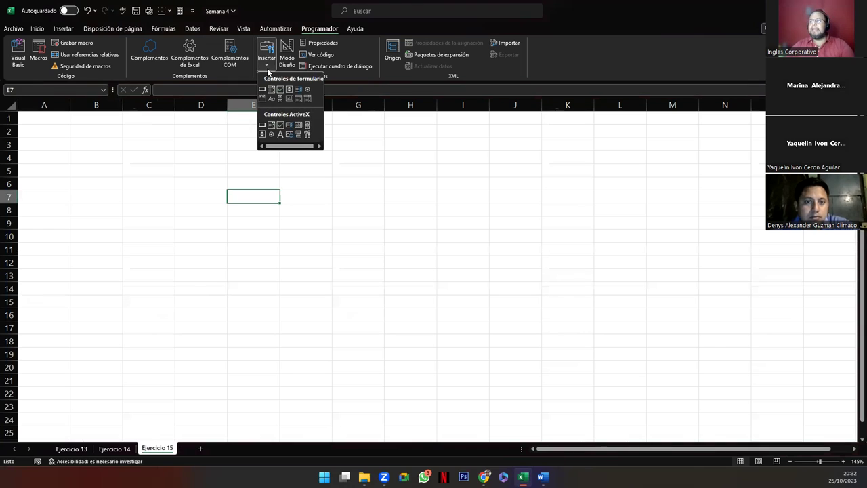
pyautogui.click(261, 128)
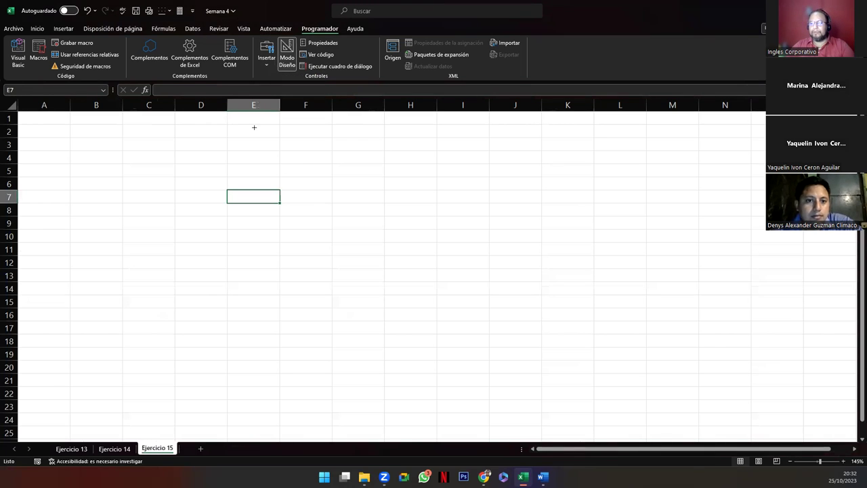
pyautogui.click(121, 124)
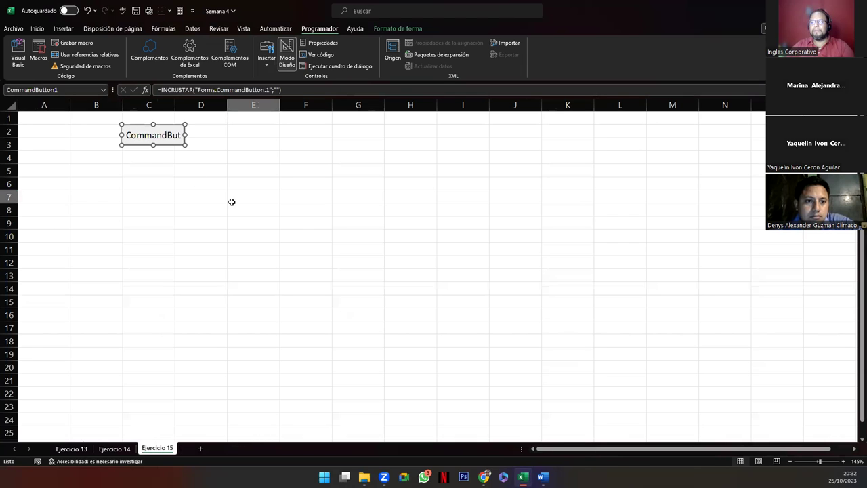
pyautogui.moveTo(187, 135); pyautogui.dragTo(226, 151)
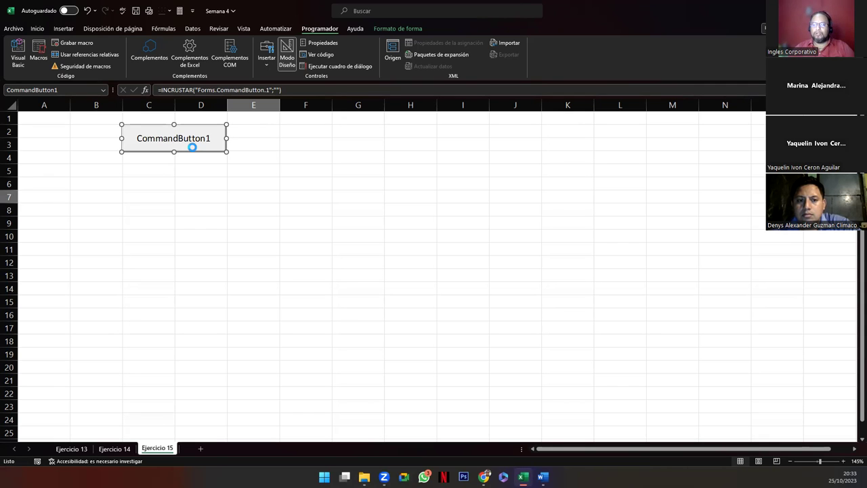
# Step: Open CommandButton1's code, close both frmConvertir windows and maximize the Hoja3 code window
pyautogui.doubleClick(193, 147)
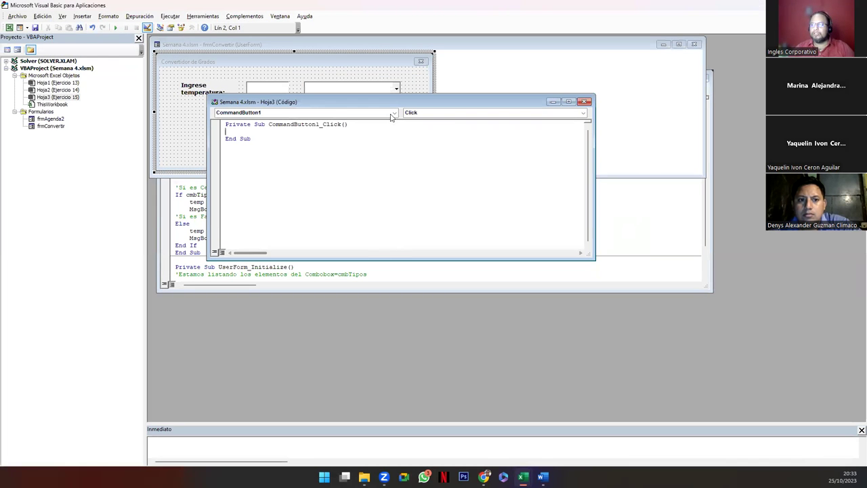
pyautogui.click(695, 44)
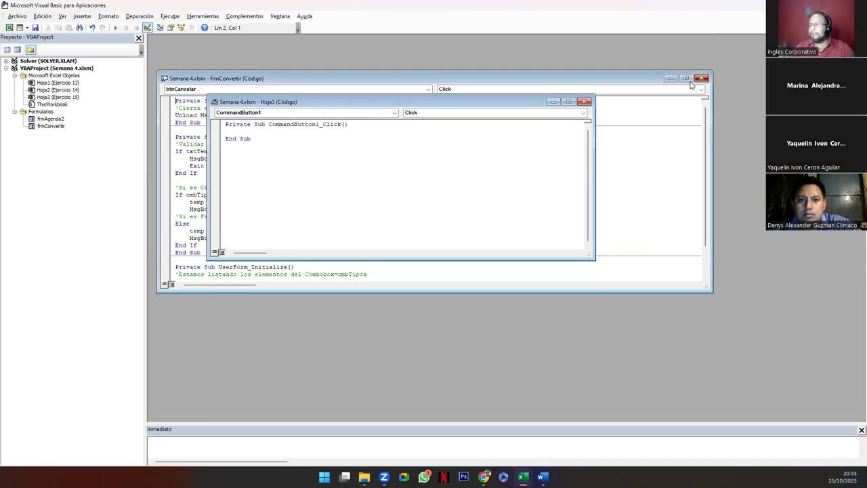
pyautogui.click(705, 77)
pyautogui.moveTo(371, 105); pyautogui.dragTo(339, 56)
pyautogui.click(535, 53)
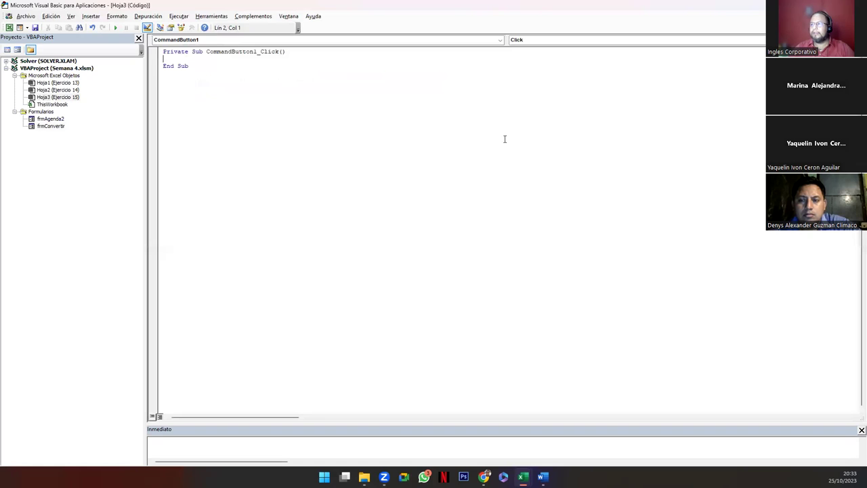
pyautogui.moveTo(207, 52); pyautogui.dragTo(261, 52)
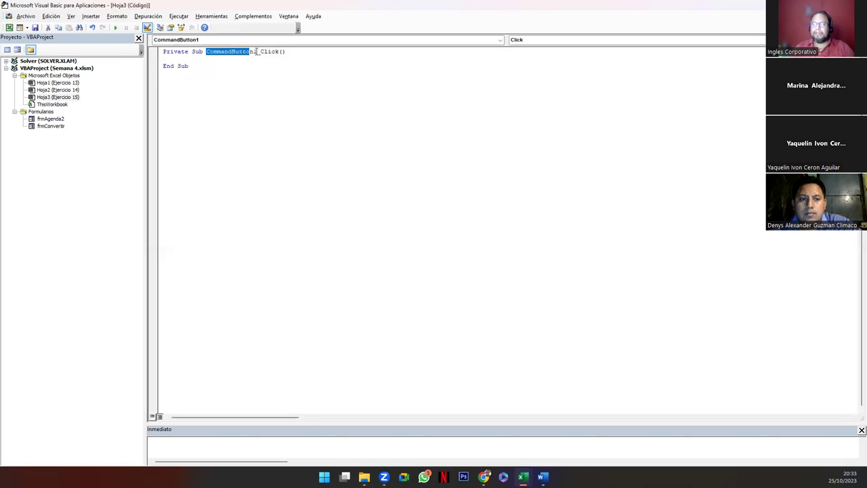
pyautogui.doubleClick(282, 7)
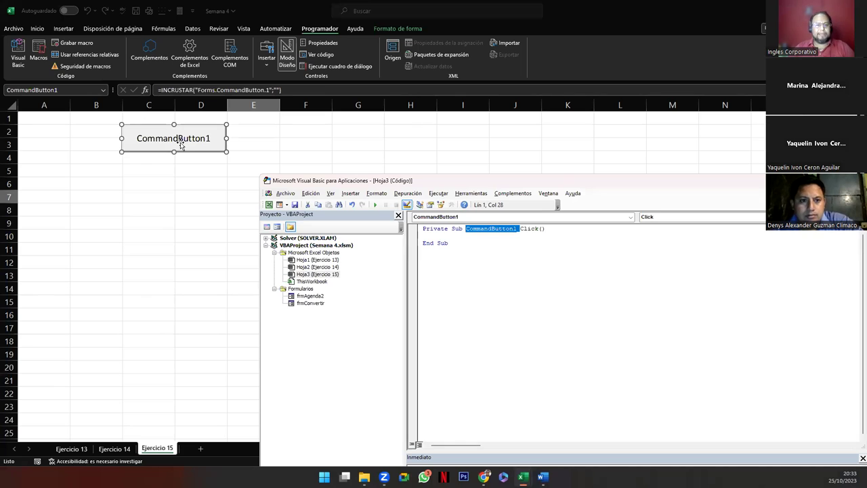
# Step: Review CommandButton1's Click() procedure via Ver código, then return to the Ejercicio 15 sheet
pyautogui.click(810, 181)
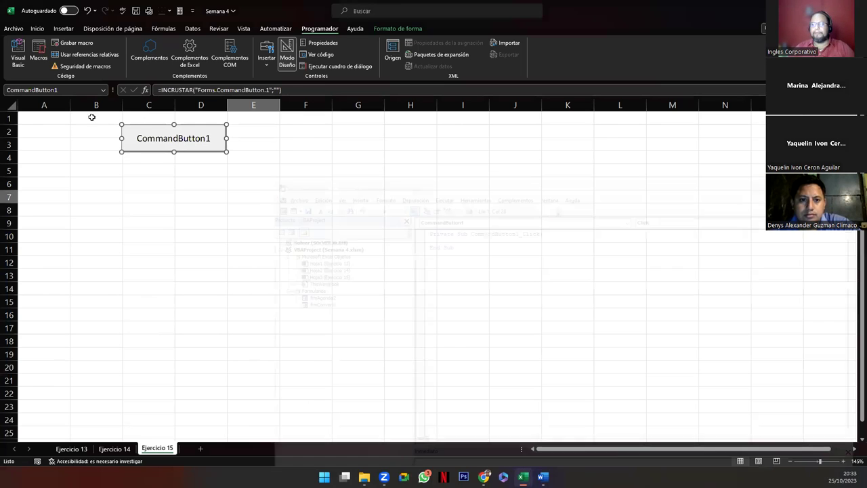
pyautogui.rightClick(140, 138)
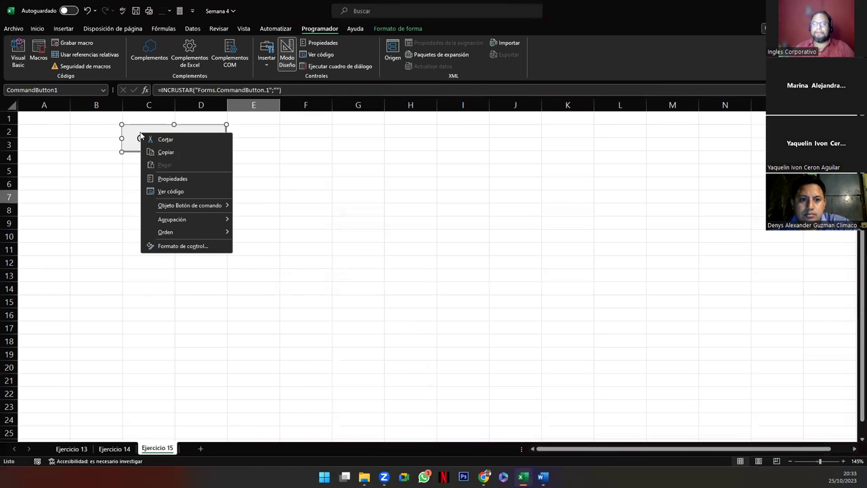
pyautogui.click(171, 192)
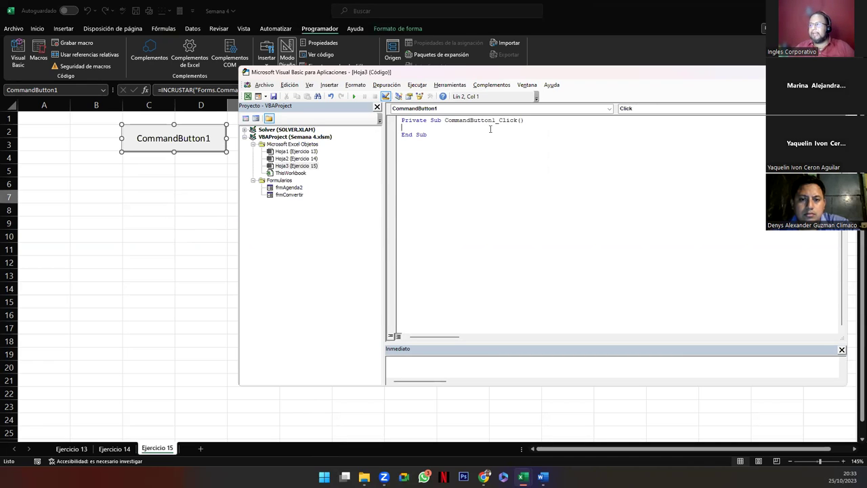
pyautogui.moveTo(499, 121); pyautogui.dragTo(526, 121)
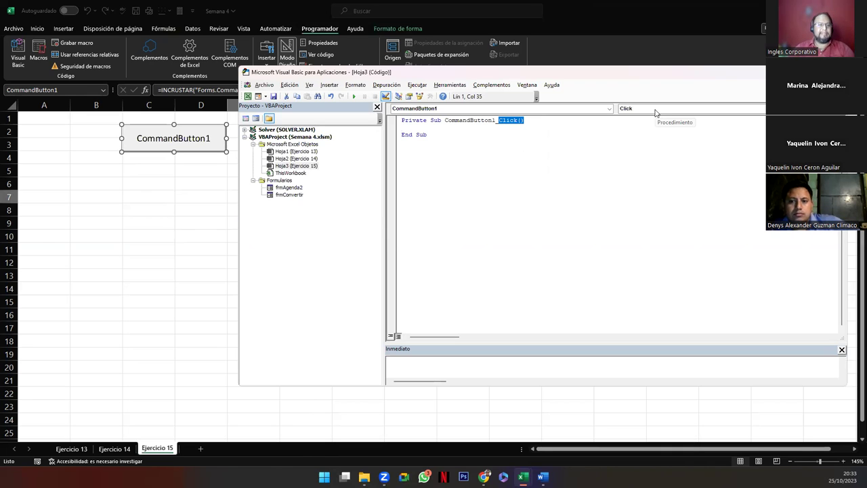
pyautogui.click(154, 142)
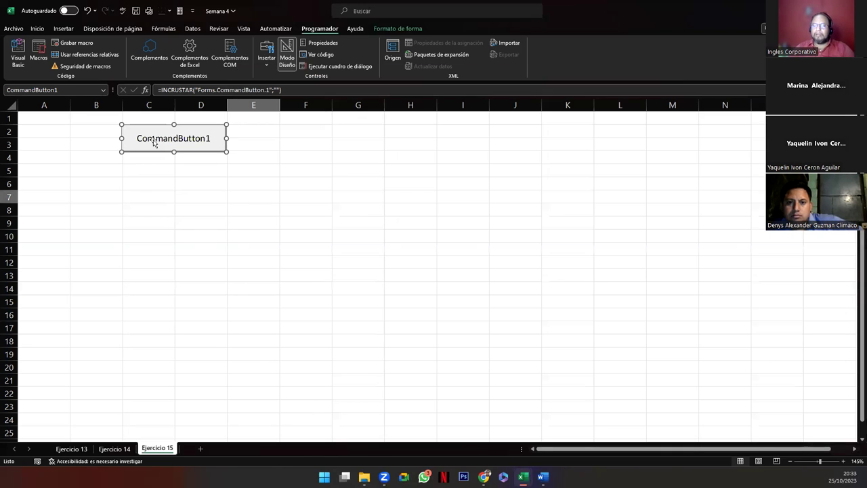
pyautogui.doubleClick(154, 142)
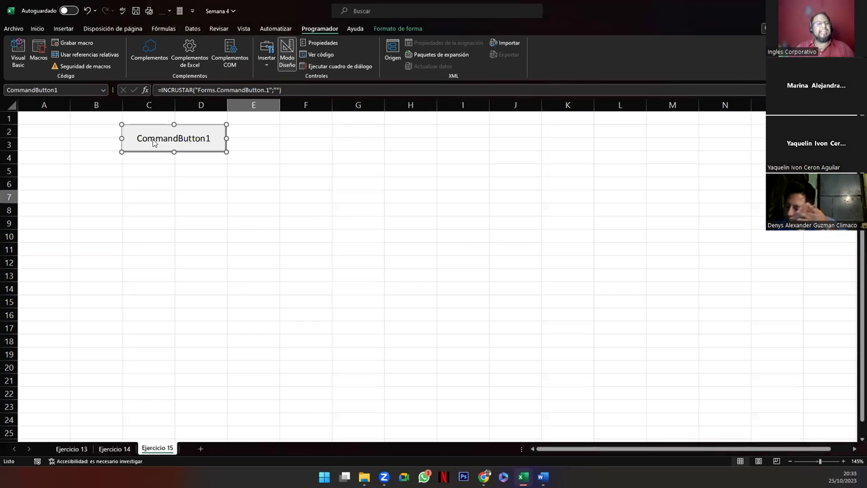
pyautogui.press('Down')
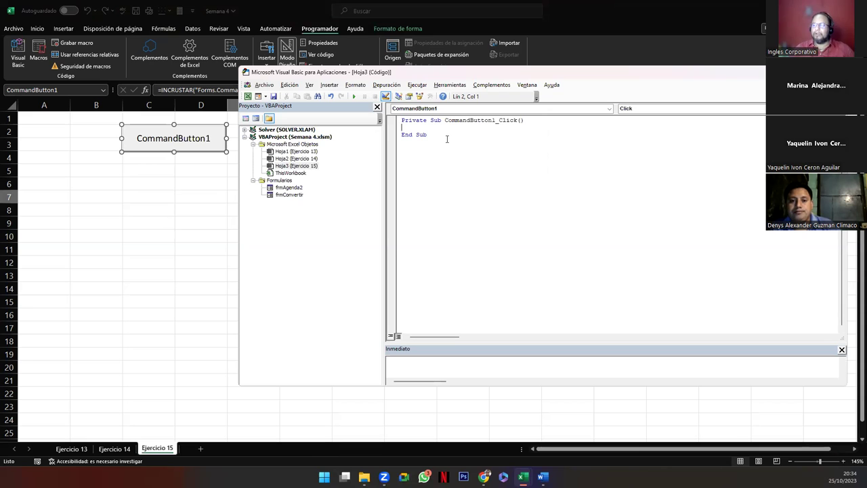
pyautogui.click(126, 138)
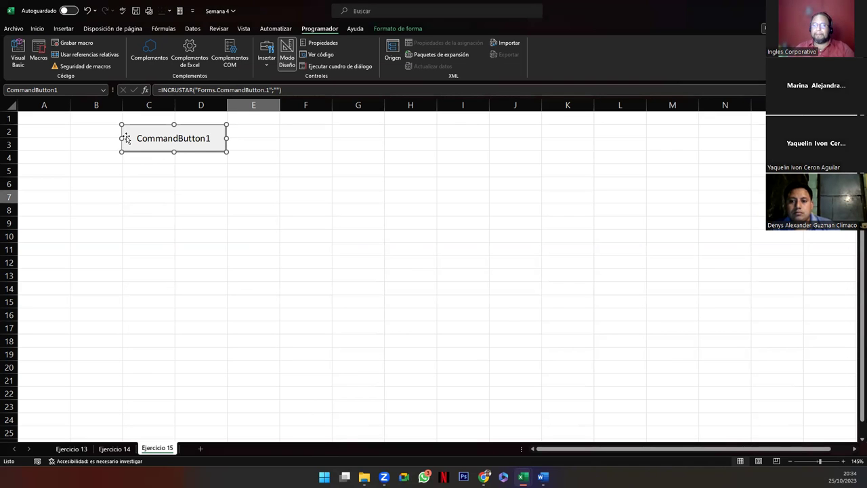
# Step: In Properties, name the button btnBoton01 and set its Caption to 'Saludame'
pyautogui.click(323, 43)
pyautogui.click(352, 139)
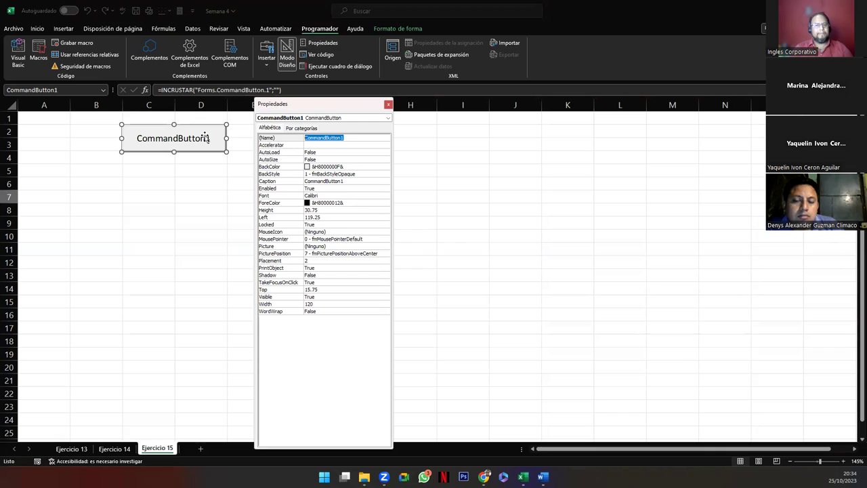
pyautogui.write('btn')
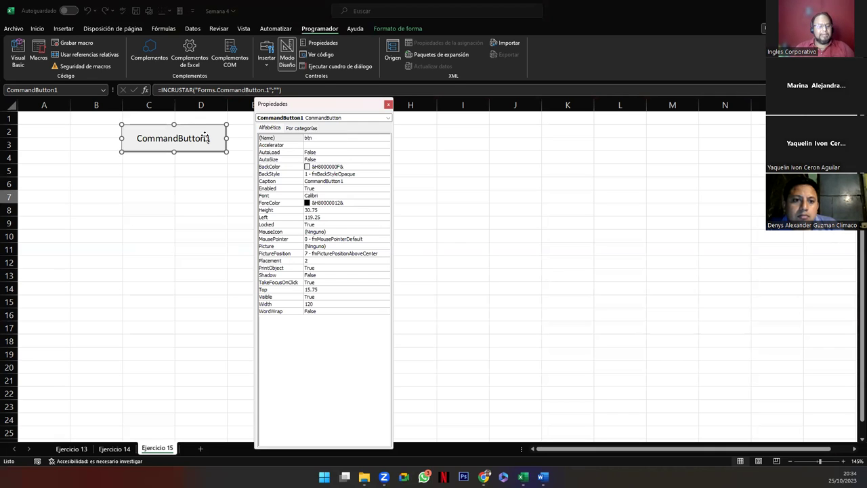
pyautogui.write('Boton01')
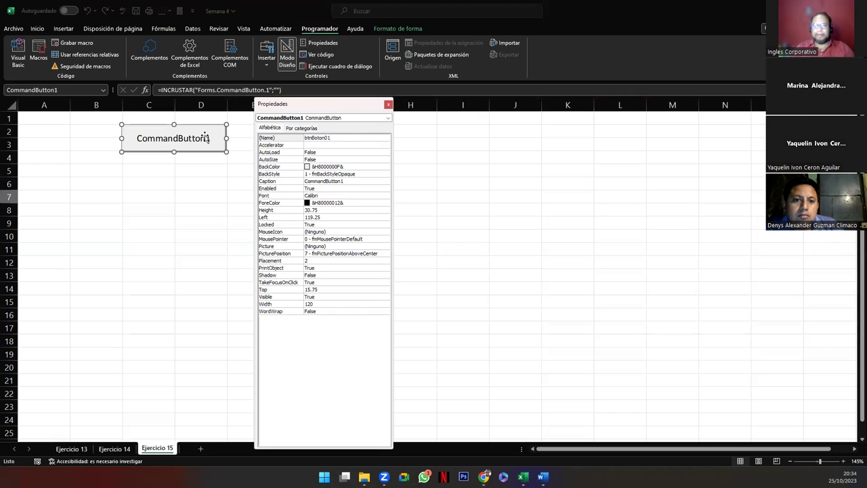
pyautogui.press('Return')
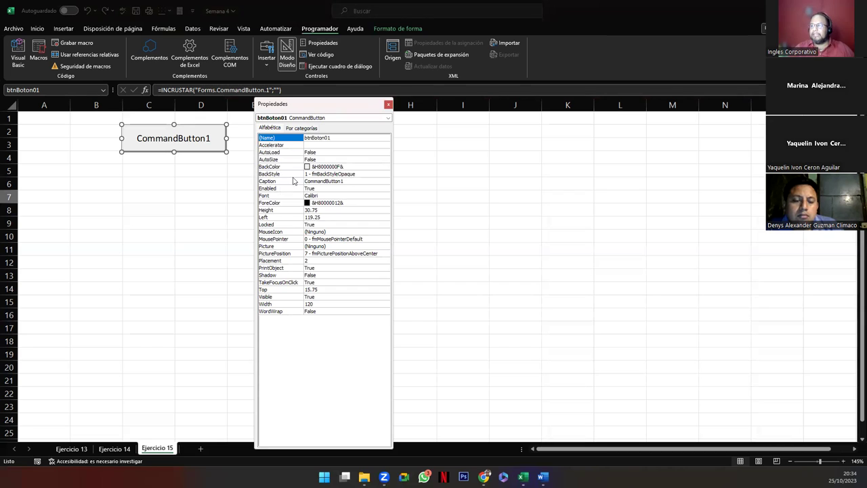
pyautogui.click(283, 183)
pyautogui.press('Tab')
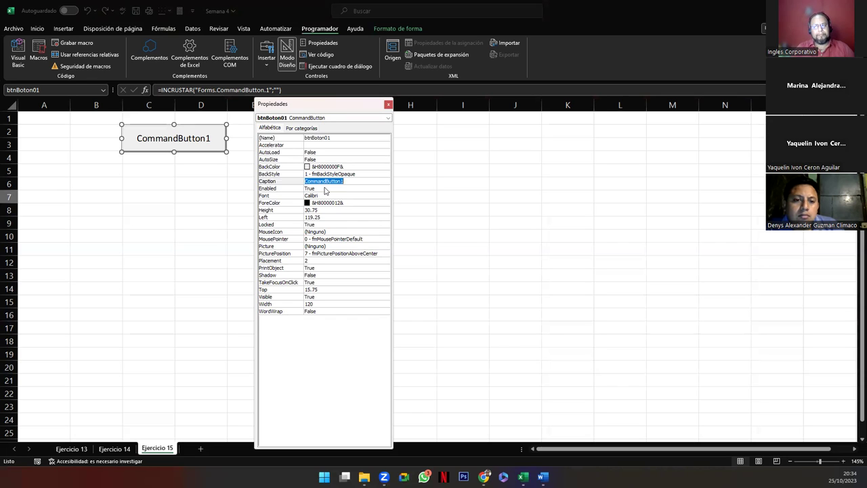
pyautogui.write('Saludame')
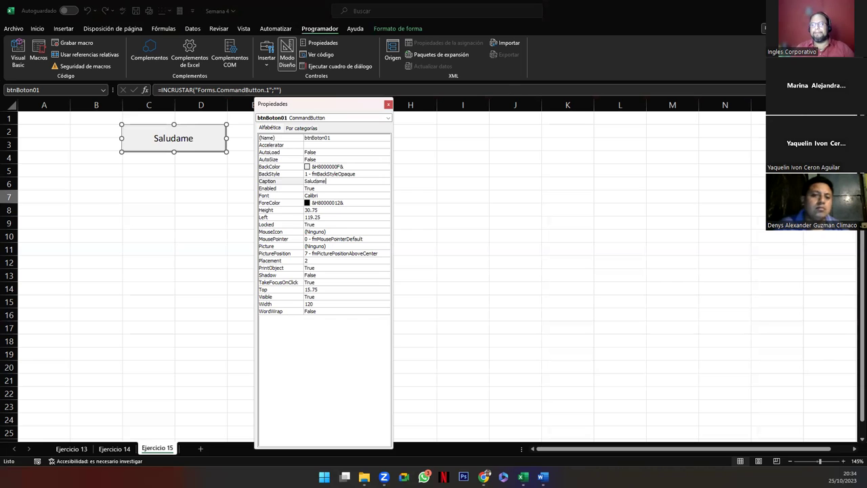
pyautogui.press('Return')
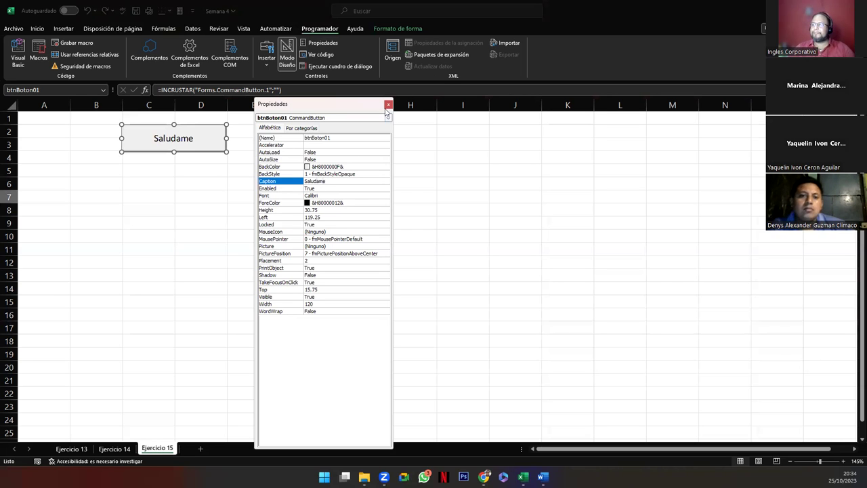
pyautogui.click(388, 104)
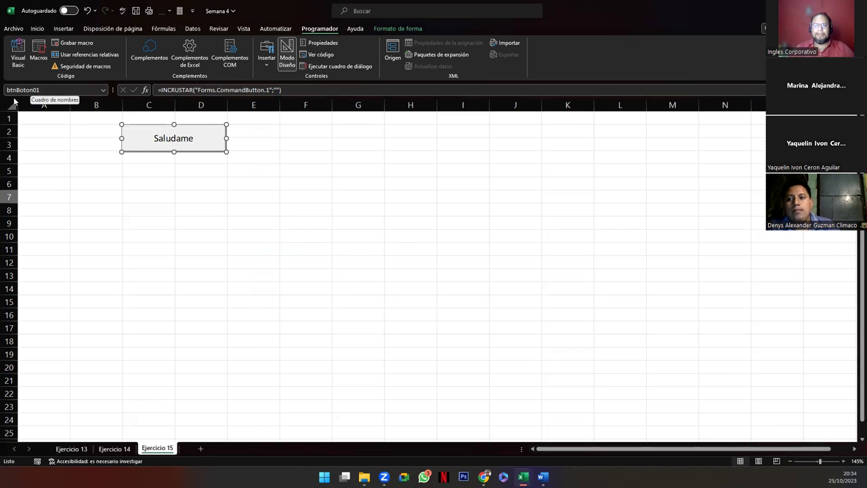
# Step: Delete the old CommandButton1_Click procedure and write MsgBox "Hola como estas" in btnBoton01_Click
pyautogui.rightClick(201, 145)
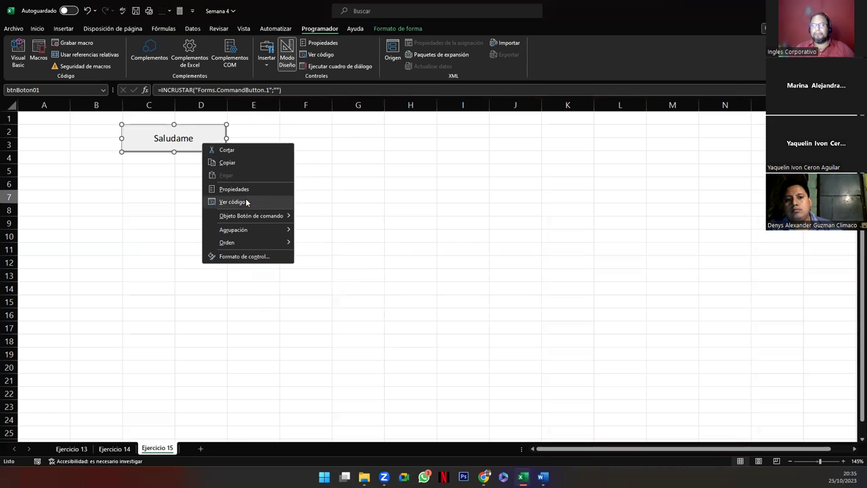
pyautogui.click(232, 202)
pyautogui.moveTo(430, 167); pyautogui.dragTo(400, 148)
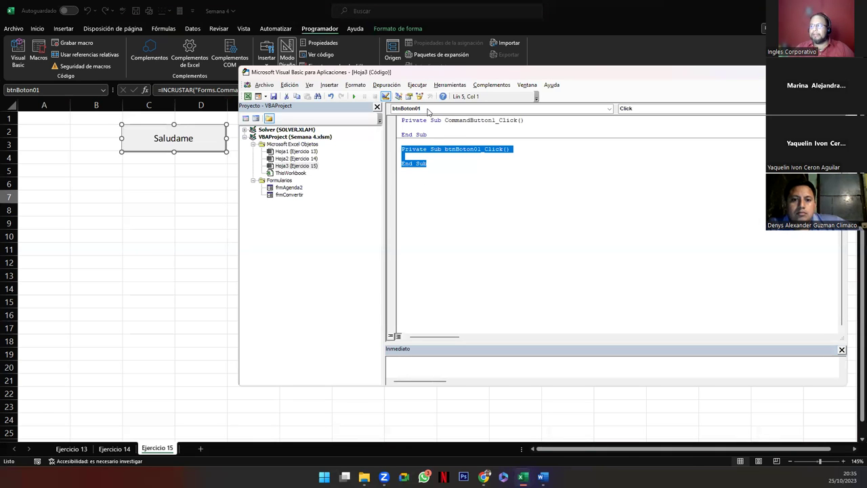
pyautogui.moveTo(434, 136); pyautogui.dragTo(402, 119)
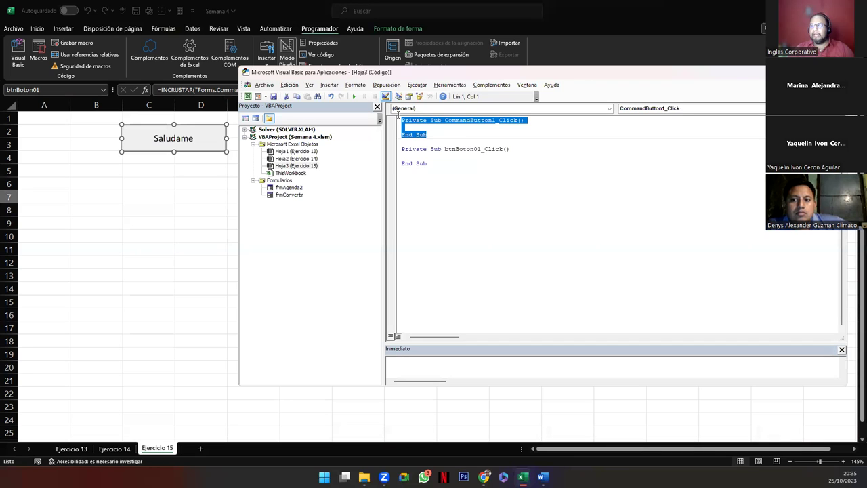
pyautogui.press('Delete')
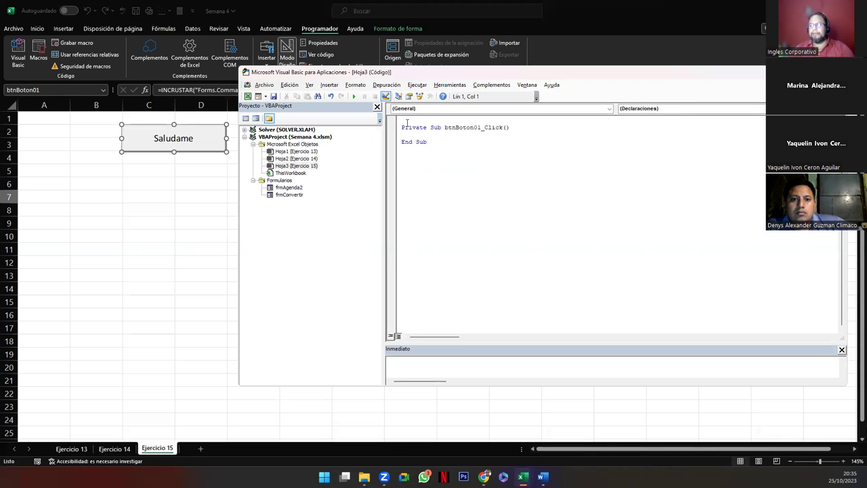
pyautogui.press('Delete')
pyautogui.write('msgbox')
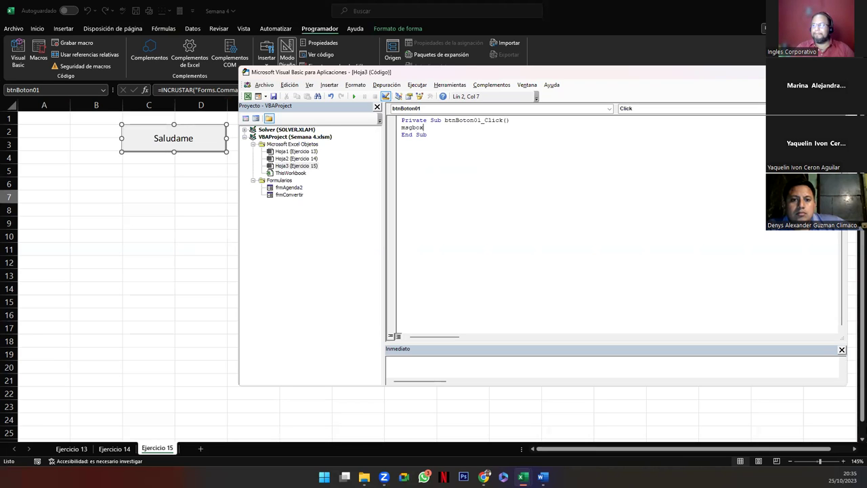
pyautogui.write('"')
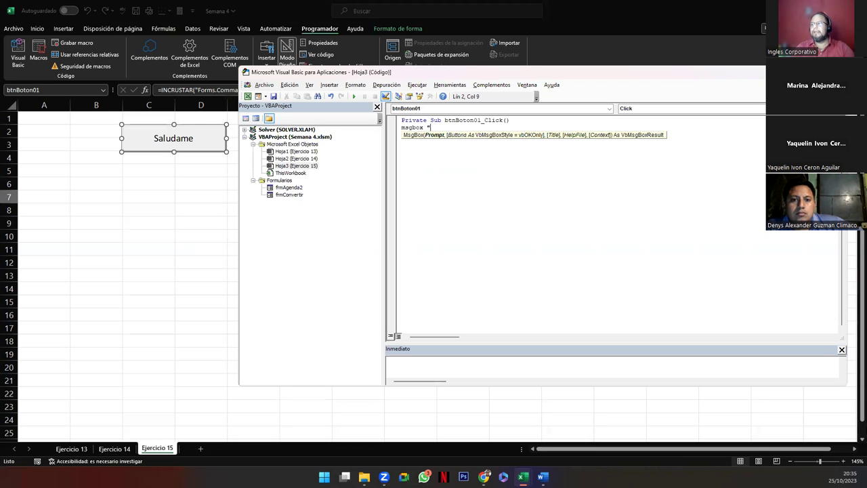
pyautogui.write('Hola como estas')
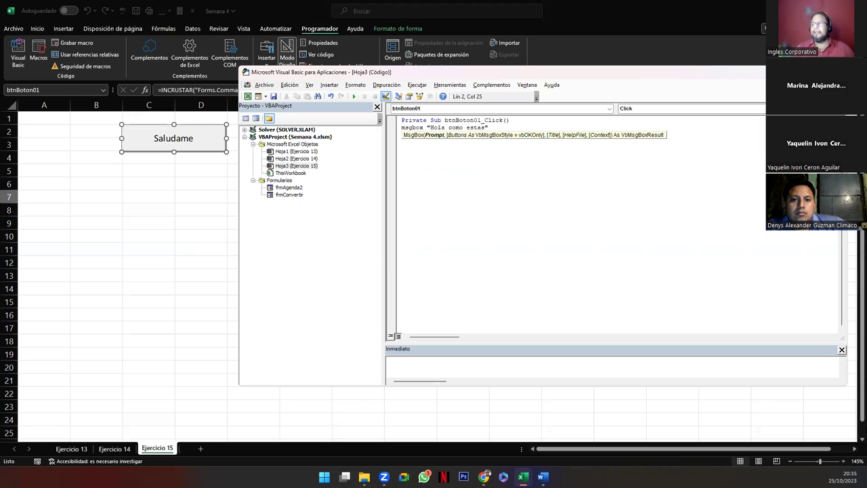
pyautogui.press('Return')
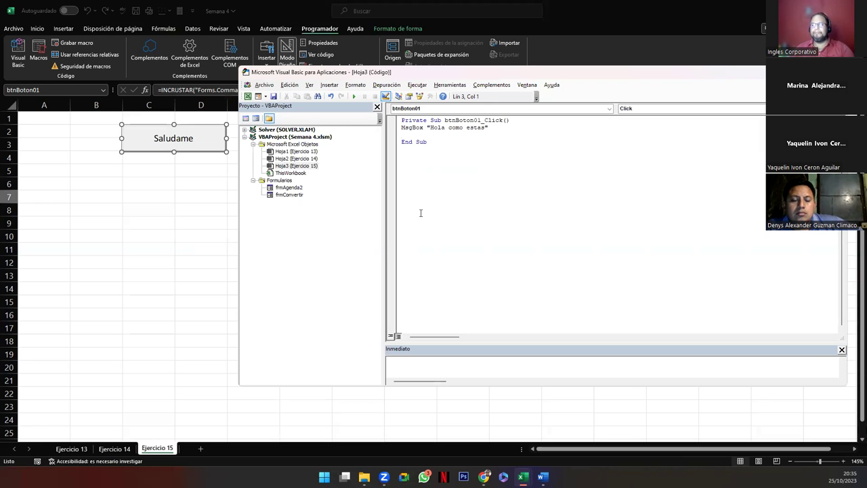
pyautogui.press('BackSpace')
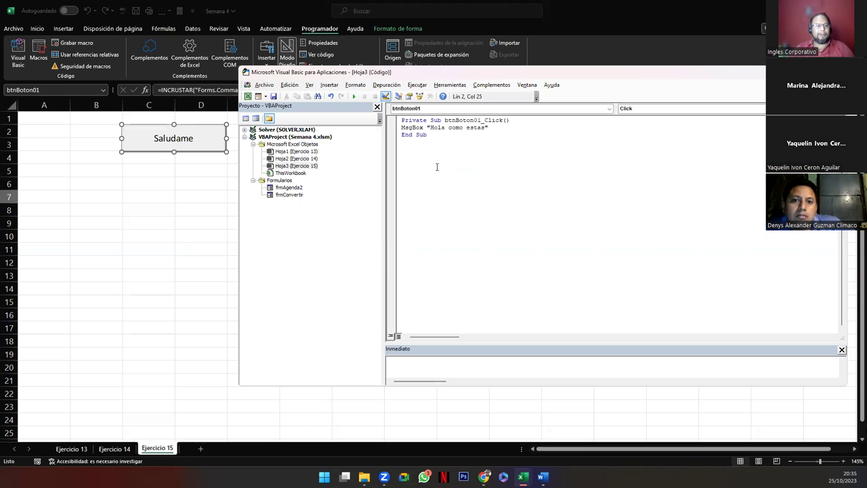
# Step: Fix the quotes and wrap the greeting in parentheses: MsgBox ("Hola como estas")
pyautogui.click(394, 130)
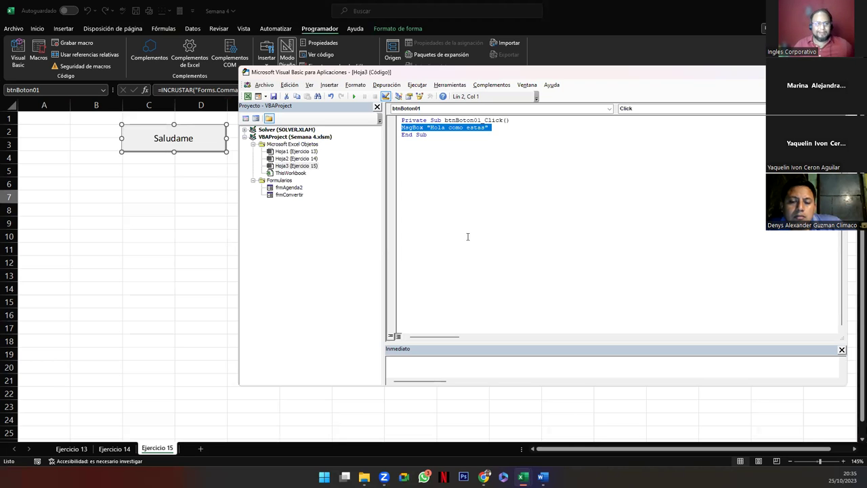
pyautogui.click(427, 127)
pyautogui.write('"')
pyautogui.press('End')
pyautogui.write('"')
pyautogui.click(427, 127)
pyautogui.press('Delete')
pyautogui.write('(')
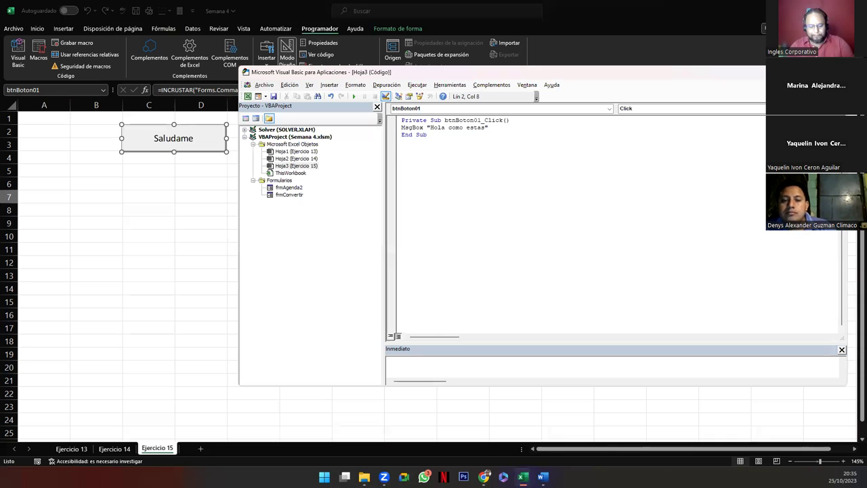
pyautogui.press('End')
pyautogui.write(')')
pyautogui.press('Down')
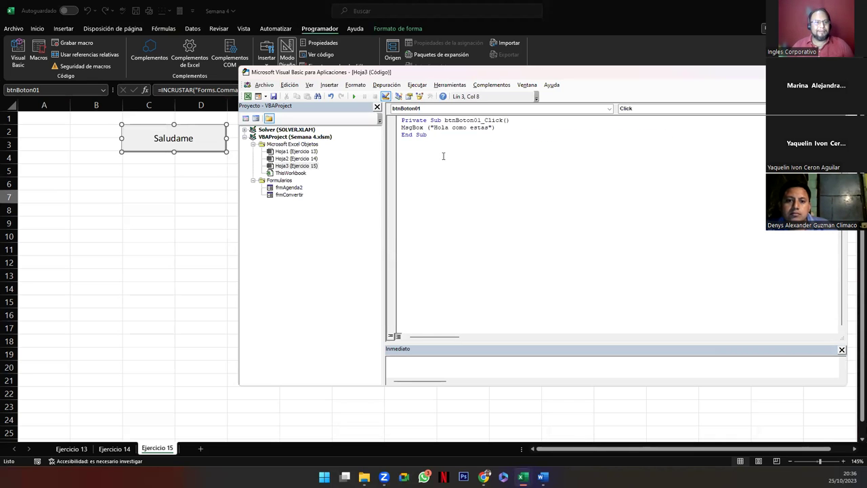
# Step: Remove the stray comma from the MsgBox line and go back to the worksheet
pyautogui.press('Up')
pyautogui.press('End')
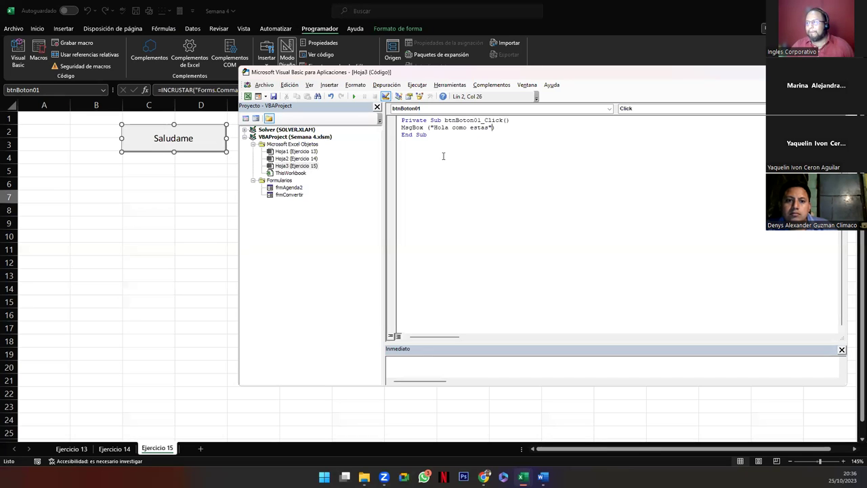
pyautogui.write(',')
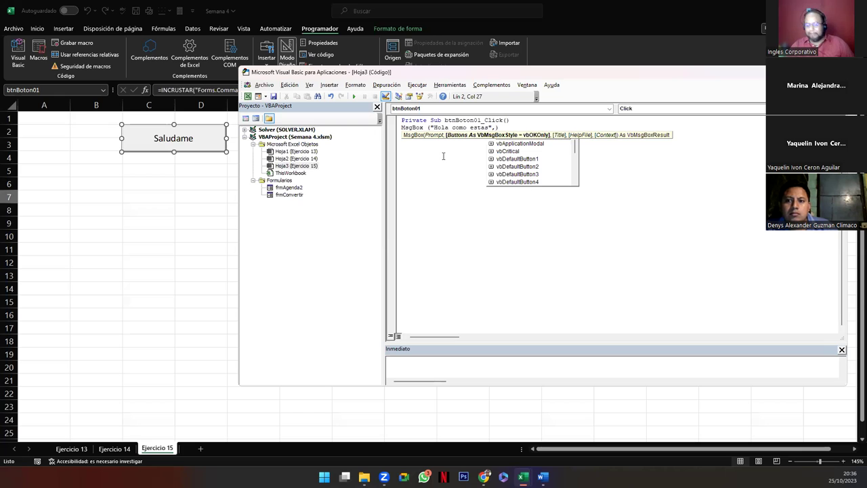
pyautogui.press('BackSpace')
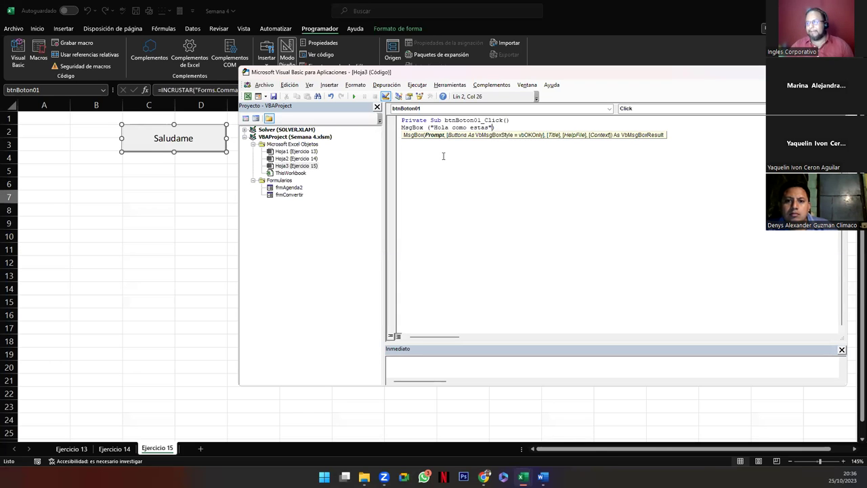
pyautogui.click(201, 205)
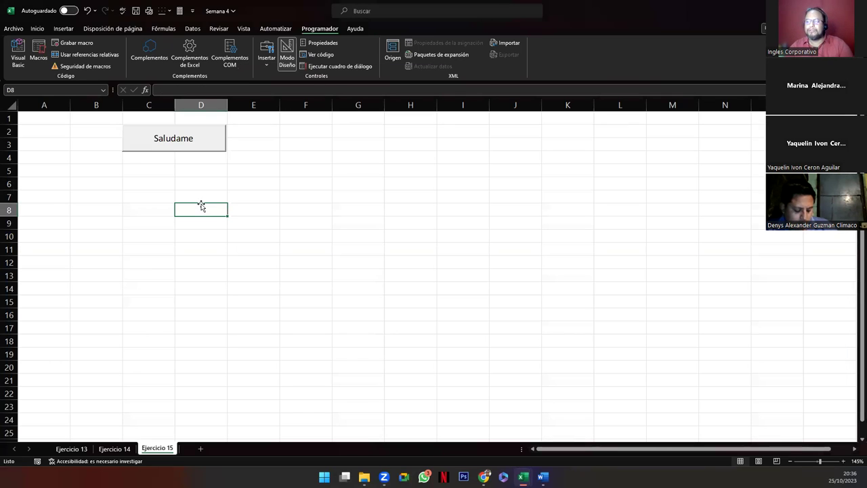
pyautogui.click(282, 67)
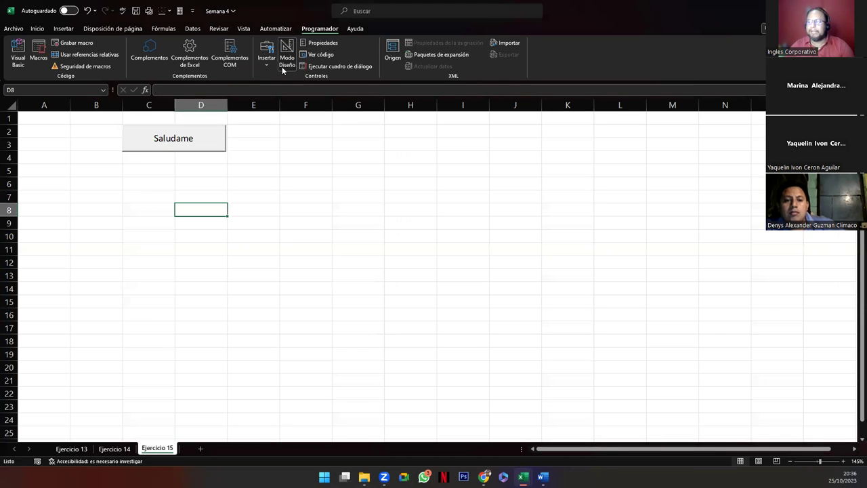
pyautogui.click(156, 147)
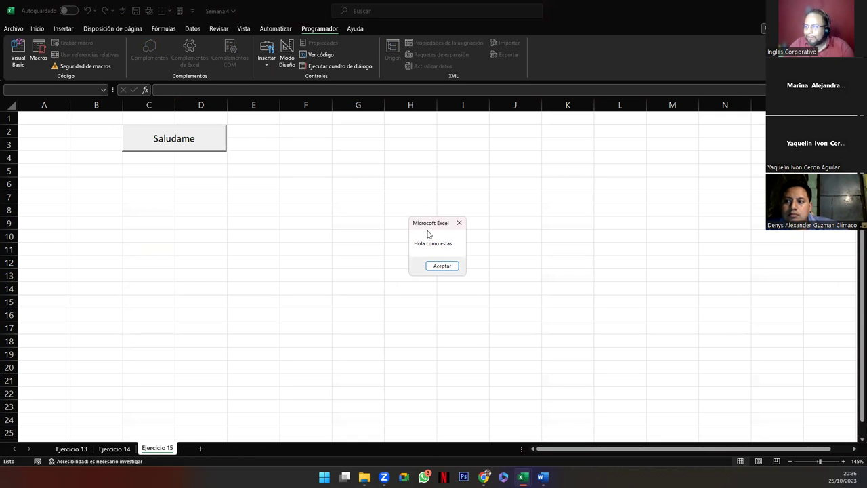
pyautogui.click(430, 266)
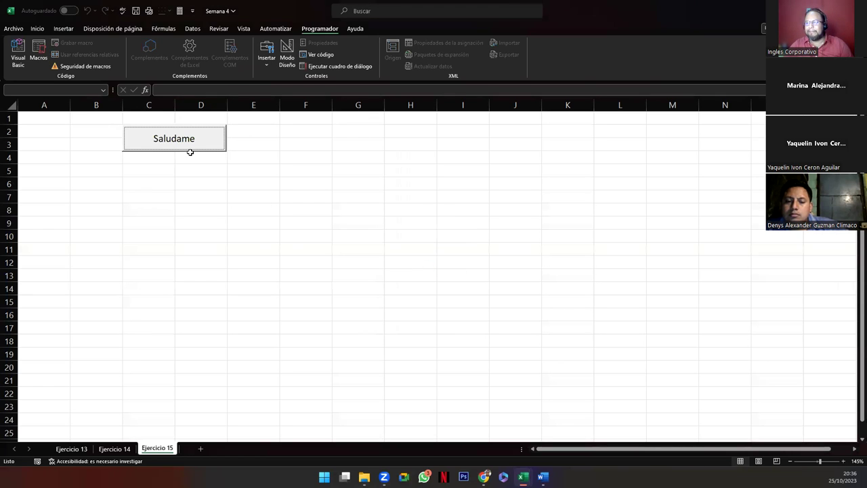
pyautogui.click(277, 57)
pyautogui.click(288, 58)
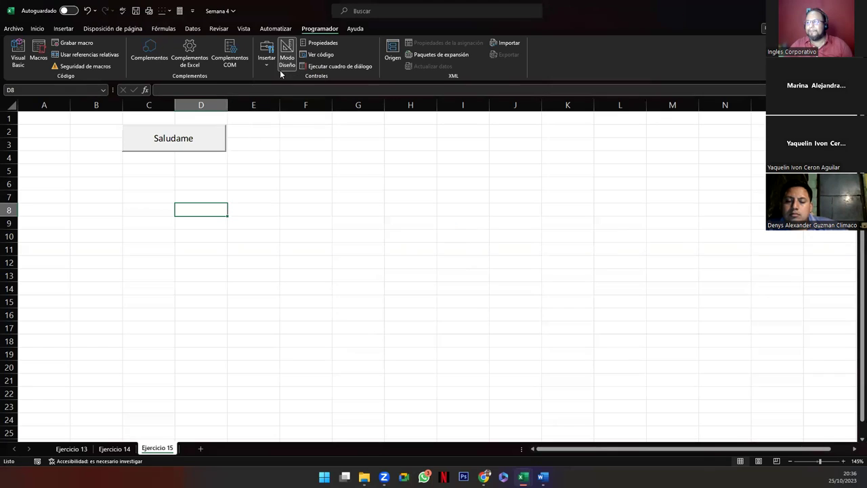
# Step: Reopen the Saludame code and duplicate the MsgBox line onto the next line
pyautogui.click(208, 139)
pyautogui.rightClick(209, 139)
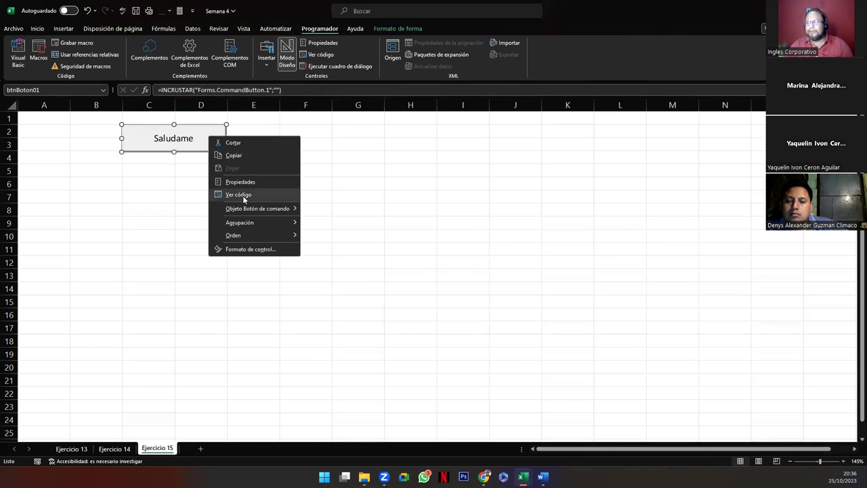
pyautogui.click(242, 195)
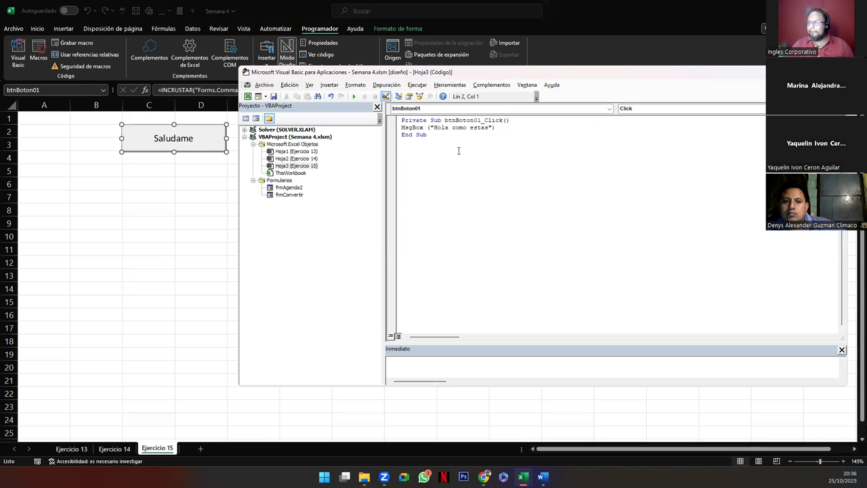
pyautogui.hotkey('shift', 'End')
pyautogui.press('Home')
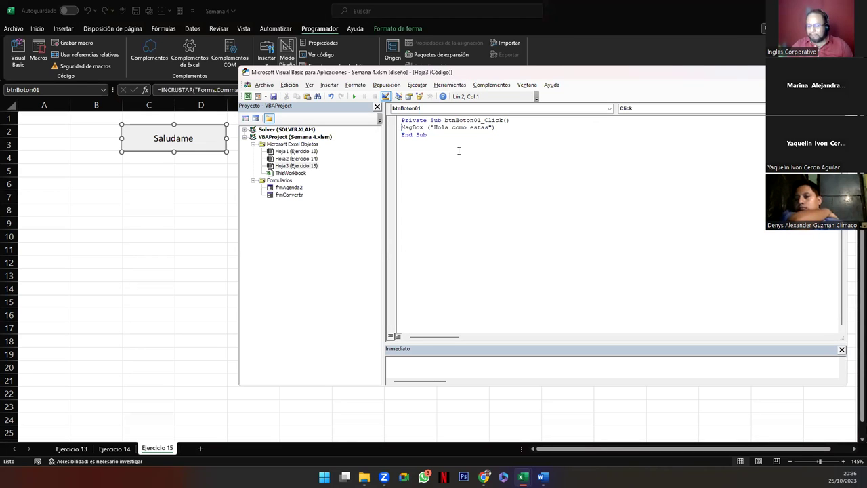
pyautogui.hotkey('shift', 'End')
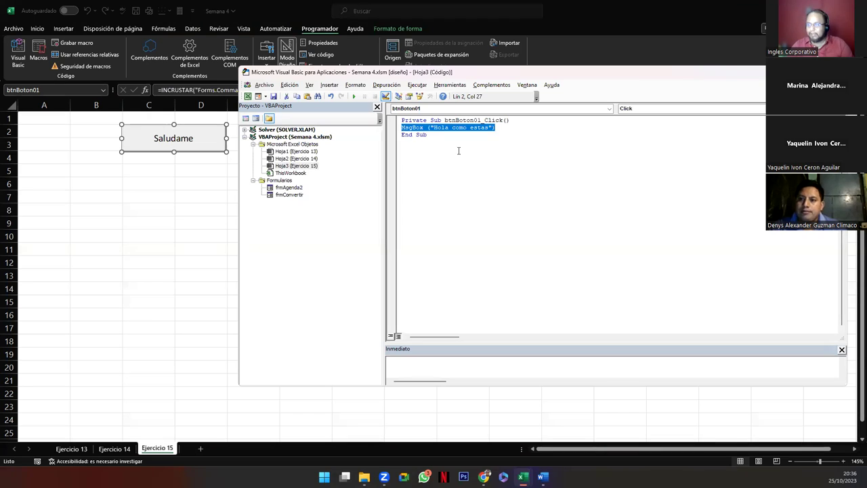
pyautogui.hotkey('ctrl', 'c')
pyautogui.press('End')
pyautogui.press('Return')
pyautogui.press('Return')
pyautogui.hotkey('ctrl', 'v')
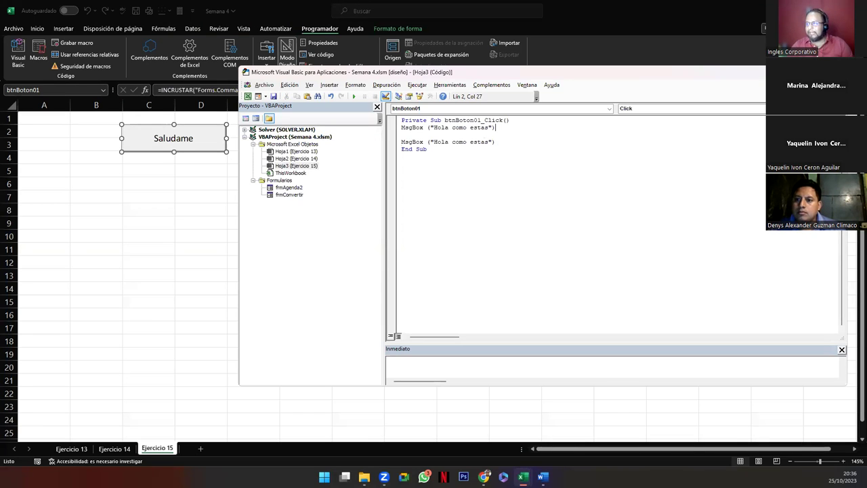
# Step: Comment out the original MsgBox line and strip the parentheses from the copy
pyautogui.write("'")
pyautogui.press('Down')
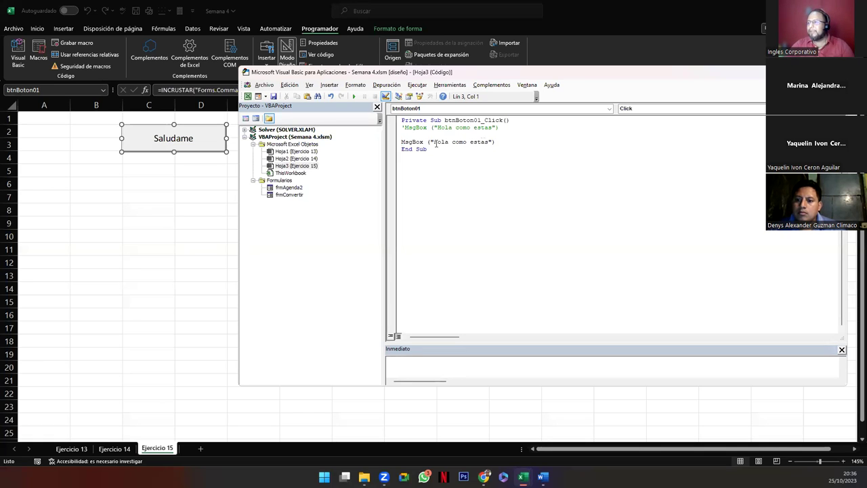
pyautogui.press('BackSpace')
pyautogui.click(495, 148)
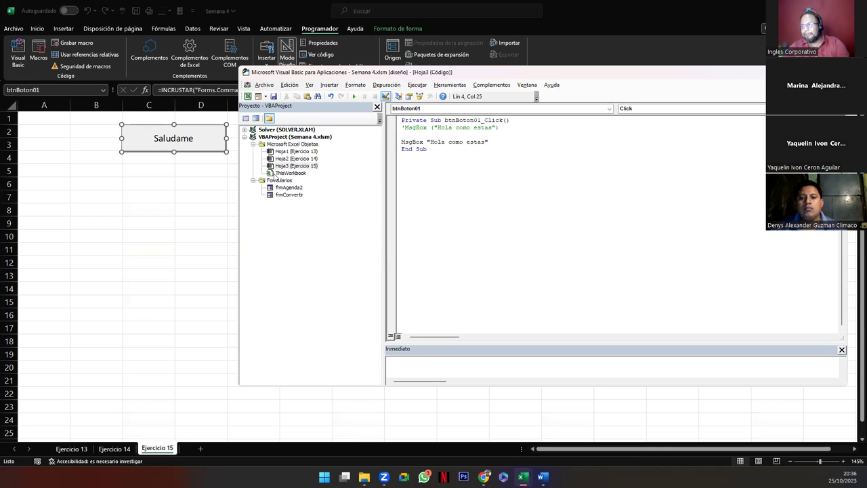
# Step: Turn off design mode and click Saludame to test the greeting
pyautogui.click(187, 182)
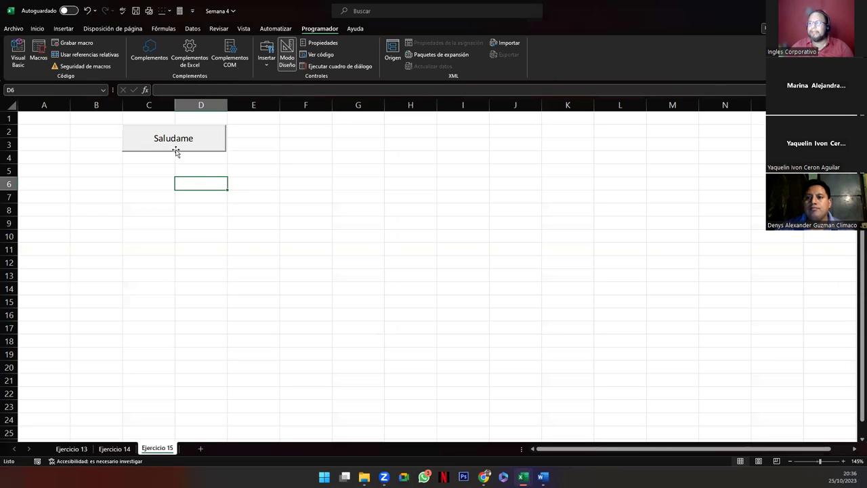
pyautogui.click(178, 142)
pyautogui.click(196, 170)
pyautogui.click(287, 58)
pyautogui.click(173, 144)
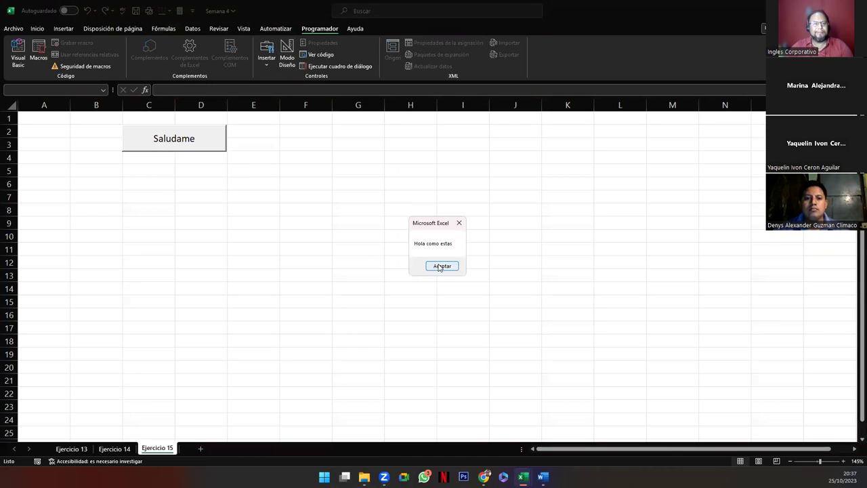
# Step: Dismiss the greeting, reopen the code with Alt+F11 and comment out the second MsgBox line
pyautogui.click(441, 266)
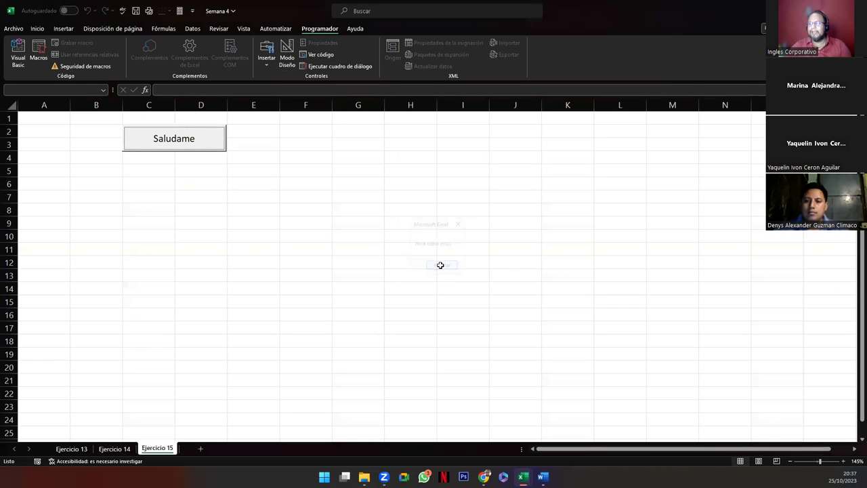
pyautogui.hotkey('alt', 'F11')
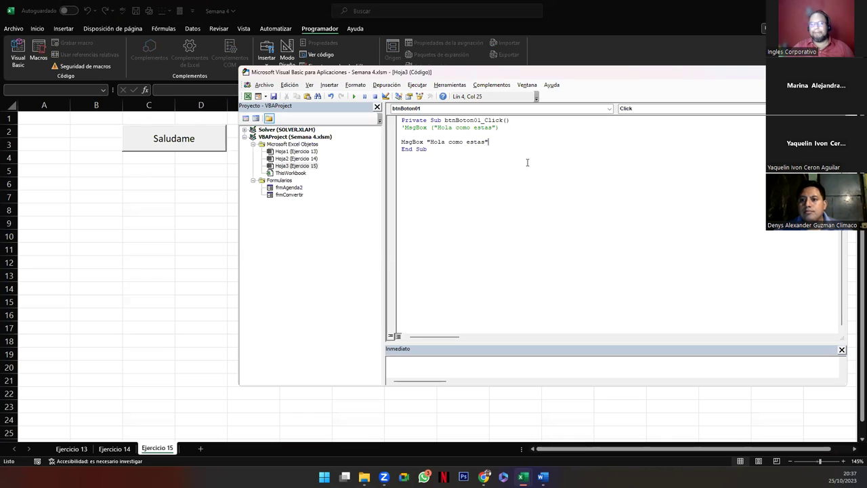
pyautogui.hotkey('shift', 'Left')
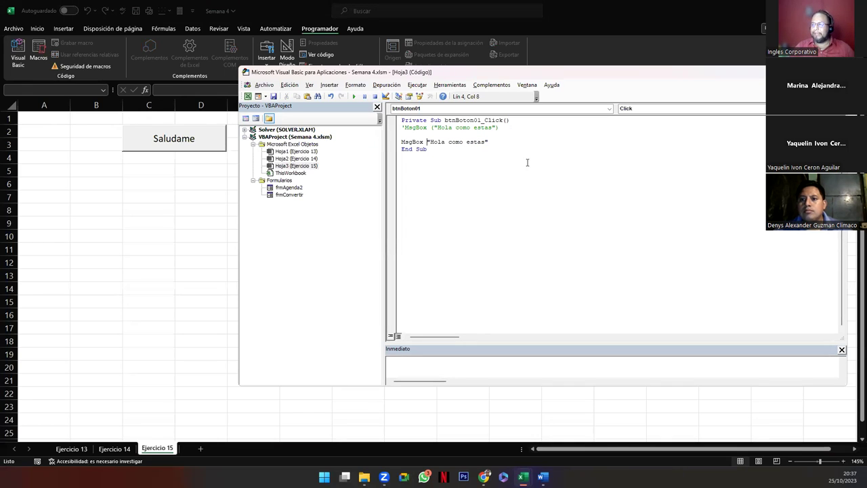
pyautogui.hotkey('shift', 'End')
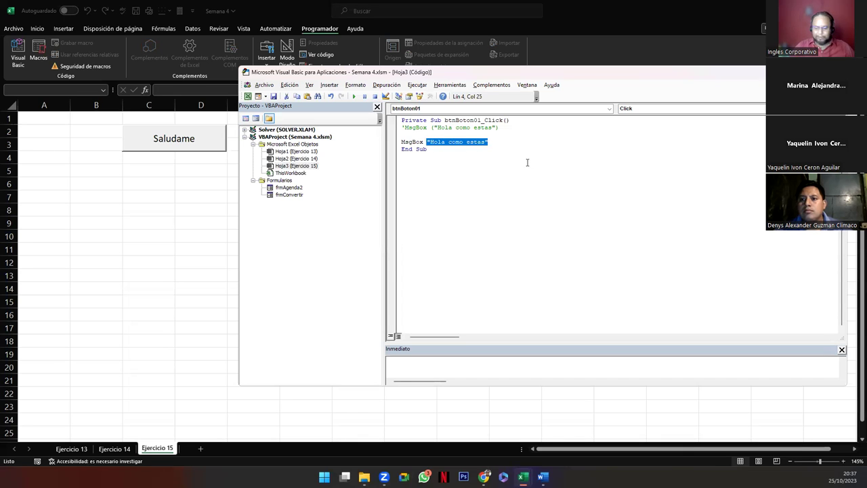
pyautogui.press('Home')
pyautogui.write("'")
pyautogui.press('Down')
pyautogui.press('Delete')
pyautogui.press('Return')
pyautogui.press('Return')
pyautogui.write("'")
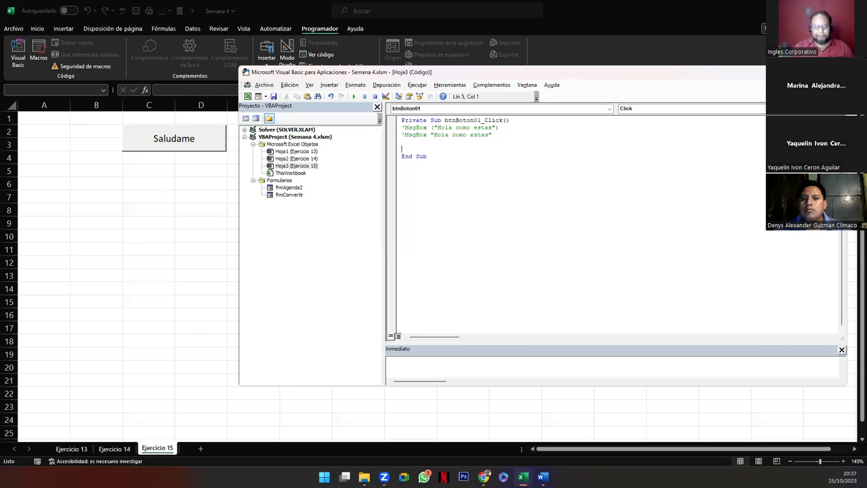
# Step: Start a new msgbox( call with the message "Hola como estas." on line 5
pyautogui.press('BackSpace')
pyautogui.write('msgbox(')
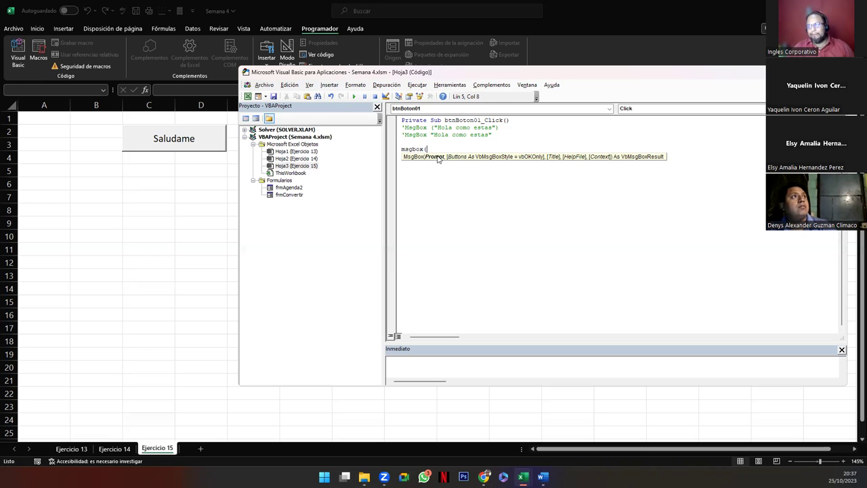
pyautogui.write('"Hola como estas.')
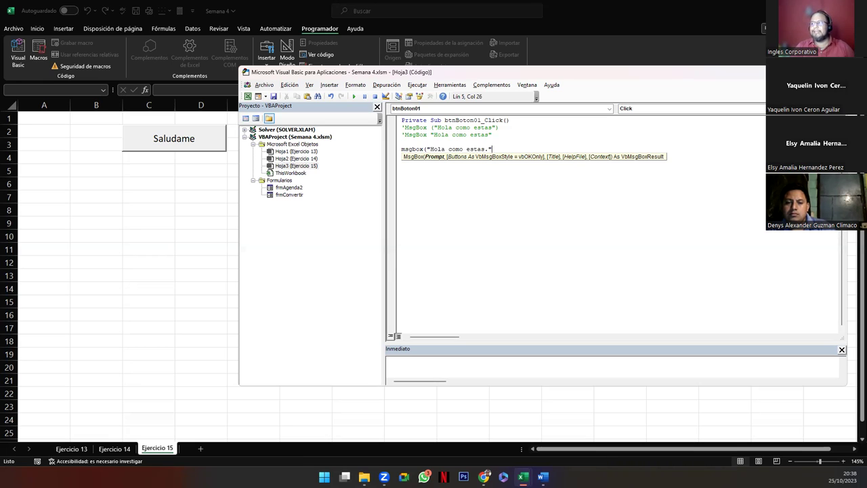
pyautogui.write(',')
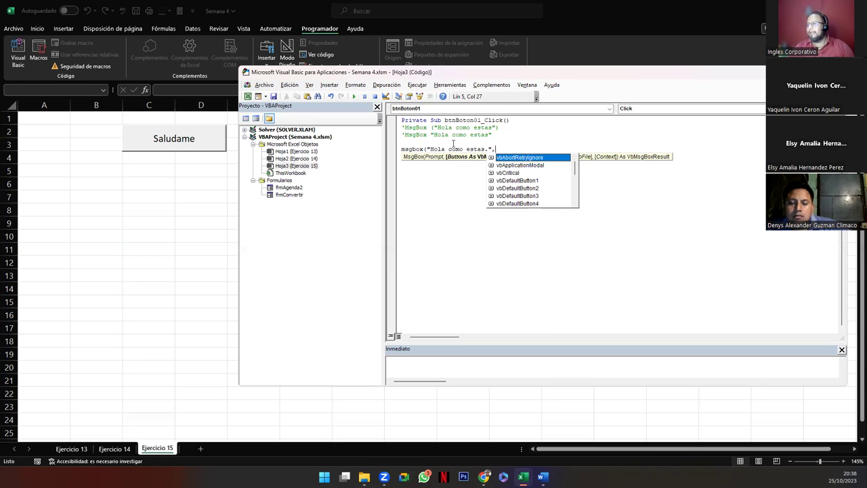
# Step: Choose vbExclamation as the style and add the title "Saludo", closing the parenthesis
pyautogui.press('Down')
pyautogui.press('Down')
pyautogui.press('Down')
pyautogui.press('Down')
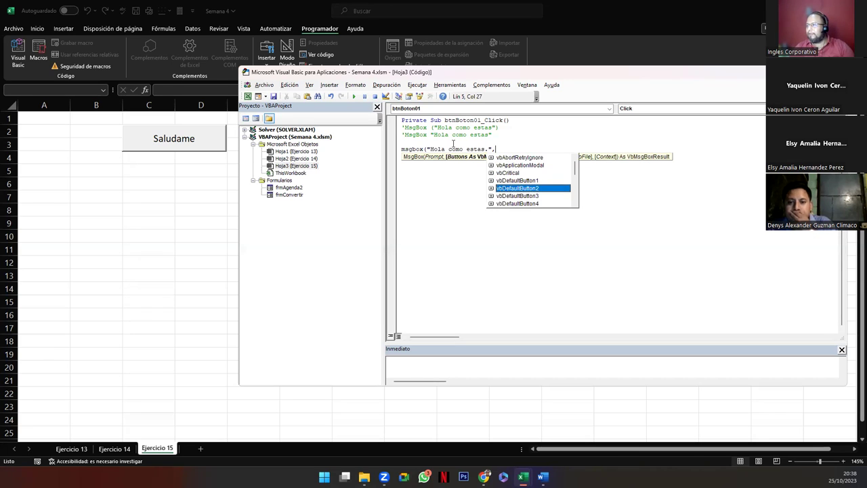
pyautogui.press('Down')
pyautogui.press('Down')
pyautogui.press('Down')
pyautogui.press('Down')
pyautogui.press('Down')
pyautogui.press('Up')
pyautogui.press('Up')
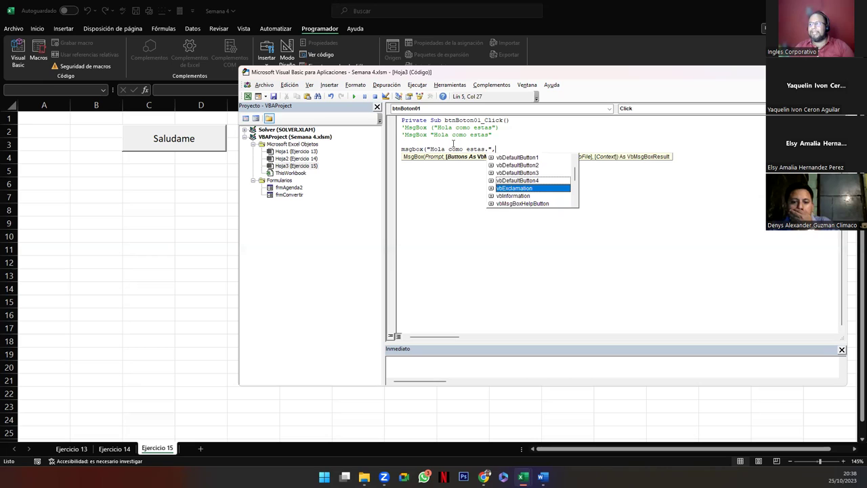
pyautogui.press('Down')
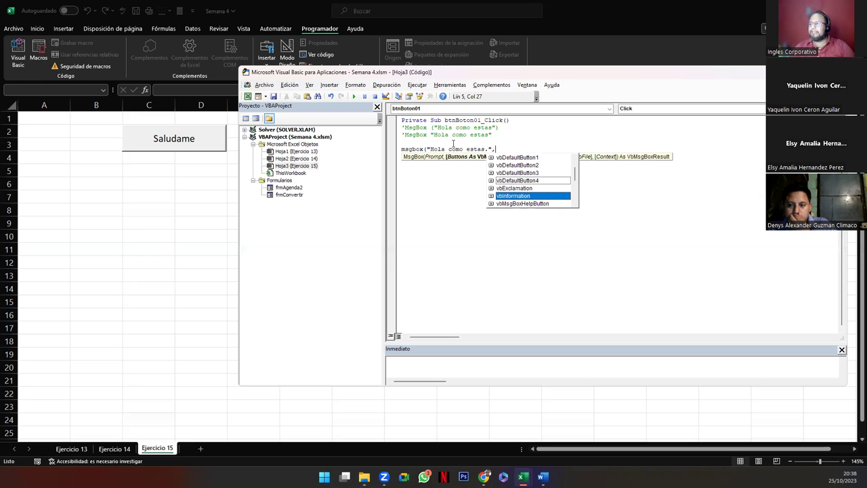
pyautogui.press('Up')
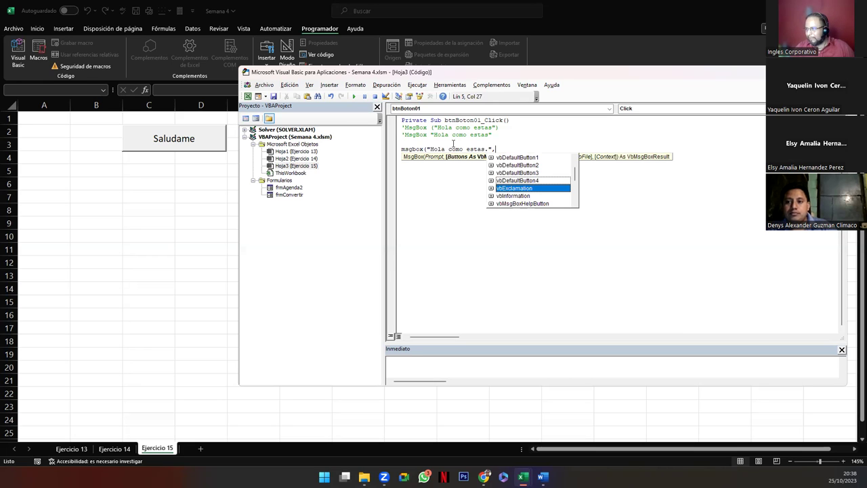
pyautogui.press('Tab')
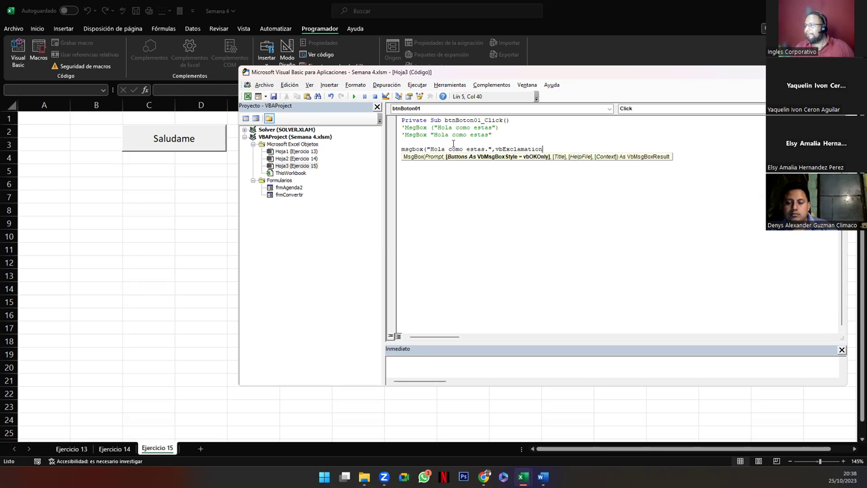
pyautogui.write(',"Saludo')
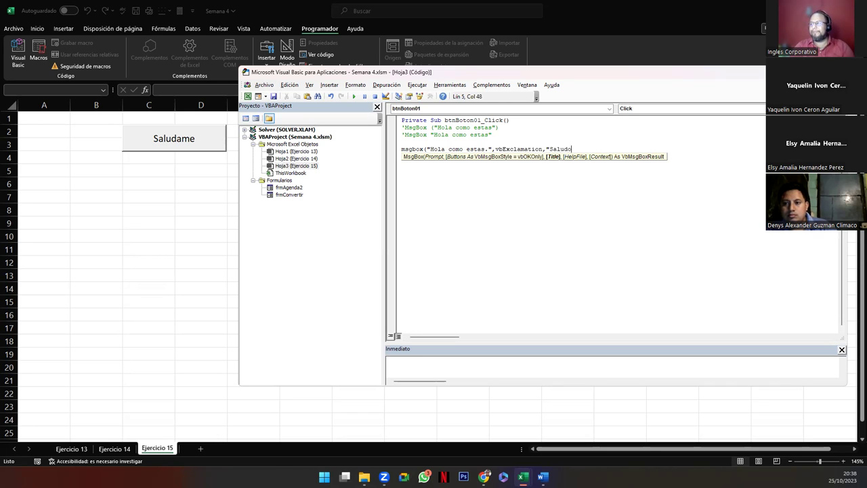
pyautogui.write(')')
pyautogui.click(453, 144)
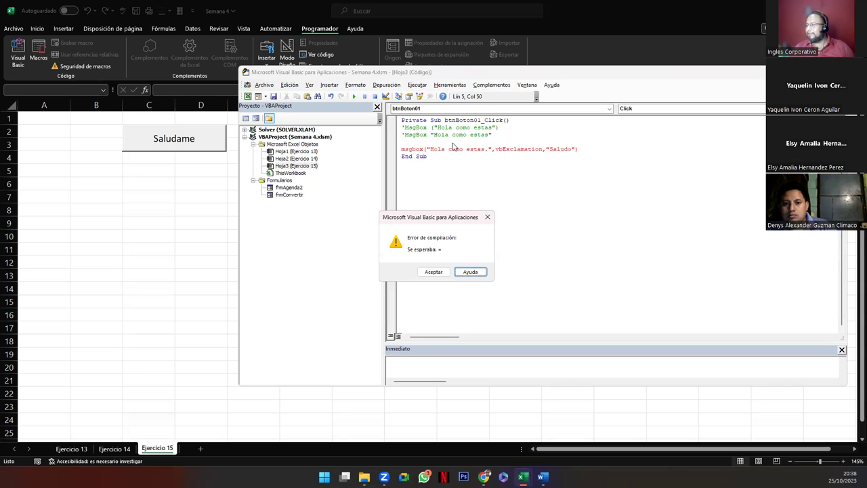
# Step: Dismiss the compile error and delete the parentheses around the MsgBox arguments
pyautogui.click(434, 272)
pyautogui.press('BackSpace')
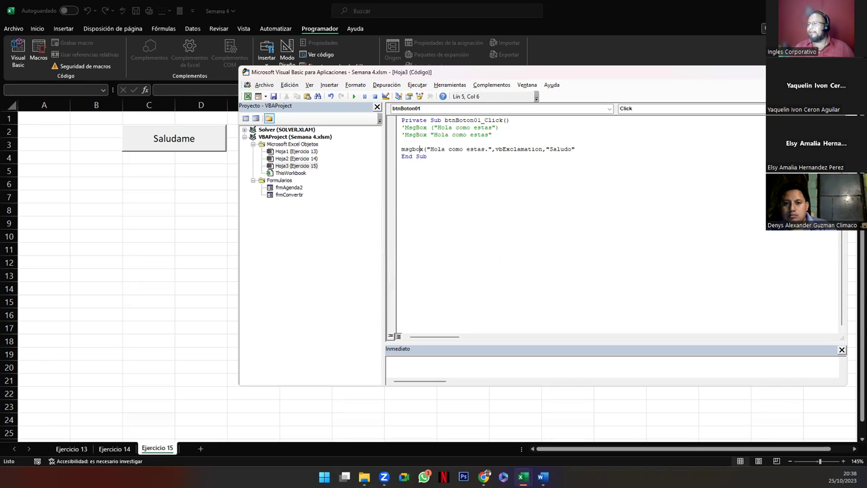
pyautogui.press('Delete')
pyautogui.press('Down')
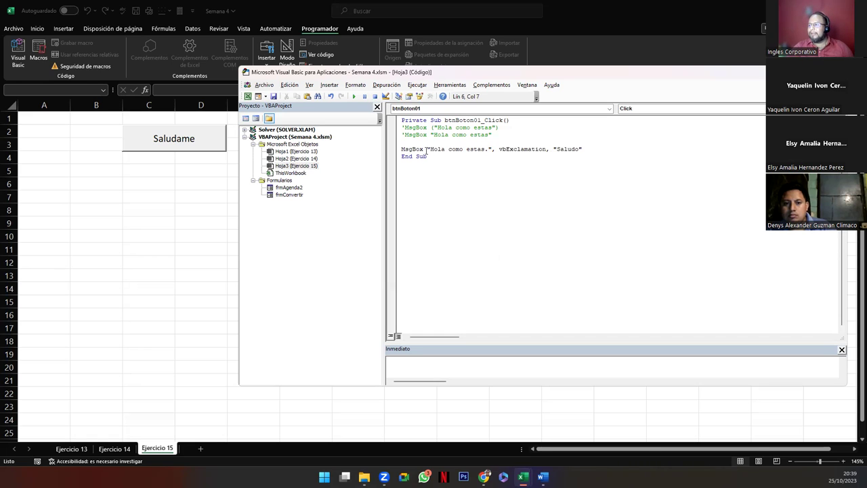
pyautogui.moveTo(426, 150); pyautogui.dragTo(492, 151)
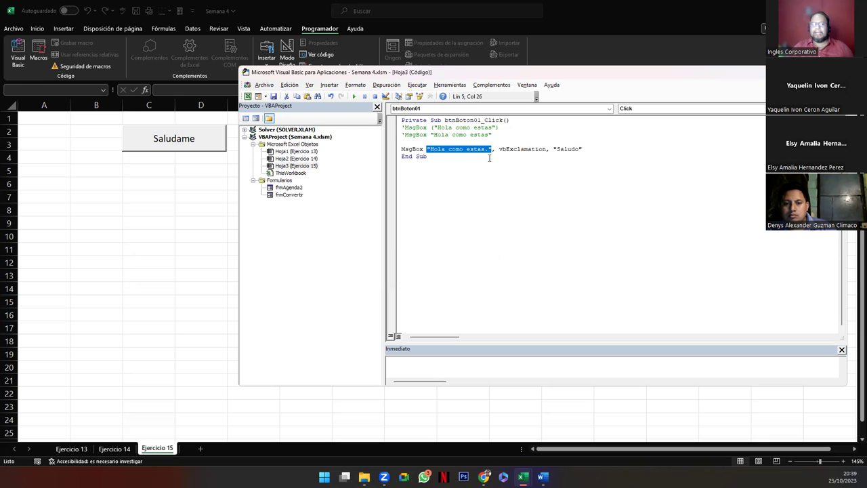
pyautogui.click(451, 127)
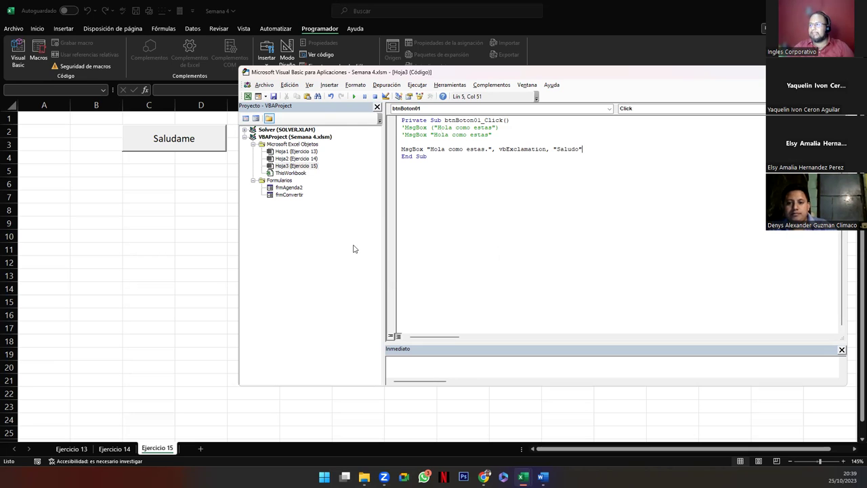
# Step: Back in Excel, leave design mode and click Saludame to test the greeting
pyautogui.click(182, 205)
pyautogui.click(287, 61)
pyautogui.click(200, 142)
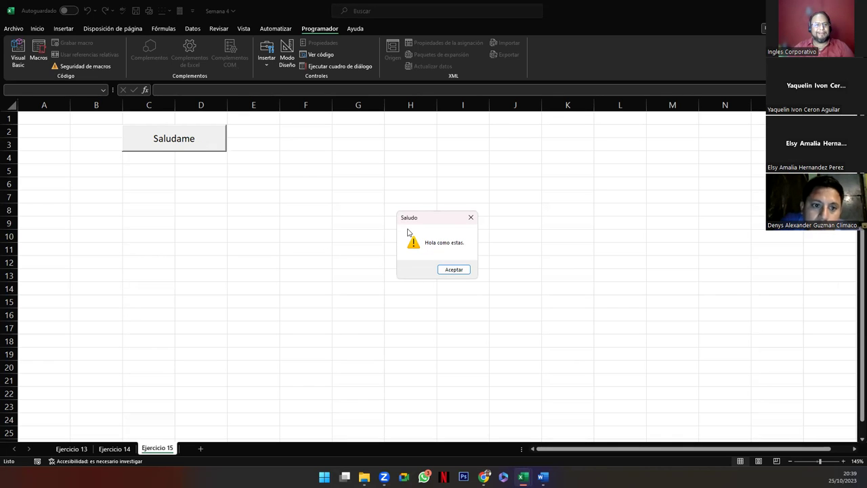
# Step: Move the Saludo box showing 'Hola como estas.' aside, then return to it
pyautogui.moveTo(410, 218); pyautogui.dragTo(280, 157)
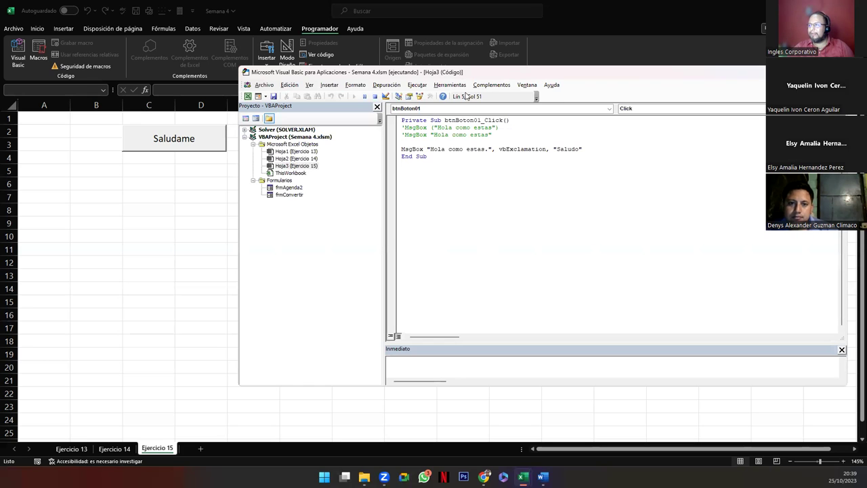
pyautogui.click(466, 98)
# Step: Close the message and replace vbExclamation with vbCritical in the MsgBox line
pyautogui.click(323, 197)
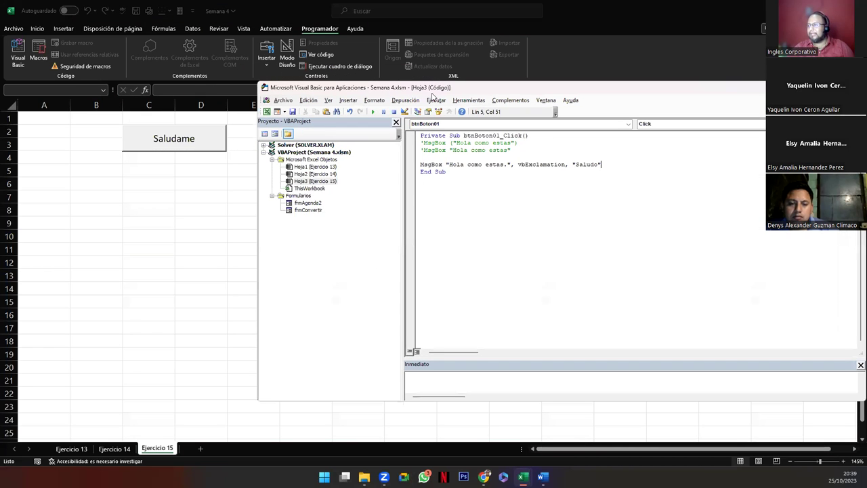
pyautogui.moveTo(432, 88); pyautogui.dragTo(660, 114)
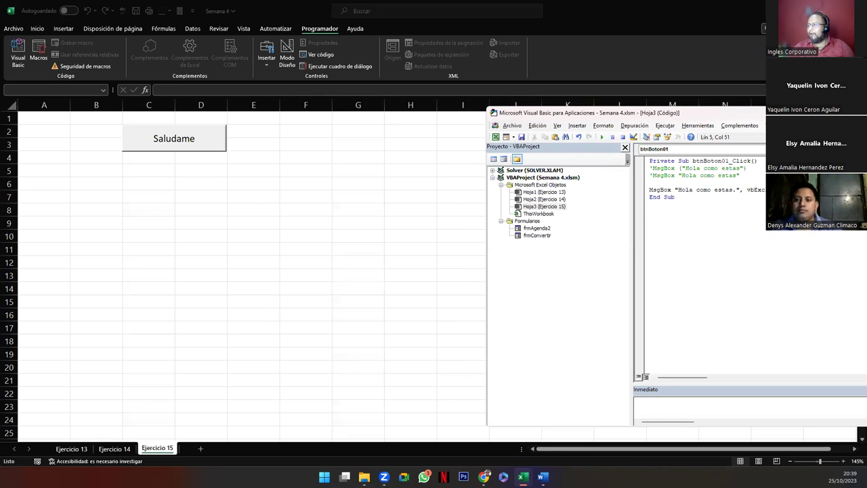
pyautogui.doubleClick(756, 191)
pyautogui.press('BackSpace')
pyautogui.write(',')
pyautogui.write(',')
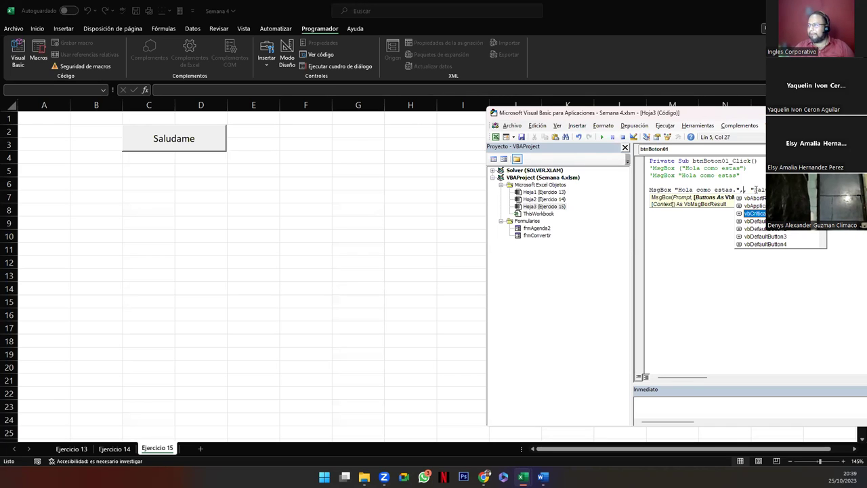
pyautogui.press('Tab')
pyautogui.press('Down')
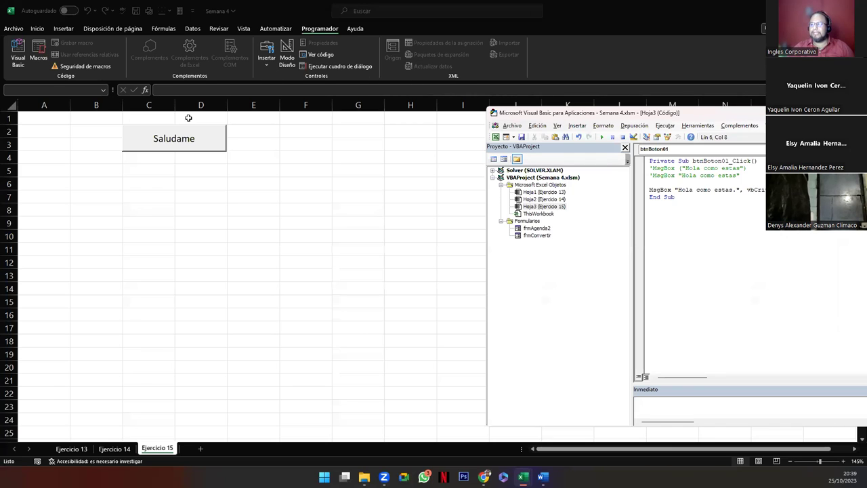
# Step: Test Saludame to see the Saludo box with the critical icon, then close it
pyautogui.click(189, 136)
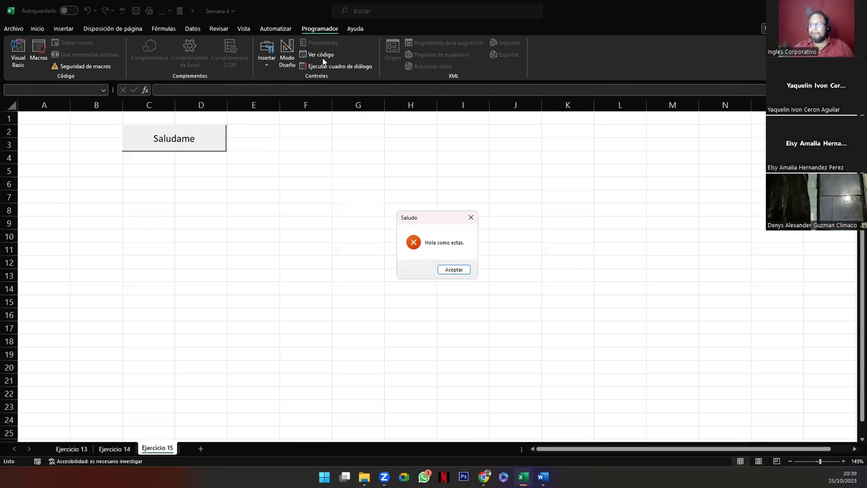
pyautogui.click(453, 270)
# Step: Switch the MsgBox style back to vbExclamation and test the warning icon with Saludame
pyautogui.hotkey('alt', 'F11')
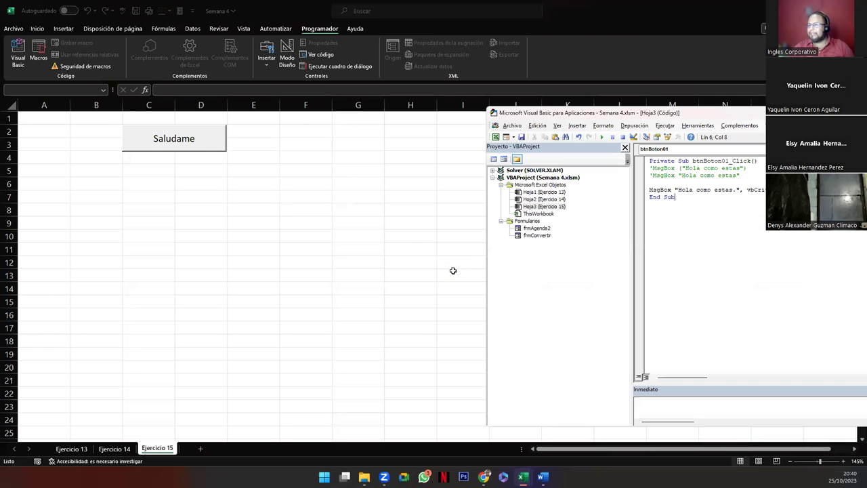
pyautogui.moveTo(765, 190); pyautogui.dragTo(741, 190)
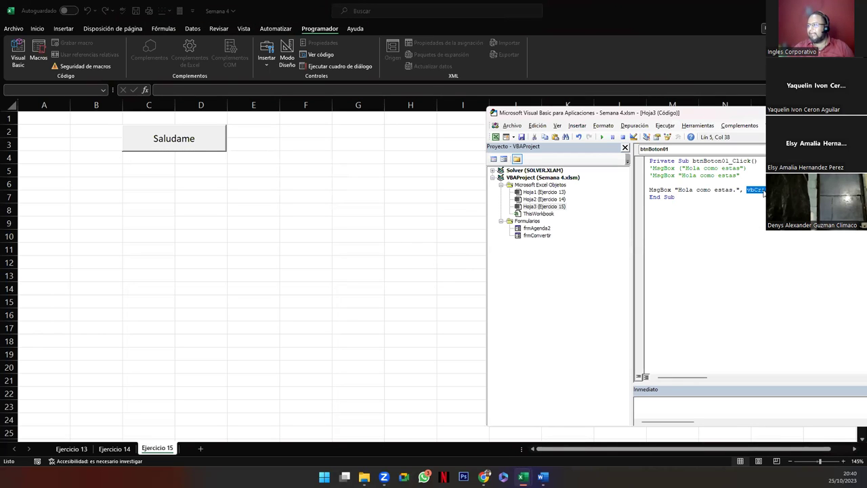
pyautogui.press('BackSpace')
pyautogui.write(', "Sa')
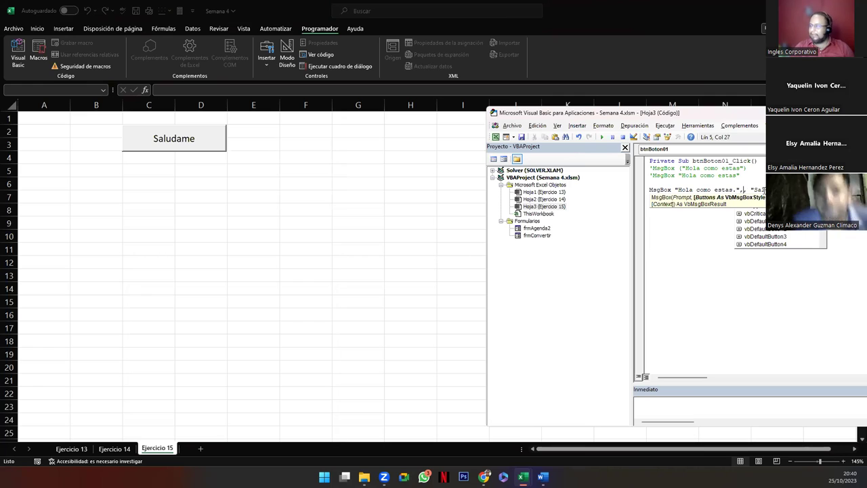
pyautogui.press('Down')
pyautogui.press('Down')
pyautogui.press('Down')
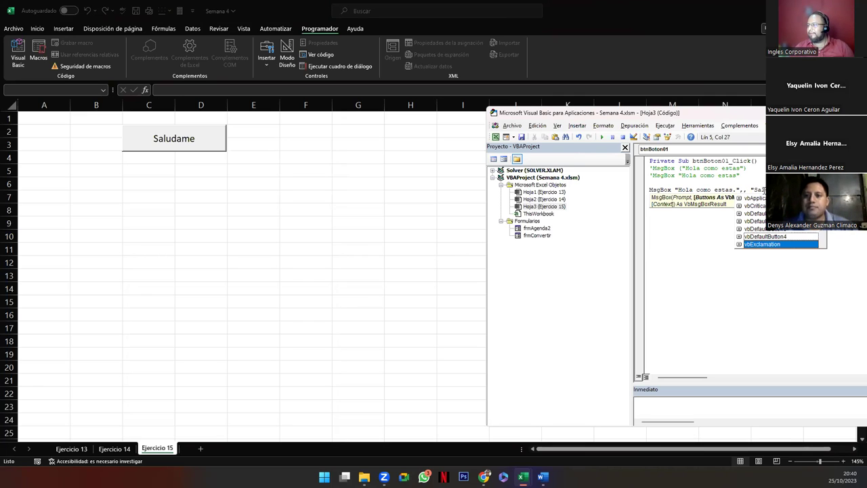
pyautogui.press('Up')
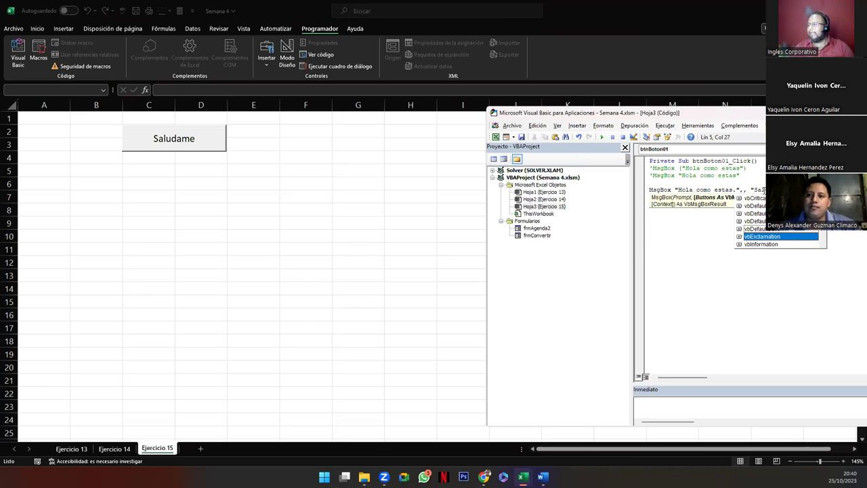
pyautogui.press('Tab')
pyautogui.press('Down')
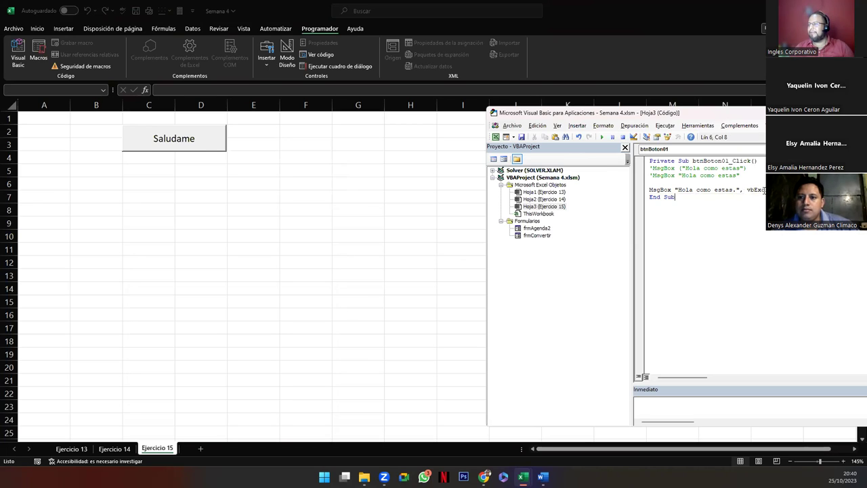
pyautogui.click(218, 152)
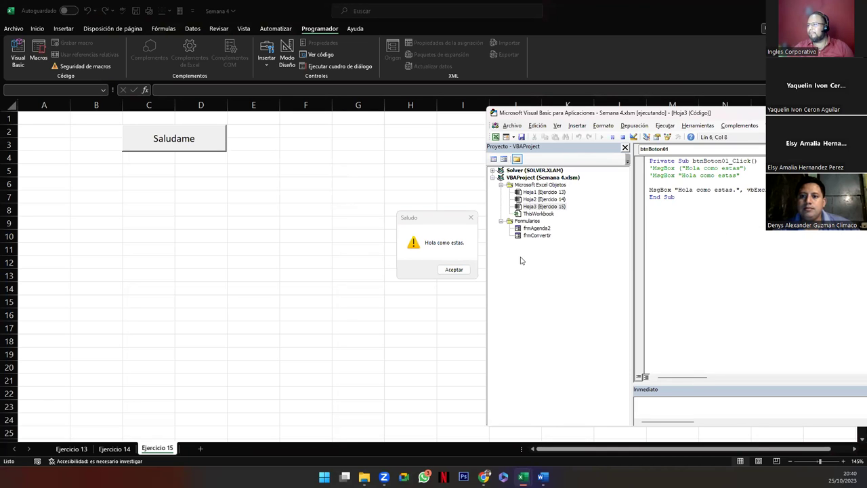
pyautogui.click(451, 270)
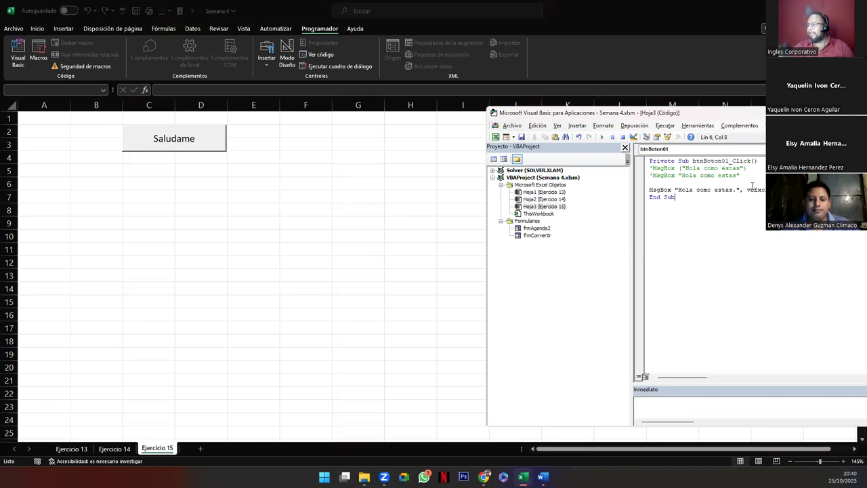
# Step: Change the MsgBox style to vbInformation and test the information icon with Saludame
pyautogui.moveTo(742, 189); pyautogui.dragTo(764, 190)
pyautogui.press('Delete')
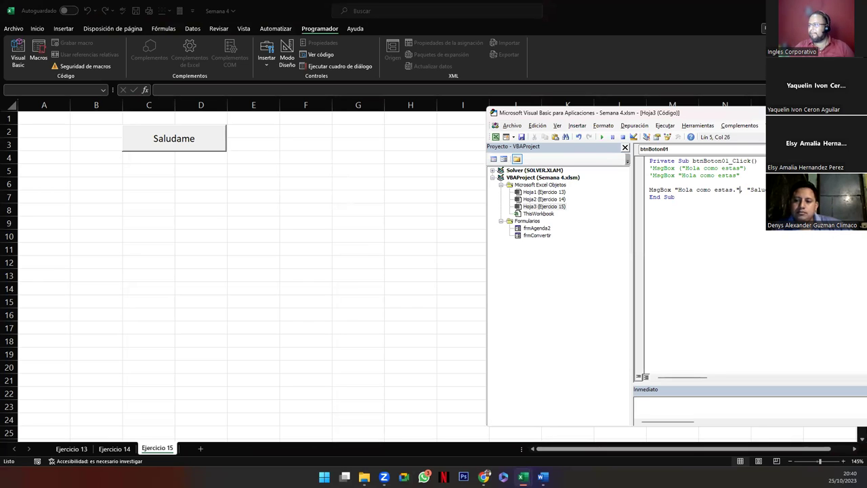
pyautogui.write(',')
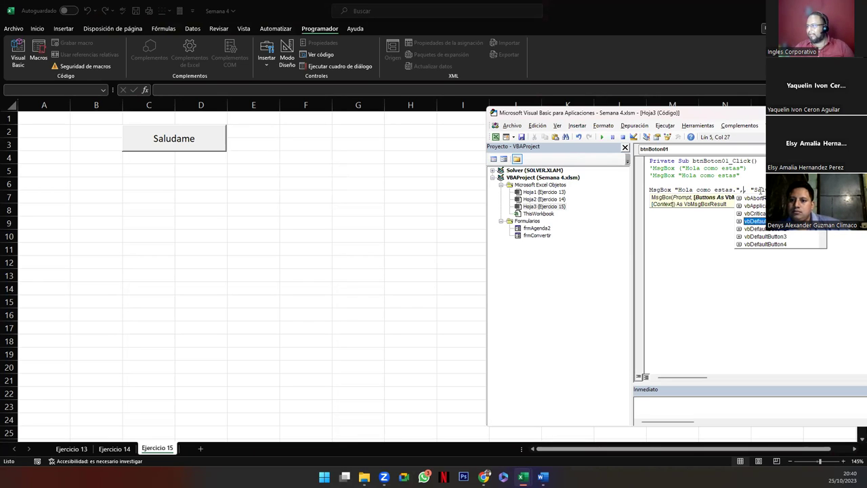
pyautogui.press('Down')
pyautogui.press('Down')
pyautogui.press('Down')
pyautogui.press('Down')
pyautogui.press('Down')
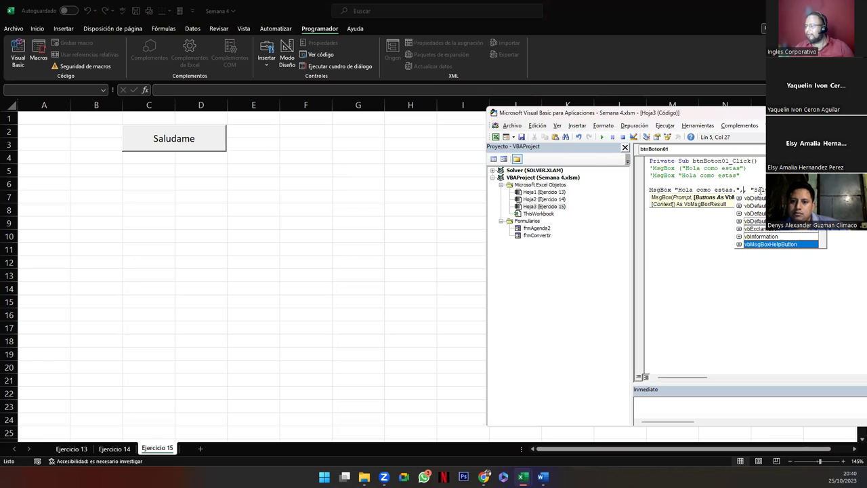
pyautogui.press('Tab')
pyautogui.press('Down')
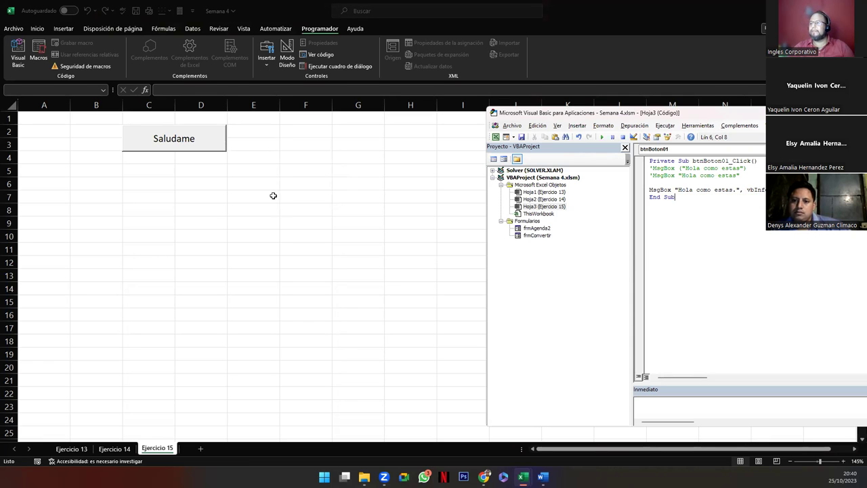
pyautogui.click(224, 148)
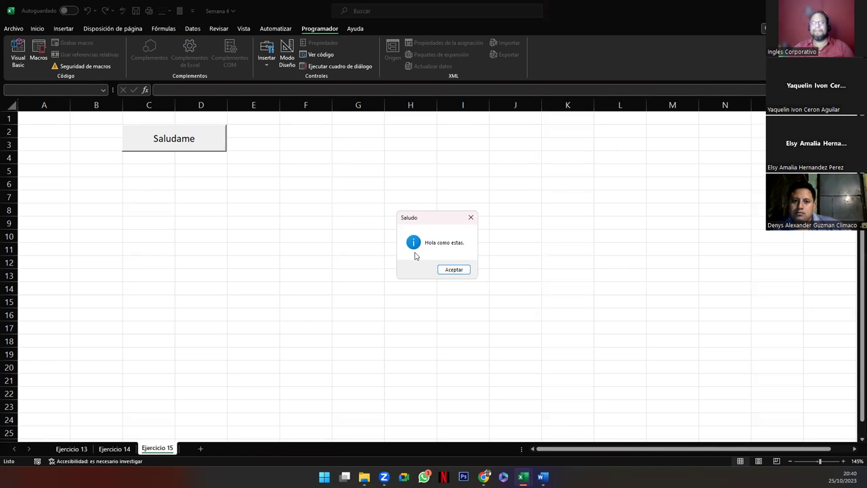
pyautogui.click(454, 270)
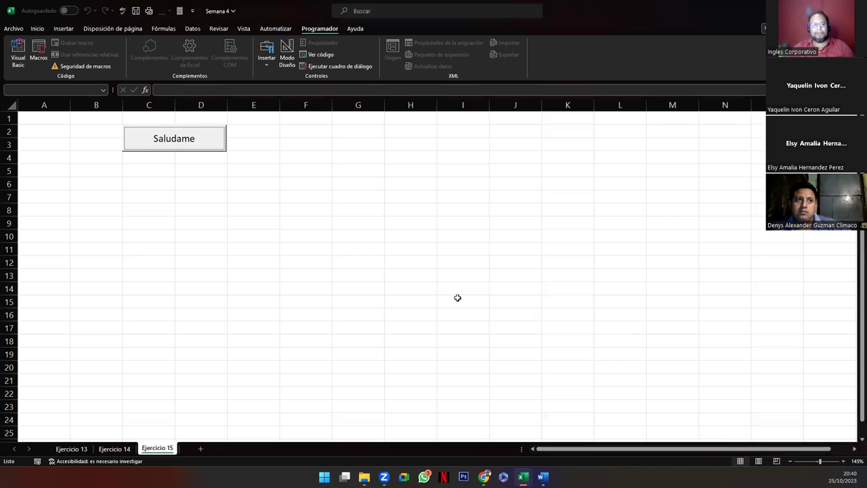
# Step: Delete the blank line above MsgBox inside btnBoton01_Click
pyautogui.hotkey('alt', 'F11')
pyautogui.moveTo(570, 110); pyautogui.dragTo(347, 47)
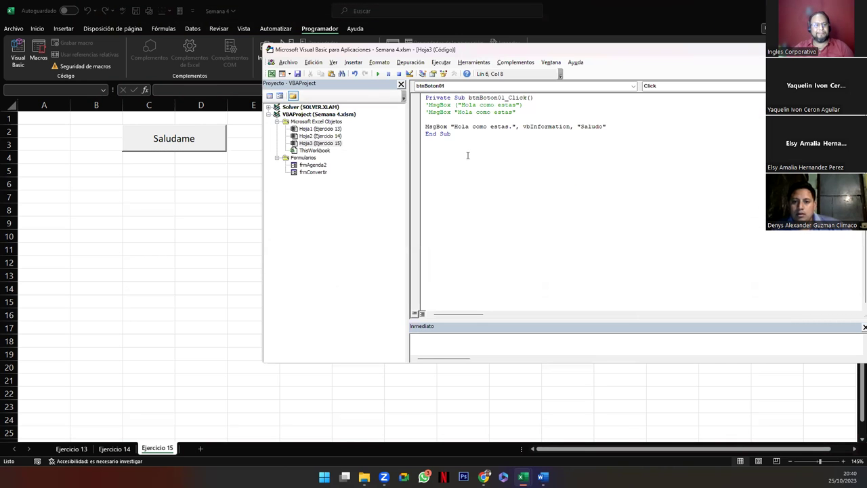
pyautogui.press('Up')
pyautogui.press('Up')
pyautogui.press('Delete')
pyautogui.press('Down')
pyautogui.press('Down')
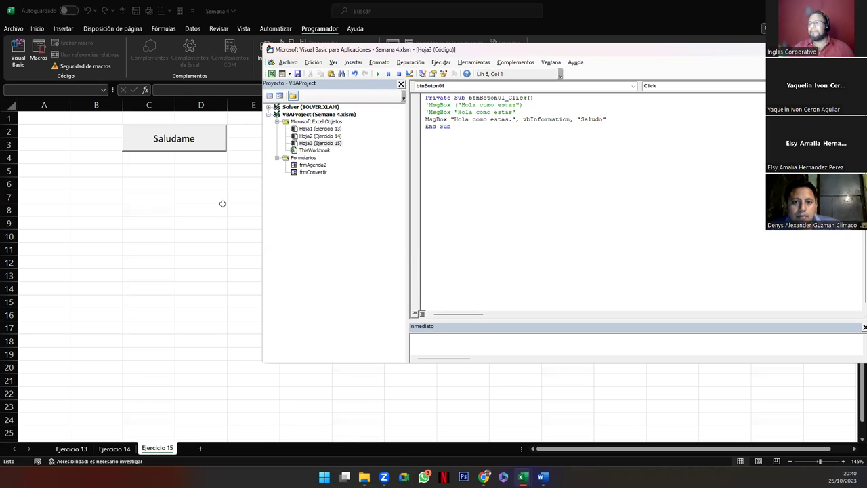
# Step: In design mode, draw an ActiveX command button over cells C5:D6
pyautogui.click(183, 198)
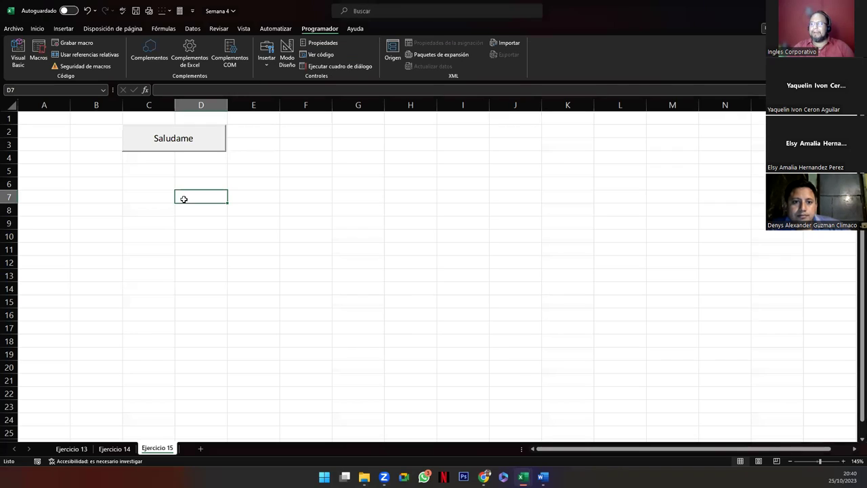
pyautogui.click(286, 50)
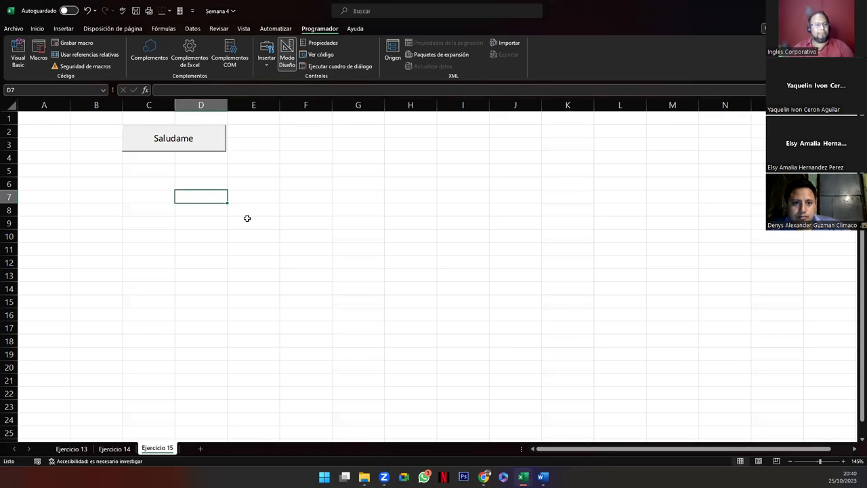
pyautogui.click(269, 66)
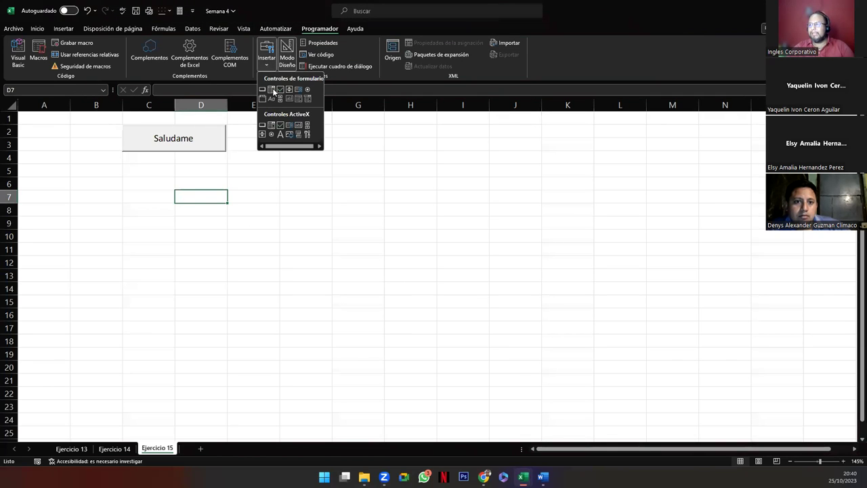
pyautogui.click(263, 126)
pyautogui.moveTo(123, 165); pyautogui.dragTo(220, 191)
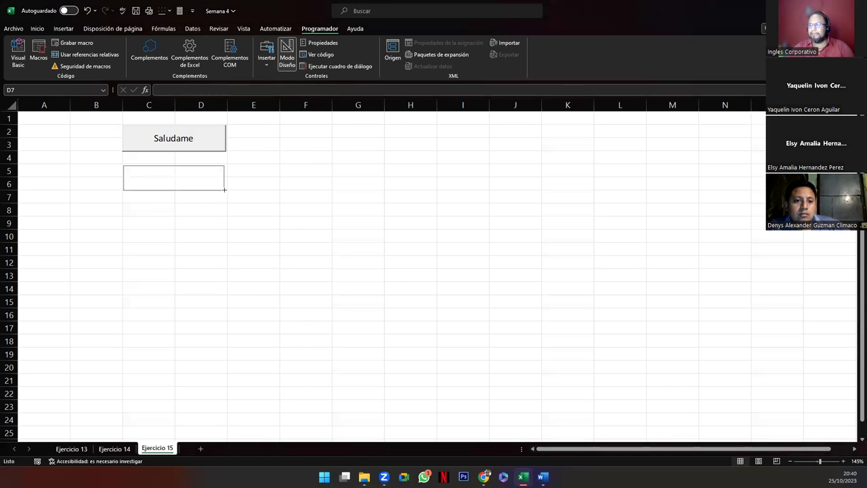
pyautogui.moveTo(220, 191); pyautogui.dragTo(226, 189)
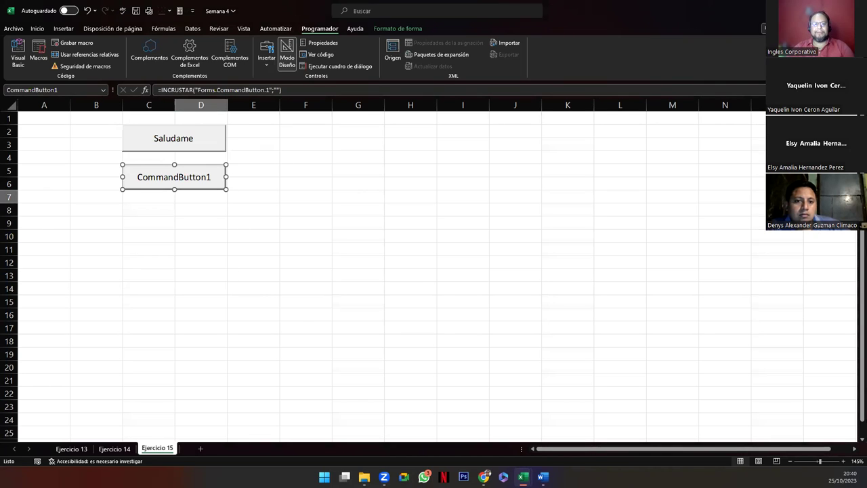
# Step: Set the new button's Name to btnBoton02 and Caption to 'Saludo 2' in Properties
pyautogui.click(318, 43)
pyautogui.click(346, 139)
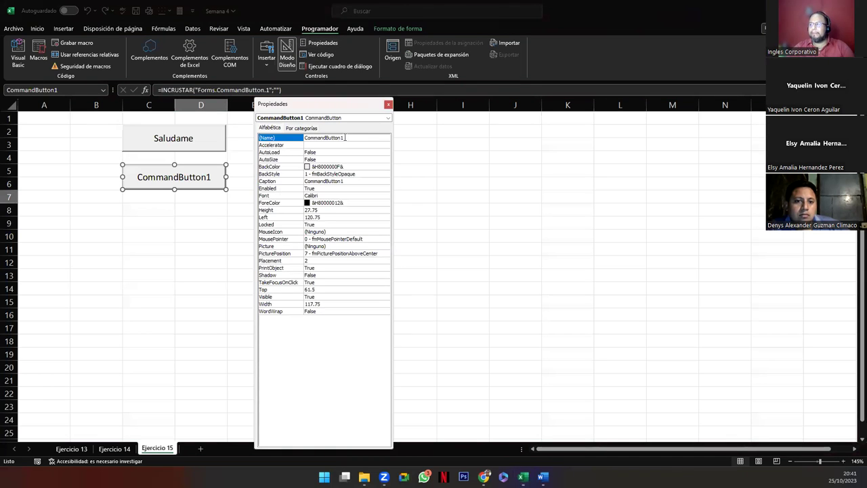
pyautogui.doubleClick(346, 137)
pyautogui.write('btn')
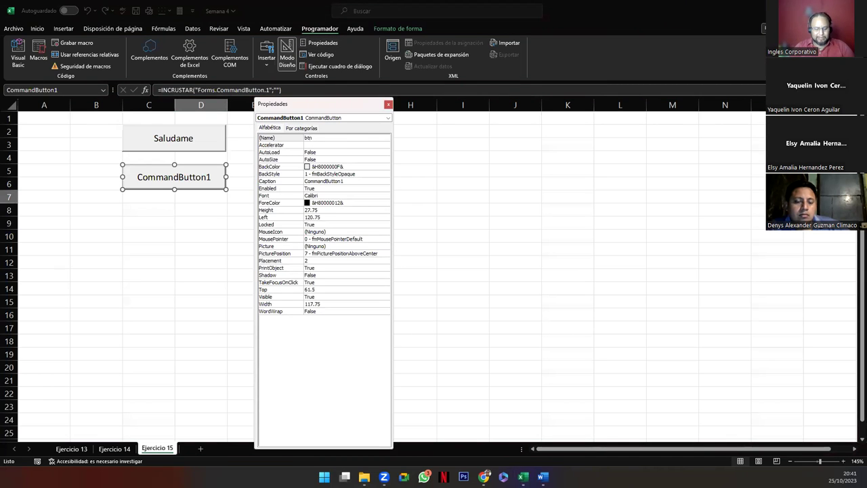
pyautogui.write('Boton02')
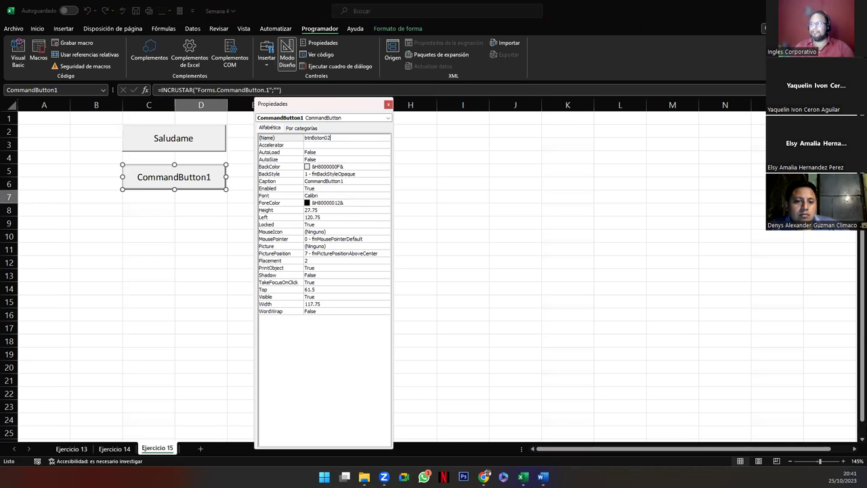
pyautogui.press('Return')
pyautogui.press('Down')
pyautogui.press('Down')
pyautogui.press('Down')
pyautogui.press('Down')
pyautogui.press('Down')
pyautogui.press('Down')
pyautogui.press('Tab')
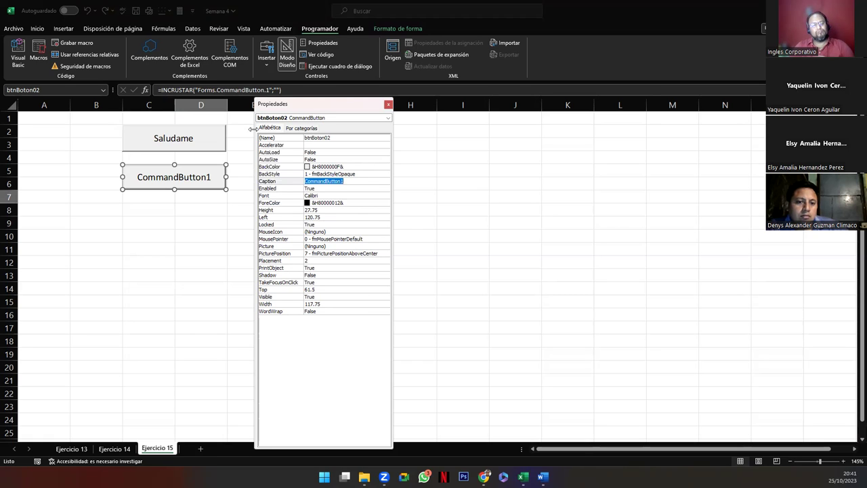
pyautogui.write('Saludo 2')
pyautogui.press('Return')
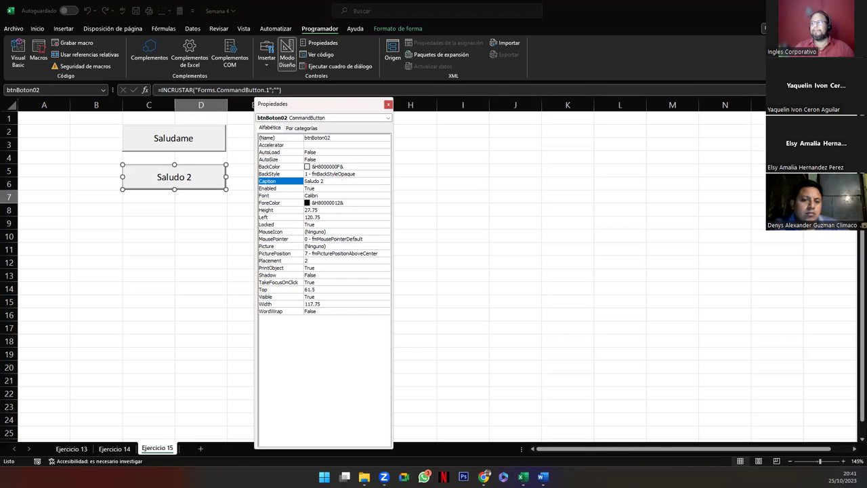
pyautogui.click(388, 104)
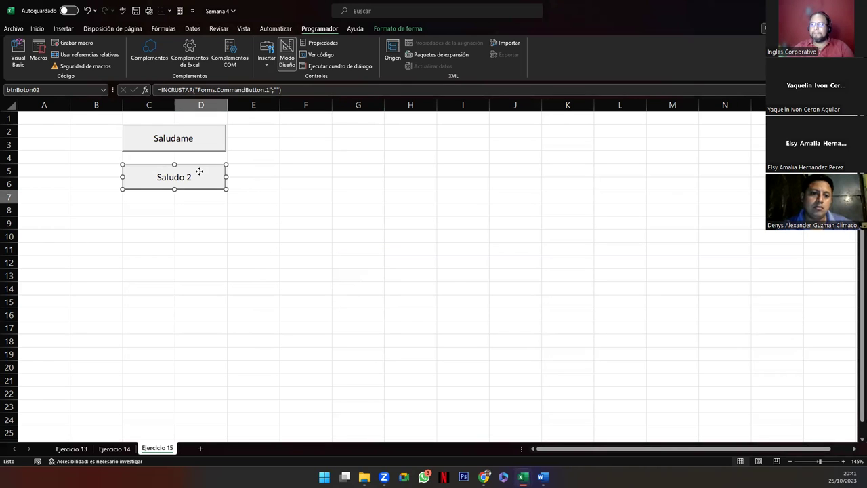
# Step: Open the Saludo 2 button's Click code and add the 'Declarar variables' and 'Solicitar información' comments
pyautogui.doubleClick(199, 172)
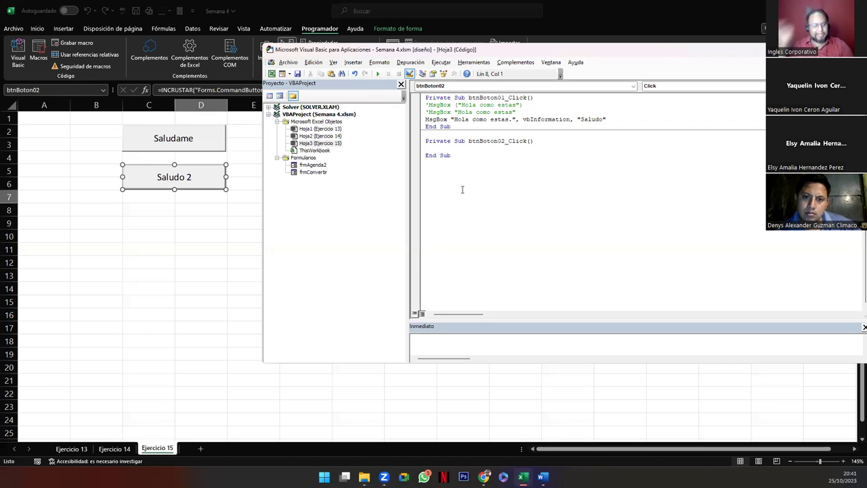
pyautogui.write("'")
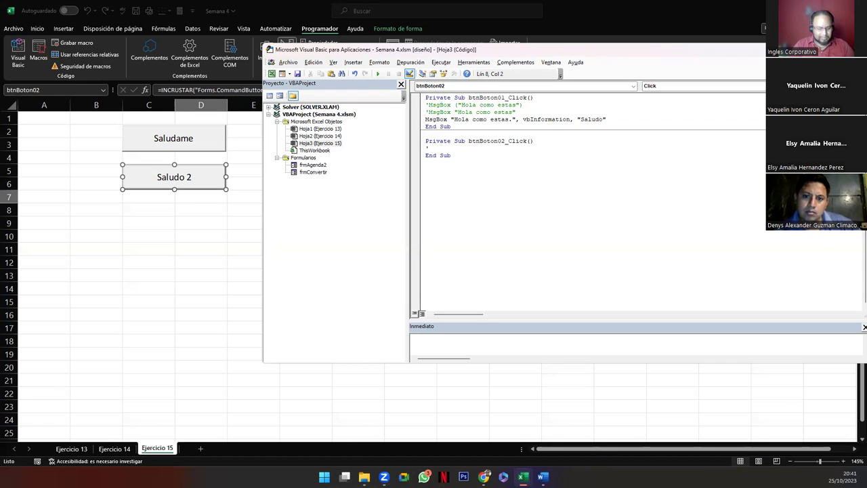
pyautogui.write('Declarar')
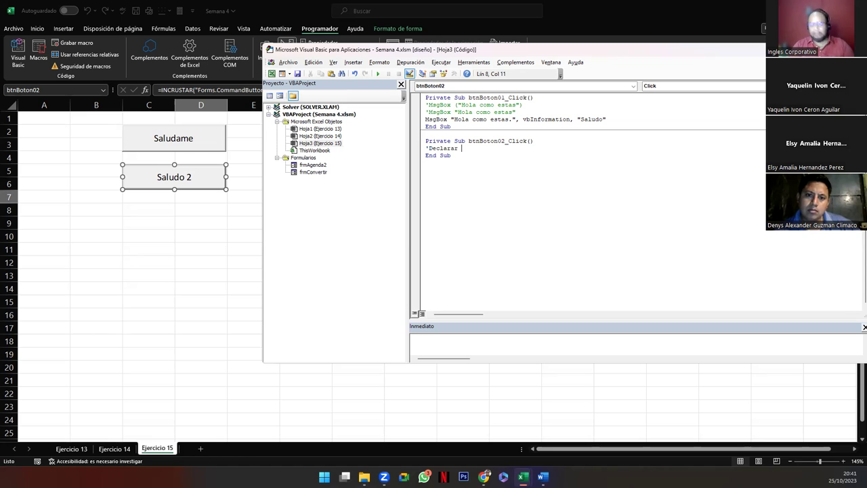
pyautogui.write('s')
pyautogui.press('Return')
pyautogui.press('Return')
pyautogui.press('Return')
pyautogui.write("'")
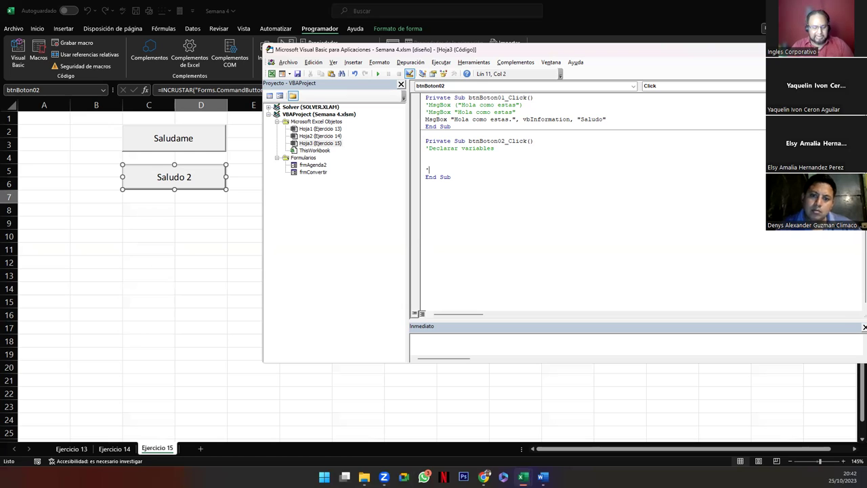
pyautogui.write('Solicitar informaci')
pyautogui.press('Return')
pyautogui.press('Return')
pyautogui.press('Return')
pyautogui.press('Return')
pyautogui.write("'Proces")
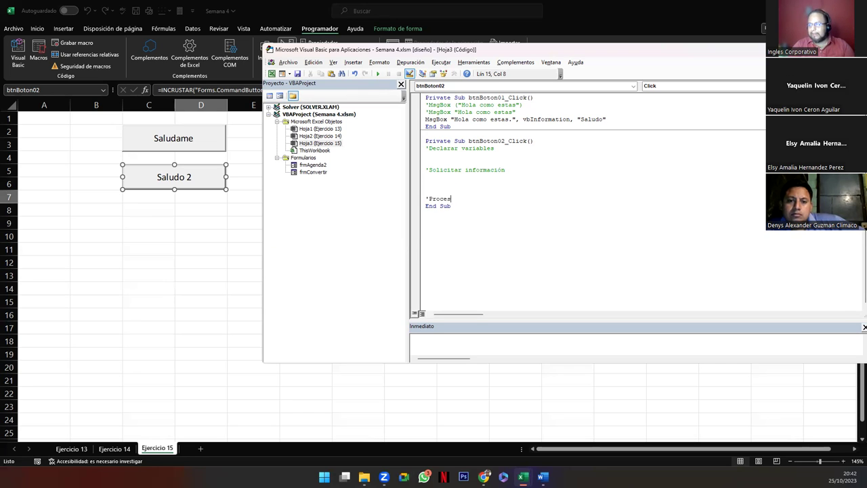
# Step: Add the 'Procesar información' and 'Mostrar información o resultados' comments below, separated by blank lines
pyautogui.write('ar información')
pyautogui.press('Return')
pyautogui.press('Return')
pyautogui.press('Return')
pyautogui.press('Return')
pyautogui.write("'")
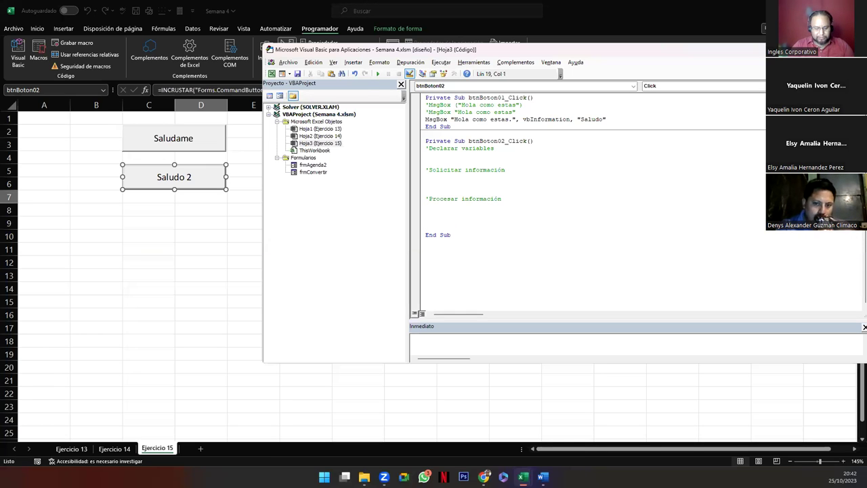
pyautogui.press('BackSpace')
pyautogui.write('Mostrar información o resultados')
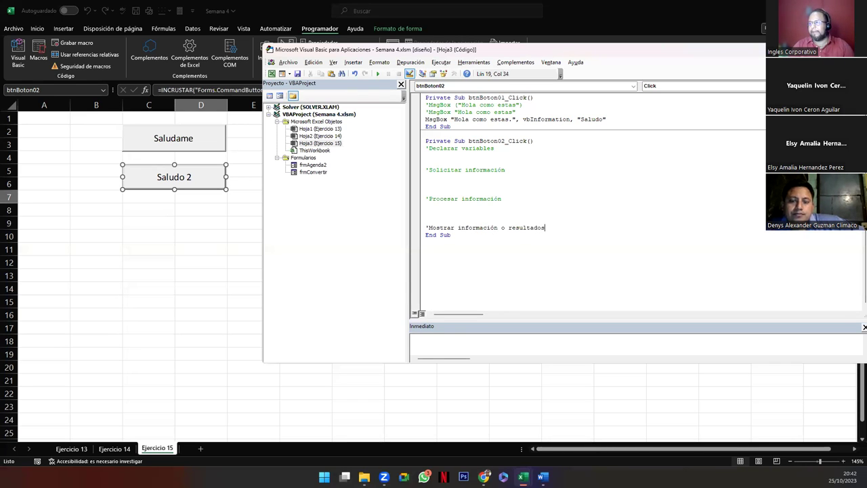
pyautogui.press('Up')
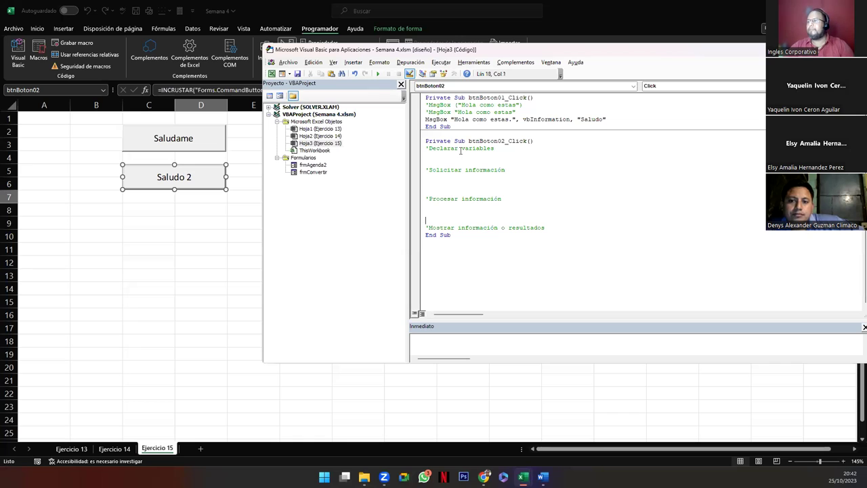
# Step: Declare Dim nombre, apellido As String under Declarar variables
pyautogui.click(449, 158)
pyautogui.write('Dim nombre, apellido')
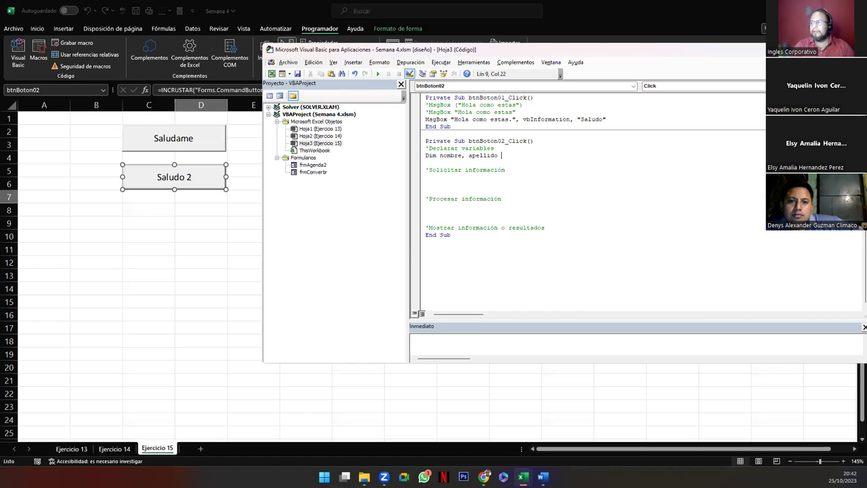
pyautogui.write('As Stri')
pyautogui.press('Tab')
pyautogui.press('Return')
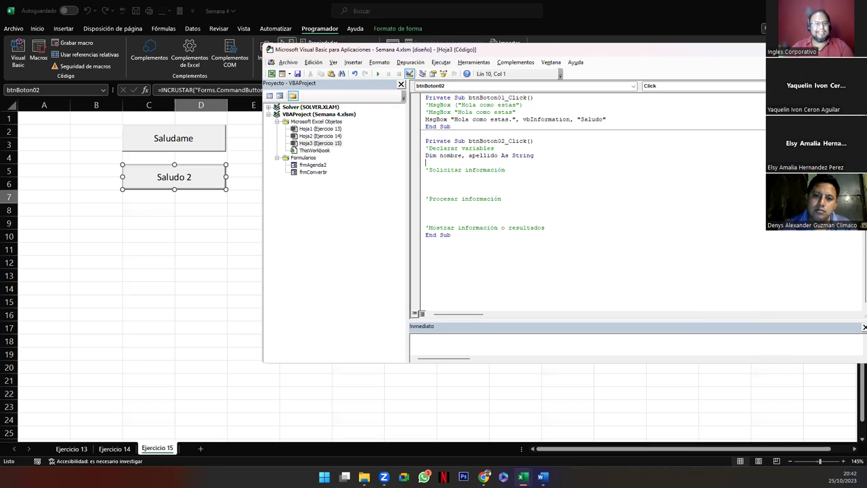
pyautogui.doubleClick(447, 156)
pyautogui.doubleClick(483, 156)
pyautogui.doubleClick(529, 156)
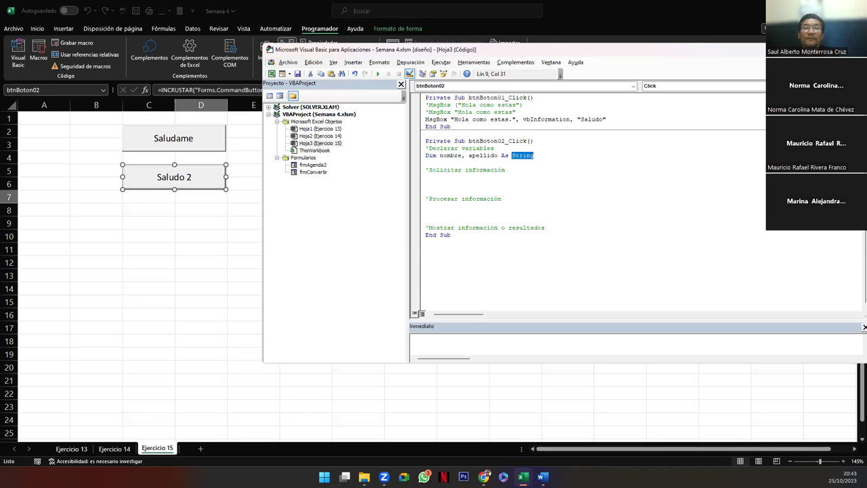
pyautogui.press('End')
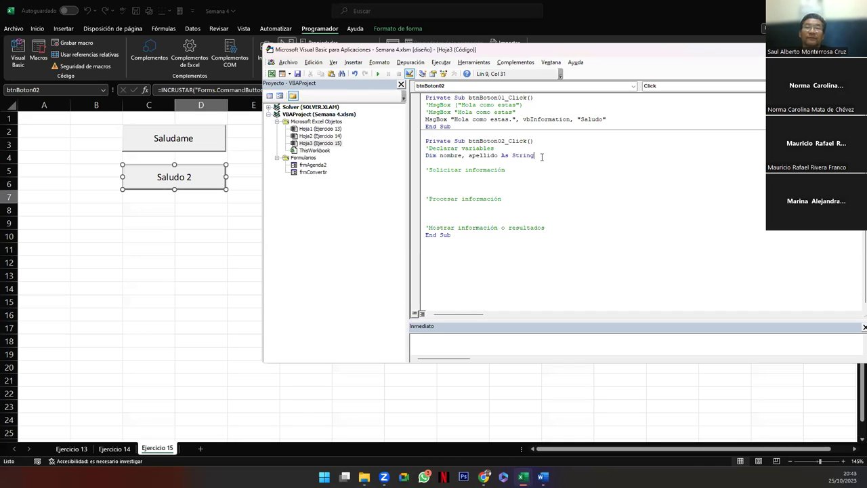
pyautogui.press('Return')
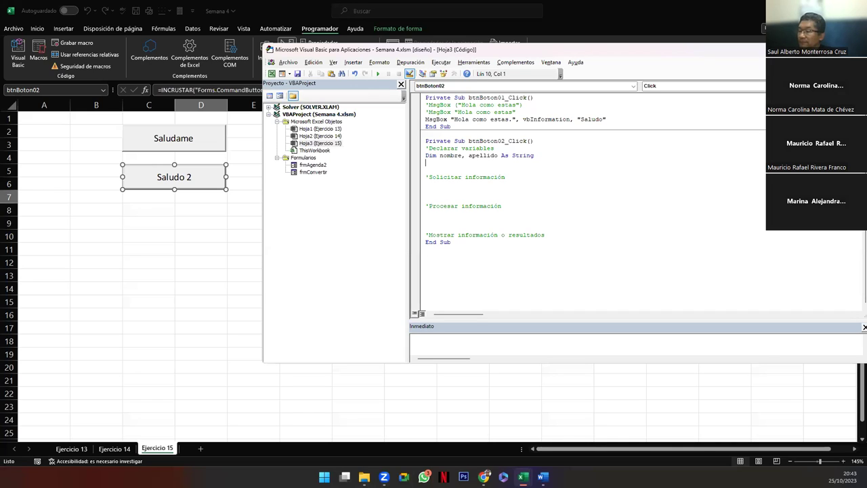
# Step: Add Dim anac As Integer on the next line
pyautogui.write('Dim edad,')
pyautogui.press('BackSpace')
pyautogui.press('BackSpace')
pyautogui.press('BackSpace')
pyautogui.press('BackSpace')
pyautogui.press('BackSpace')
pyautogui.write('anac')
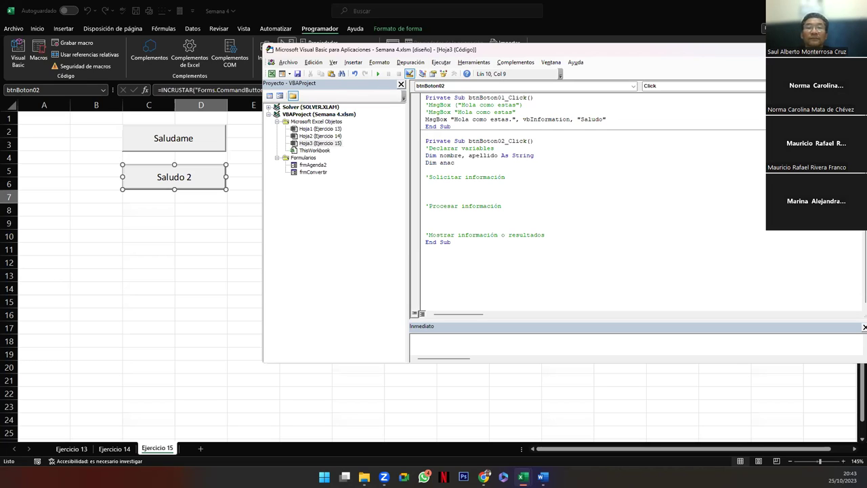
pyautogui.write(',')
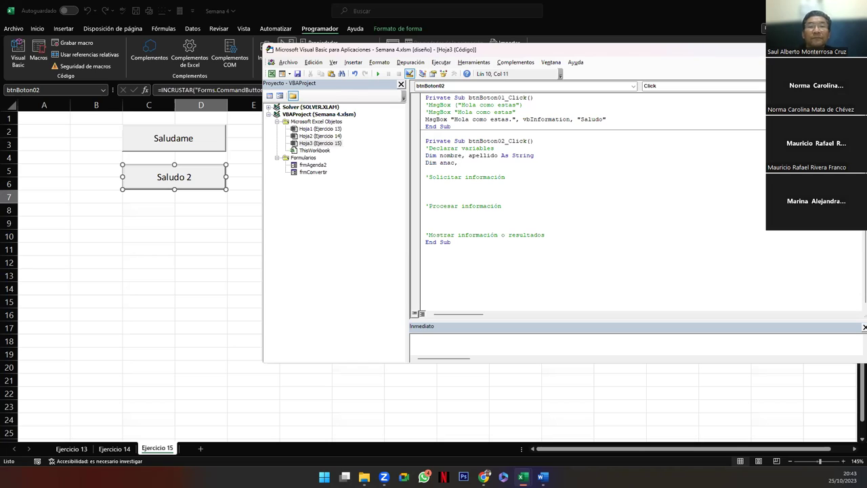
pyautogui.press('BackSpace')
pyautogui.press('BackSpace')
pyautogui.write('as ')
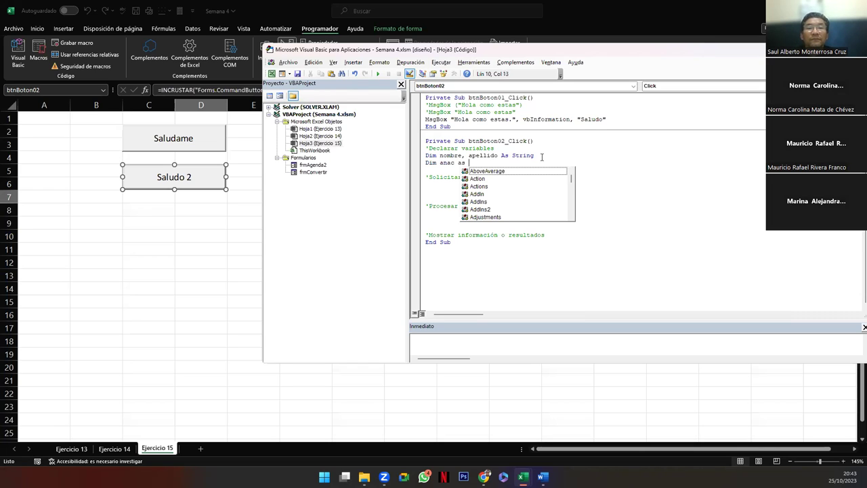
pyautogui.write('intege')
pyautogui.press('Tab')
pyautogui.press('Down')
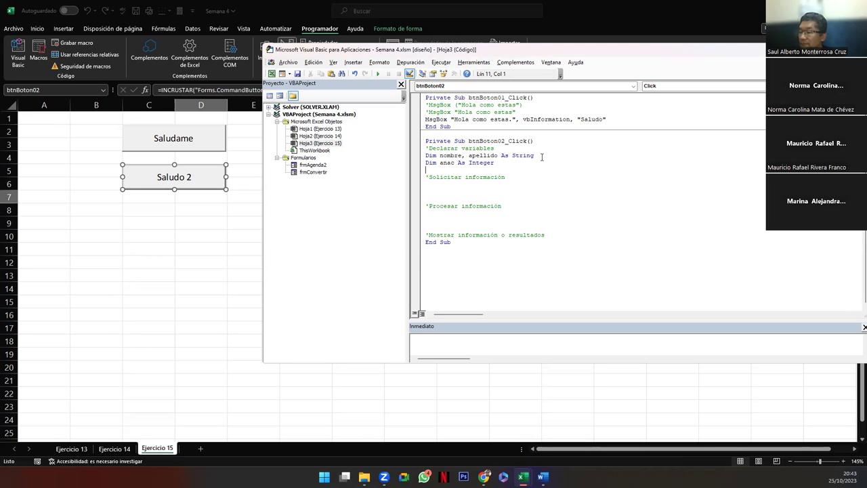
pyautogui.click(433, 187)
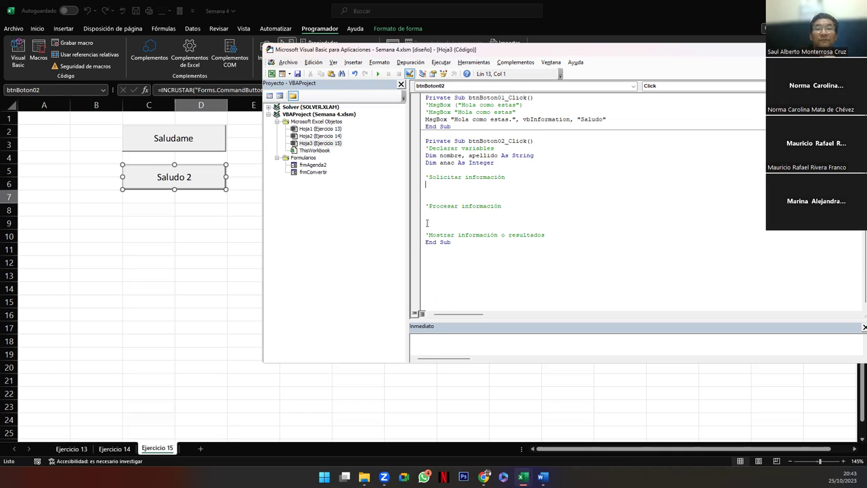
# Step: Start a nombre = InputBox("Ingrese su nombr line under 'Solicitar información
pyautogui.click(429, 119)
pyautogui.doubleClick(428, 119)
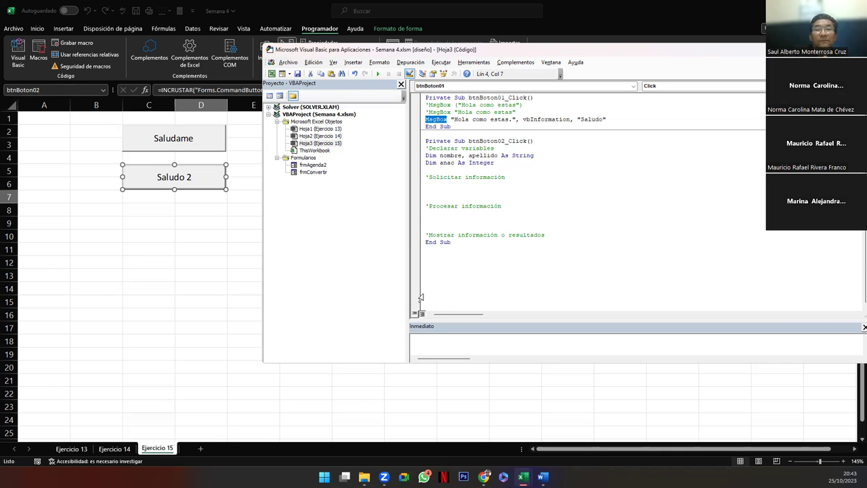
pyautogui.click(439, 183)
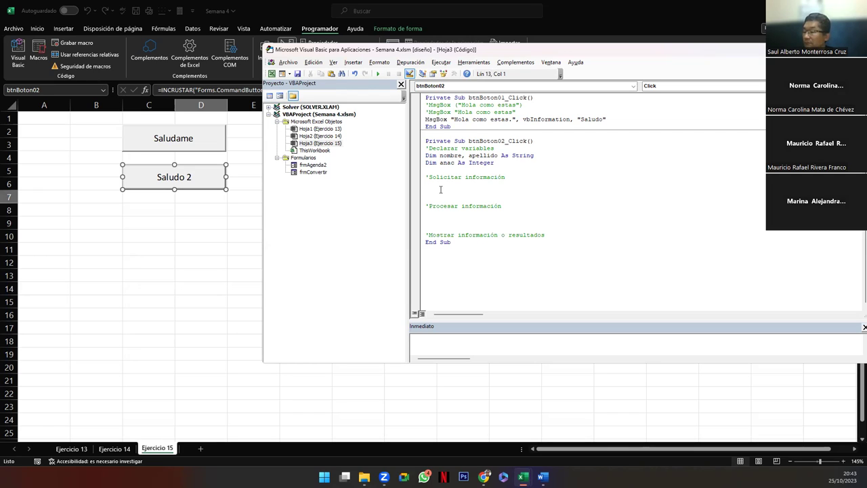
pyautogui.write('nombre ')
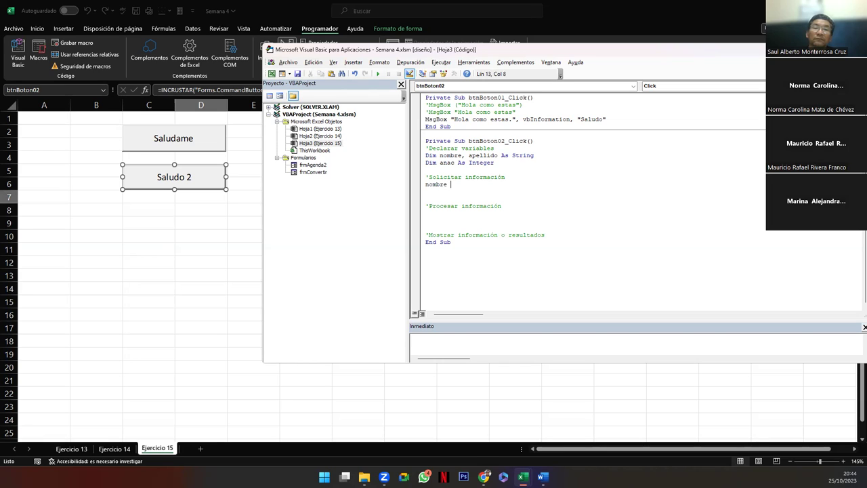
pyautogui.write('= input(')
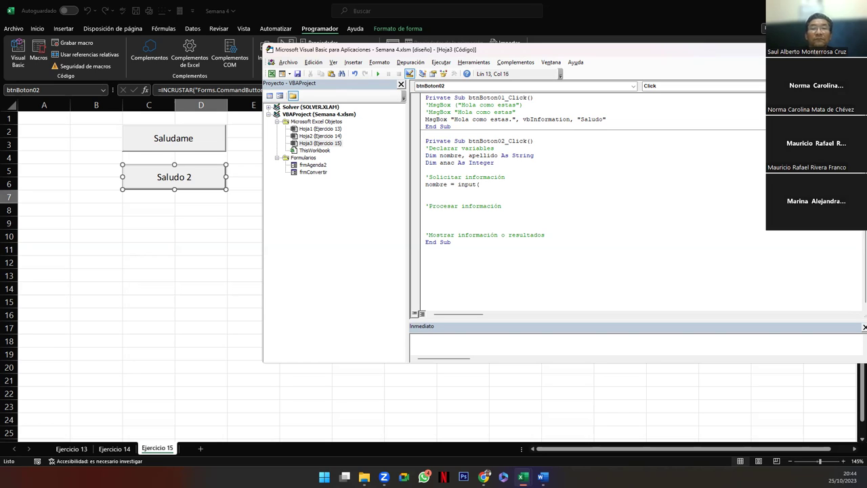
pyautogui.press('BackSpace')
pyautogui.press('BackSpace')
pyautogui.press('BackSpace')
pyautogui.press('BackSpace')
pyautogui.press('BackSpace')
pyautogui.write('In')
pyautogui.write('put(')
pyautogui.write('"')
pyautogui.press('BackSpace')
pyautogui.press('BackSpace')
pyautogui.press('BackSpace')
pyautogui.press('BackSpace')
pyautogui.press('BackSpace')
pyautogui.press('BackSpace')
pyautogui.press('BackSpace')
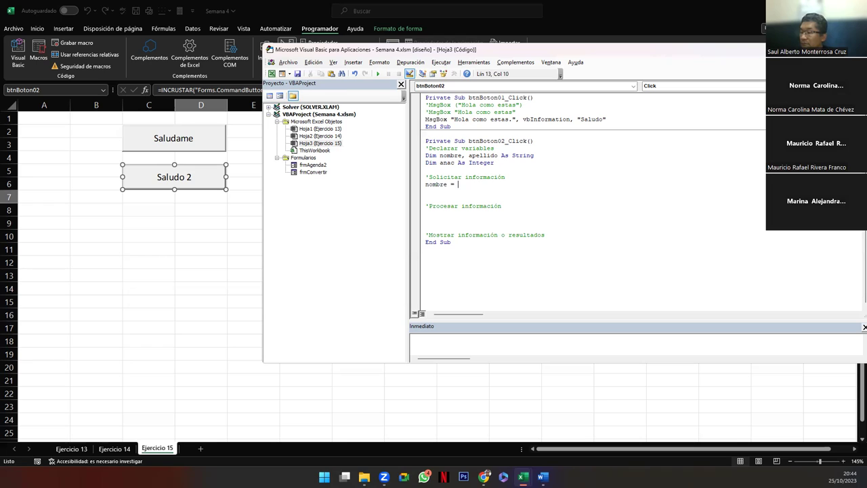
pyautogui.write('inputbox')
pyautogui.write('("')
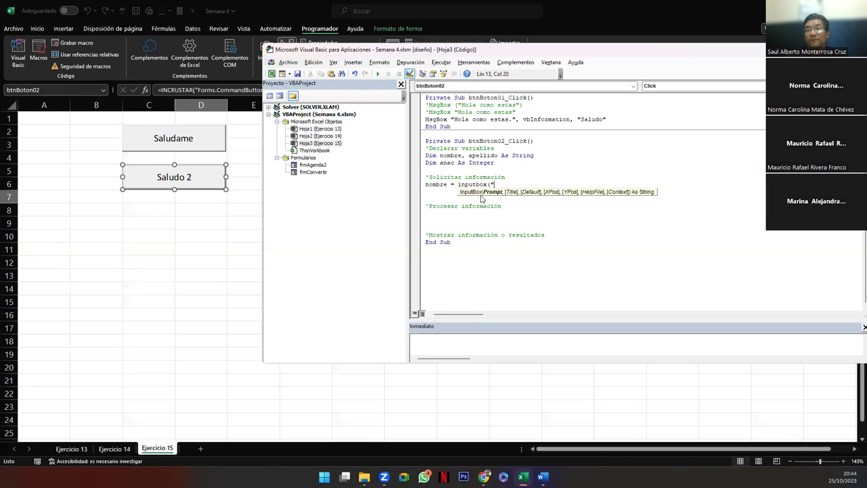
pyautogui.write('Ingrese su no')
pyautogui.write('mbr')
# Step: Finish it as nombre = InputBox("Ingrese su primer nombre", "Saludame2", vbOKCancel), fixing the compile error
pyautogui.press('BackSpace')
pyautogui.press('BackSpace')
pyautogui.press('BackSpace')
pyautogui.write('primer nombre"')
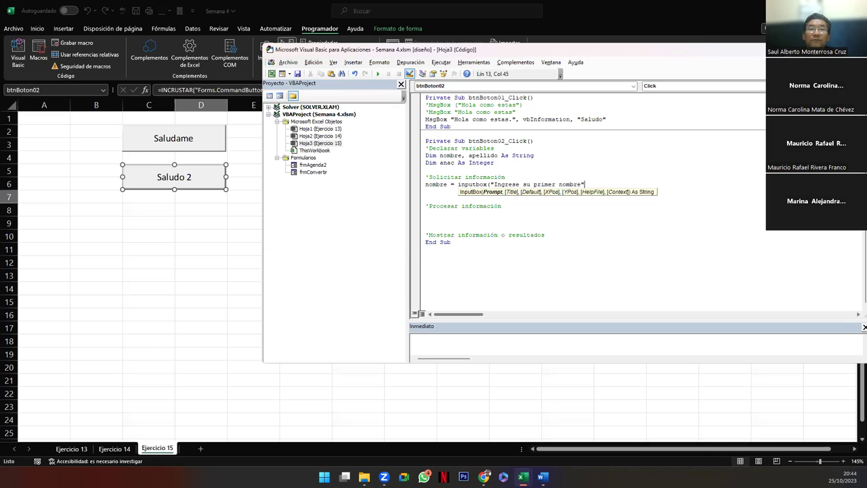
pyautogui.write(',')
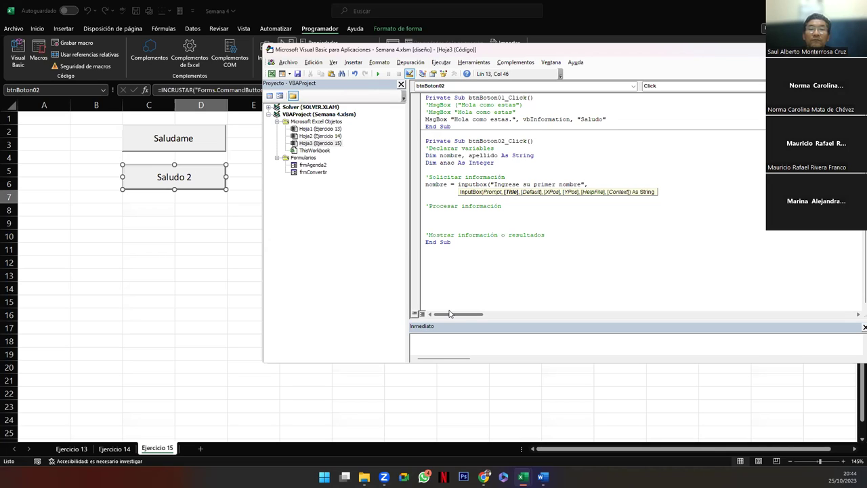
pyautogui.write('Saludame2')
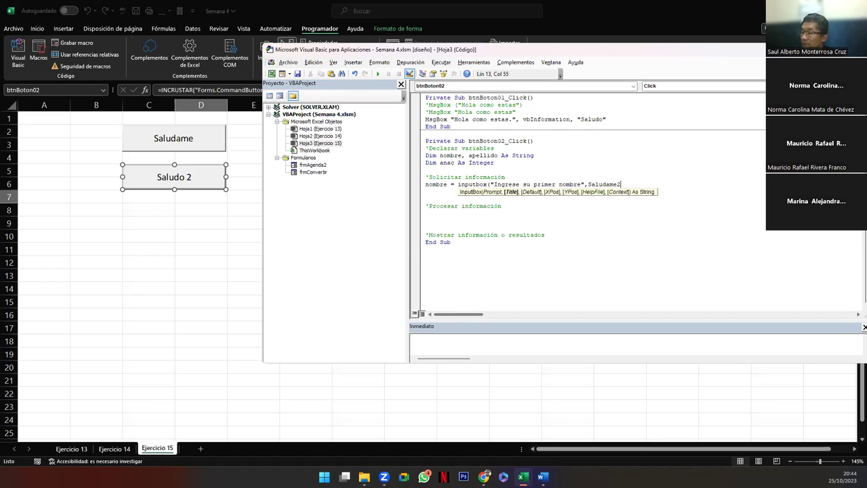
pyautogui.hotkey('ctrl', 'BackSpace')
pyautogui.write('"Saludame2')
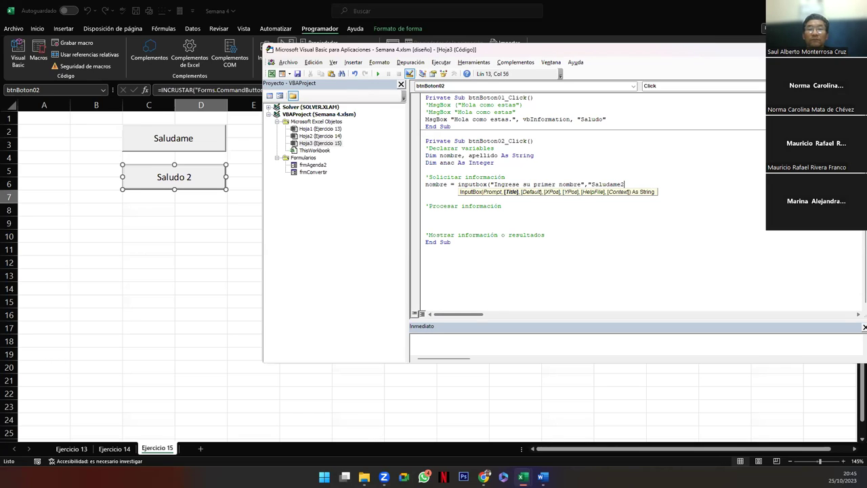
pyautogui.write('",')
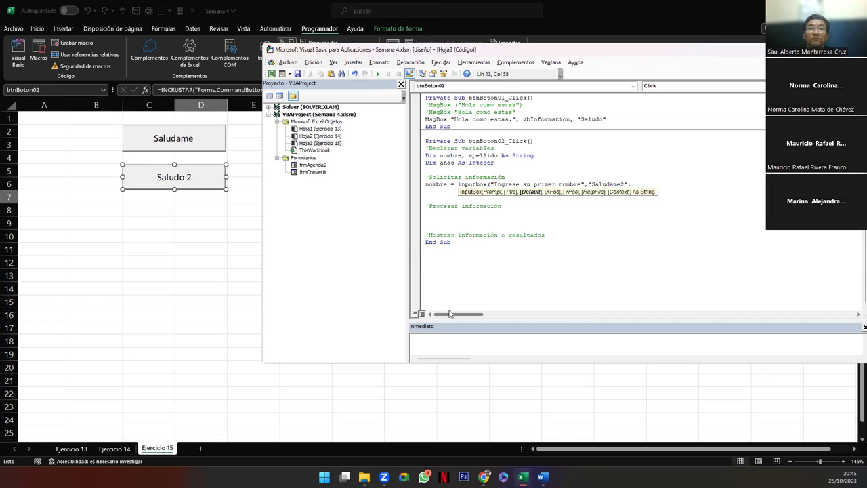
pyautogui.press('Return')
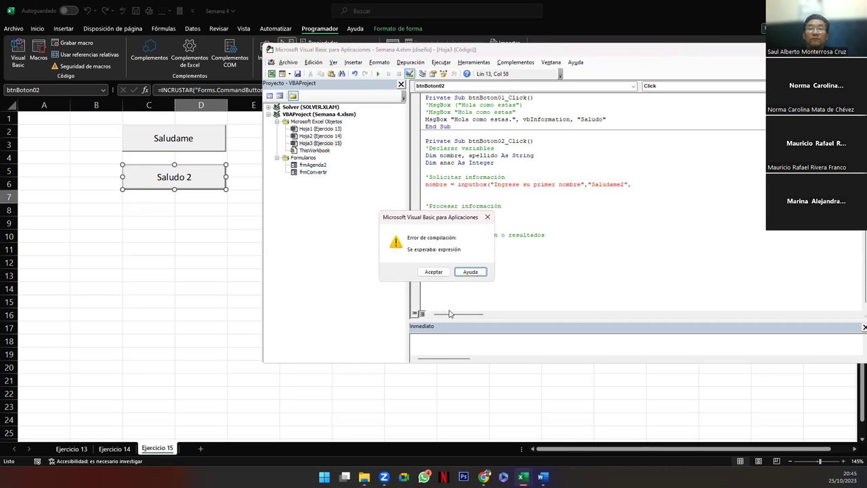
pyautogui.press('Return')
pyautogui.press('BackSpace')
pyautogui.write(',')
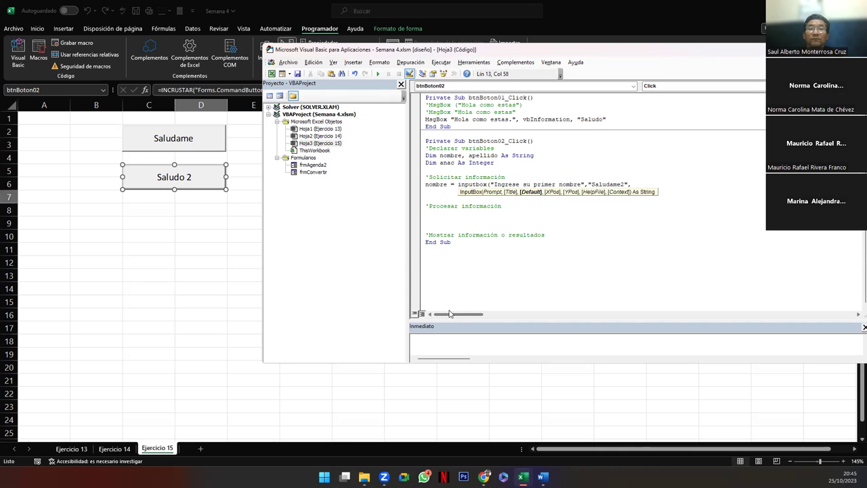
pyautogui.write('vbokCancel')
pyautogui.write(')')
pyautogui.press('Return')
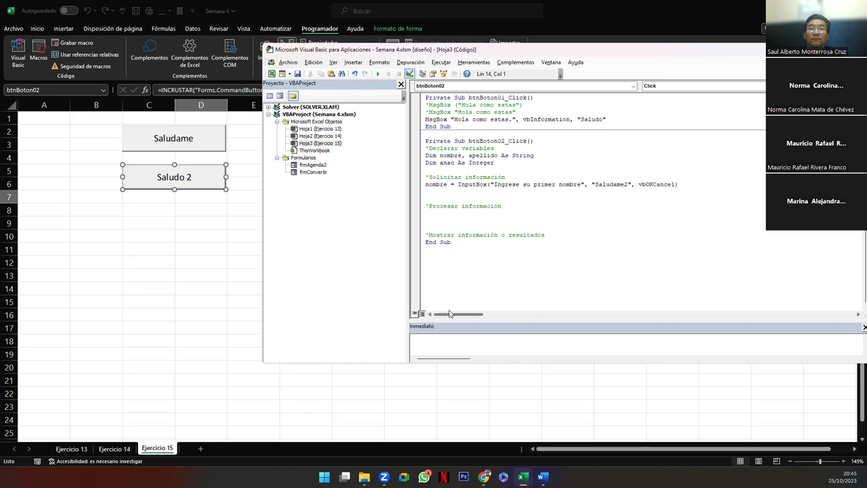
# Step: Copy the nombre InputBox line and paste a duplicate below it
pyautogui.click(648, 184)
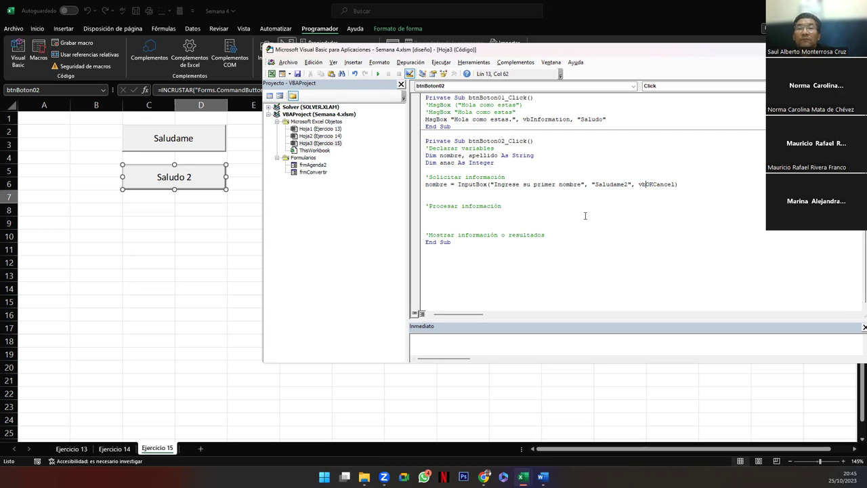
pyautogui.press('Home')
pyautogui.moveTo(458, 184); pyautogui.dragTo(689, 189)
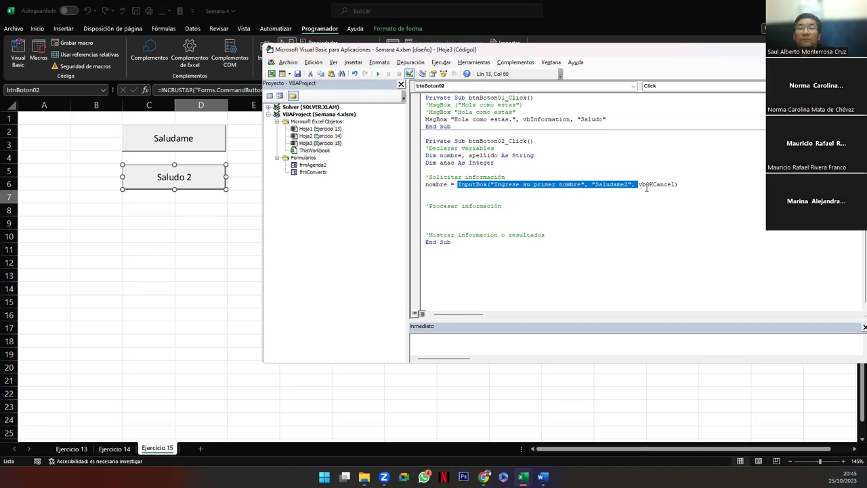
pyautogui.doubleClick(438, 190)
pyautogui.click(427, 189)
pyautogui.hotkey('ctrl', 'c')
pyautogui.click(427, 192)
pyautogui.hotkey('ctrl', 'v')
# Step: In the duplicate, change nombre to apellido in both the variable and the prompt
pyautogui.doubleClick(429, 194)
pyautogui.click(429, 192)
pyautogui.doubleClick(430, 192)
pyautogui.write('apellido')
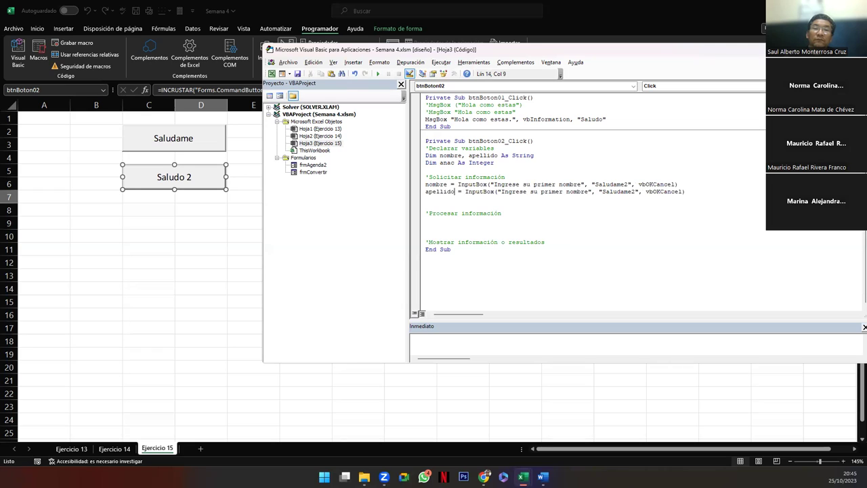
pyautogui.doubleClick(576, 193)
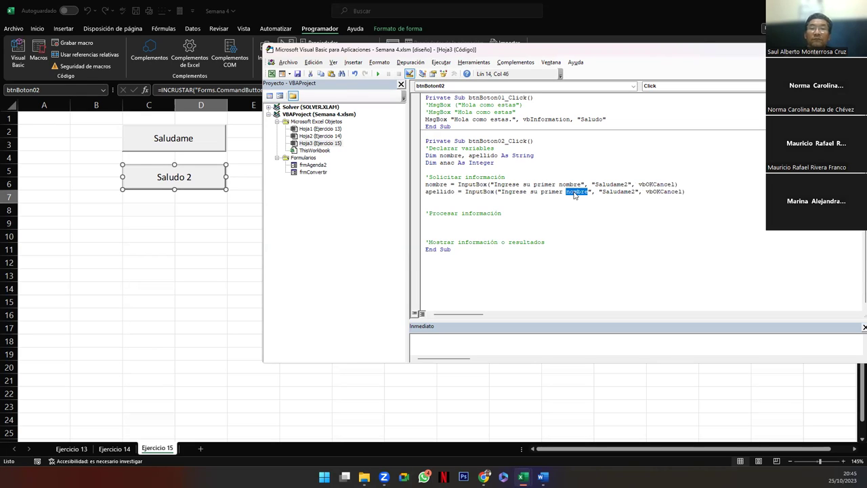
pyautogui.write('apellido')
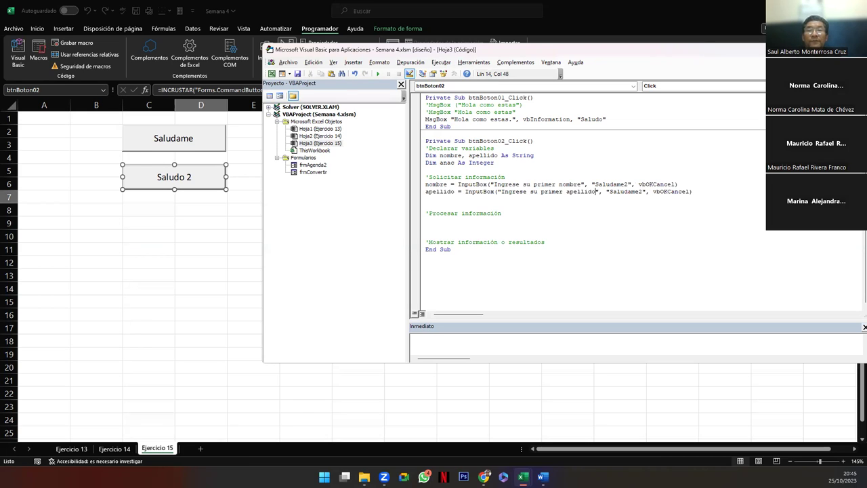
# Step: Paste a spare copy of the apellido line below, separated by a blank line
pyautogui.press('Home')
pyautogui.hotkey('shift', 'End')
pyautogui.hotkey('ctrl', 'x')
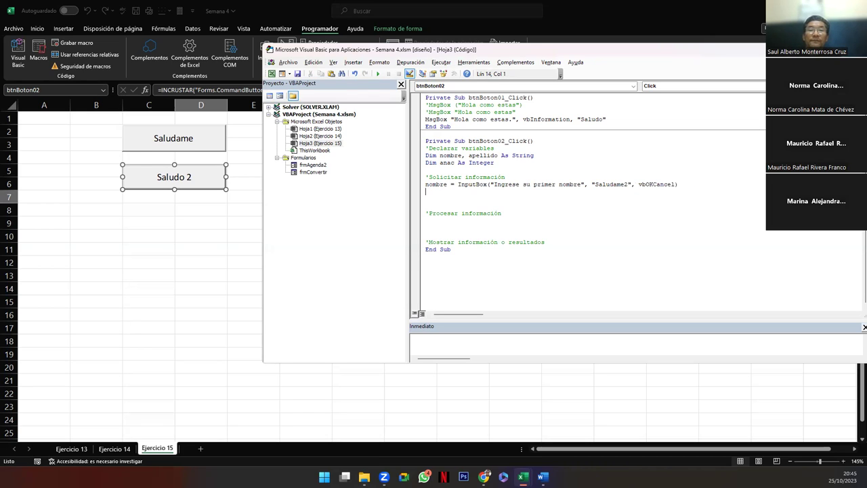
pyautogui.hotkey('ctrl', 'z')
pyautogui.press('End')
pyautogui.press('Return')
pyautogui.hotkey('ctrl', 'v')
pyautogui.press('Up')
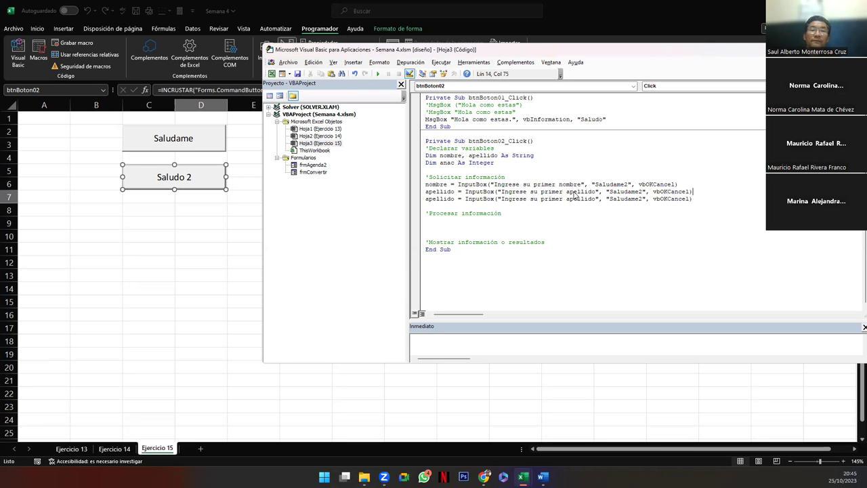
pyautogui.press('Return')
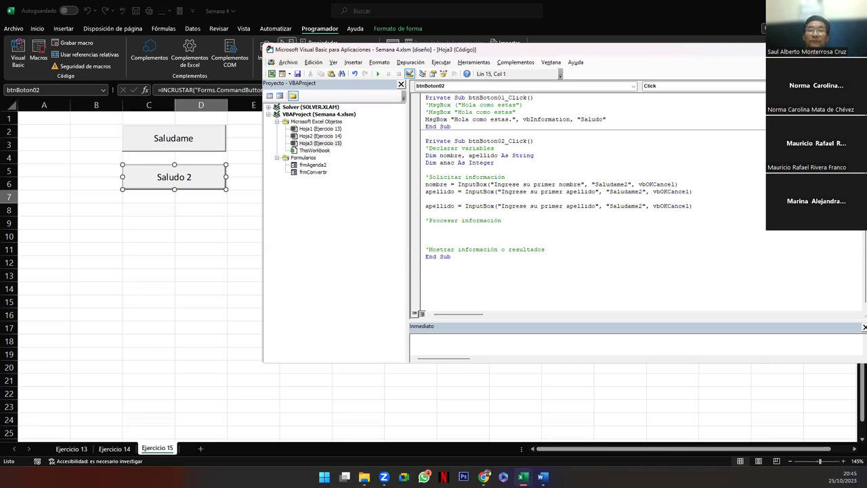
# Step: On the spare line, rename apellido to anac and change the prompt to 'Ingrese su año de nacimiento'
pyautogui.click(426, 206)
pyautogui.hotkey('shift', 'Right')
pyautogui.hotkey('shift', 'Right')
pyautogui.hotkey('shift', 'Right')
pyautogui.hotkey('shift', 'Right')
pyautogui.hotkey('shift', 'Right')
pyautogui.hotkey('shift', 'Right')
pyautogui.hotkey('shift', 'Right')
pyautogui.hotkey('shift', 'Right')
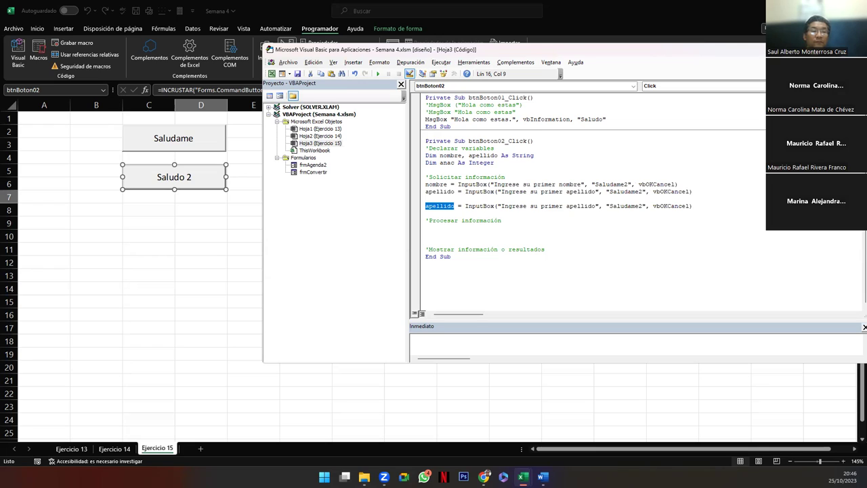
pyautogui.write('anac')
pyautogui.press('Right')
pyautogui.press('Left')
pyautogui.click(494, 205)
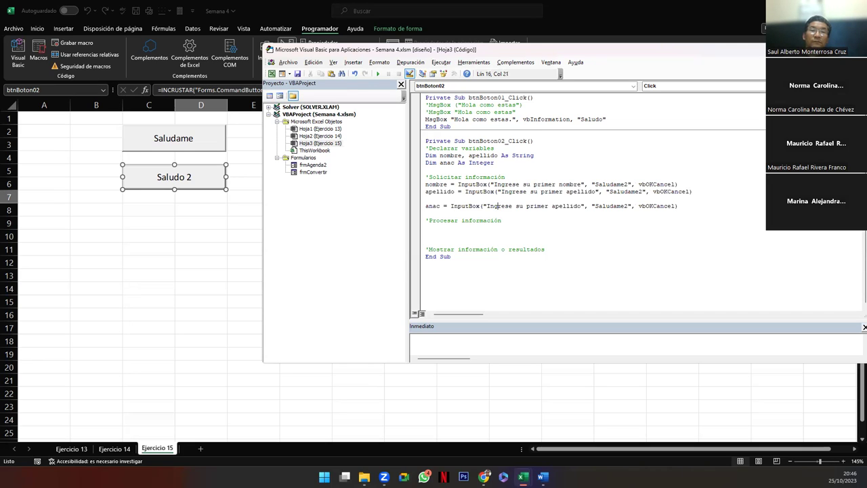
pyautogui.moveTo(526, 206); pyautogui.dragTo(582, 206)
pyautogui.write('año de nacimiento')
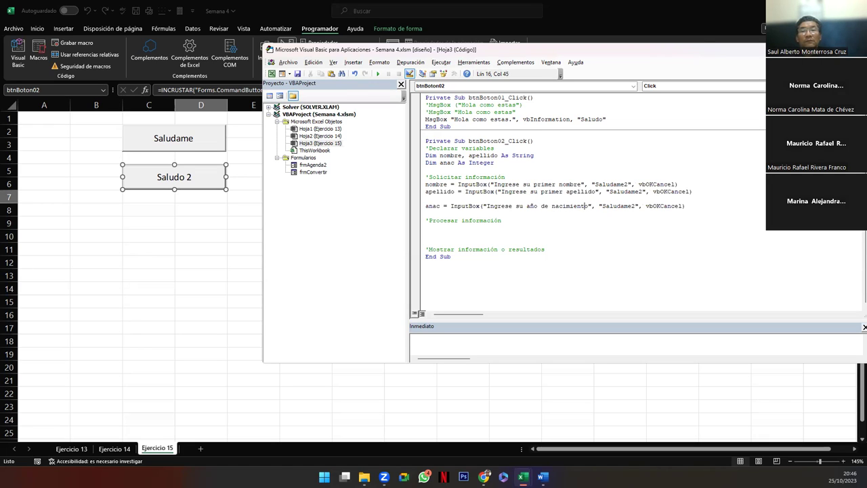
# Step: Wrap the InputBox call in Val( ) and finish the line without an extra blank line
pyautogui.click(452, 206)
pyautogui.write('val(')
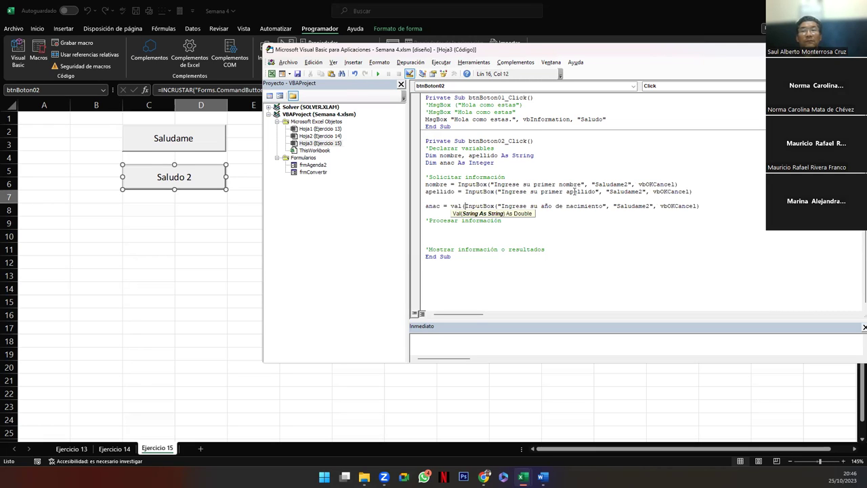
pyautogui.press('End')
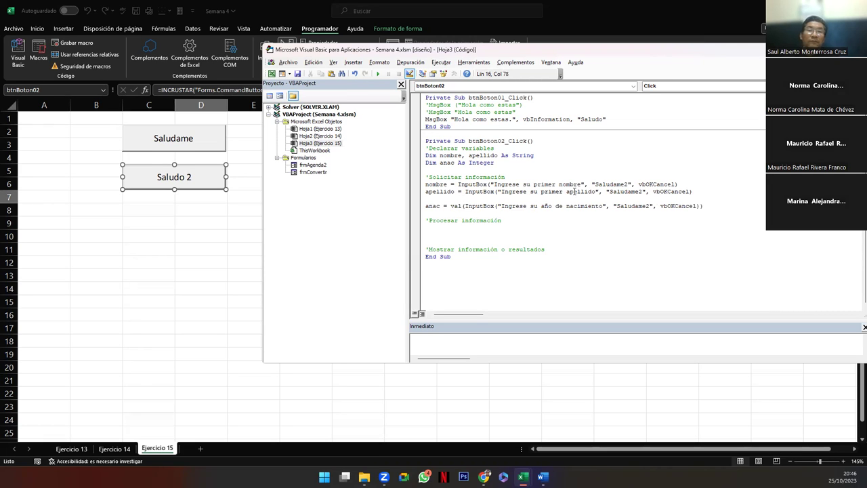
pyautogui.moveTo(464, 206); pyautogui.dragTo(699, 206)
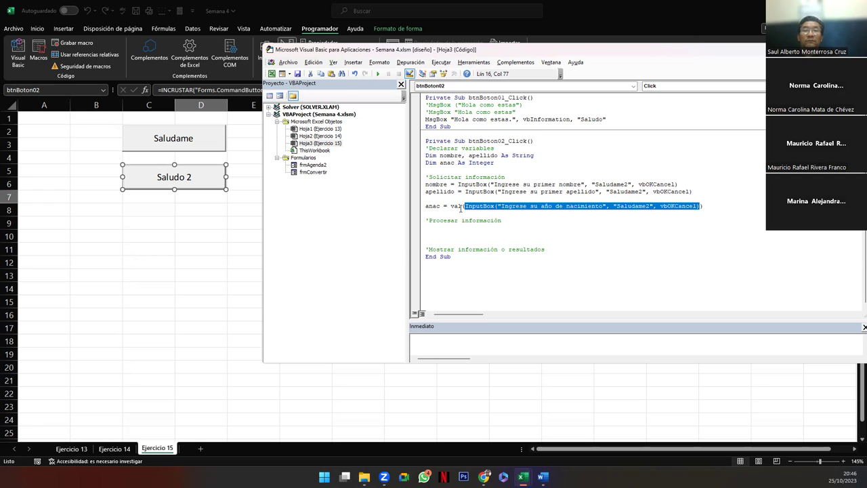
pyautogui.click(713, 208)
pyautogui.press('Return')
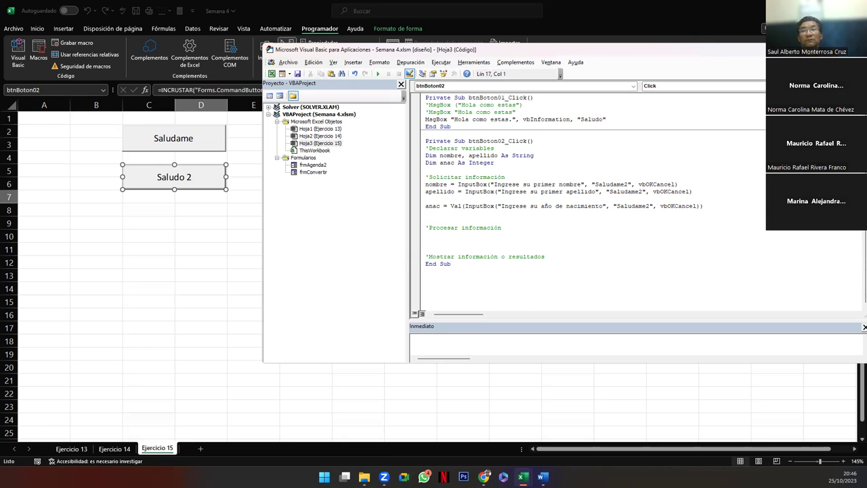
pyautogui.press('Delete')
# Step: Add edad to the As Integer declaration alongside anac
pyautogui.click(426, 228)
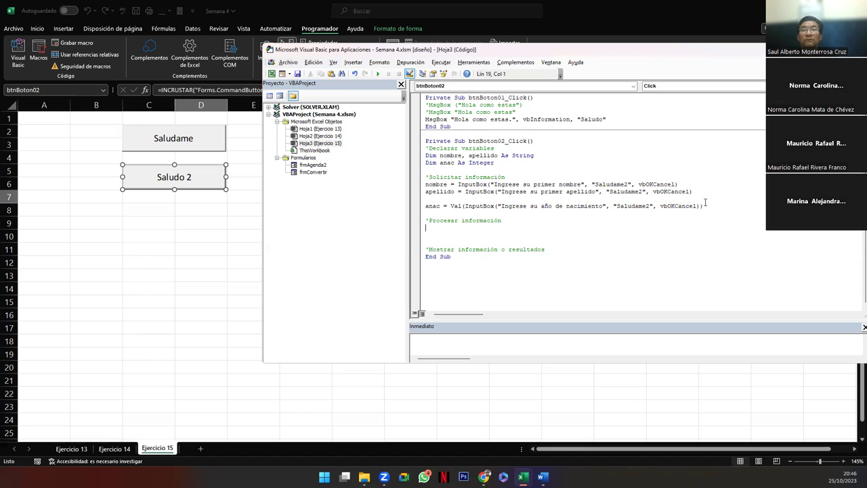
pyautogui.click(455, 163)
pyautogui.write(', edad')
# Step: Start the assignment line edad = under 'Procesar información
pyautogui.click(426, 170)
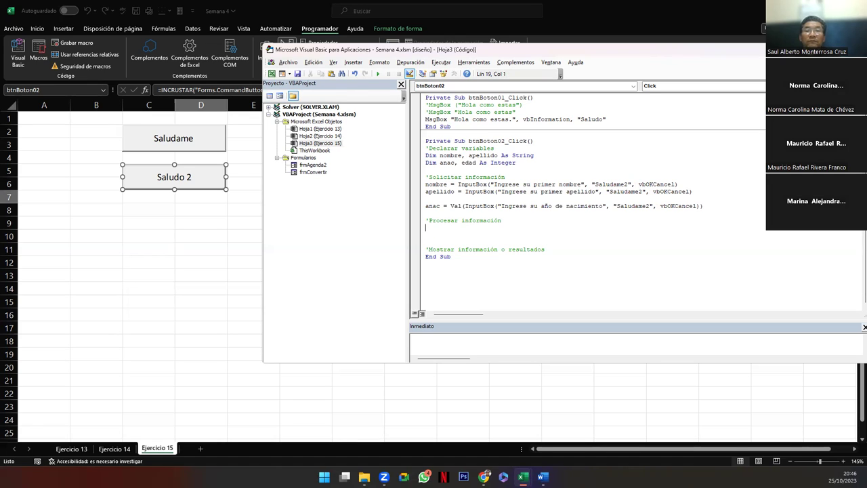
pyautogui.write('edad=')
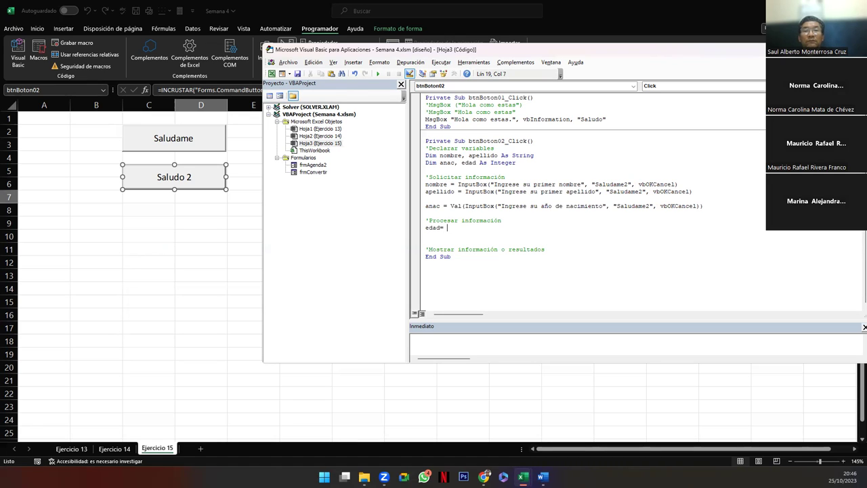
pyautogui.press('Left')
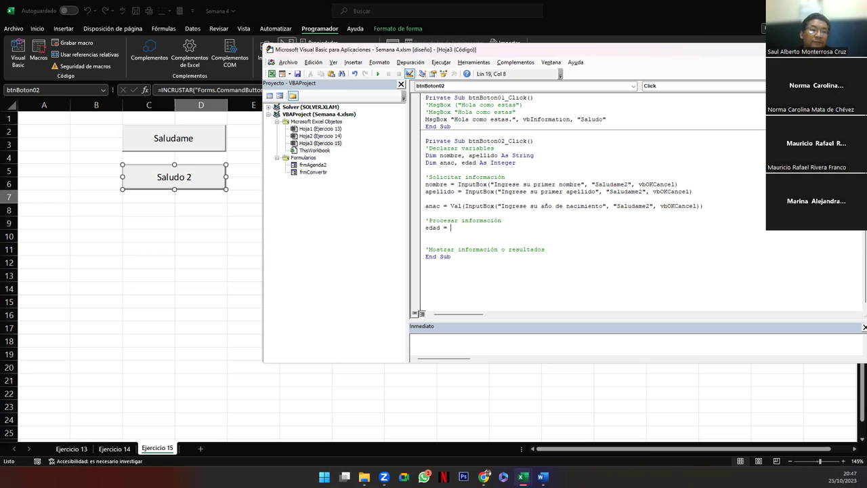
# Step: Complete the age formula as edad = 2023 - anac and move to the next line
pyautogui.write('2023-')
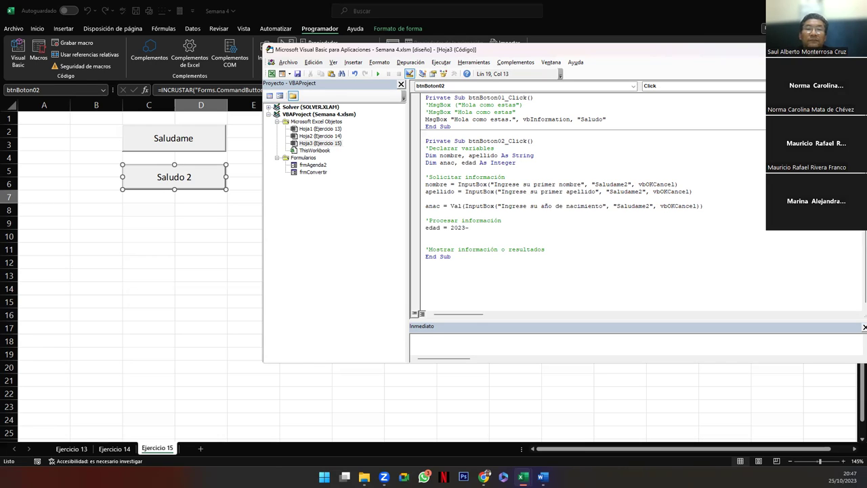
pyautogui.write('anac')
pyautogui.press('Down')
pyautogui.click(425, 235)
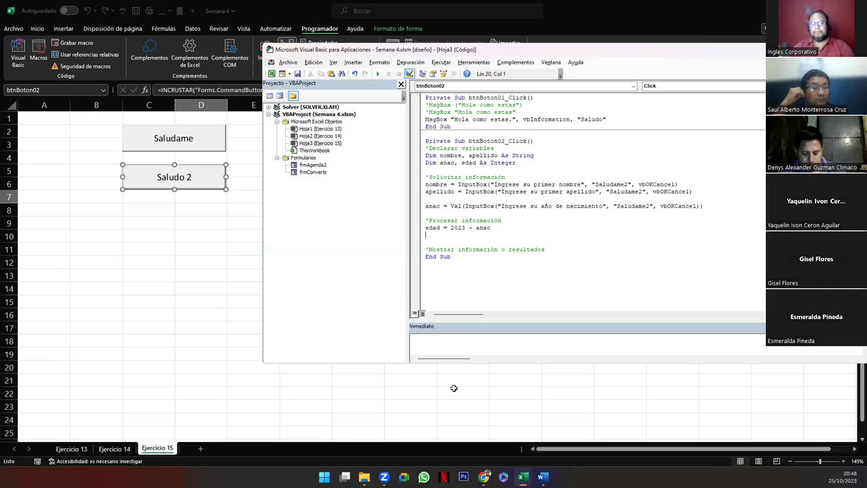
# Step: Copy btnBoton01's MsgBox line and paste it under the 'Mostrar información comment
pyautogui.press('Delete')
pyautogui.click(549, 242)
pyautogui.press('Return')
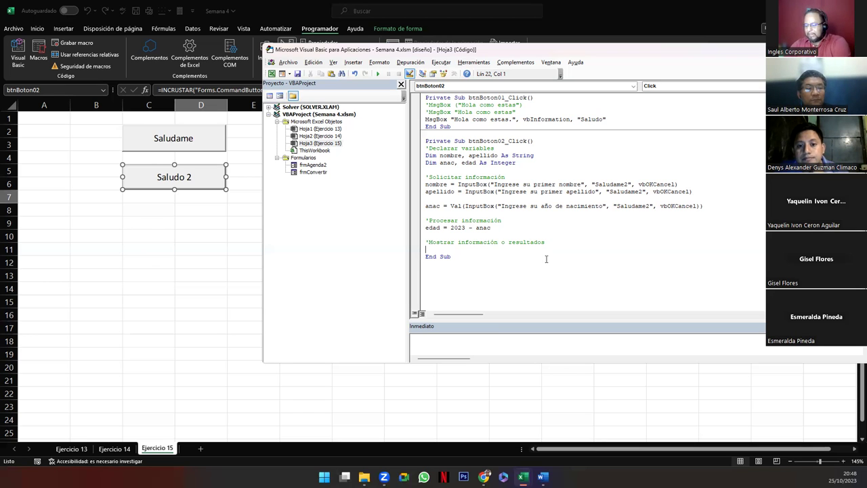
pyautogui.press('Up')
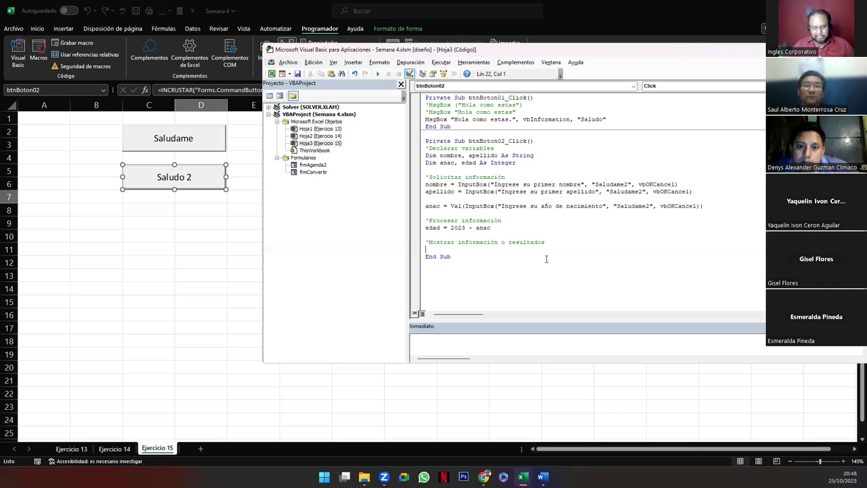
pyautogui.press('Up')
pyautogui.press('Up')
pyautogui.press('Up')
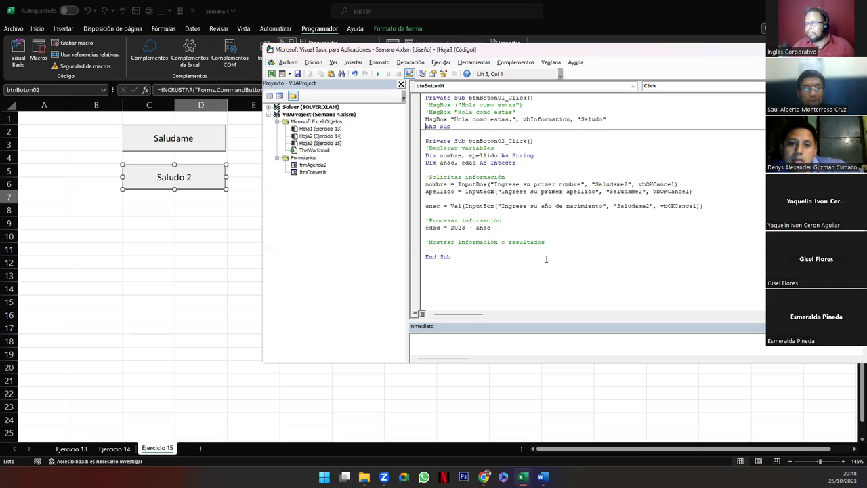
pyautogui.hotkey('shift', 'End')
pyautogui.click(546, 259)
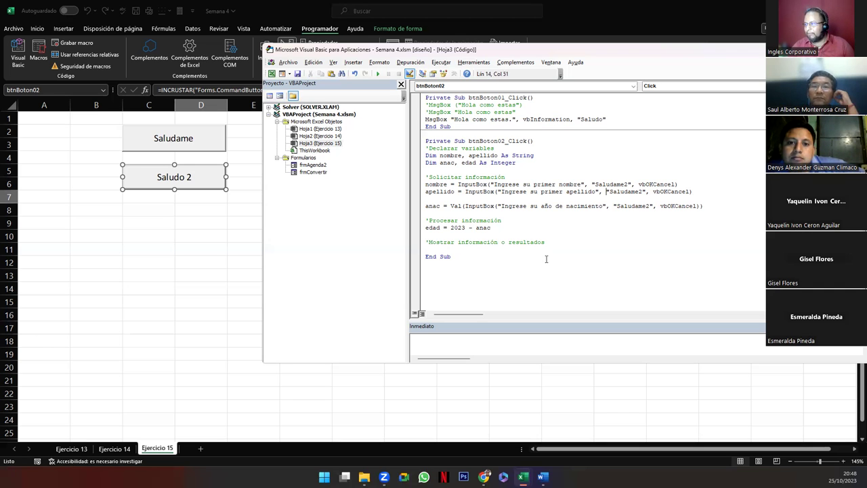
pyautogui.hotkey('ctrl', 'v')
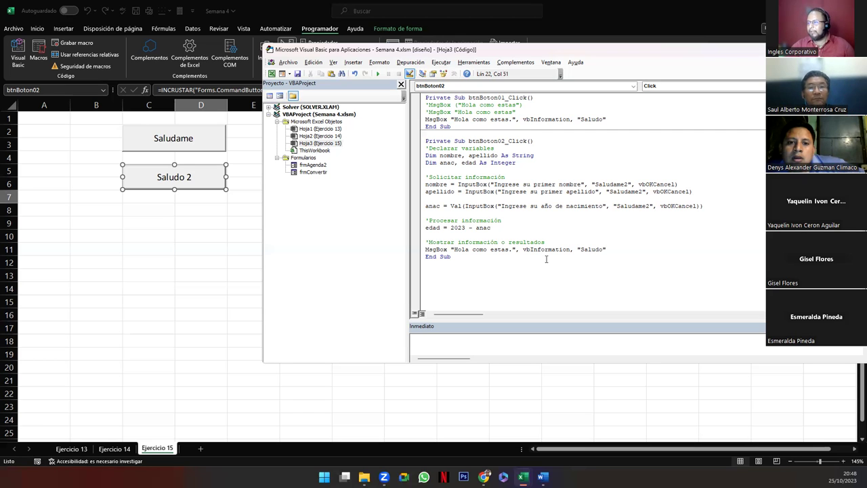
# Step: Trim the pasted greeting to 'Hola,' by deleting 'como estas' and the old icon and title arguments
pyautogui.moveTo(454, 250)
pyautogui.mouseDown()
pyautogui.moveTo(507, 250)
pyautogui.moveTo(472, 253)
pyautogui.mouseUp()
pyautogui.click(476, 249)
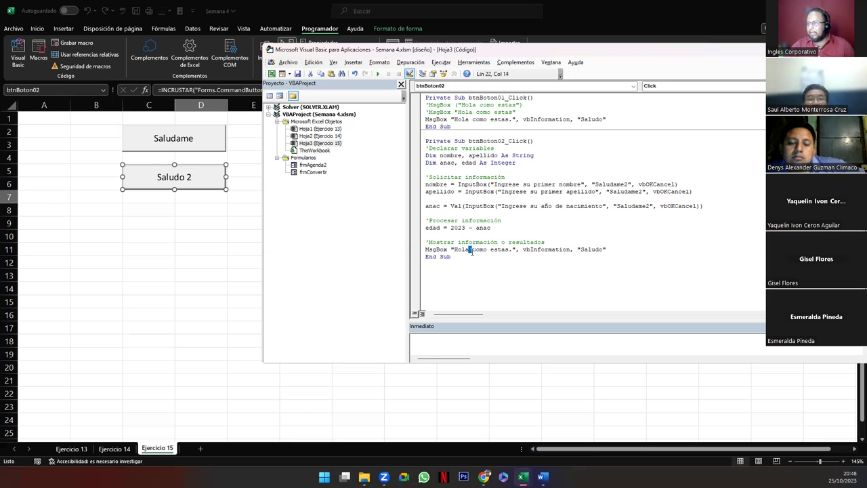
pyautogui.write(',')
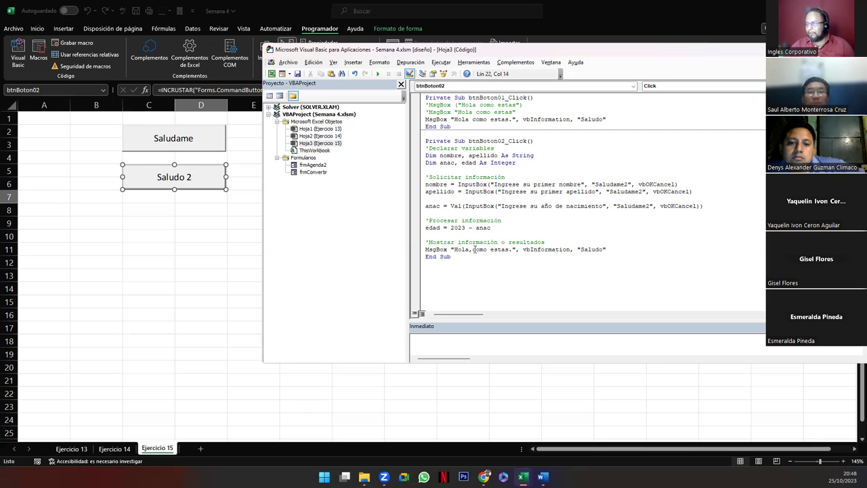
pyautogui.hotkey('ctrl', 'shift', 'Right')
pyautogui.hotkey('ctrl', 'shift', 'Right')
pyautogui.press('Delete')
pyautogui.press('Delete')
pyautogui.press('Right')
pyautogui.press('Right')
pyautogui.press('Right')
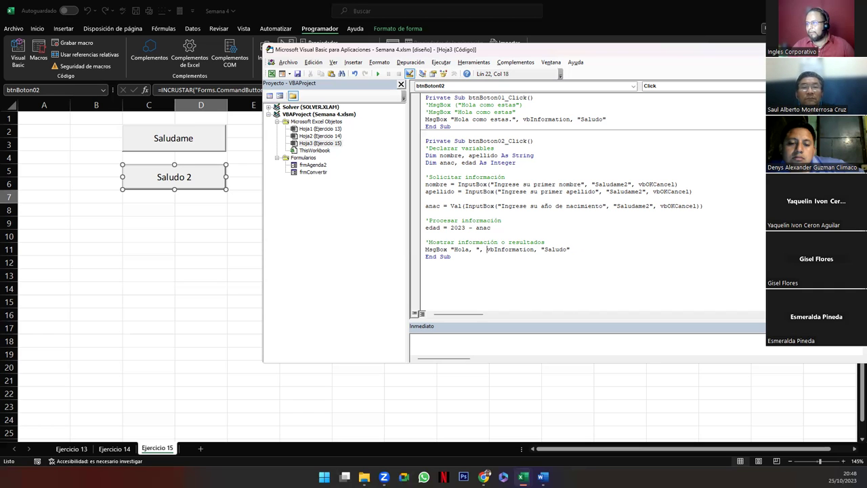
pyautogui.hotkey('shift', 'End')
pyautogui.press('Delete')
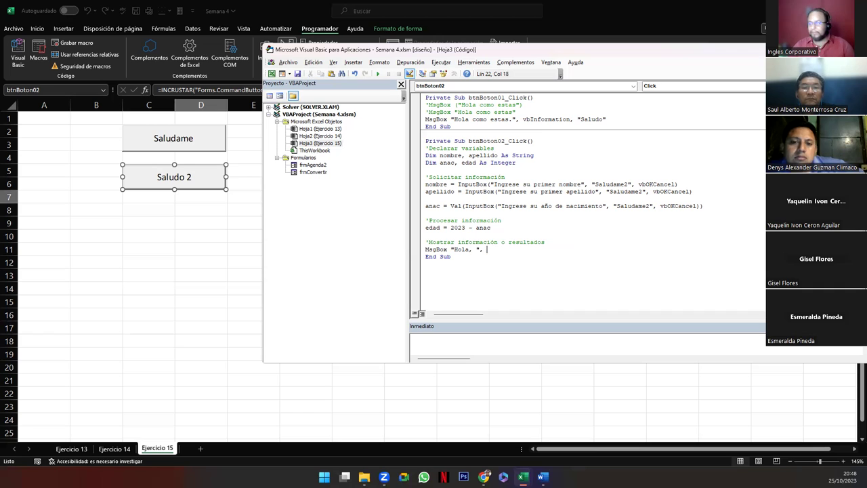
pyautogui.press('BackSpace')
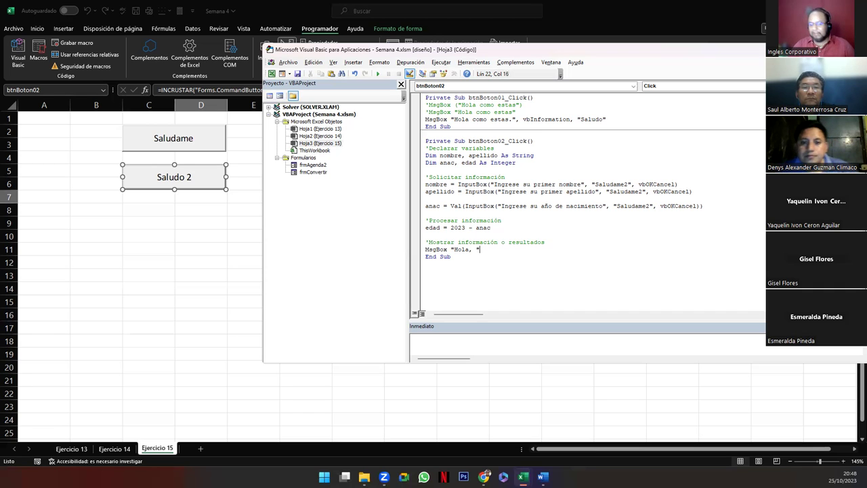
# Step: Append nombre, apellido, ' su edad es: ' and edad, with vbInformation and title 'Saludo'
pyautogui.write('&')
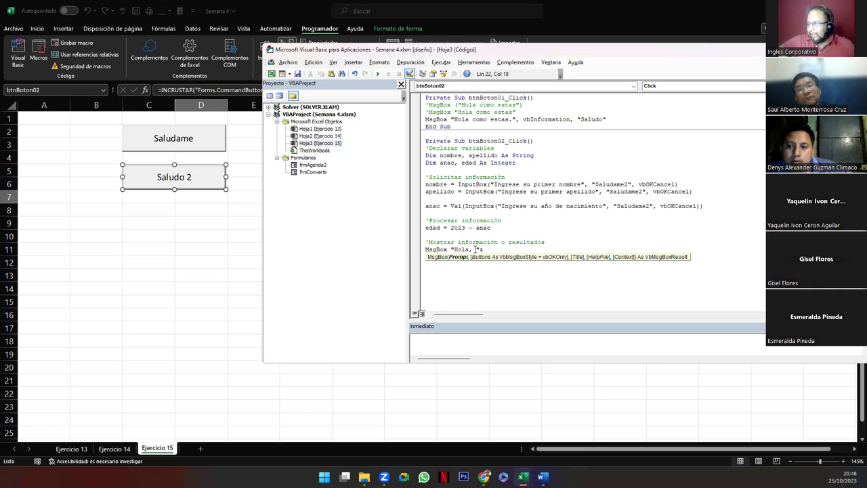
pyautogui.write(' nombre')
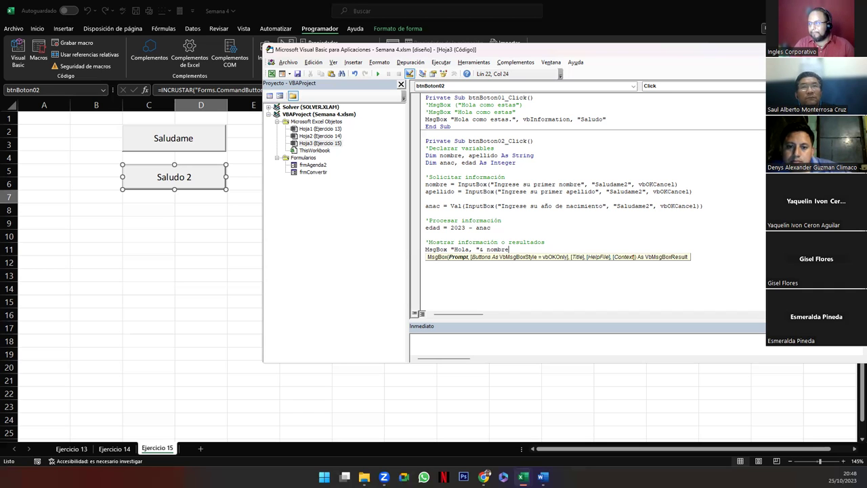
pyautogui.write(' &')
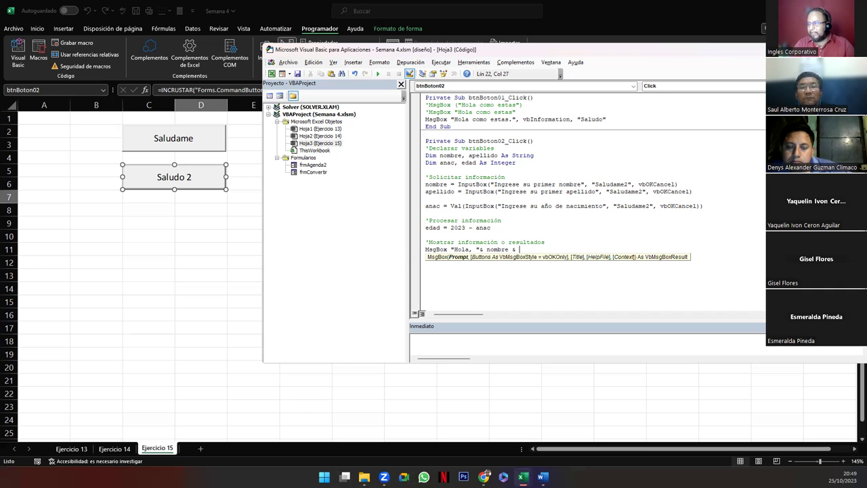
pyautogui.write('""&')
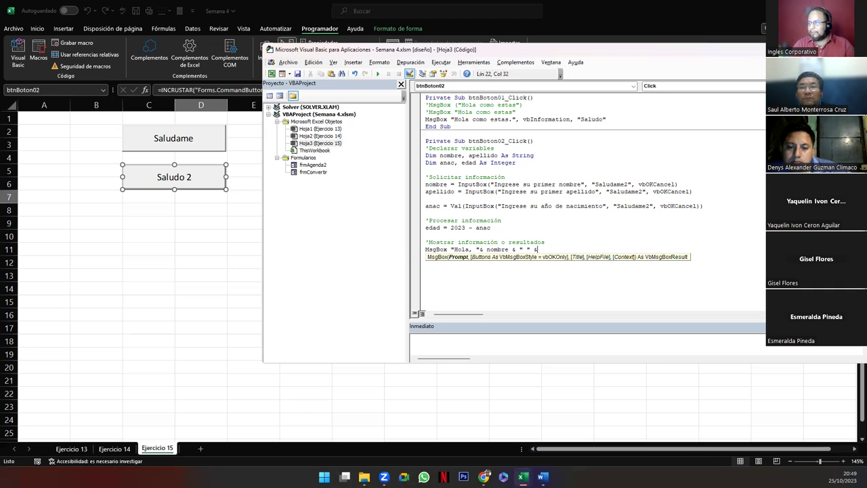
pyautogui.write('apl')
pyautogui.write('llido')
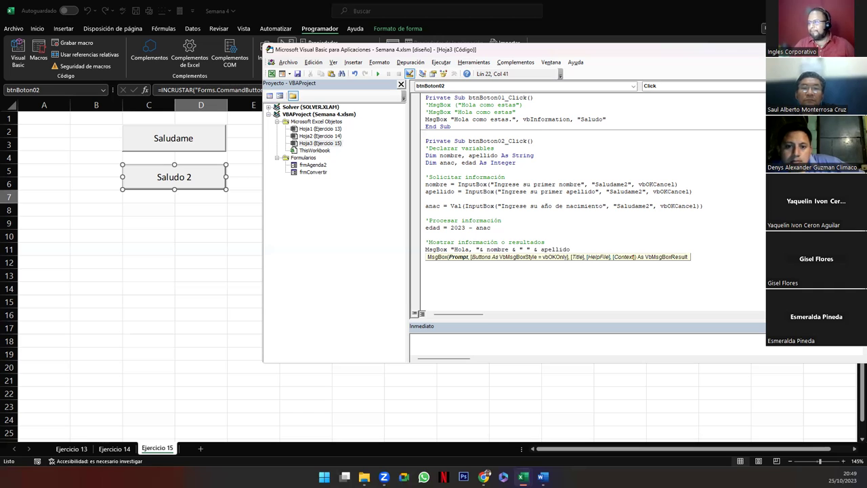
pyautogui.write(' &')
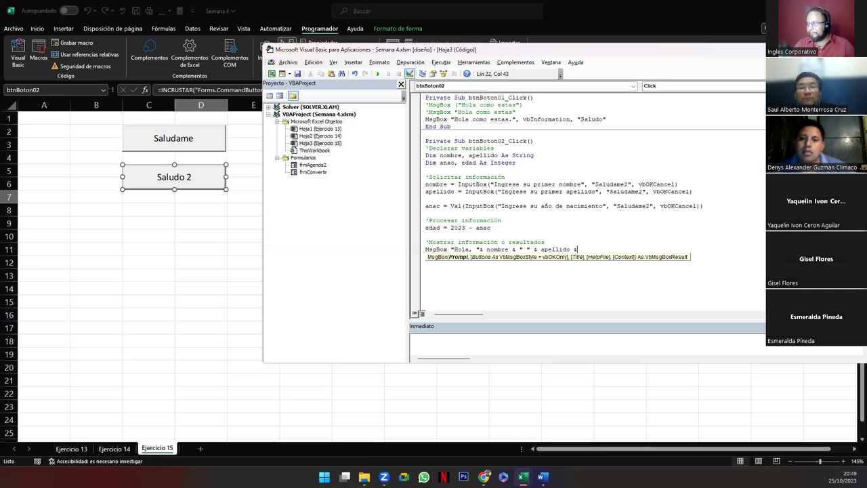
pyautogui.write(' " su edad es: "')
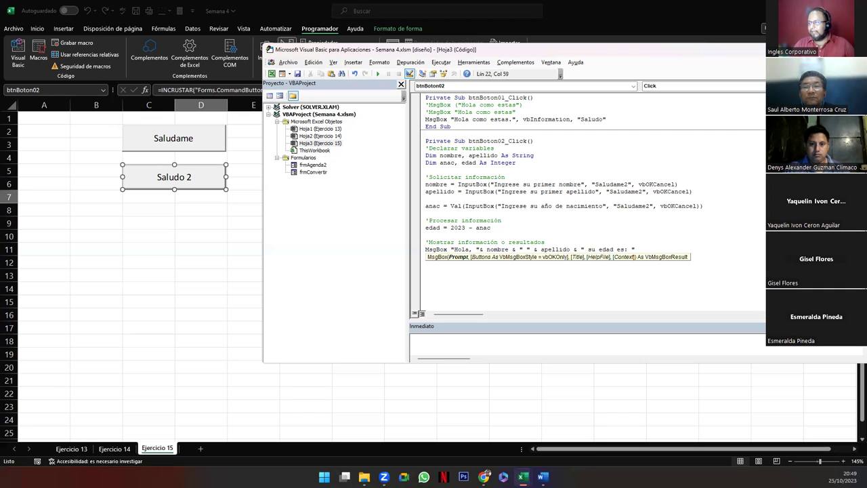
pyautogui.write(' &')
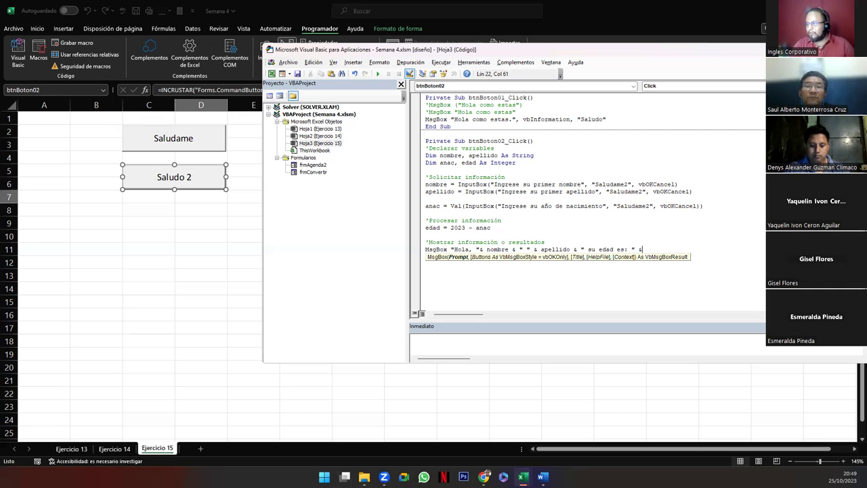
pyautogui.write('edad')
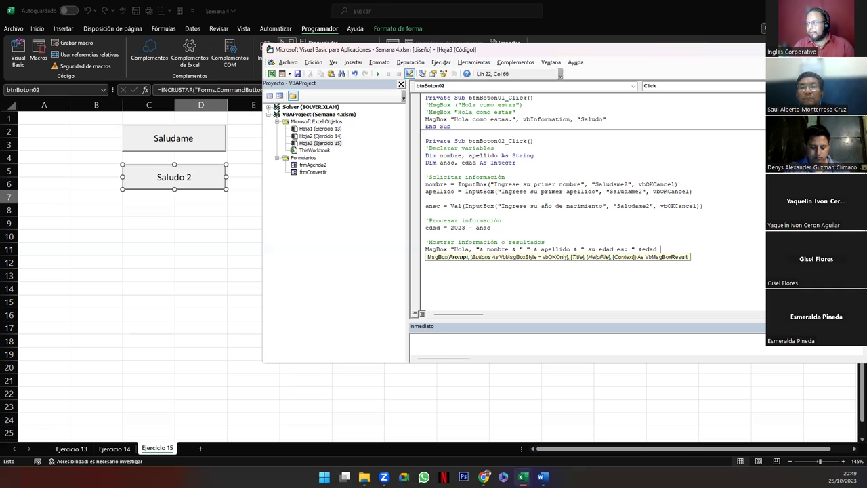
pyautogui.press('BackSpace')
pyautogui.write(',')
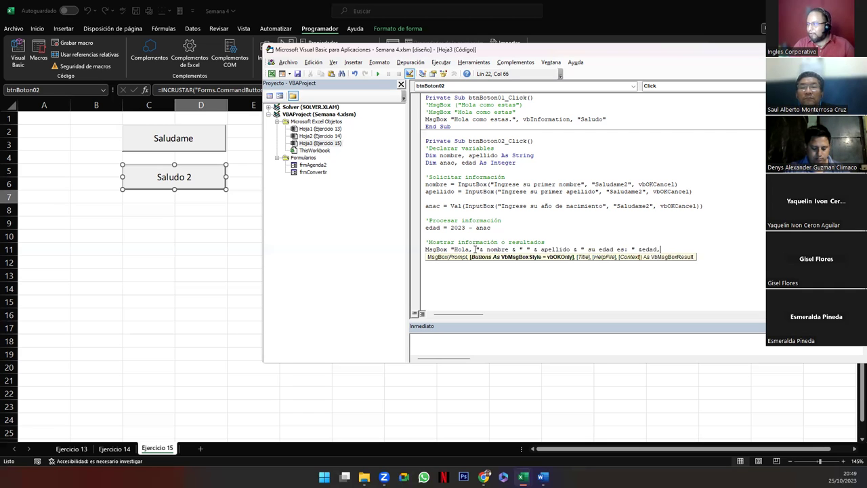
pyautogui.write('vbInformation, "Saludo"')
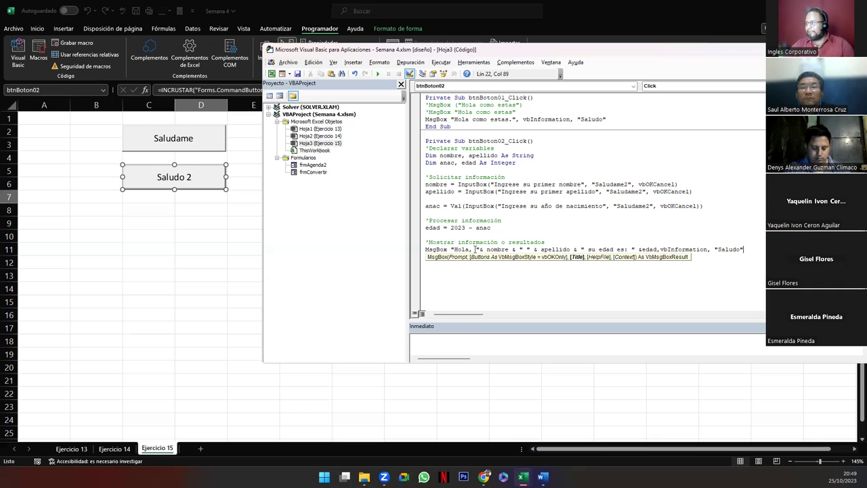
pyautogui.press('Return')
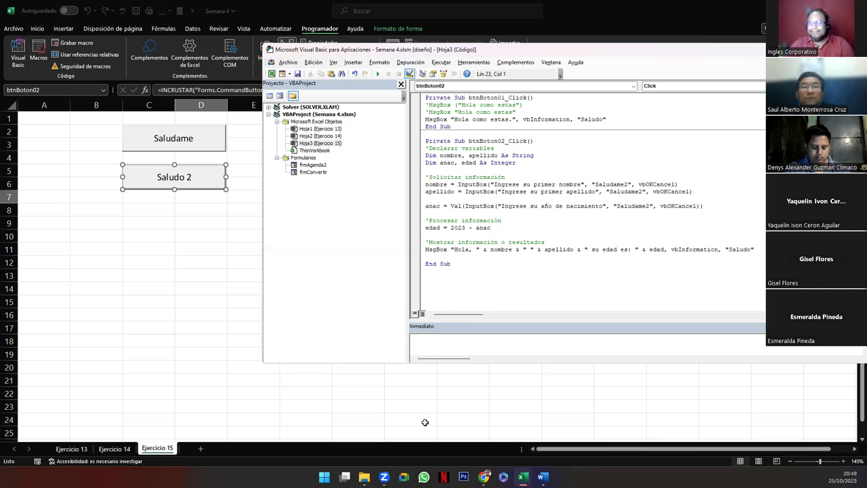
# Step: Insert a comma so the message text reads ', su edad es: '
pyautogui.moveTo(452, 250); pyautogui.dragTo(473, 250)
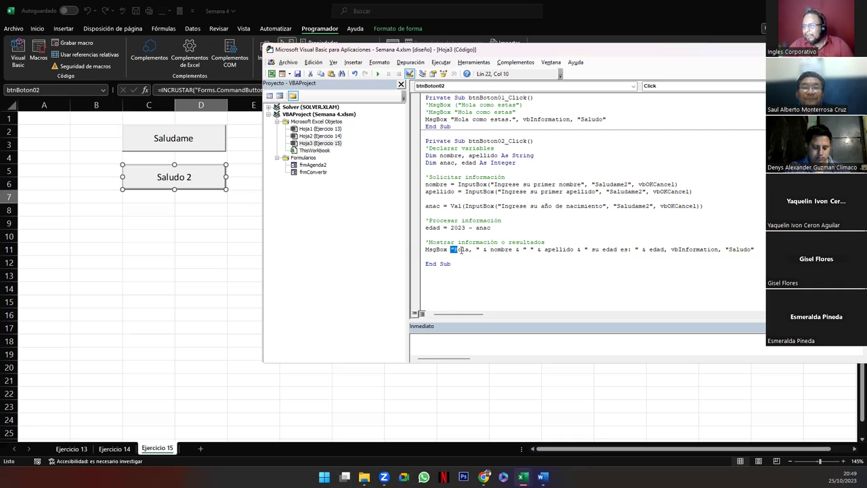
pyautogui.doubleClick(495, 250)
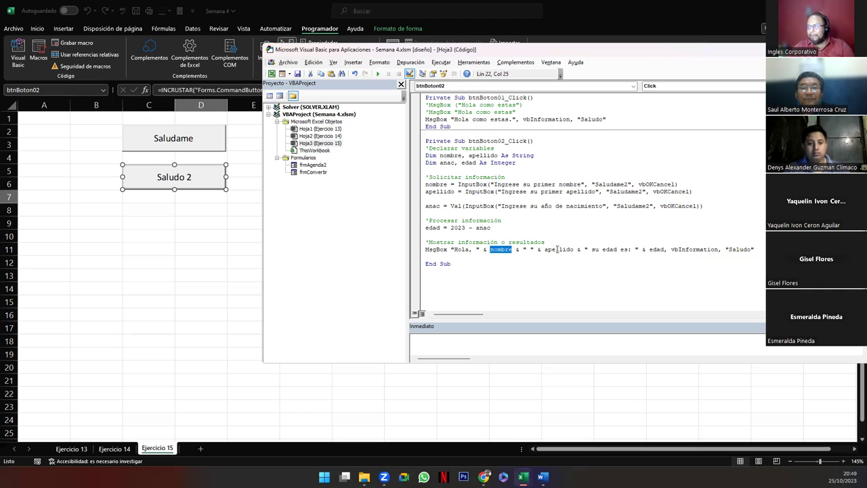
pyautogui.click(548, 249)
pyautogui.doubleClick(553, 249)
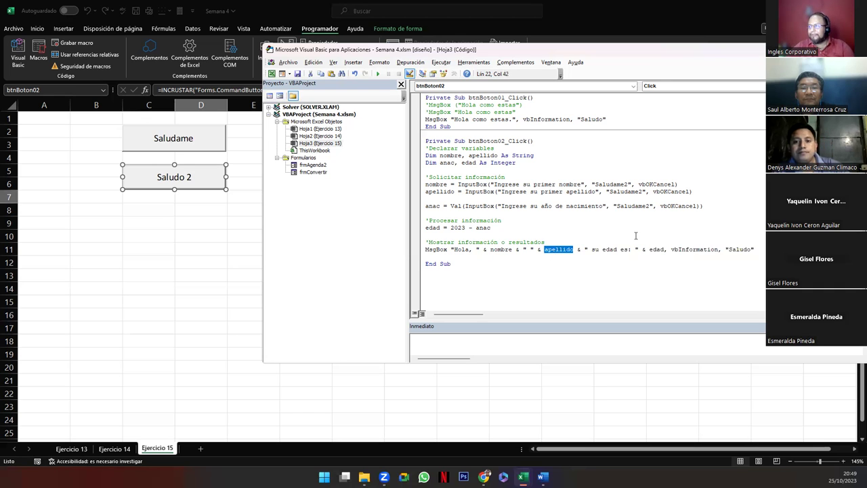
pyautogui.click(587, 250)
pyautogui.write(',')
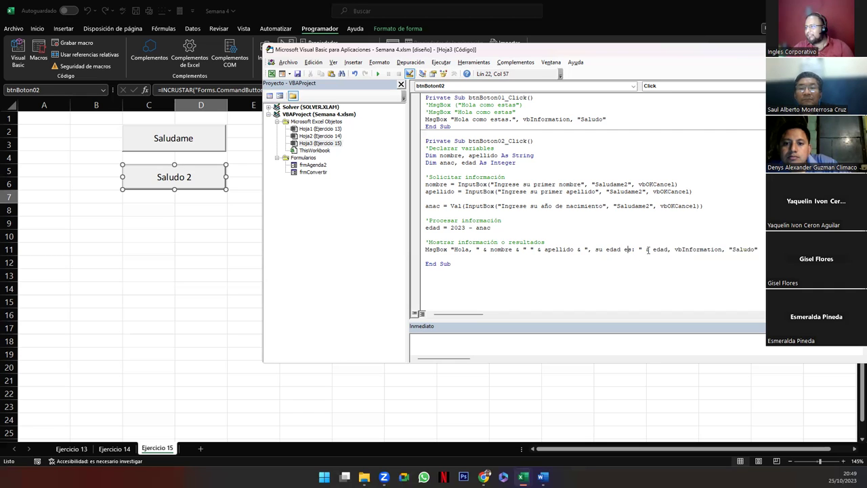
# Step: Delete the blank line between the MsgBox line and End Sub
pyautogui.doubleClick(657, 249)
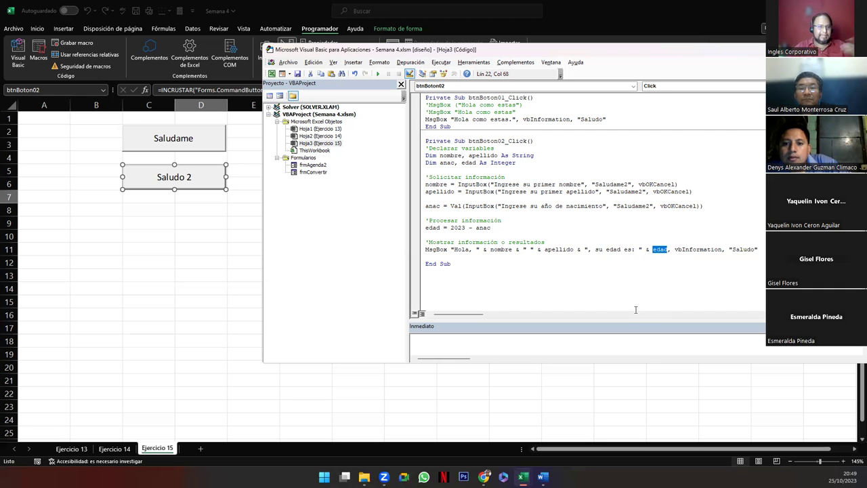
pyautogui.doubleClick(434, 228)
pyautogui.click(591, 274)
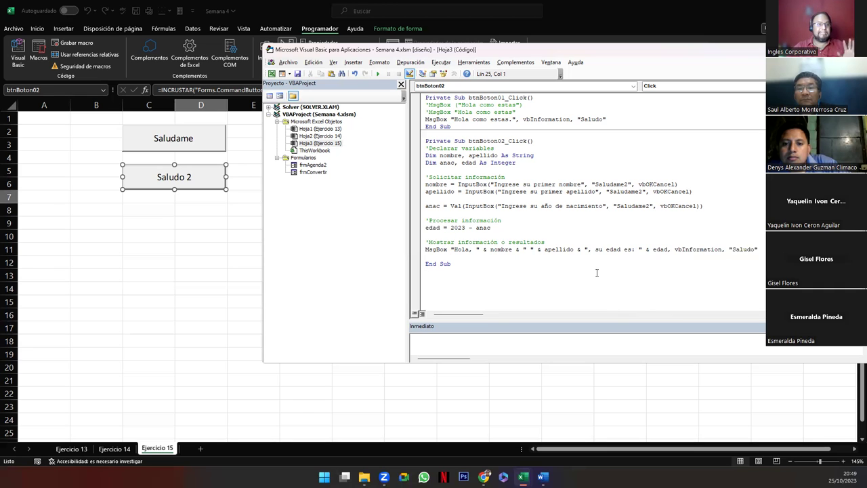
pyautogui.click(715, 257)
pyautogui.press('BackSpace')
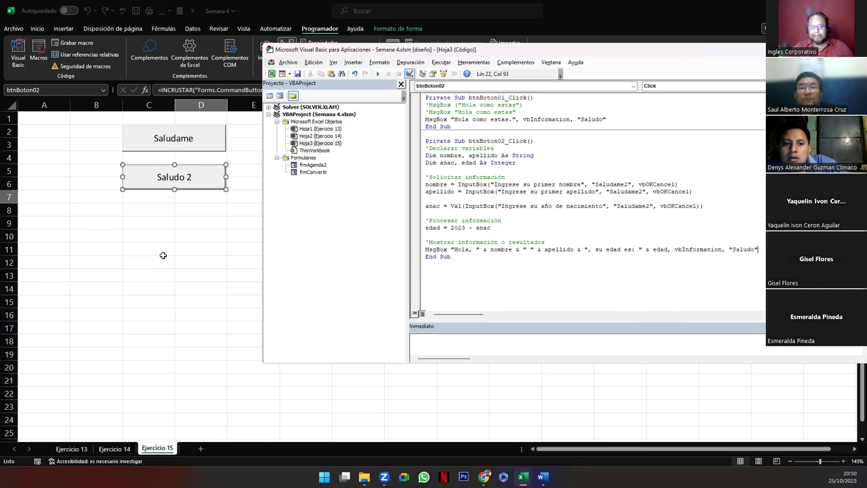
# Step: Turn off Modo Diseño and test Saludo 2 with a name, surname and birth year 2000, getting age 23
pyautogui.click(162, 255)
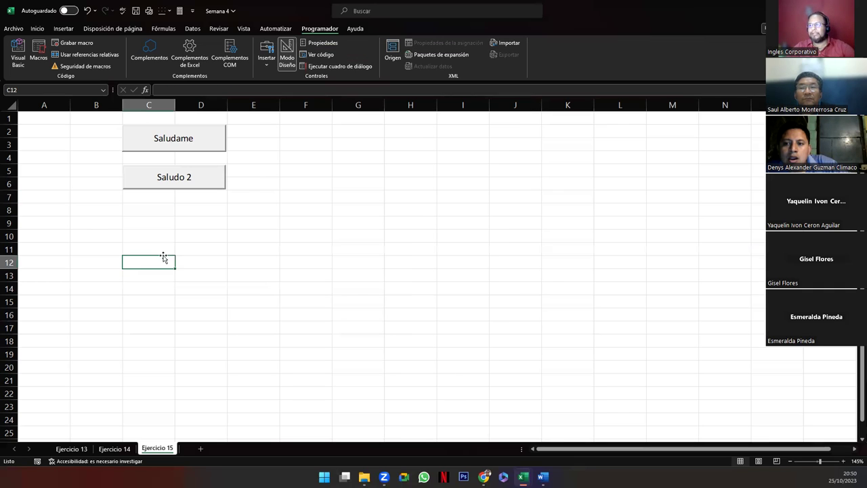
pyautogui.click(287, 61)
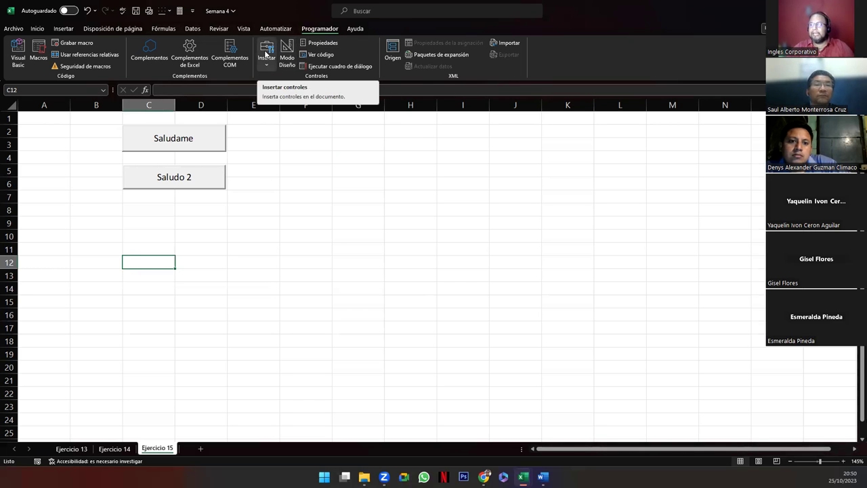
pyautogui.click(174, 179)
pyautogui.write('Carlos')
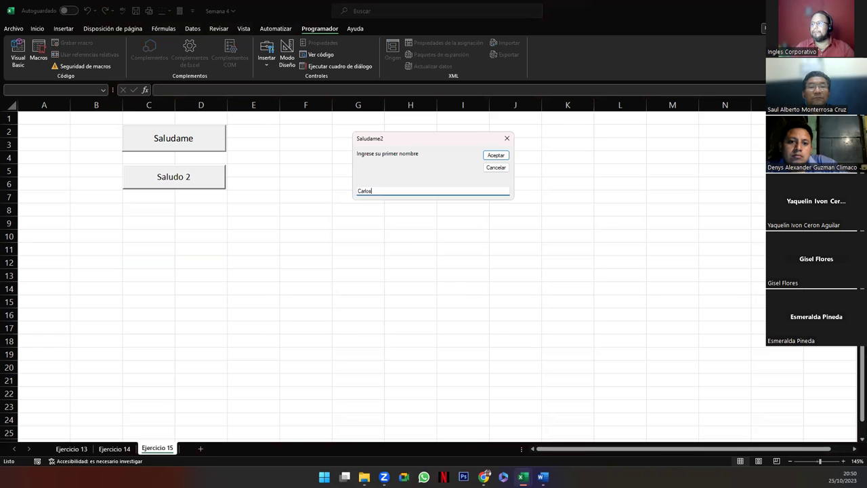
pyautogui.press('Return')
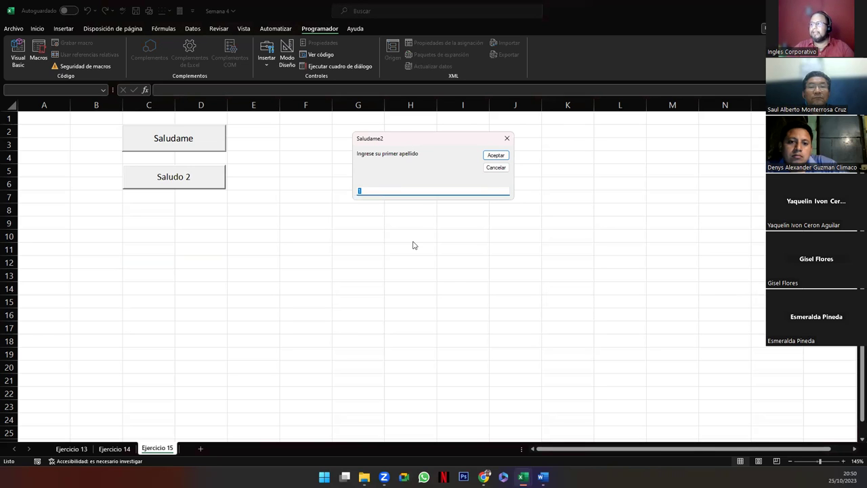
pyautogui.write('Ga')
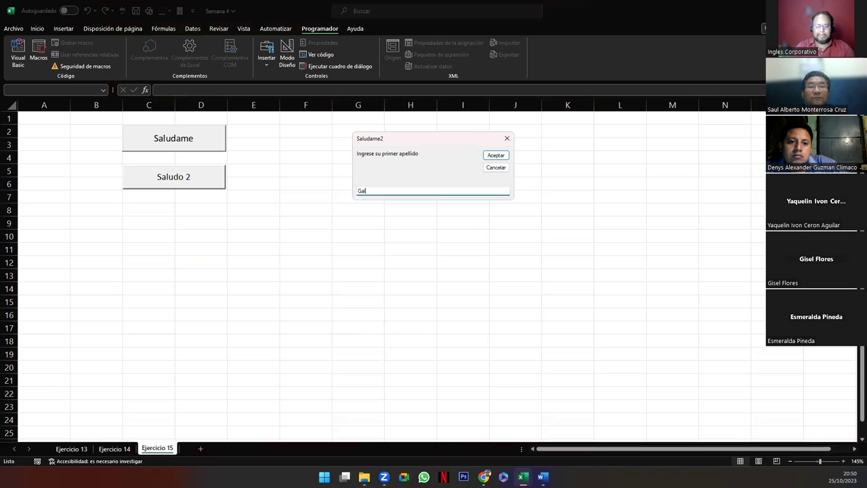
pyautogui.write('ldamez')
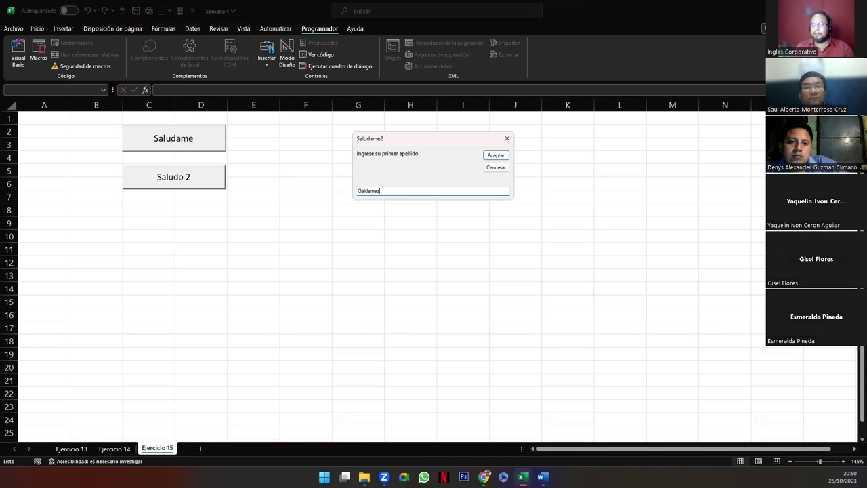
pyautogui.press('Return')
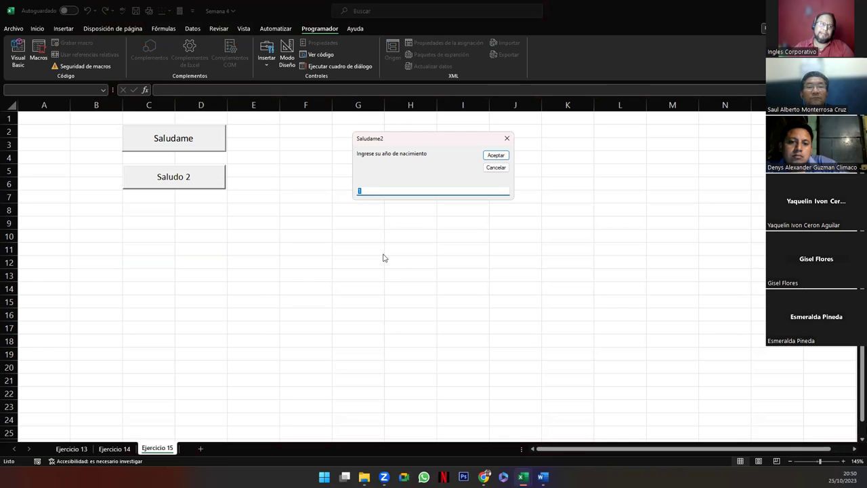
pyautogui.write('2000')
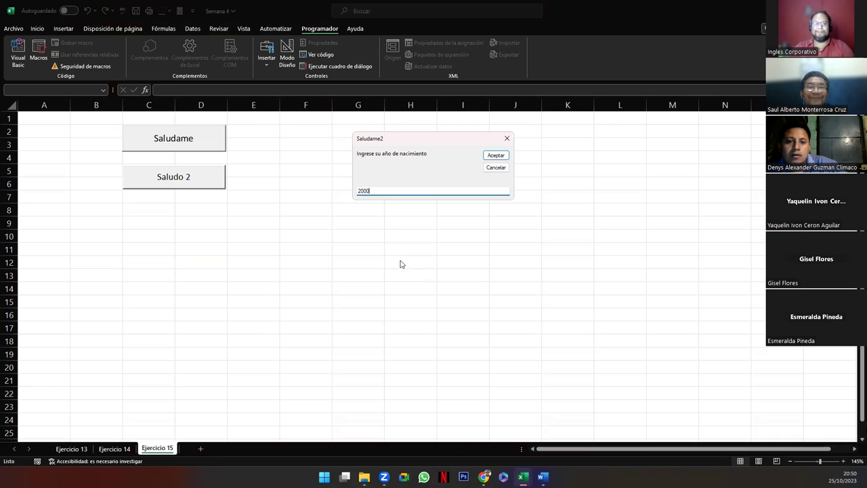
pyautogui.click(496, 156)
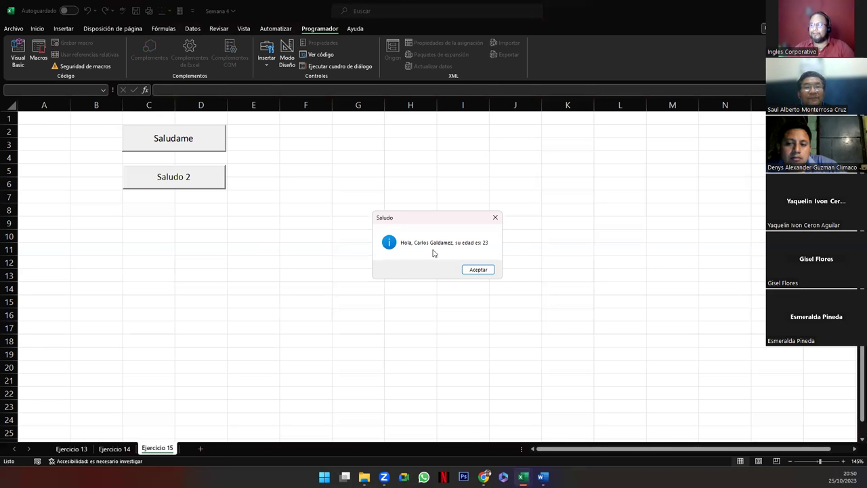
pyautogui.click(477, 269)
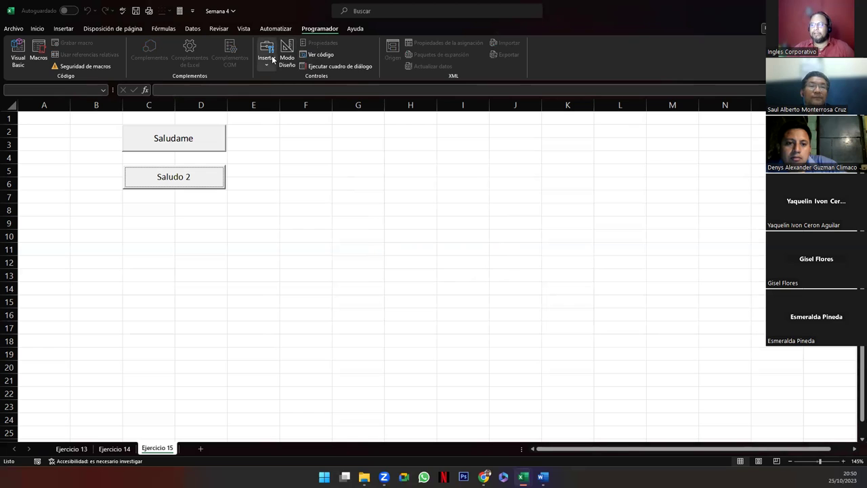
# Step: Open the Visual Basic editor from the Programador tab and click below the macro code
pyautogui.click(21, 58)
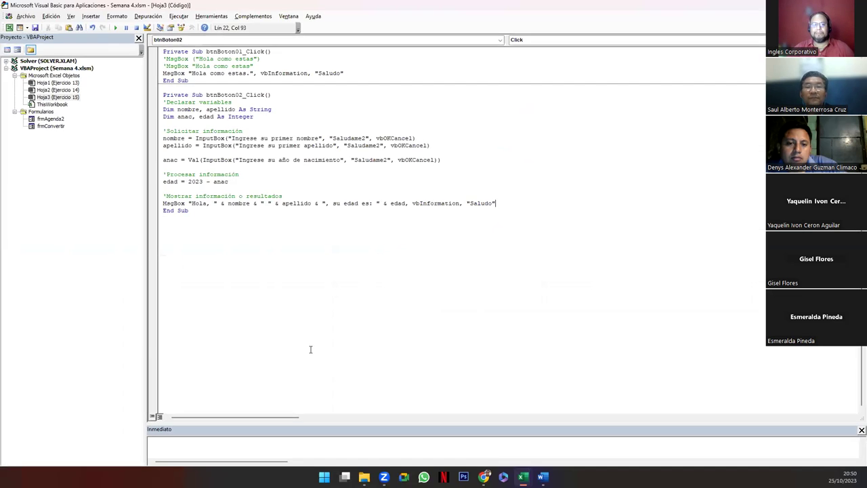
pyautogui.click(326, 257)
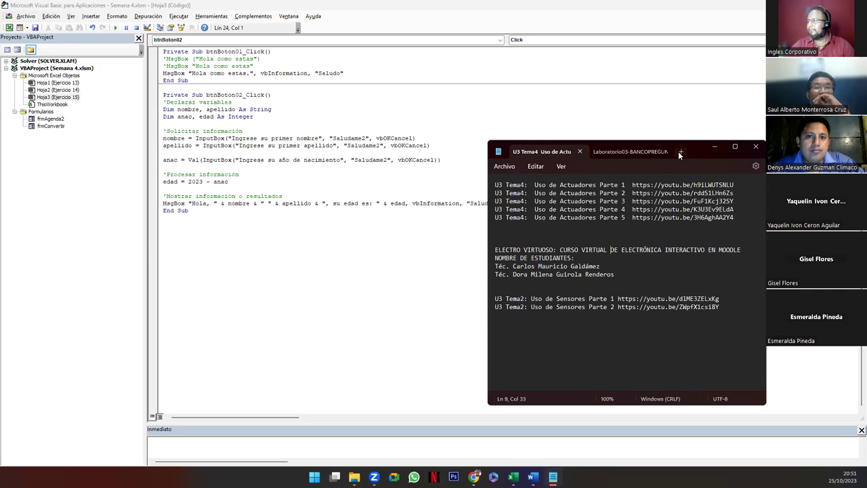
# Step: Open a new Notepad tab and move and enlarge its window
pyautogui.click(680, 151)
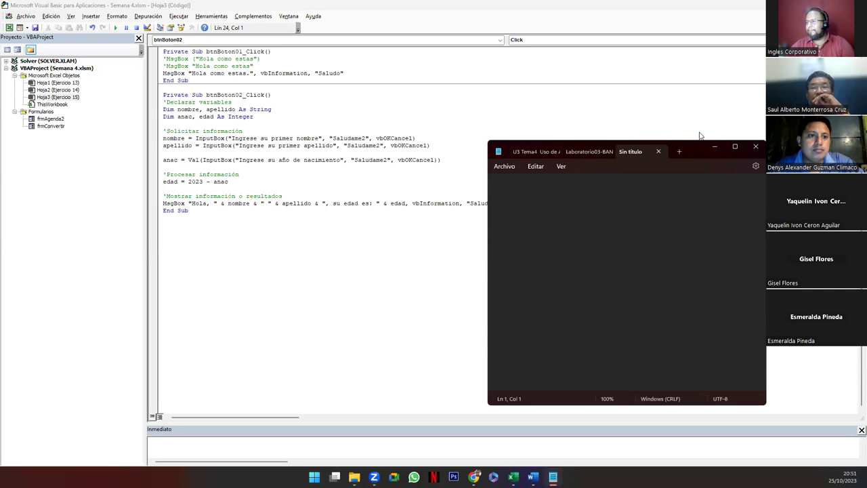
pyautogui.moveTo(701, 145); pyautogui.dragTo(723, 88)
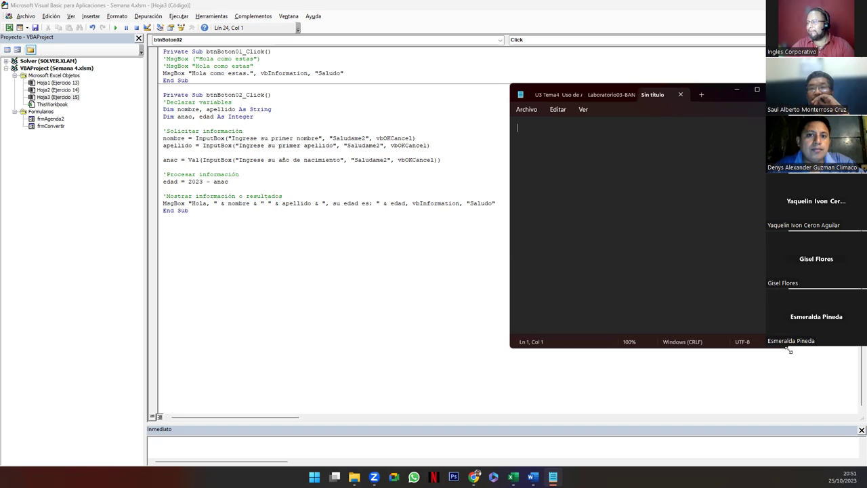
pyautogui.moveTo(789, 349); pyautogui.dragTo(858, 418)
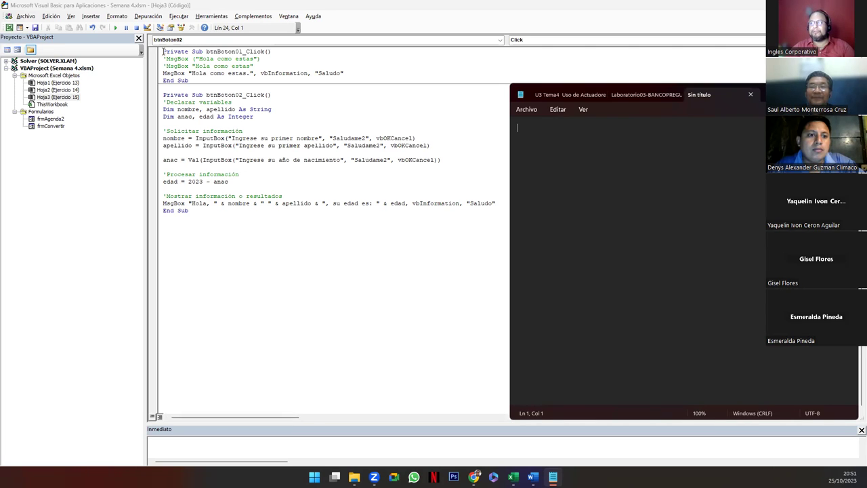
# Step: Write 'Dado el ejemplo de btnBoton02' and, on the next line, 'Realizar el siguiente proceso:'
pyautogui.click(162, 51)
pyautogui.moveTo(163, 51)
pyautogui.mouseDown()
pyautogui.moveTo(199, 80)
pyautogui.moveTo(200, 214)
pyautogui.mouseUp()
pyautogui.hotkey('alt', 'Tab')
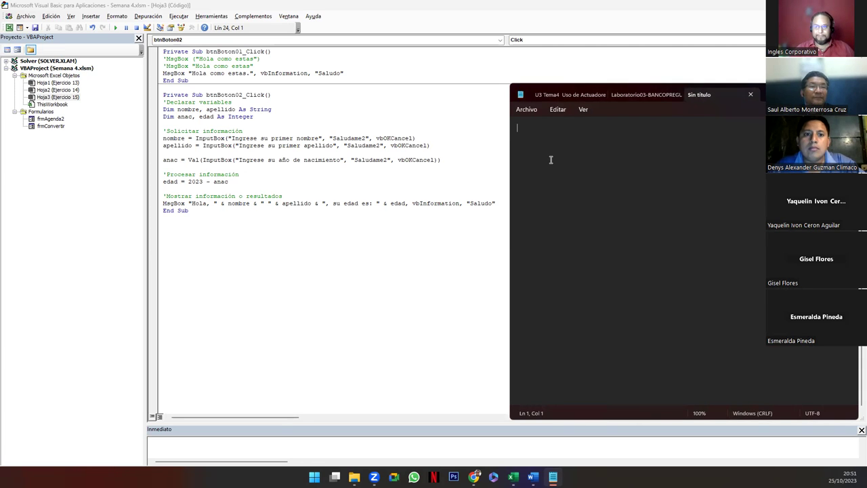
pyautogui.write('Dado el ejemplo de ')
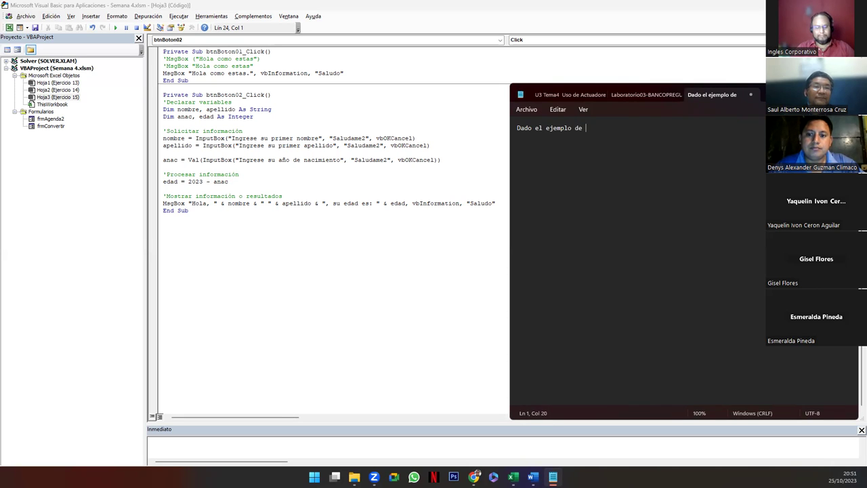
pyautogui.write('btnBoton02')
pyautogui.press('Return')
pyautogui.press('Return')
pyautogui.write('Realizar ')
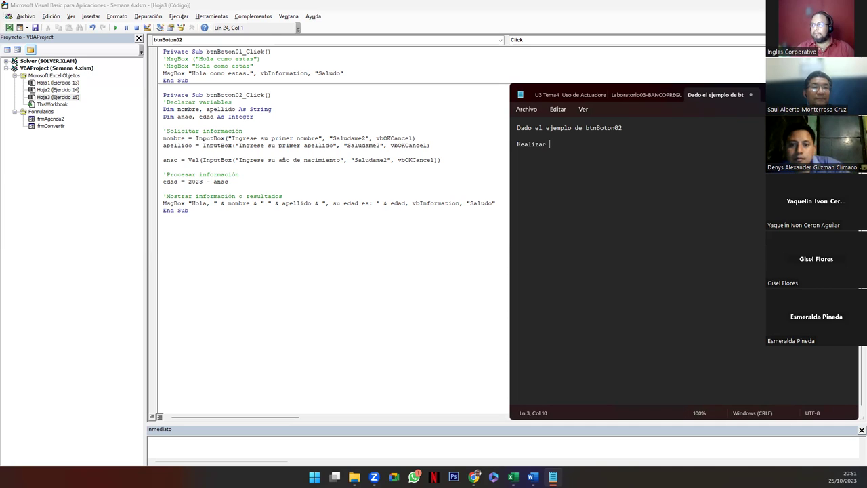
pyautogui.write('el siguien')
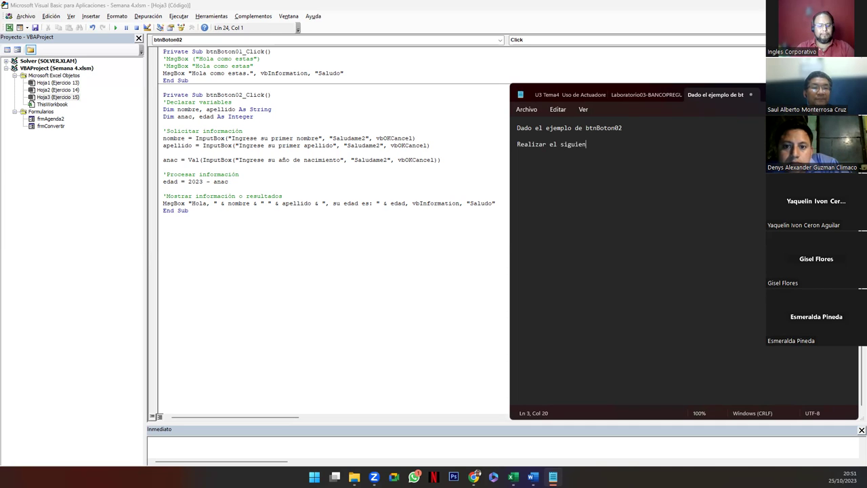
pyautogui.write('te proceso:')
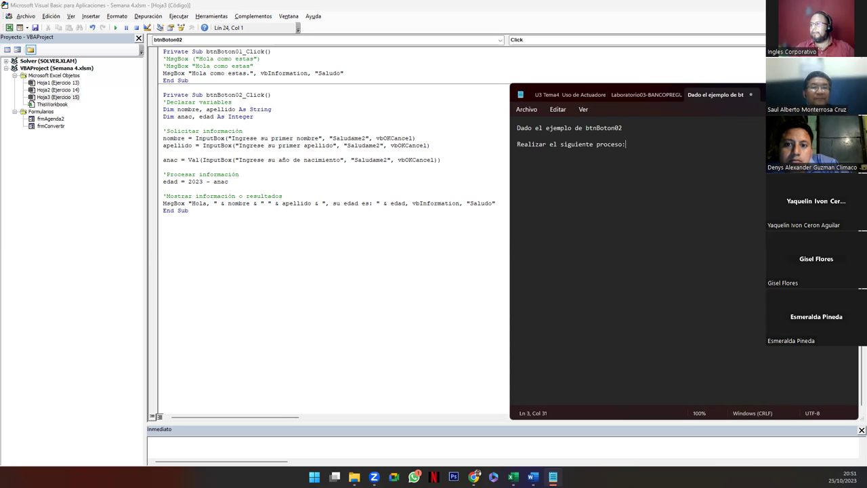
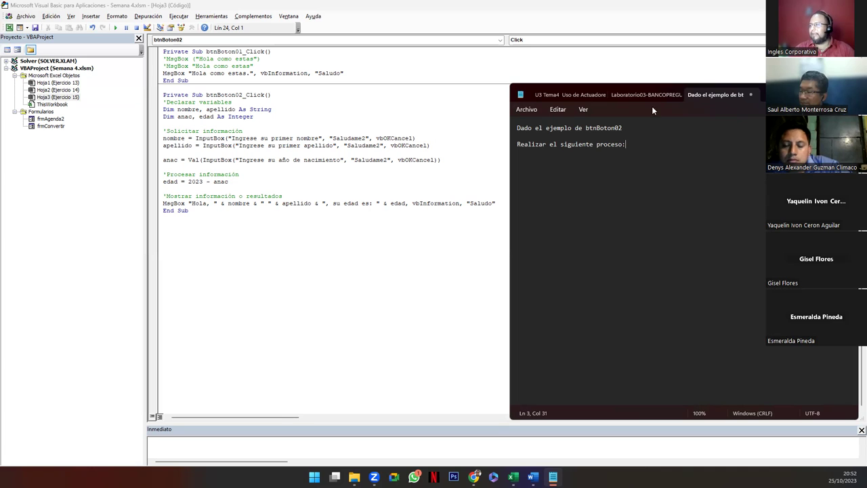
# Step: Write item 1: create a button named btnCalcularSueldo with Caption 'Calcular Sueldo'
pyautogui.moveTo(782, 94); pyautogui.dragTo(447, 80)
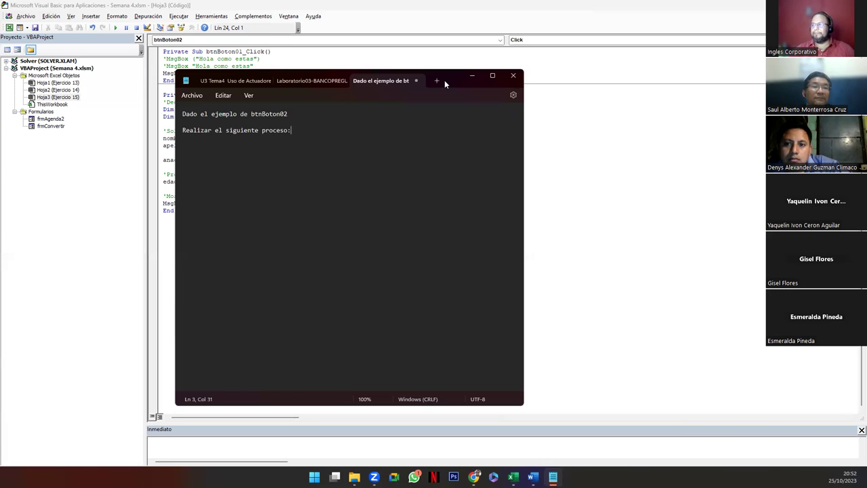
pyautogui.press('Return')
pyautogui.press('Return')
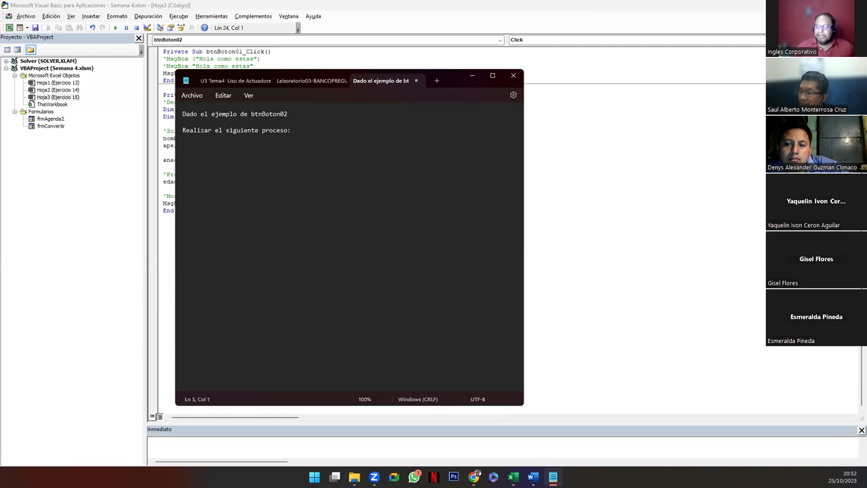
pyautogui.write('1.Crear un boton que se ll')
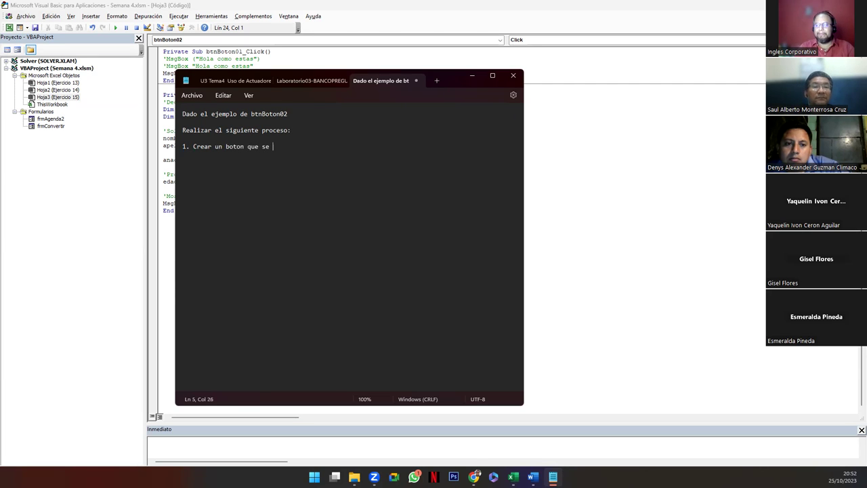
pyautogui.write('ame: btnCalcularSueldo')
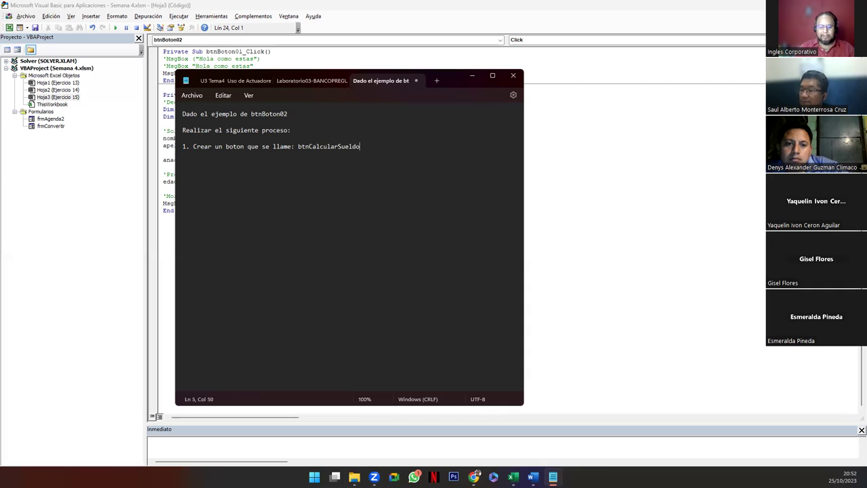
pyautogui.write(' (Capt')
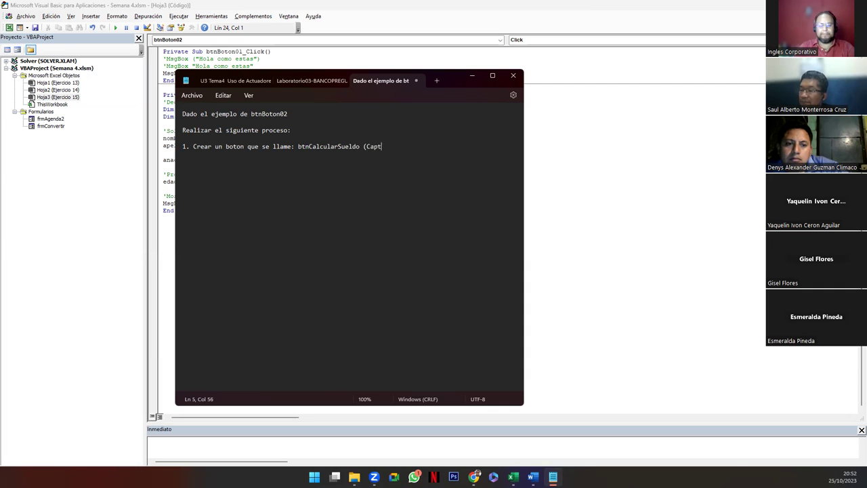
pyautogui.write('name), en ')
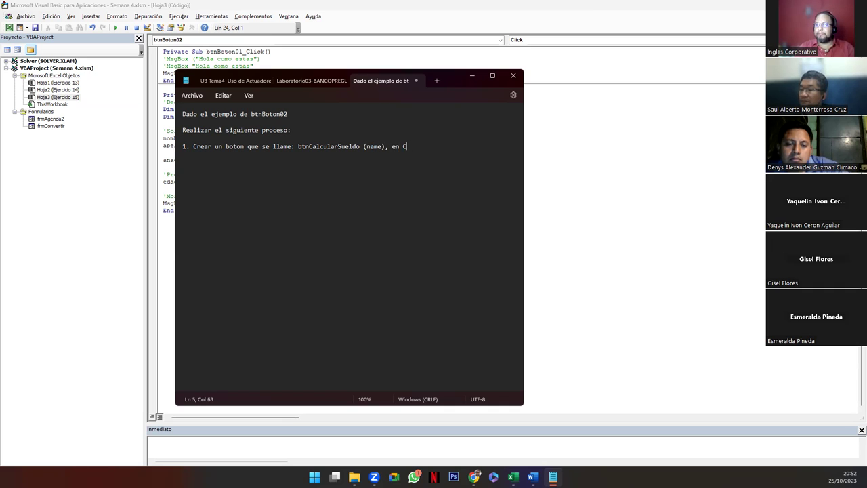
pyautogui.write('aption')
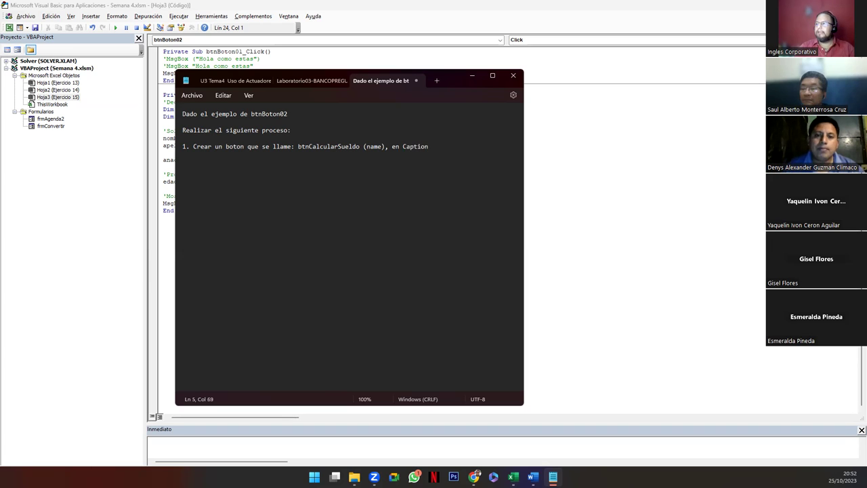
pyautogui.write(': ')
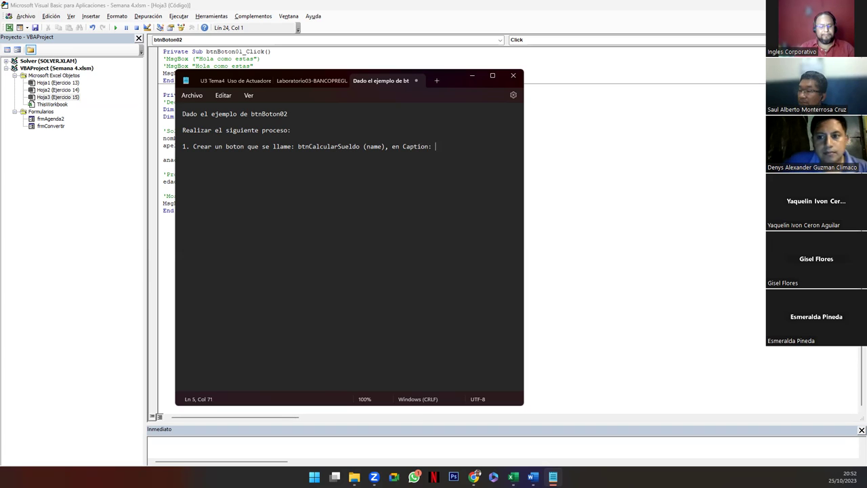
pyautogui.write('Calcular Sueldo')
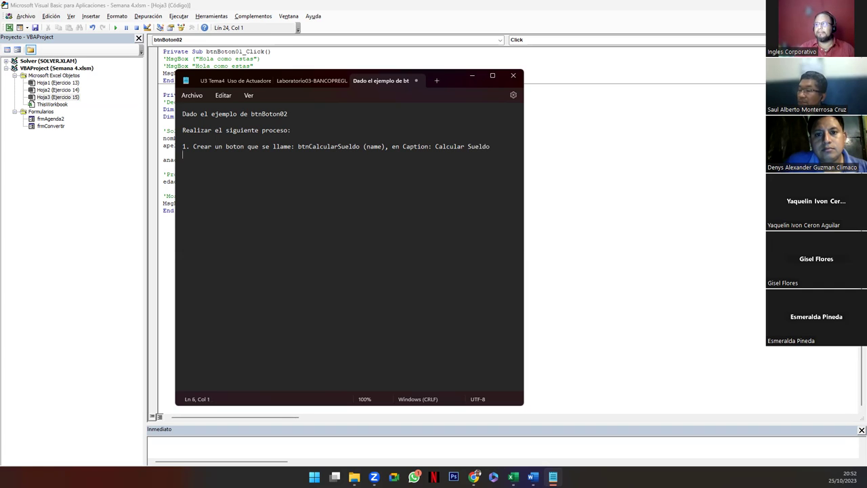
pyautogui.write('2')
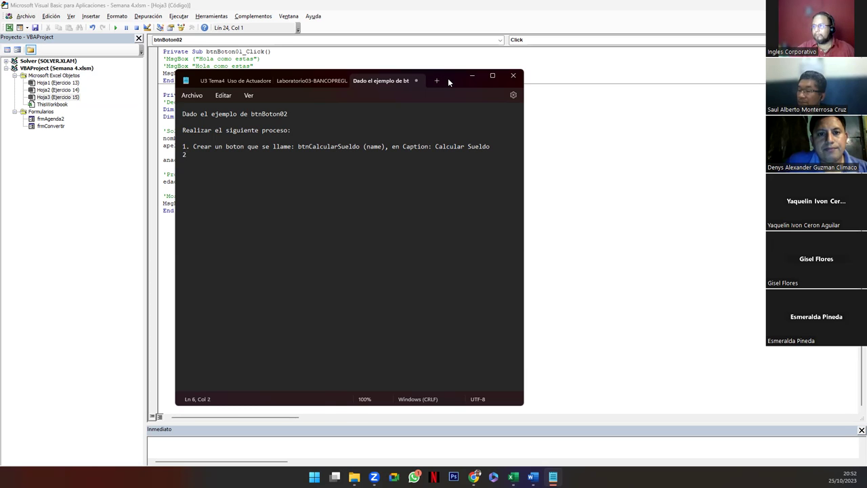
pyautogui.moveTo(449, 81); pyautogui.dragTo(669, 113)
# Step: Write item 2 'Declara variables' with indented a) nombre, b) apellido, c) sueldo base del empleado
pyautogui.write('. Declara Va')
pyautogui.write('riables para los siguiente')
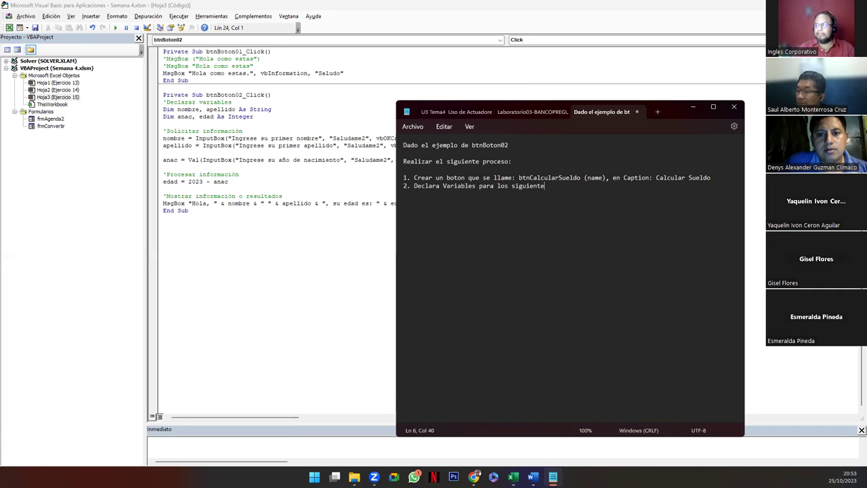
pyautogui.write('it')
pyautogui.write(' a solicitar:')
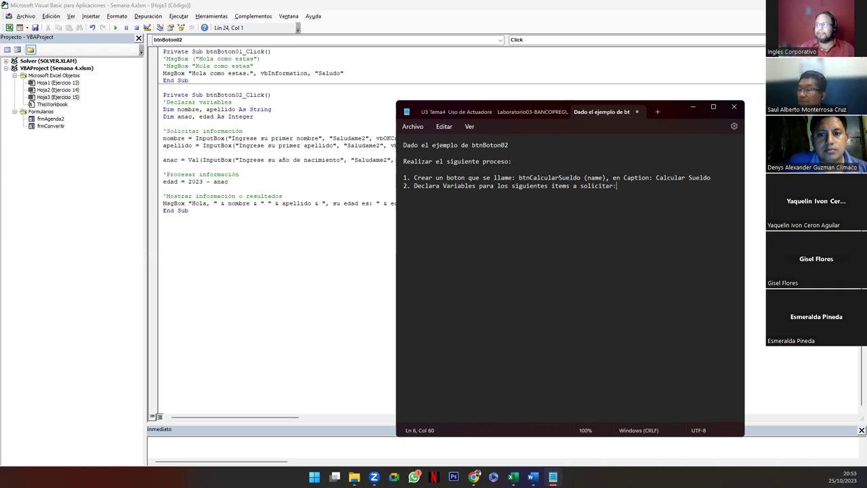
pyautogui.write('a)')
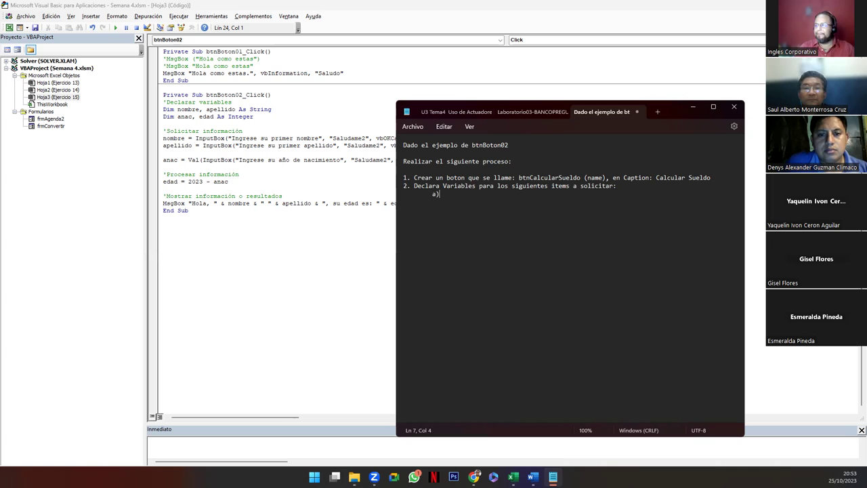
pyautogui.write(' Nombre del empleado:')
pyautogui.press('Return')
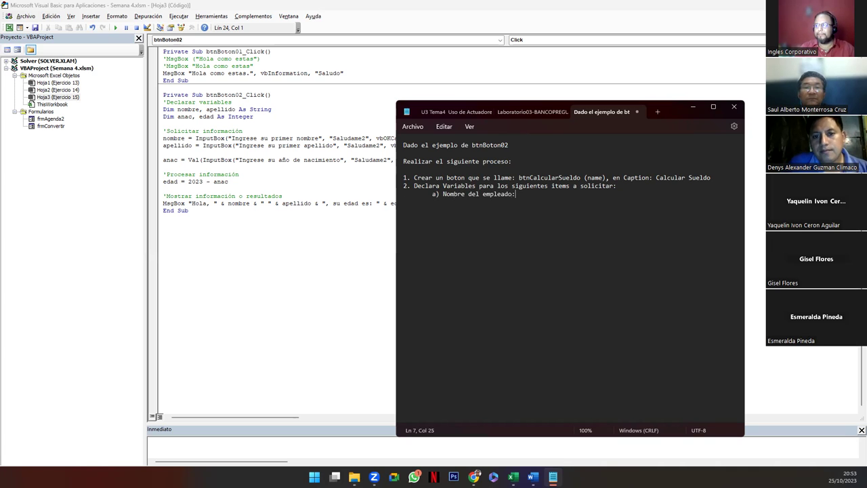
pyautogui.press('Tab')
pyautogui.write('b)')
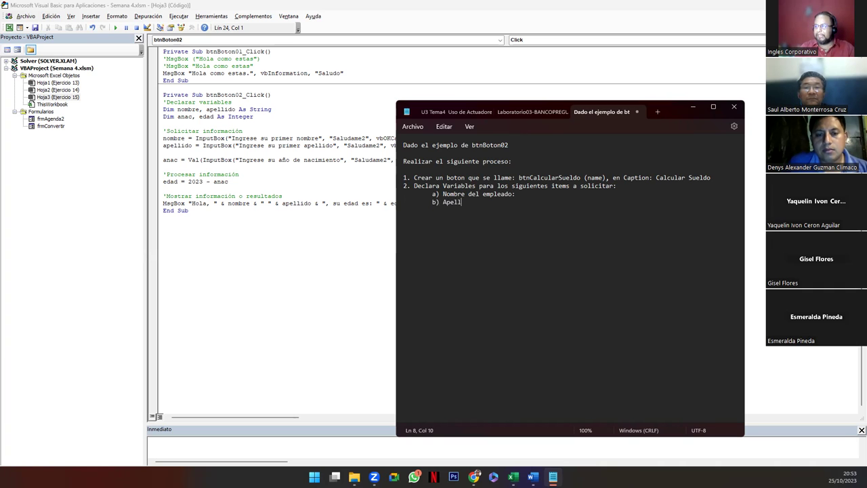
pyautogui.write(' empleado:')
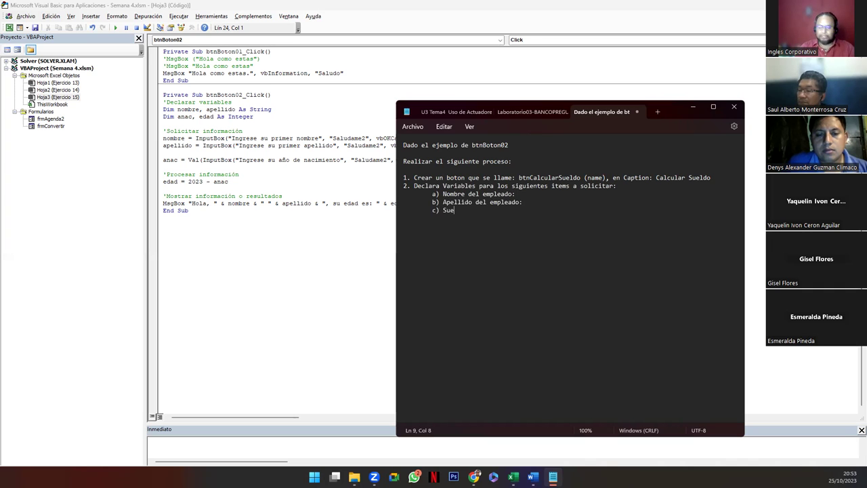
pyautogui.write('c) Sueldo')
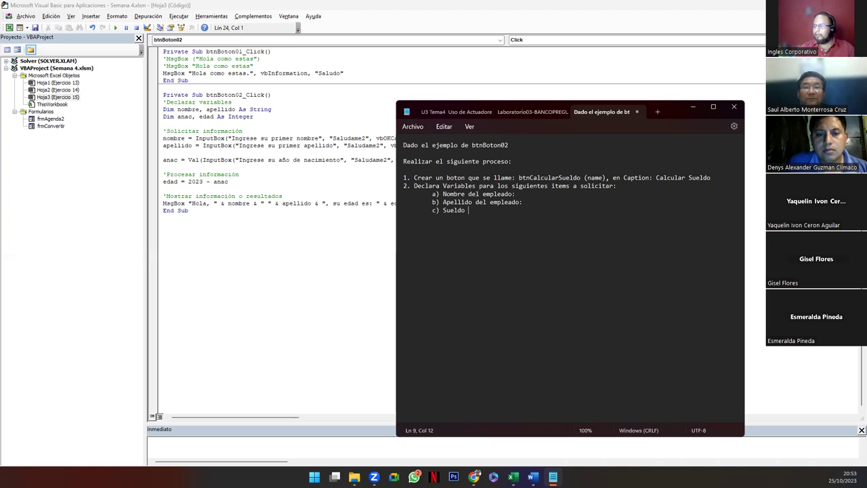
pyautogui.write('base')
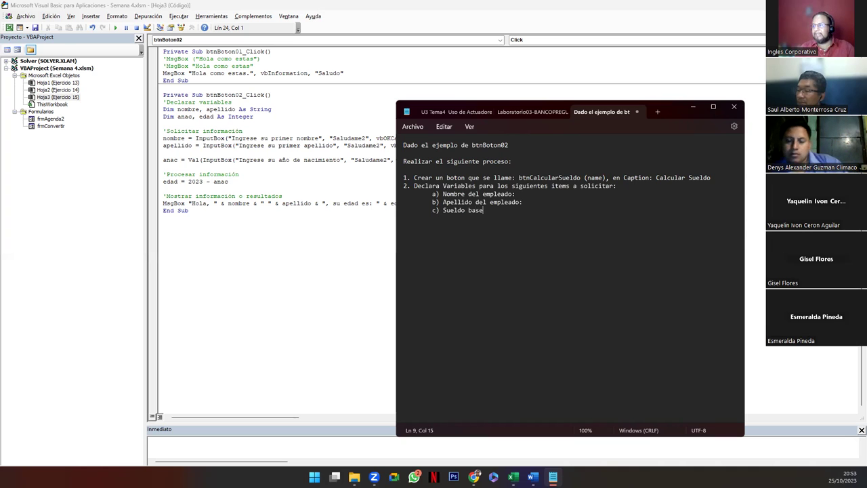
pyautogui.write(' del empleado')
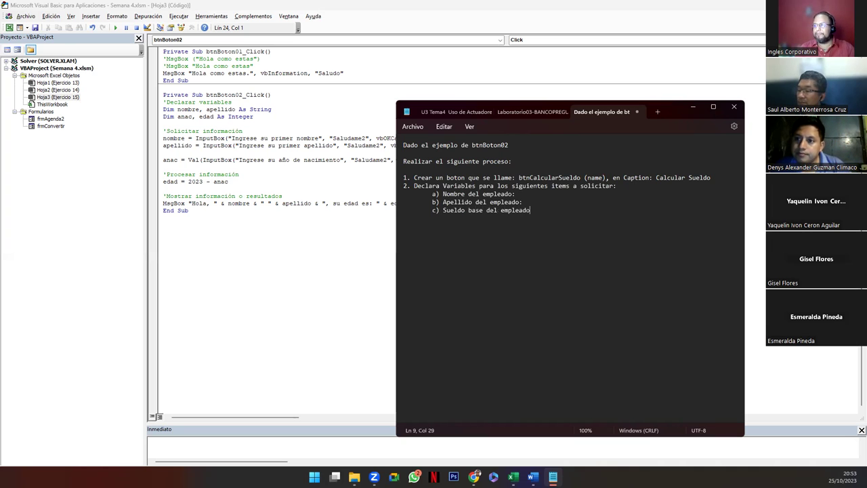
pyautogui.write(':')
pyautogui.press('Return')
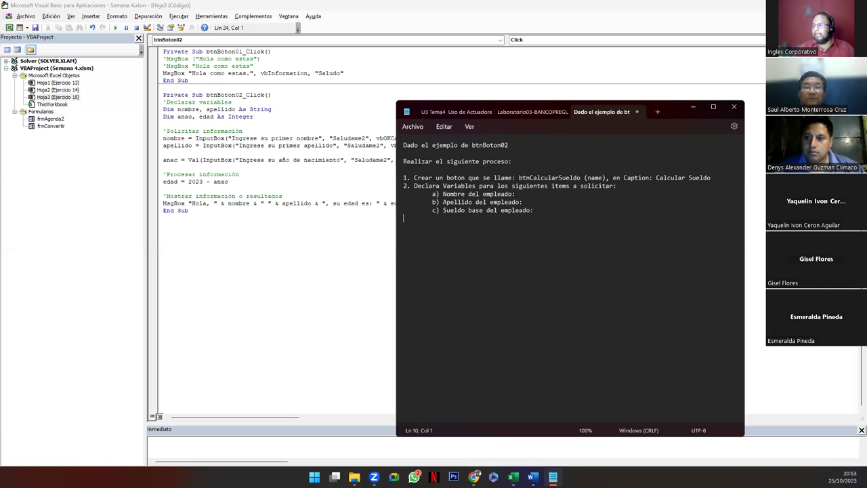
# Step: Add item 3 (nombre and apellido as String) and item 4 (sueldo as Float)
pyautogui.write('3. ')
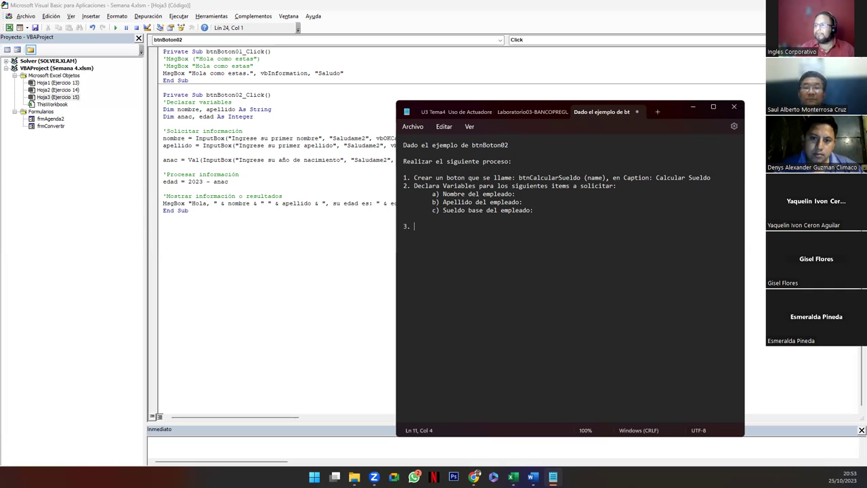
pyautogui.write('Solicitar el nombre y apelli')
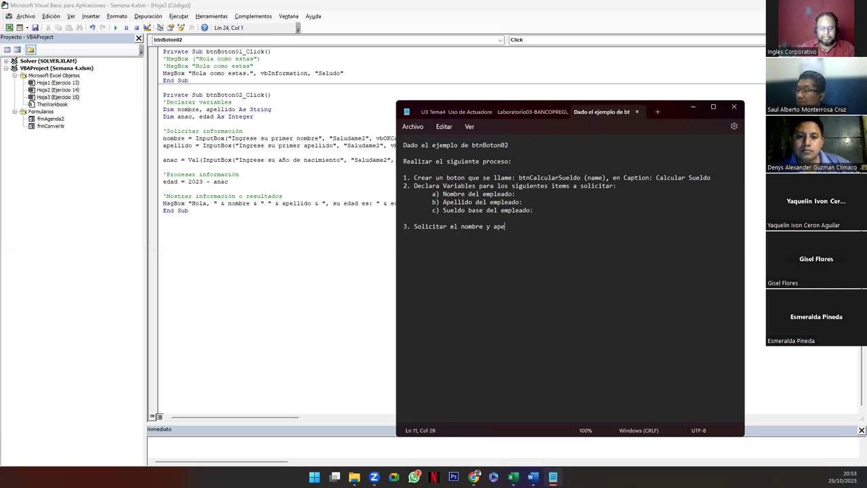
pyautogui.write('do como tip')
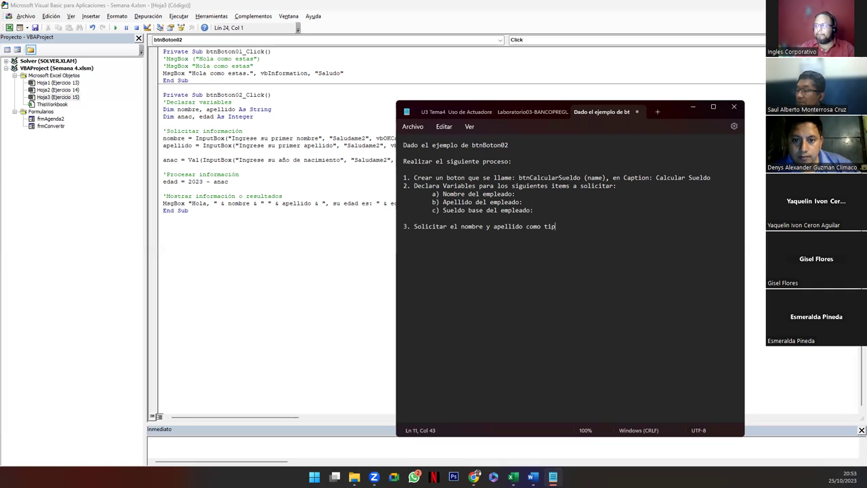
pyautogui.write('o String')
pyautogui.press('Return')
pyautogui.write('4. El sueldo debera ser de ')
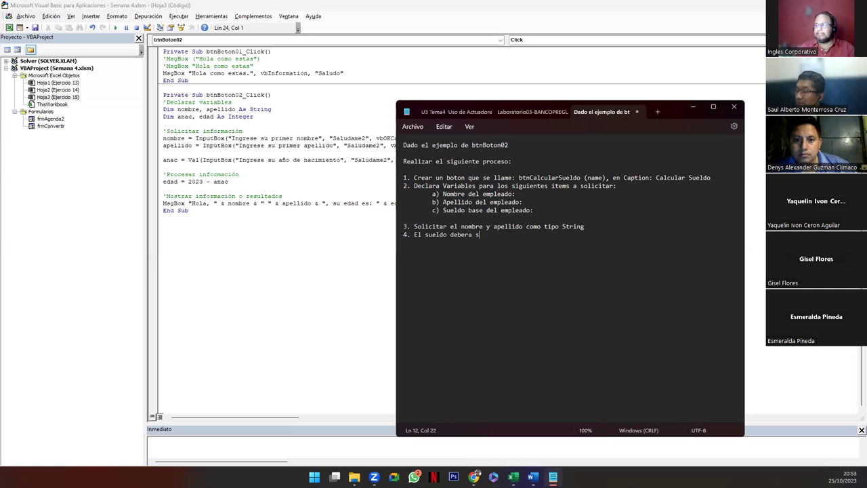
pyautogui.write('tipo ')
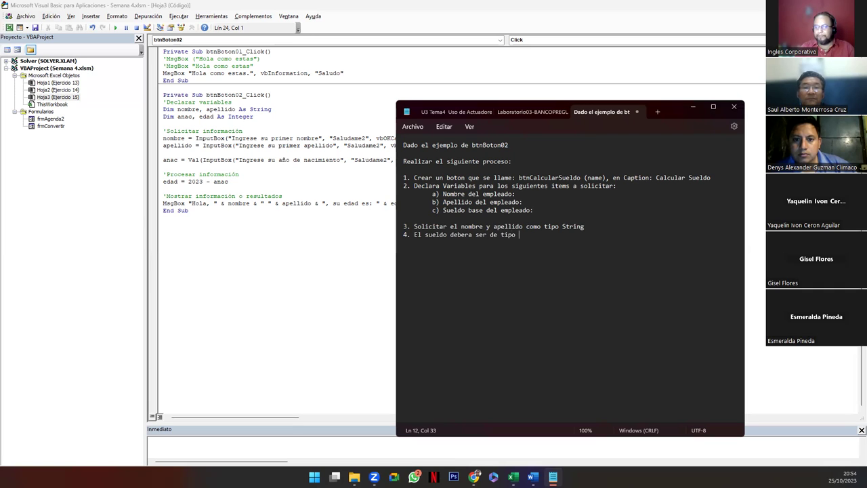
pyautogui.write('Fl')
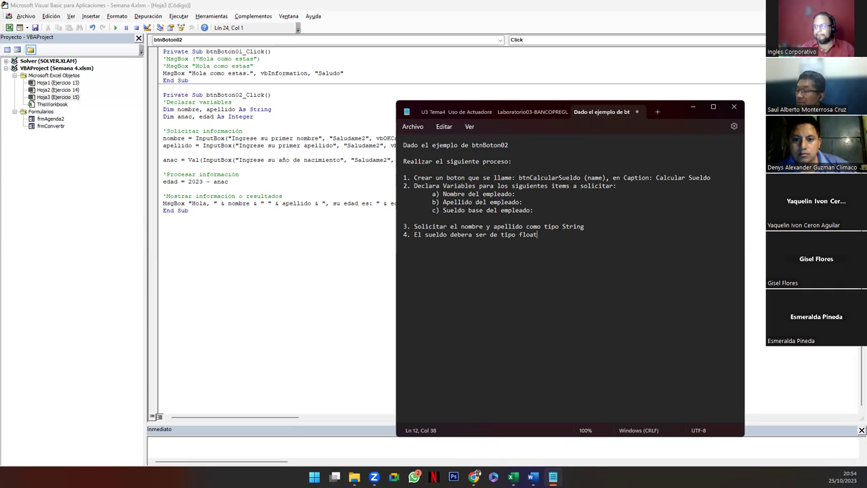
pyautogui.press('Return')
pyautogui.press('Return')
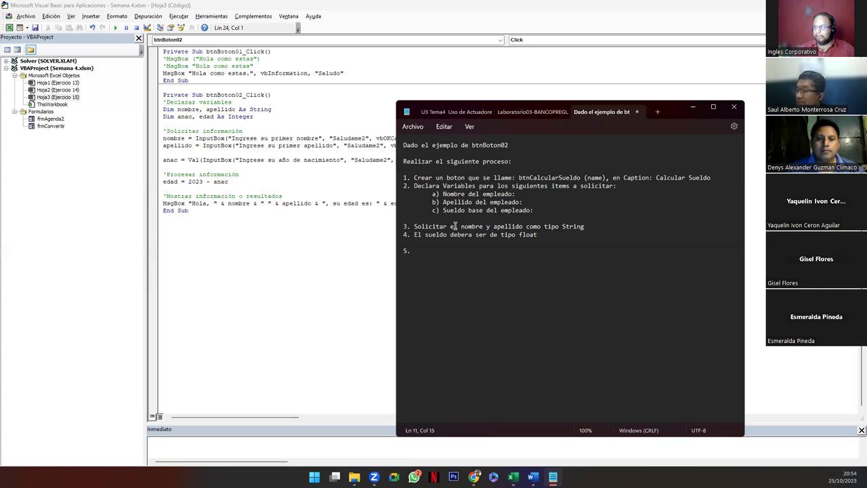
# Step: Write item 5 requesting name and surname in separate InputBox windows, then item 6 requesting the salary
pyautogui.moveTo(414, 227); pyautogui.dragTo(456, 226)
pyautogui.hotkey('ctrl', 'y')
pyautogui.write('E')
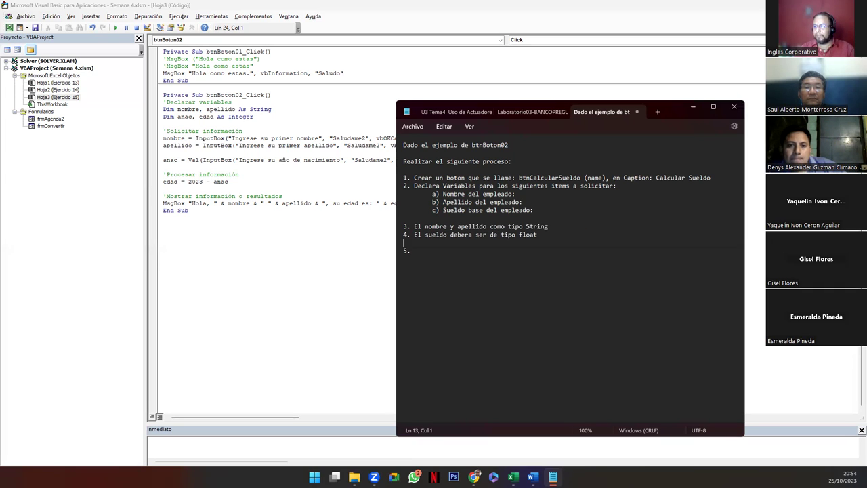
pyautogui.write('Solicite al usuario ')
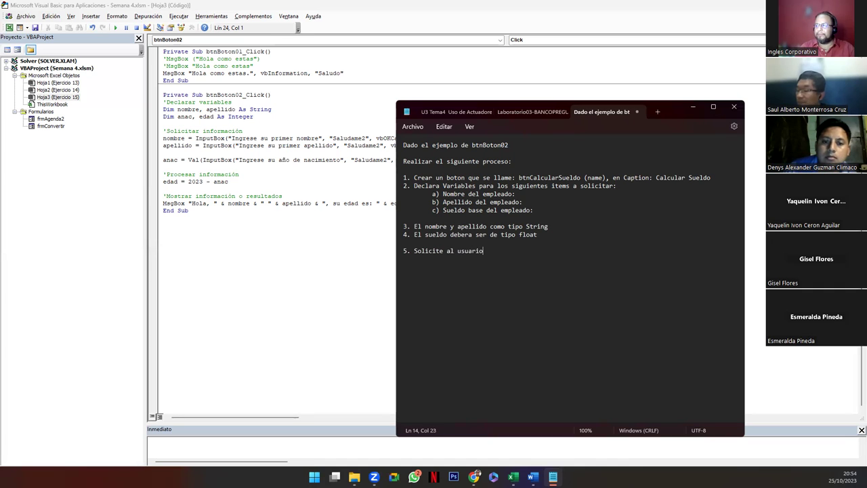
pyautogui.write('ingresar u')
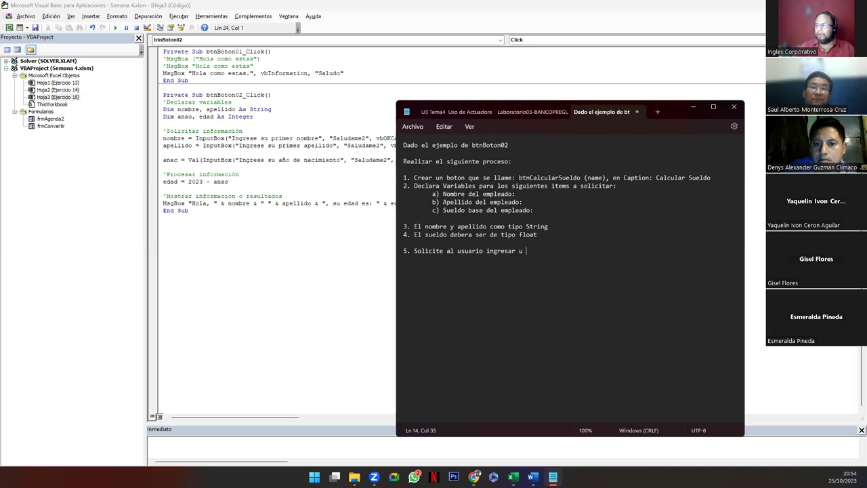
pyautogui.write('n nomb')
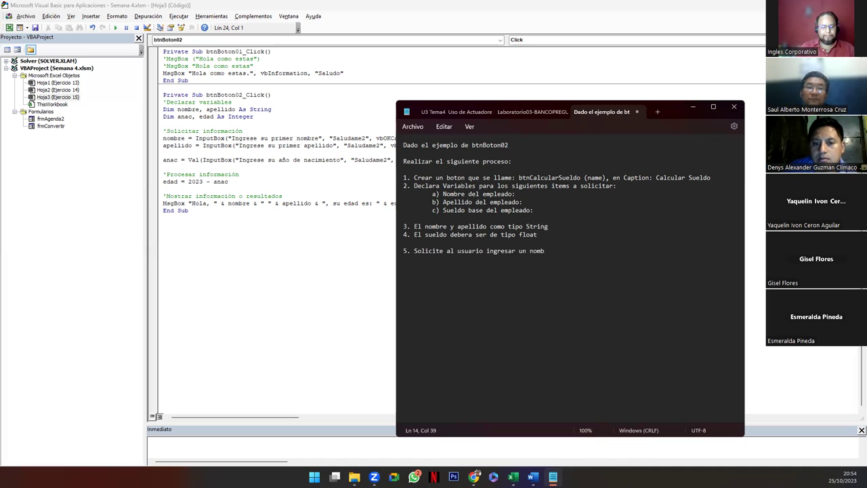
pyautogui.write('re y luego un apellido, en ventanas distintas ')
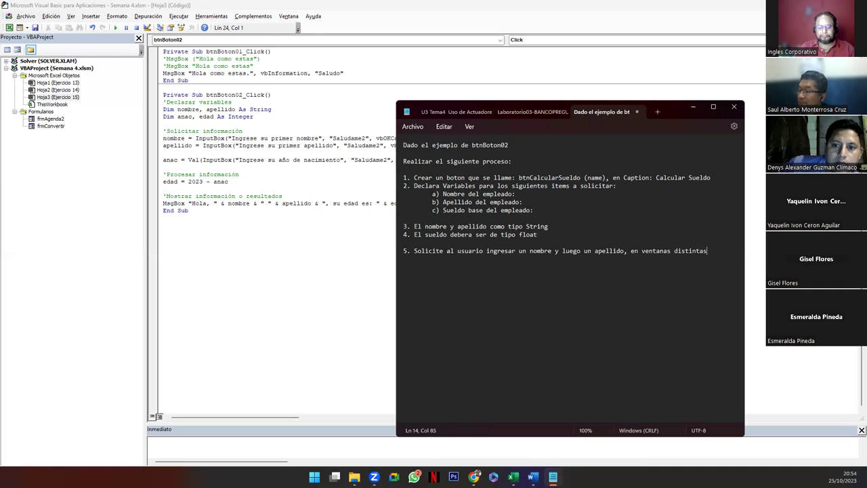
pyautogui.write('(usando inputb')
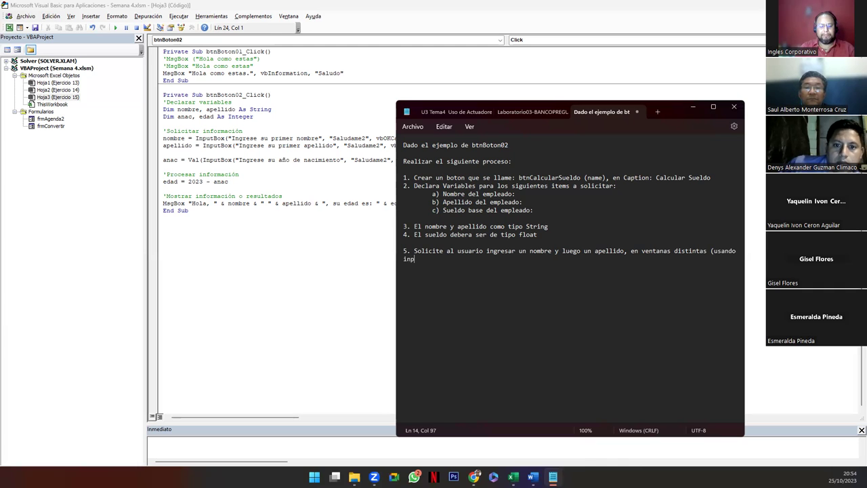
pyautogui.write('ox)')
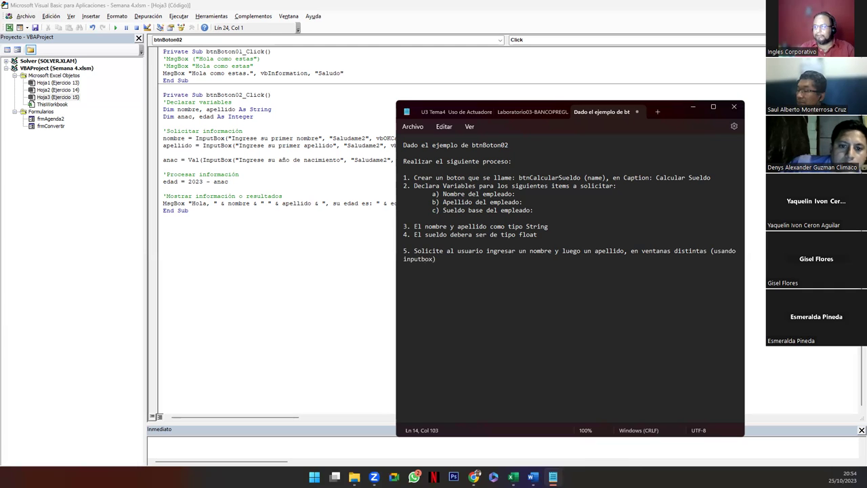
pyautogui.write('.')
pyautogui.press('Return')
pyautogui.write('6. Solicite al usuario ingresar ')
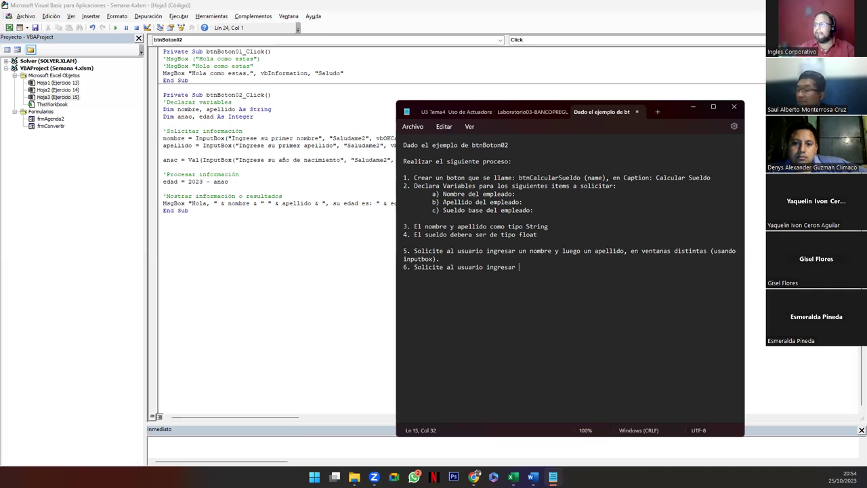
pyautogui.write('el salario ')
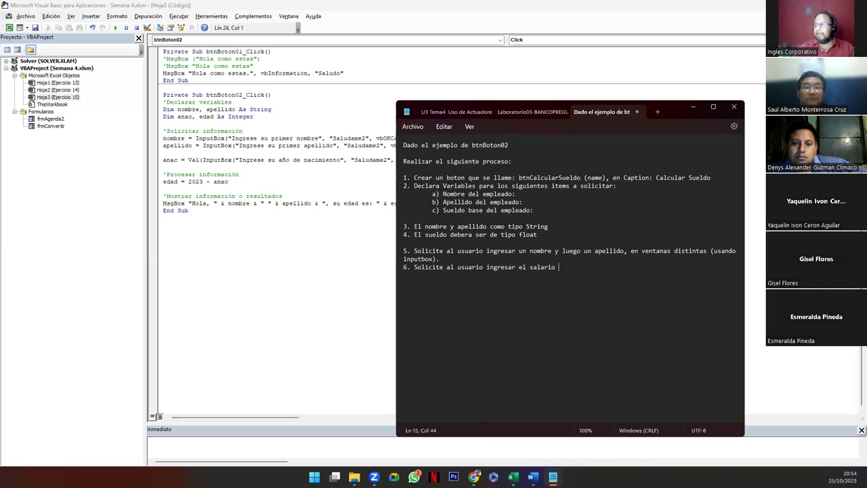
pyautogui.write('a calcular des')
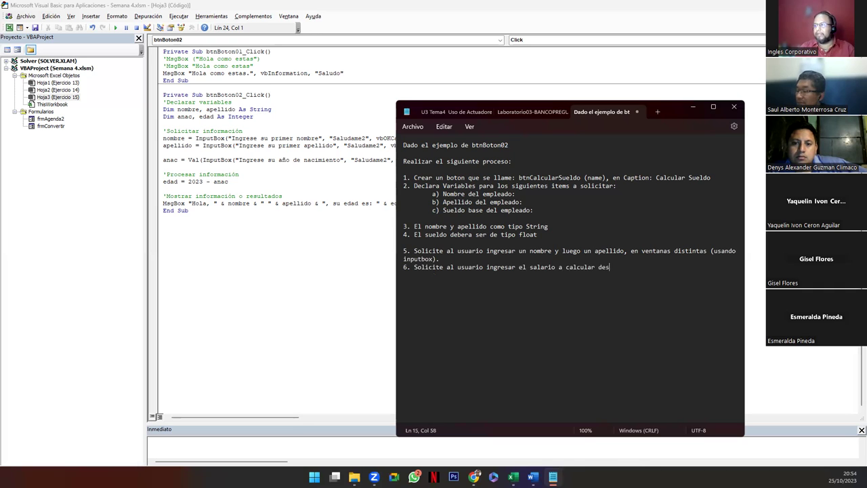
pyautogui.write('cuentos.')
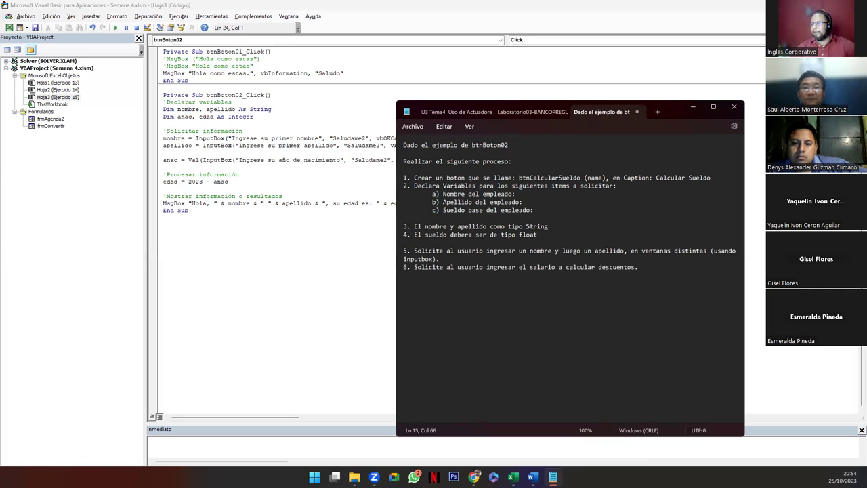
# Step: Add item 7: perform operations with the salary to obtain ISSS, AFP and RENTA
pyautogui.press('Return')
pyautogui.write('7. Calcul')
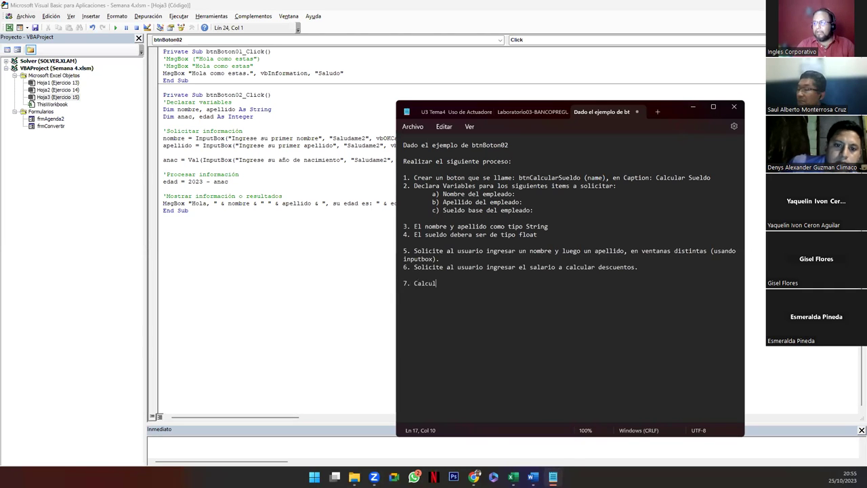
pyautogui.write('e')
pyautogui.press('BackSpace')
pyautogui.press('BackSpace')
pyautogui.press('BackSpace')
pyautogui.write('Realice las operaciones usando el sueldo para obtne')
pyautogui.press('BackSpace')
pyautogui.write('n')
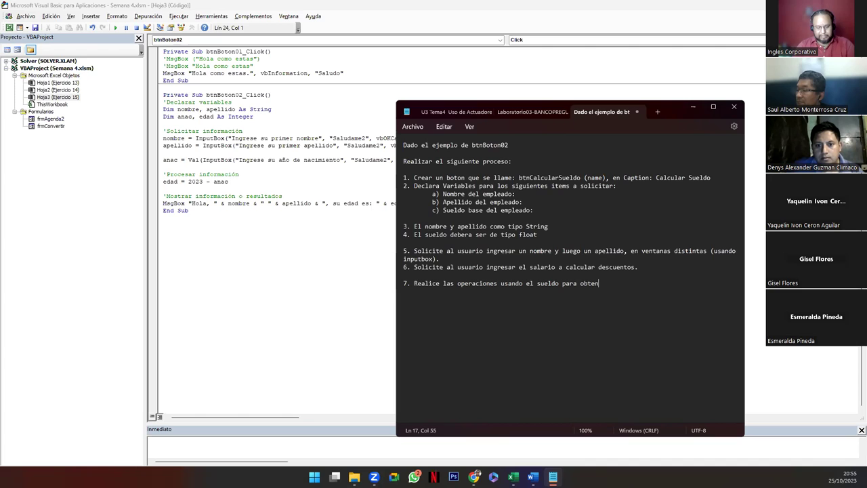
pyautogui.write('er: ISSS, AFP, RE')
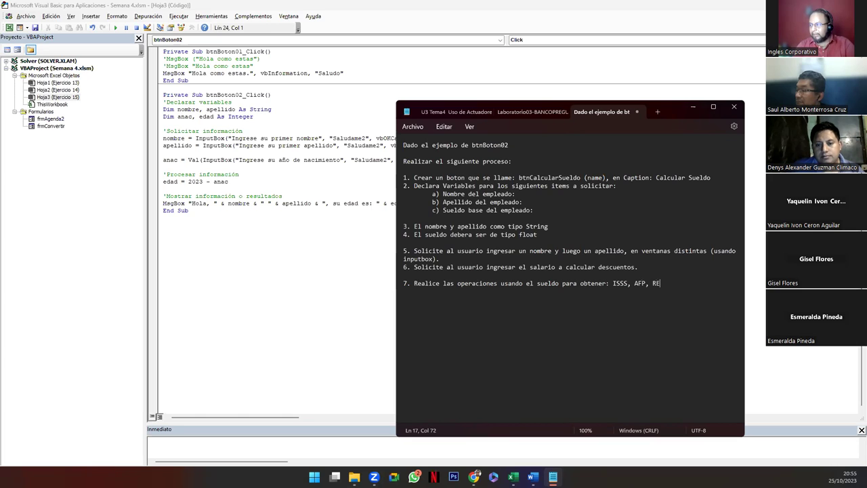
pyautogui.write('NTA.')
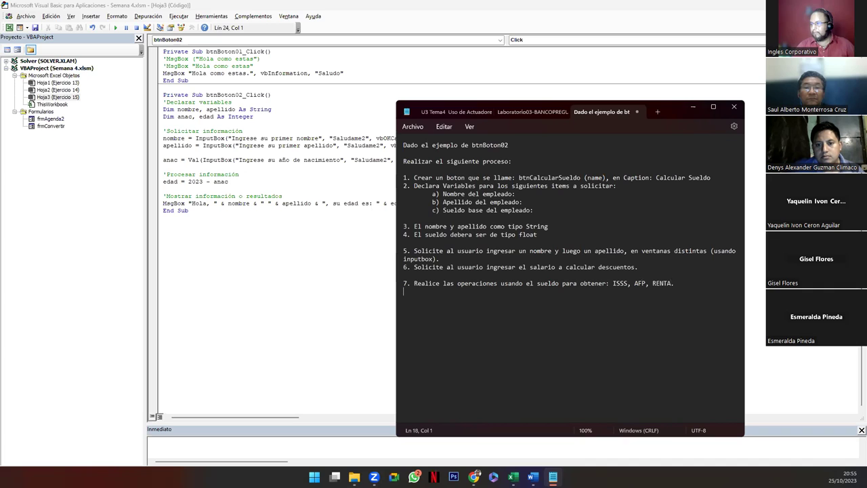
pyautogui.press('Return')
# Step: Add item 8 with internal rates ISSS = 3%, AFP = 6.25% and Renta = 10%, then begin item 9
pyautogui.write('8. ')
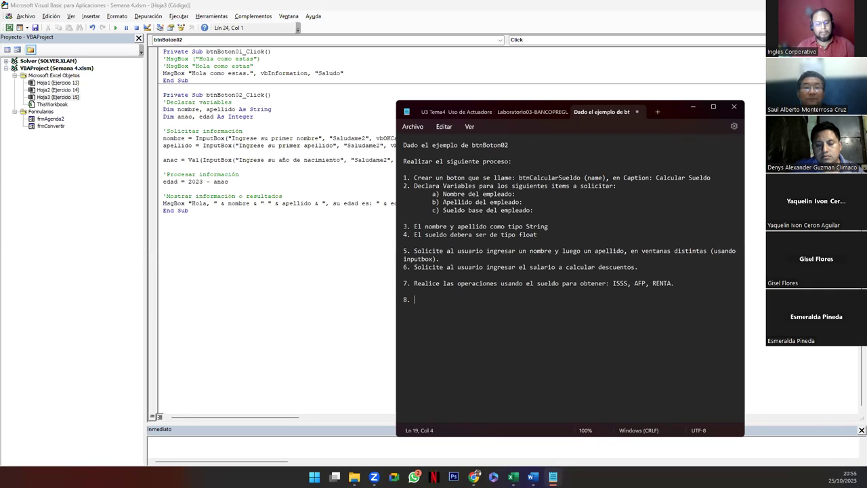
pyautogui.write('stos calculos son inten')
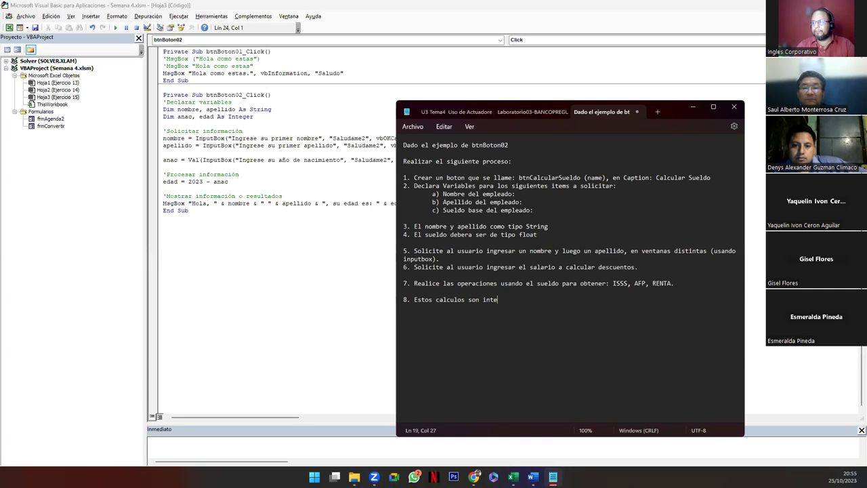
pyautogui.write('rnos el is')
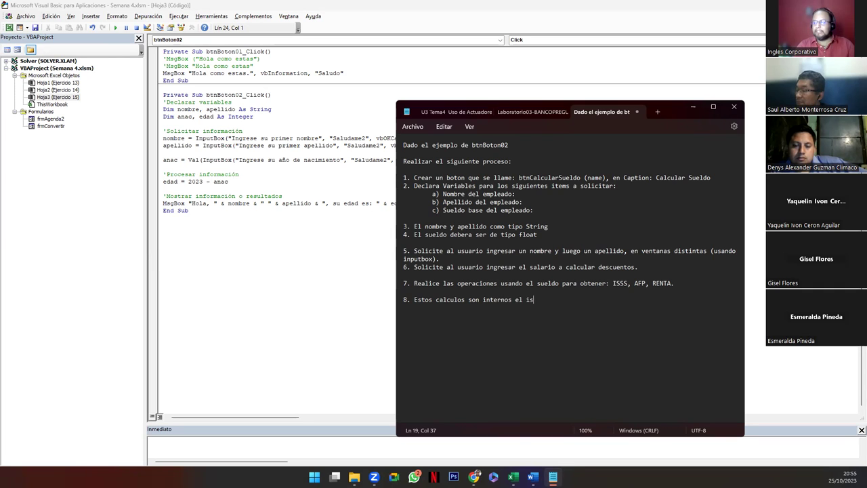
pyautogui.press('BackSpace')
pyautogui.press('BackSpace')
pyautogui.write('ISS')
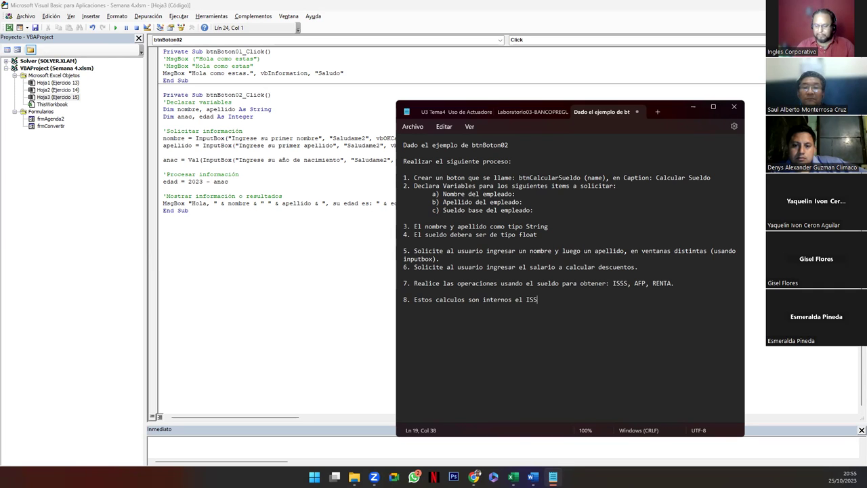
pyautogui.write('S = 3%')
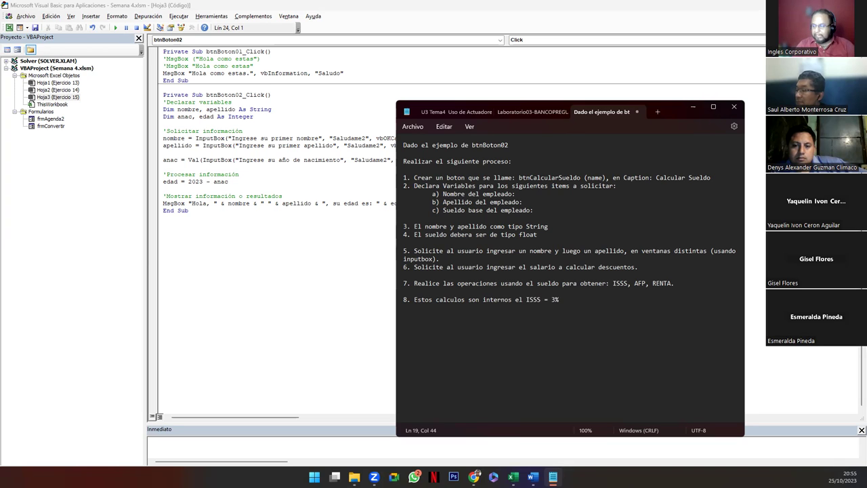
pyautogui.write('; ')
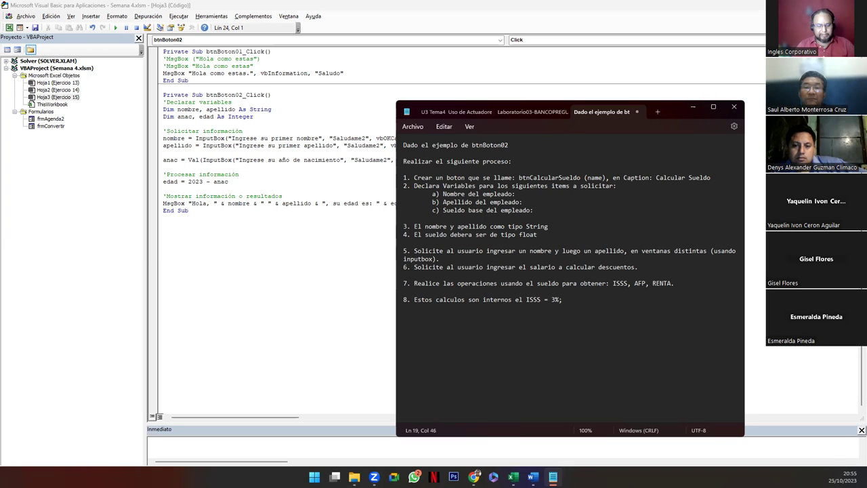
pyautogui.write('AFP = ')
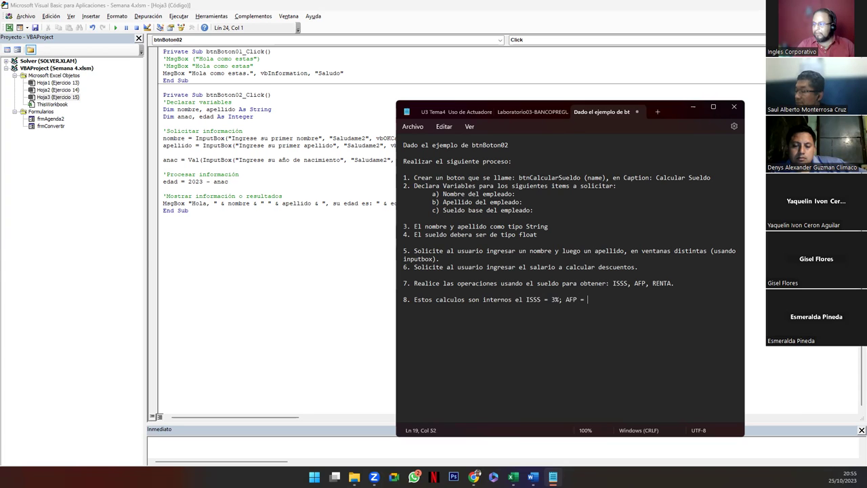
pyautogui.write('6.25%')
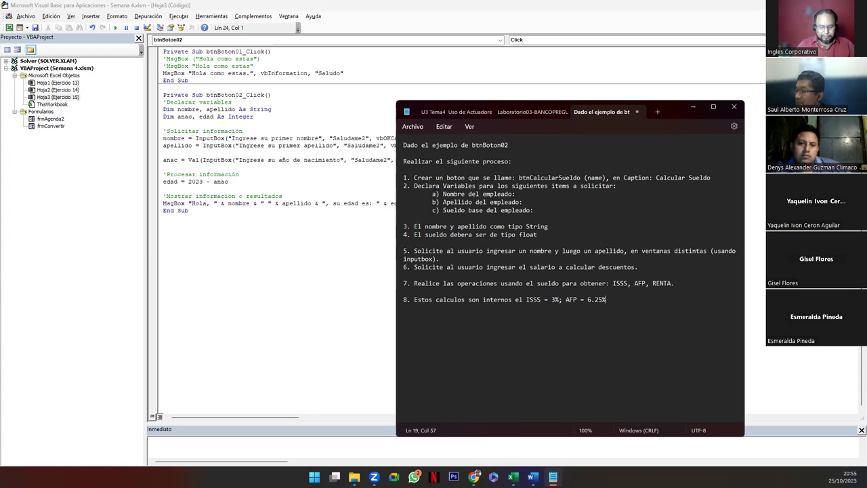
pyautogui.write(' y la Renta = 1')
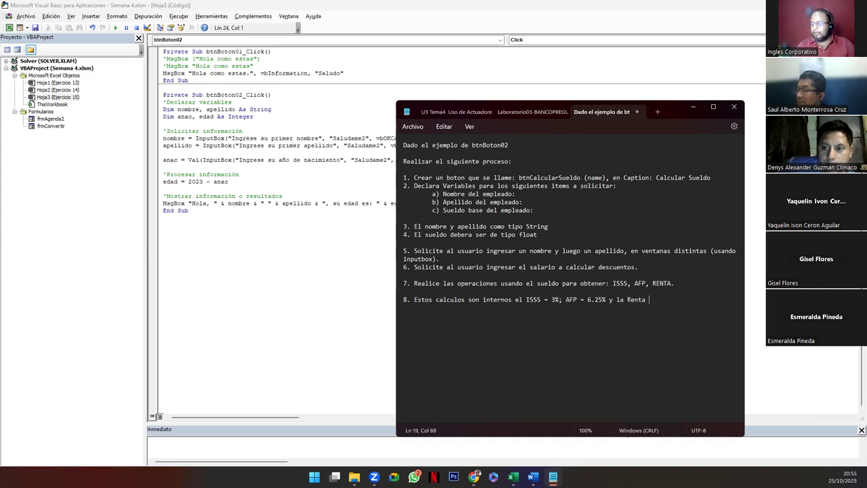
pyautogui.write('0%.')
pyautogui.press('Return')
pyautogui.press('Return')
pyautogui.write('9.')
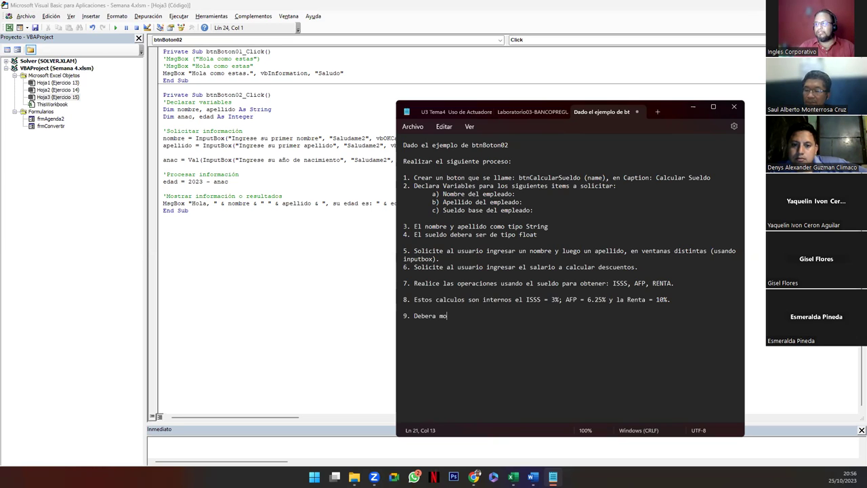
# Step: Write item 9 on displaying details in a structure, with window name 'Calcular Sueldo Neto'
pyautogui.write('en pantalla el detalle ')
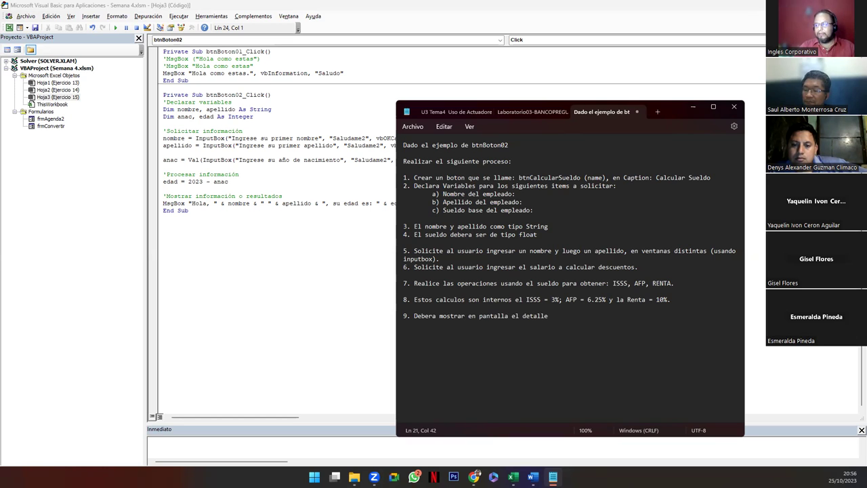
pyautogui.write('segun ')
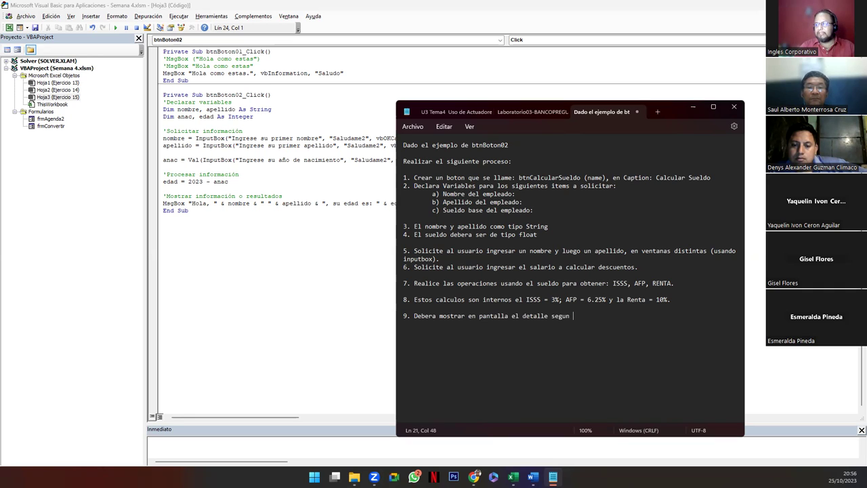
pyautogui.write('eluiente e')
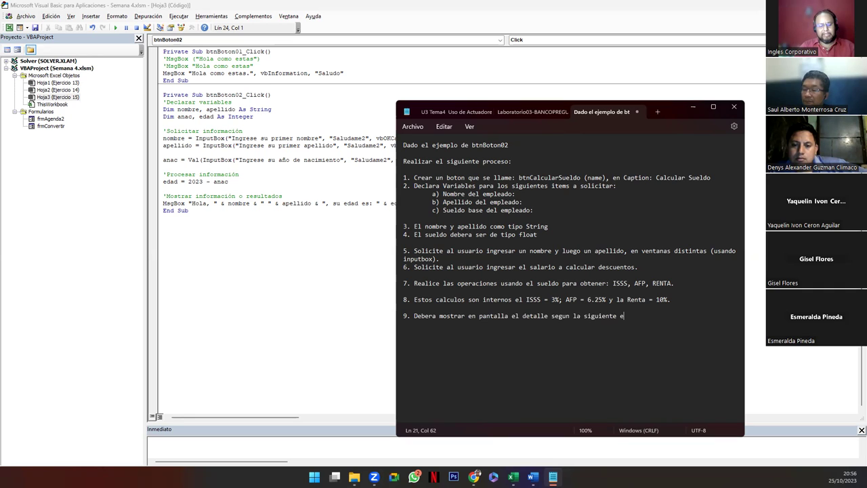
pyautogui.write('ructura')
pyautogui.write(':')
pyautogui.press('Return')
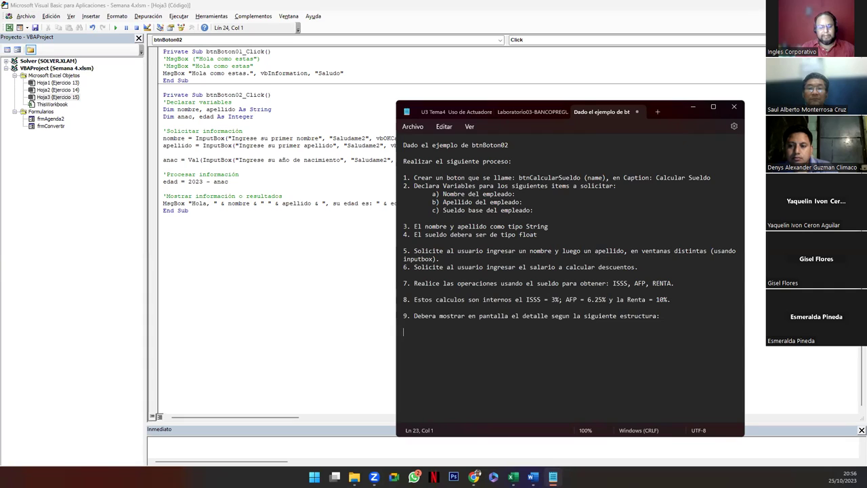
pyautogui.write('Nombre de la ventana: ')
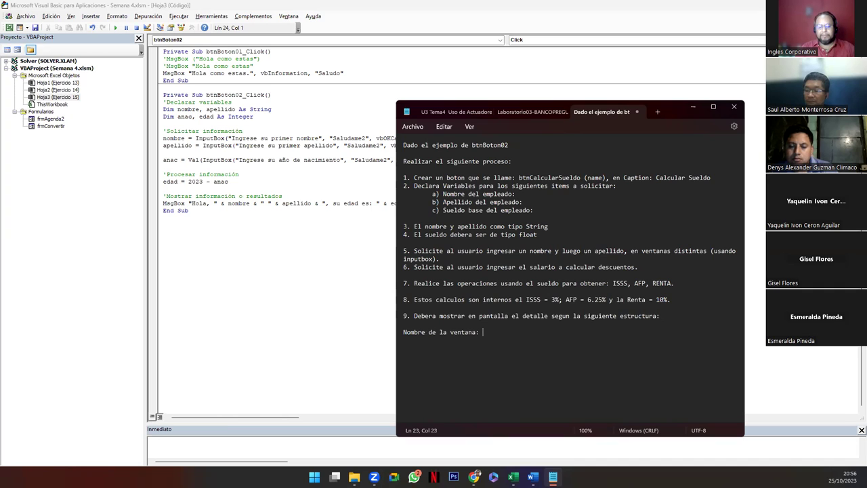
pyautogui.write('Cal')
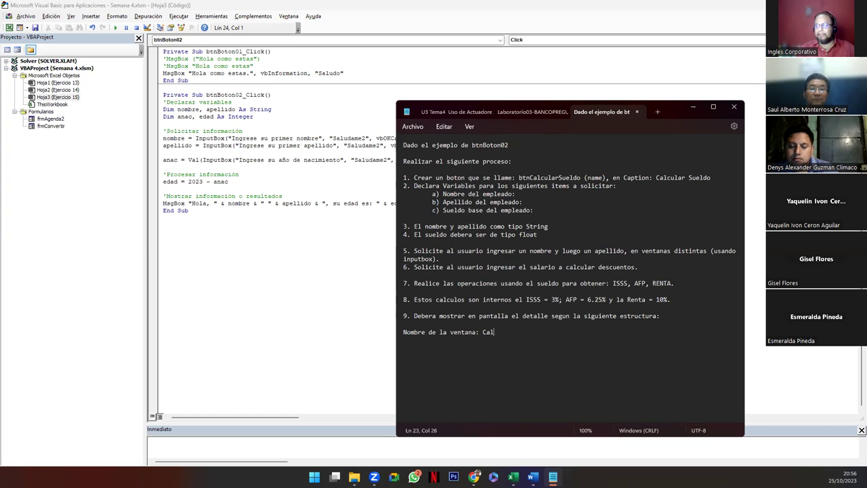
pyautogui.write('cul')
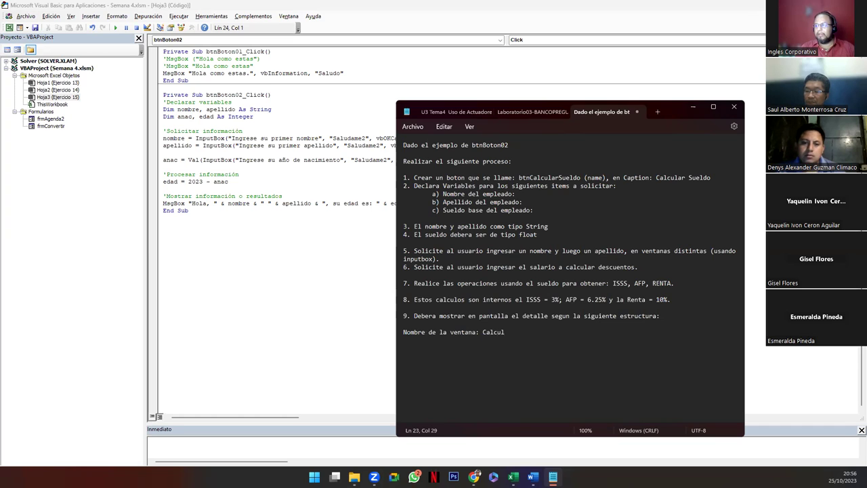
pyautogui.hotkey('ctrl', 'BackSpace')
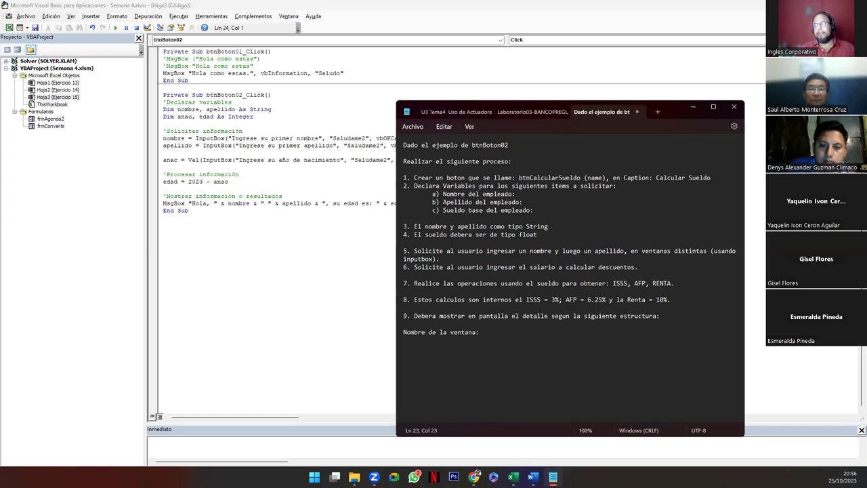
pyautogui.write('Calcular Suelt')
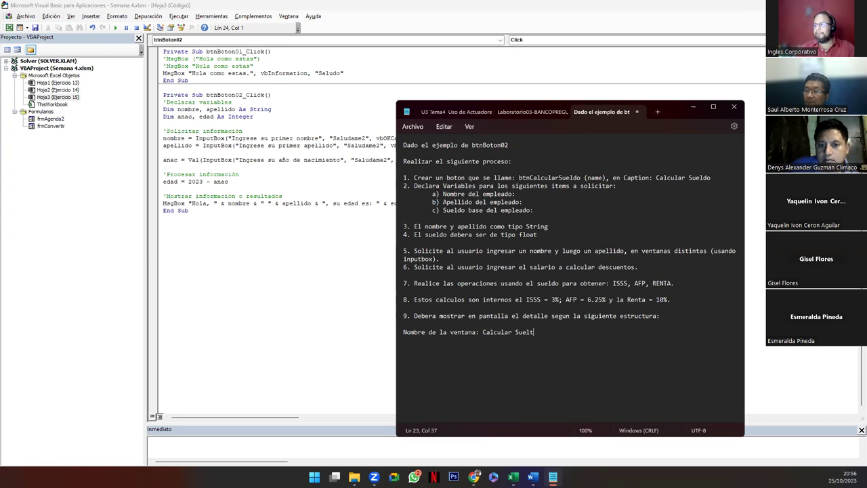
pyautogui.press('BackSpace')
pyautogui.write('do Neto')
pyautogui.press('Return')
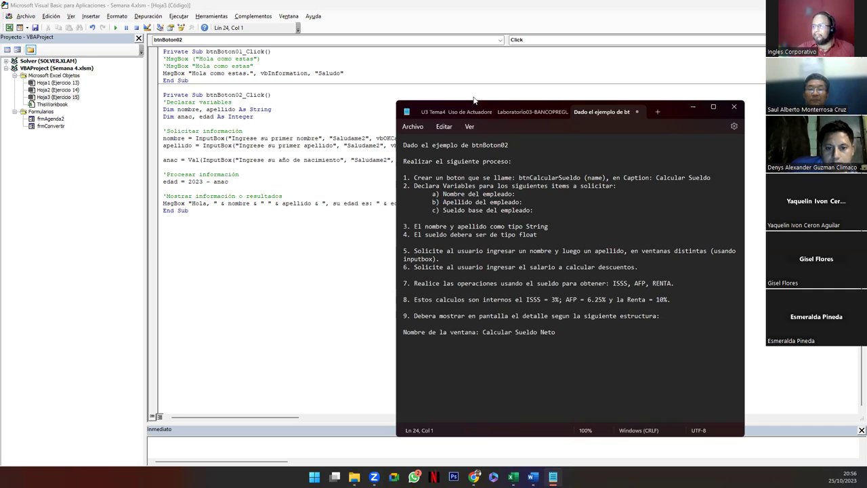
# Step: Add the line 'Usar vbInformation como icono de ventana', checking the MsgBox arguments in the code
pyautogui.moveTo(671, 112); pyautogui.dragTo(680, 260)
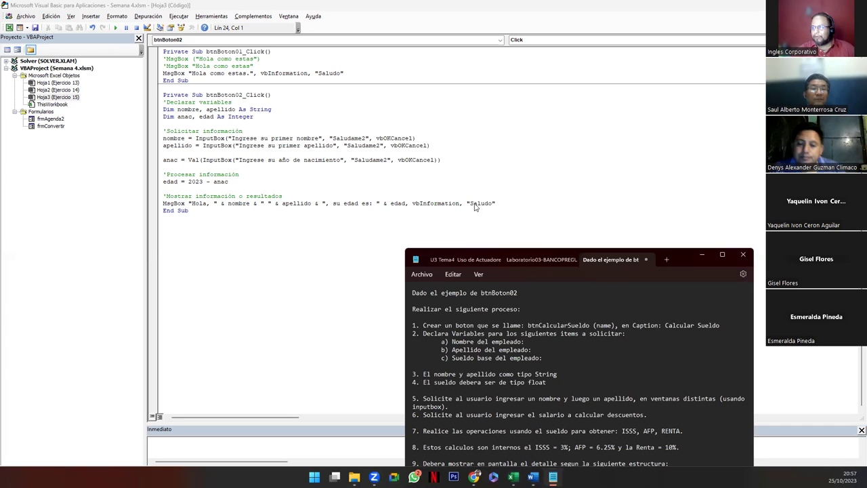
pyautogui.moveTo(677, 251); pyautogui.dragTo(757, 68)
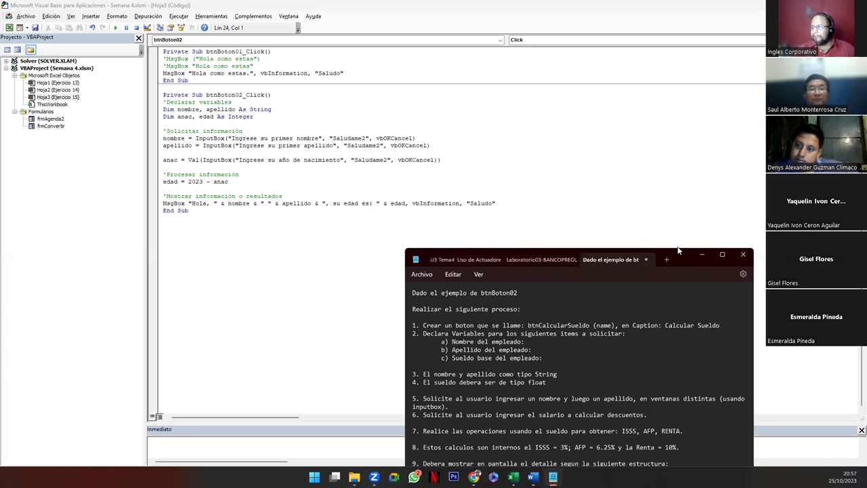
pyautogui.write('Us')
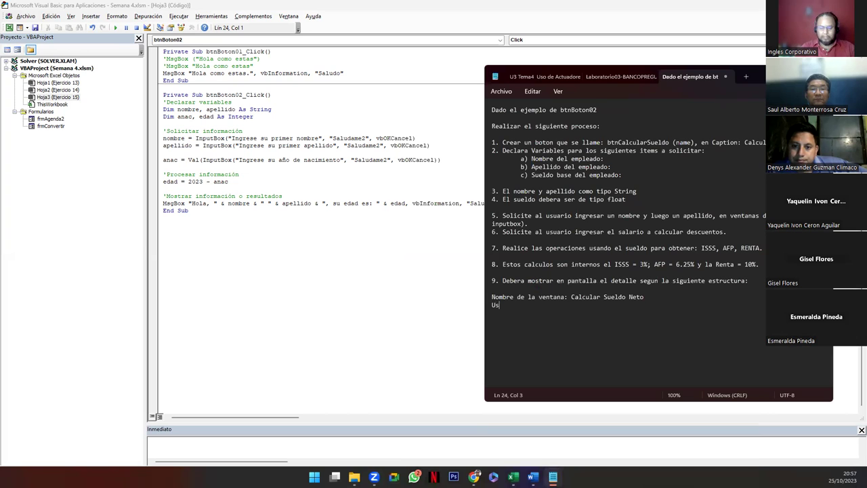
pyautogui.write('ar vbIn')
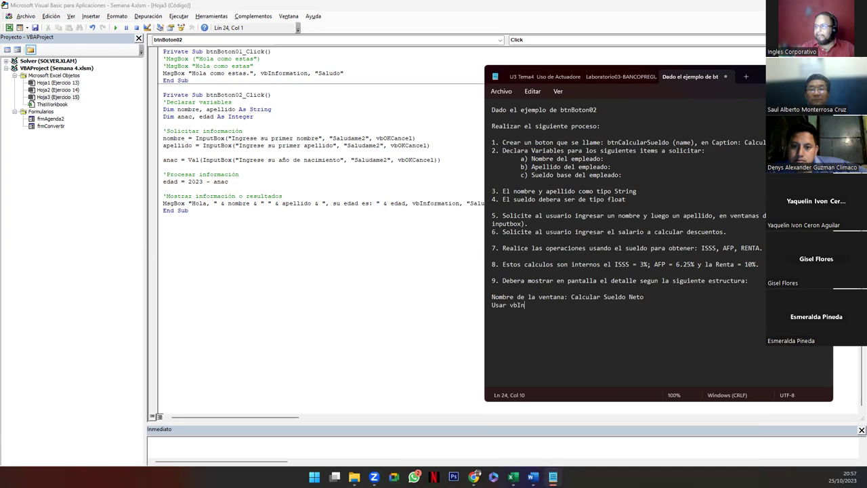
pyautogui.write('formation como icono d')
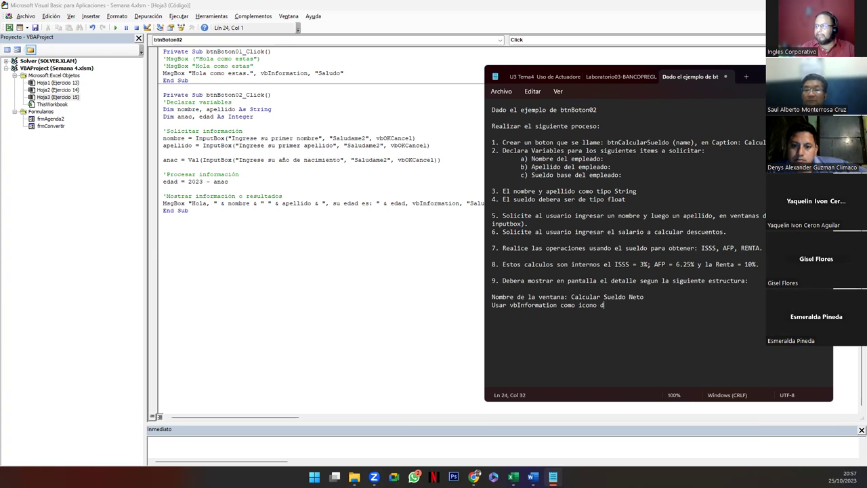
pyautogui.write('e ventana')
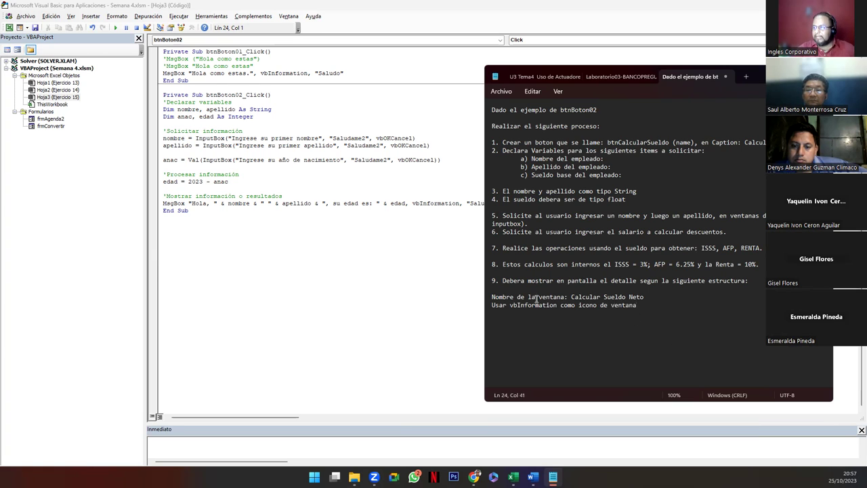
pyautogui.click(409, 203)
pyautogui.moveTo(410, 203); pyautogui.dragTo(502, 204)
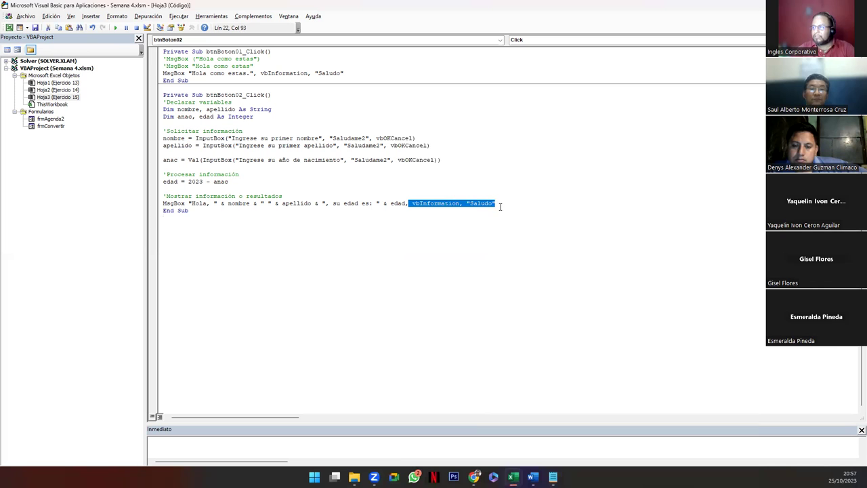
pyautogui.click(553, 476)
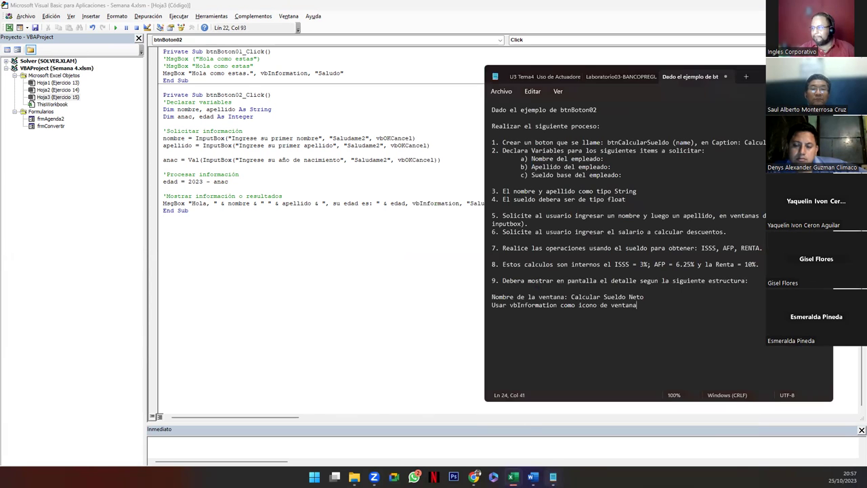
# Step: Add 'Mostrar el nombre y apellido del empleado y su sueldo base.' below the icon line
pyautogui.press('Return')
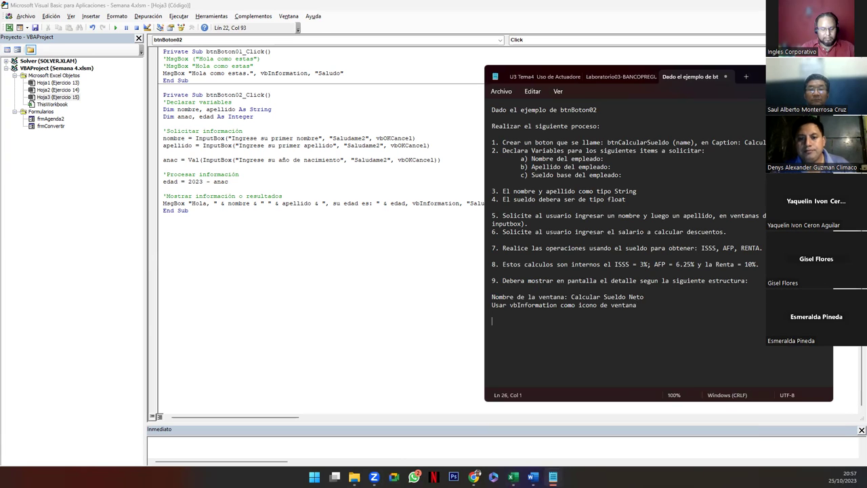
pyautogui.write('Mostar')
pyautogui.press('BackSpace')
pyautogui.press('BackSpace')
pyautogui.write('r ')
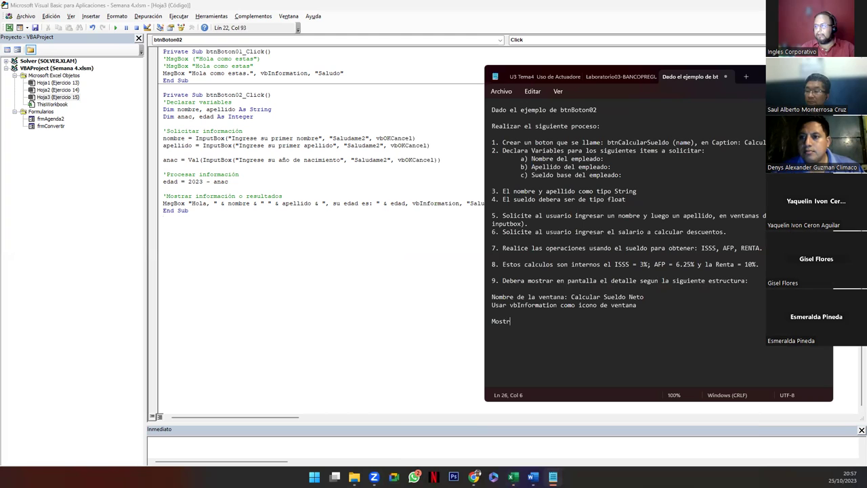
pyautogui.write('ar el nombre y apellido del empleado ')
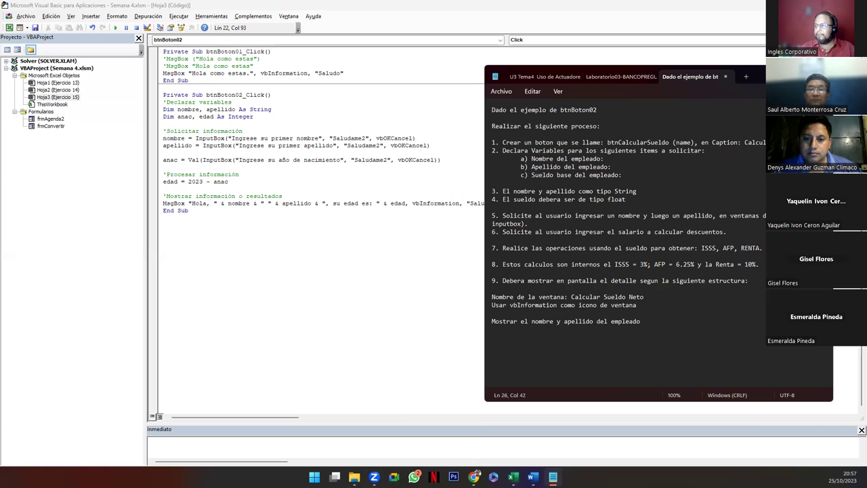
pyautogui.write('y su sueldo base.')
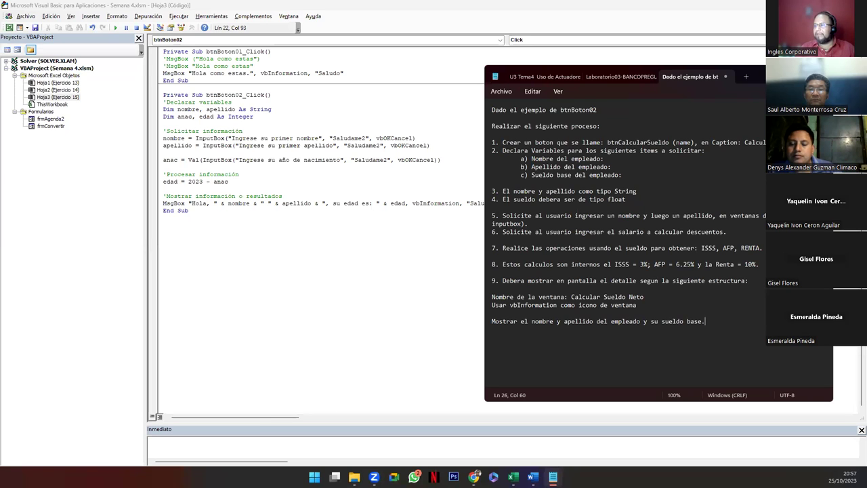
pyautogui.press('BackSpace')
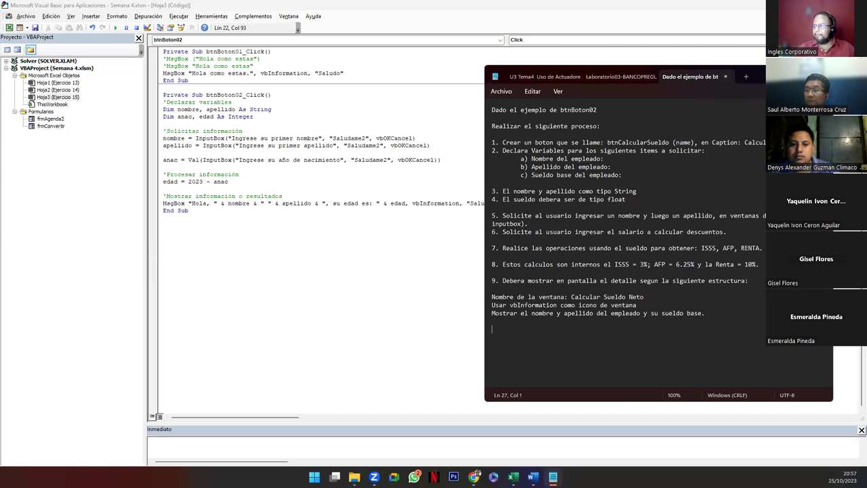
# Step: Duplicate the window name and icon lines and label the two blocks Ventana 1 and Ventana 2
pyautogui.moveTo(485, 299); pyautogui.dragTo(486, 311)
pyautogui.hotkey('ctrl', 'c')
pyautogui.click(500, 329)
pyautogui.hotkey('ctrl', 'v')
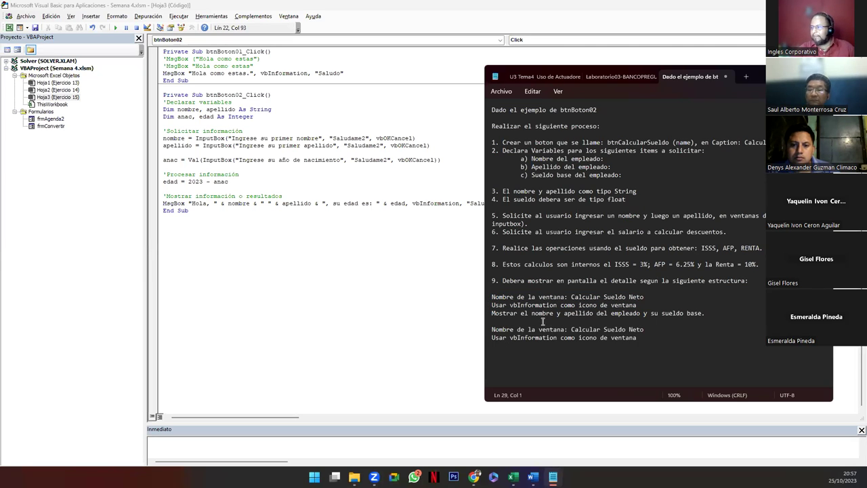
pyautogui.click(502, 297)
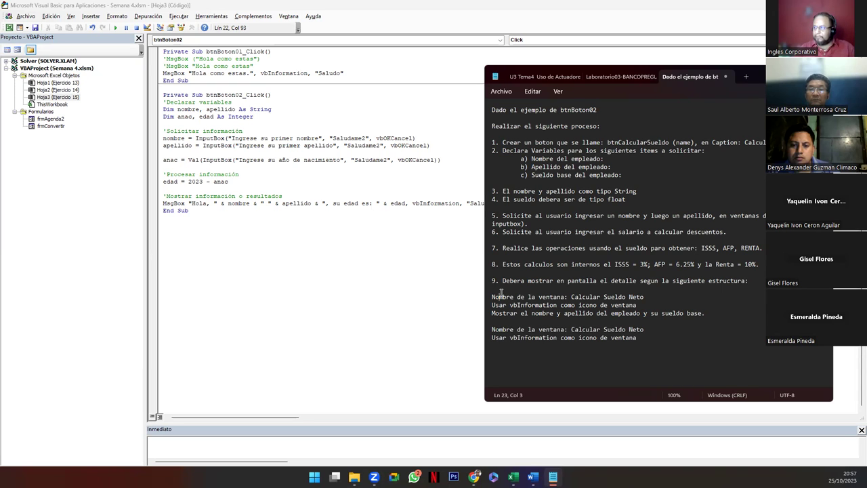
pyautogui.write('Ventana 1')
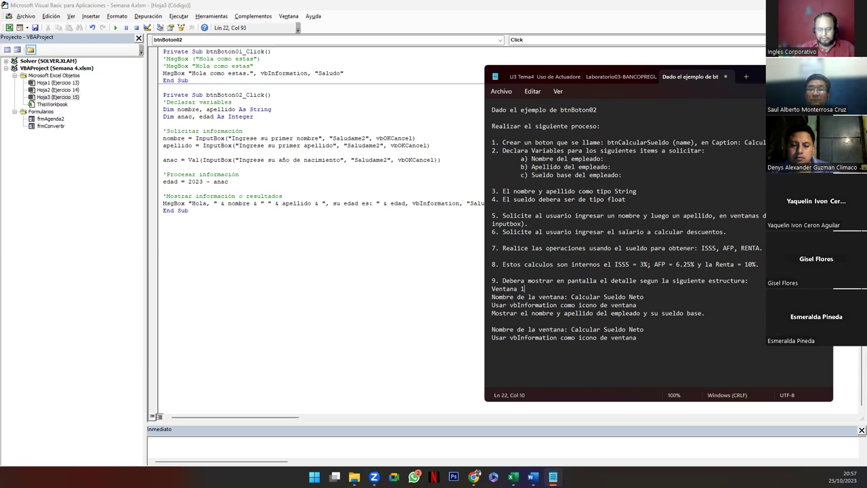
pyautogui.write('entana 2')
pyautogui.press('Down')
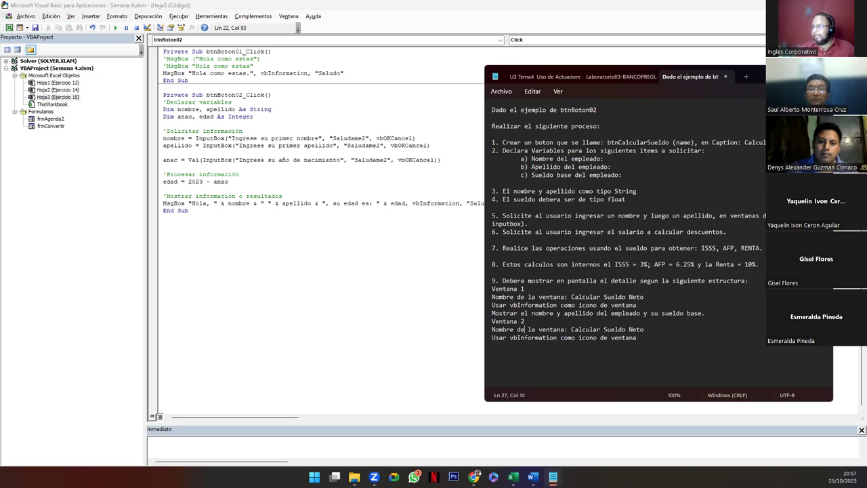
pyautogui.click(503, 349)
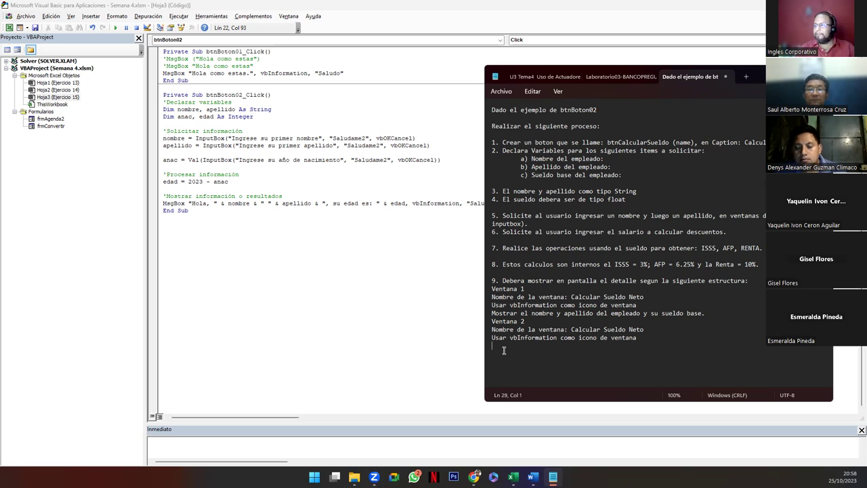
# Step: Add the Ventana 2 formula Sueldobase-(ISSS+AFP+RENTA) and bring the spec back over the code
pyautogui.write('IS')
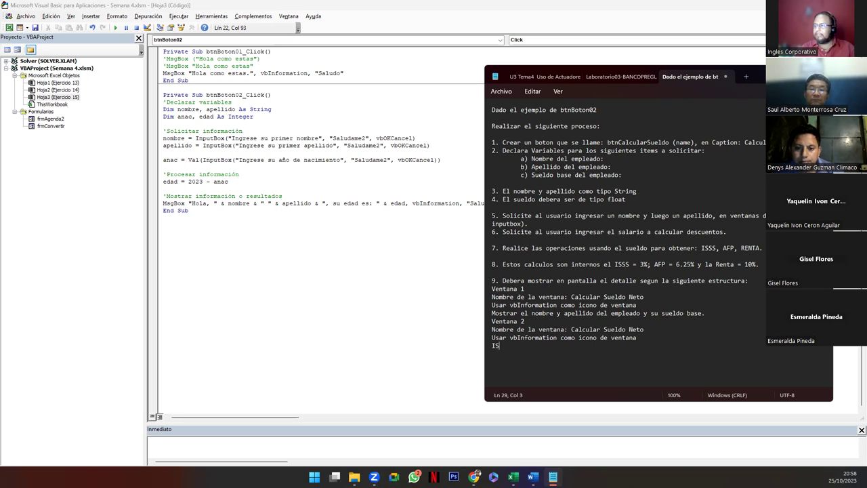
pyautogui.write('+RENTA')
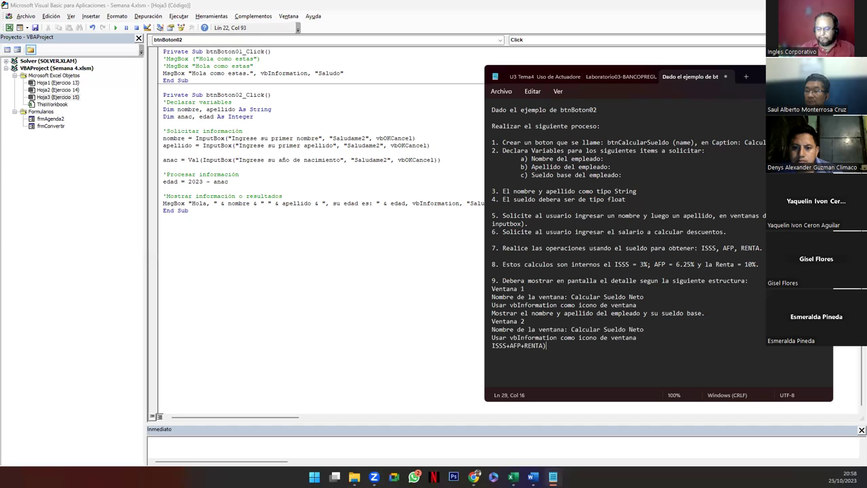
pyautogui.write('(')
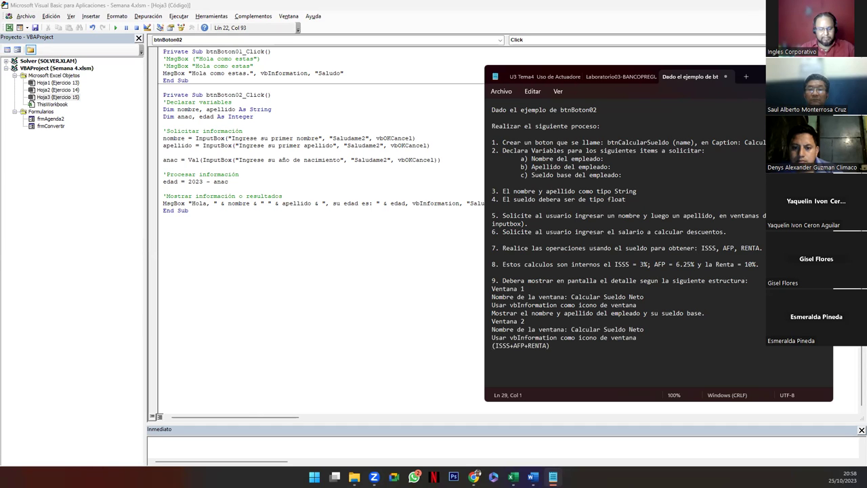
pyautogui.write('Sueldobase-')
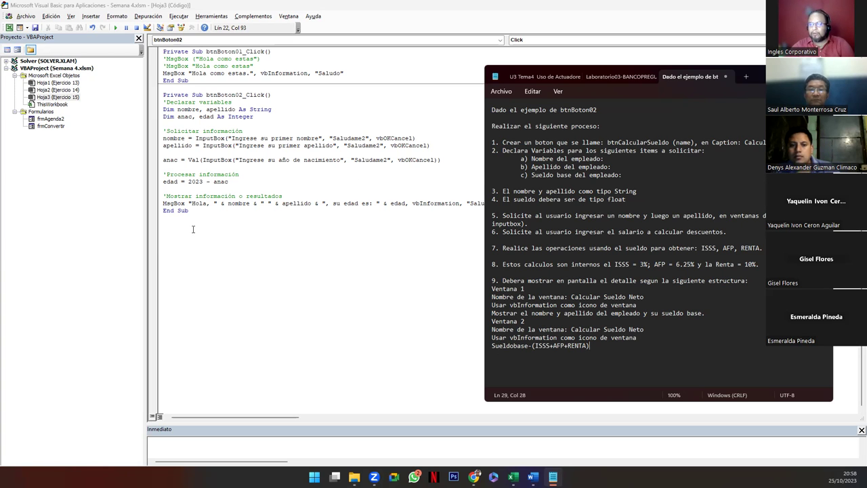
pyautogui.click(233, 212)
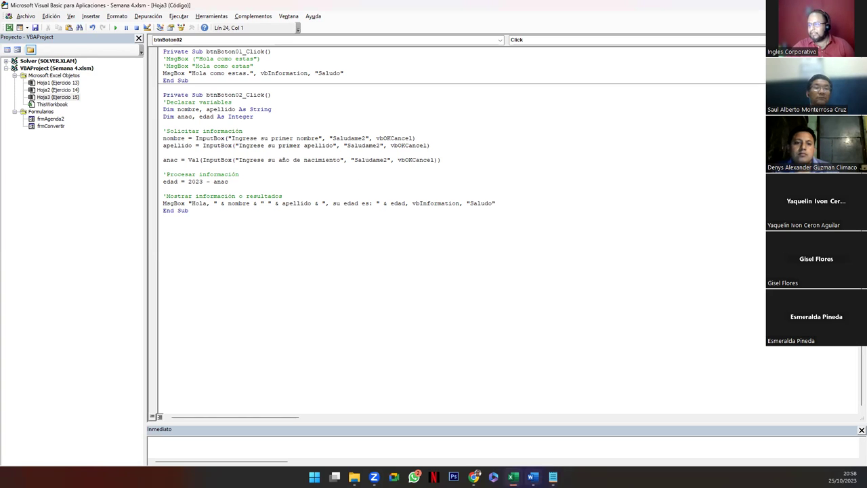
pyautogui.hotkey('alt', 'Tab')
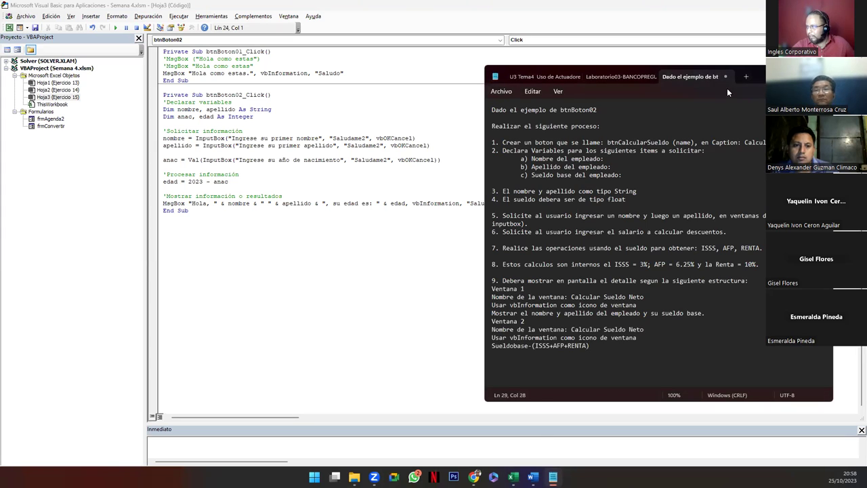
# Step: Zoom the spec to 150%, snip a screenshot of it, and restore the window beside the code
pyautogui.hotkey('ctrl', '+')
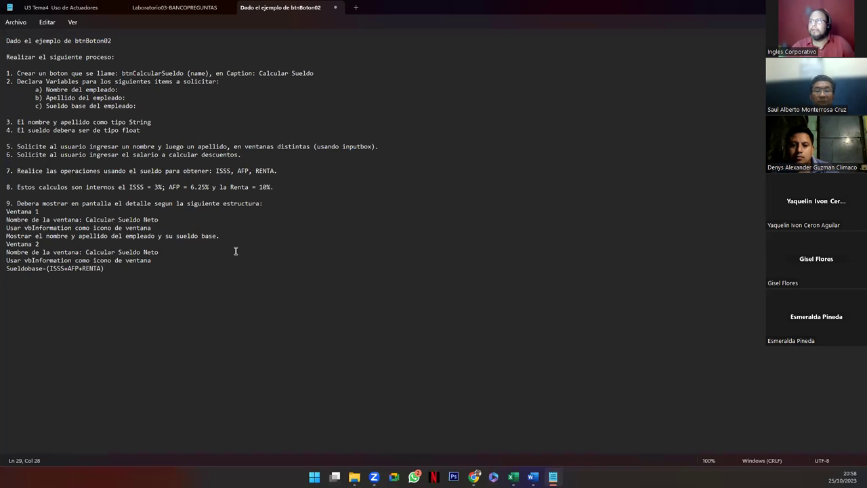
pyautogui.hotkey('ctrl', '+')
pyautogui.hotkey('ctrl', '+')
pyautogui.hotkey('ctrl', '+')
pyautogui.hotkey('ctrl', '+')
pyautogui.hotkey('ctrl', '+')
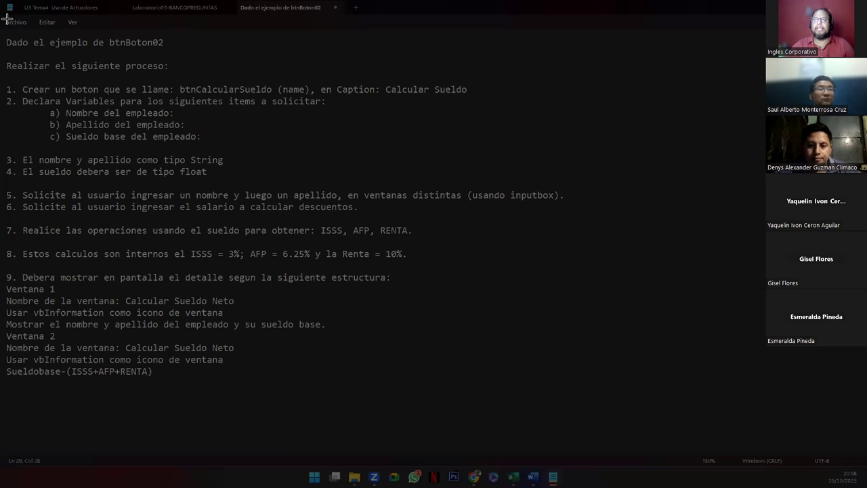
pyautogui.press('super+shift+s')
pyautogui.moveTo(2, 15)
pyautogui.mouseDown()
pyautogui.moveTo(229, 312)
pyautogui.moveTo(575, 394)
pyautogui.mouseUp()
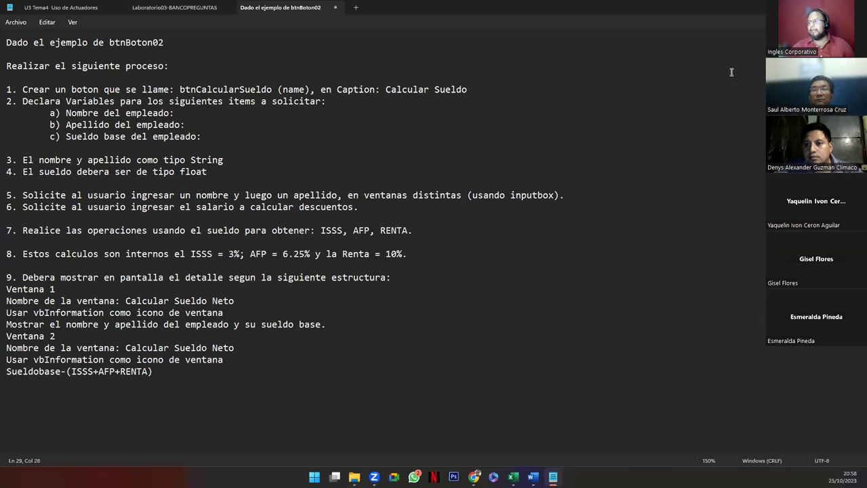
pyautogui.press('super+Down')
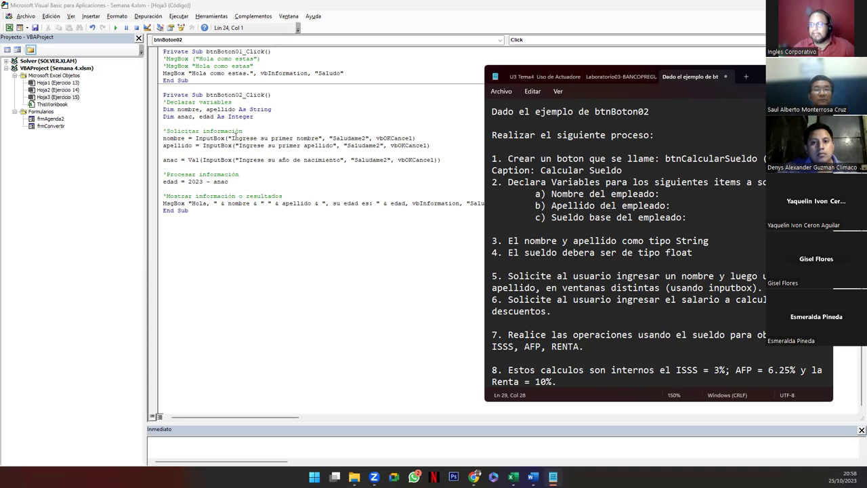
# Step: Walk through the btnBoton02 apellido InputBox, anac year-of-birth and edad lines
pyautogui.click(155, 141)
pyautogui.click(155, 147)
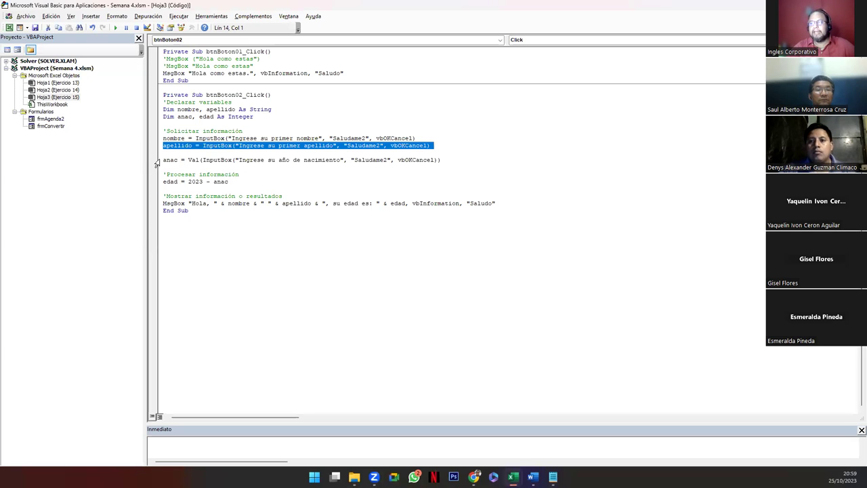
pyautogui.click(156, 161)
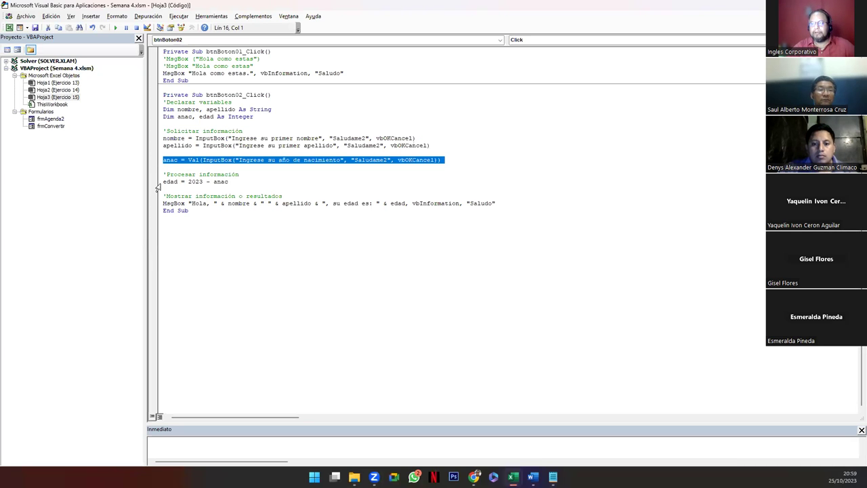
pyautogui.click(156, 183)
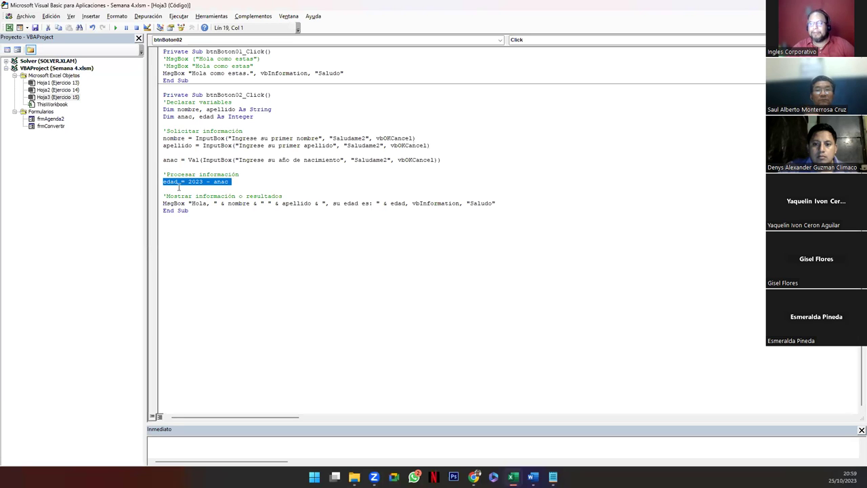
# Step: Highlight the edad = 2023 - anac calculation and the MsgBox output line, then bring back the exercise spec
pyautogui.click(189, 182)
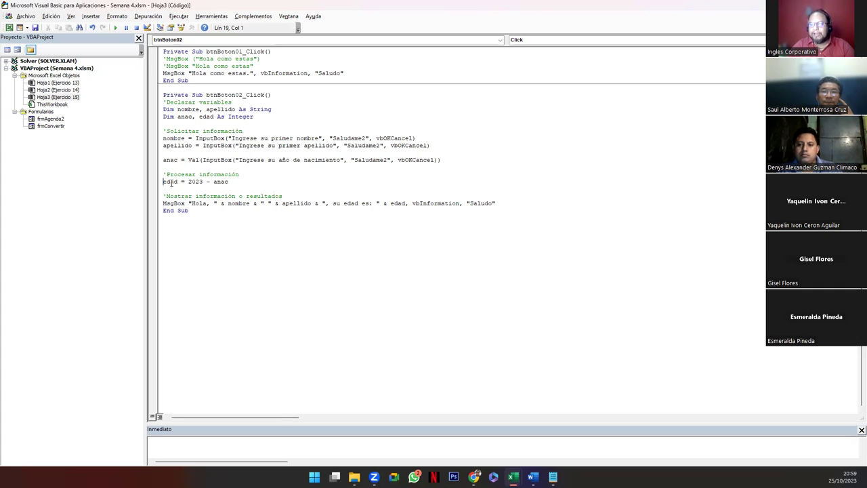
pyautogui.moveTo(164, 182); pyautogui.dragTo(236, 190)
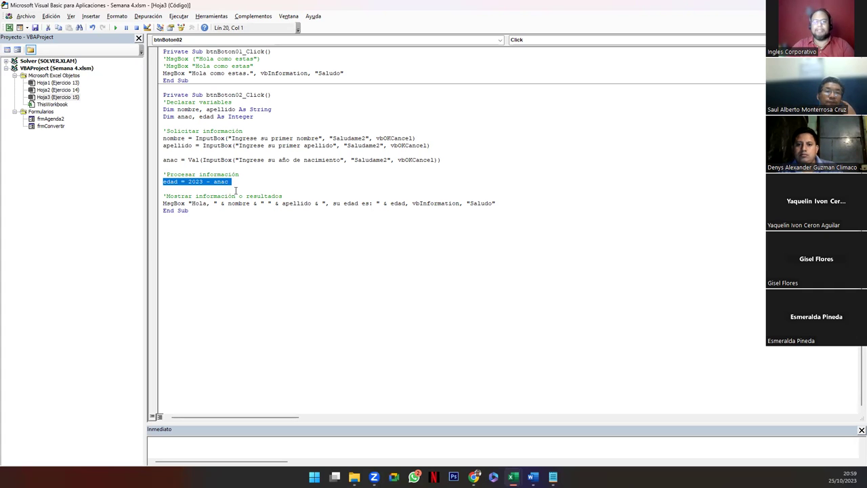
pyautogui.click(236, 190)
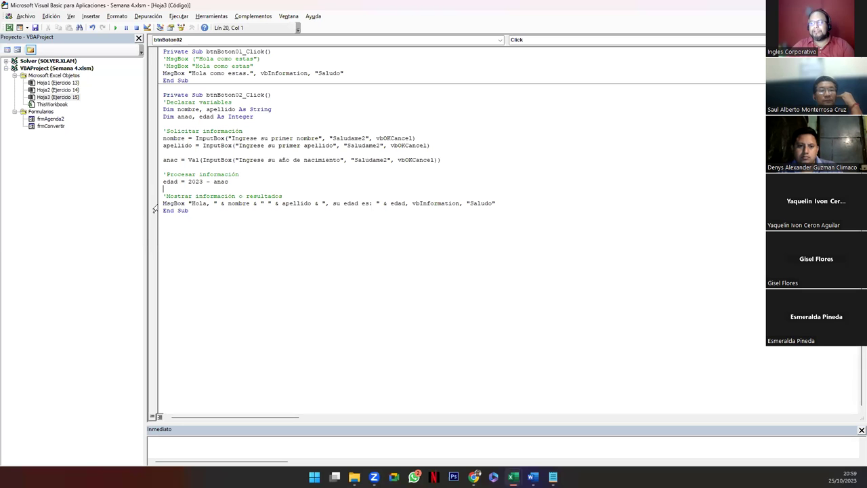
pyautogui.click(162, 203)
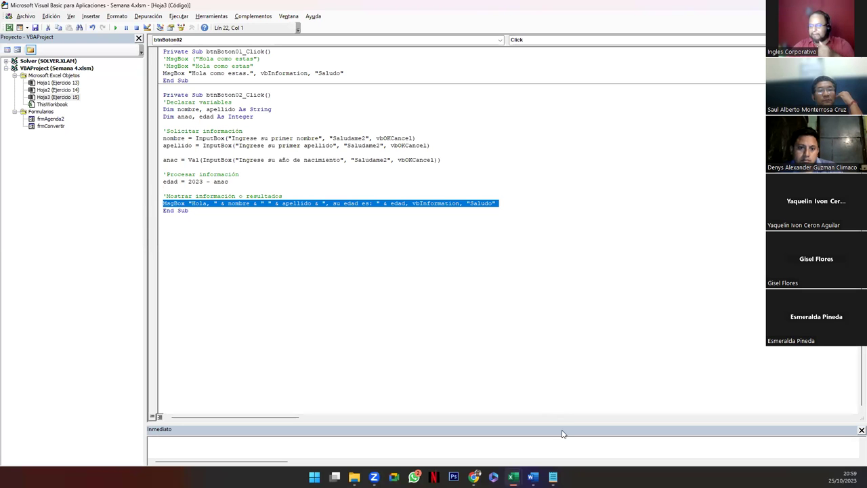
pyautogui.click(553, 477)
# Step: Highlight all the Ventana 1 requirements in the Notepad exercise spec
pyautogui.scroll(-4, 588, 315)
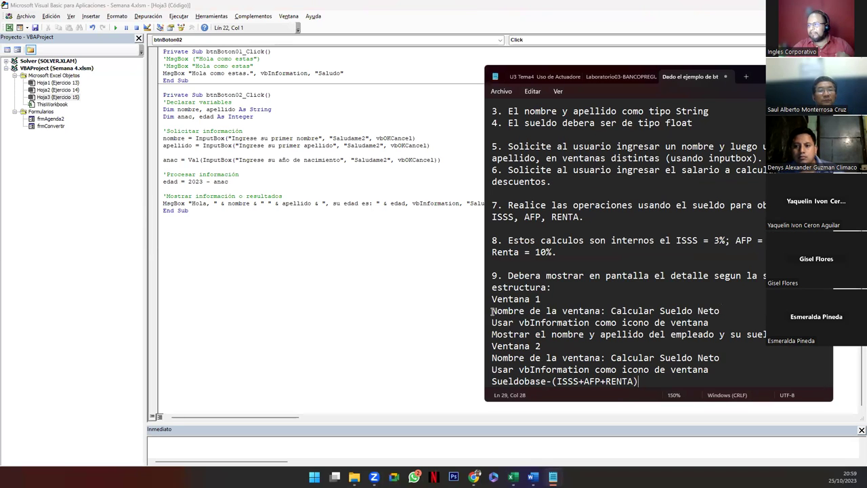
pyautogui.click(488, 314)
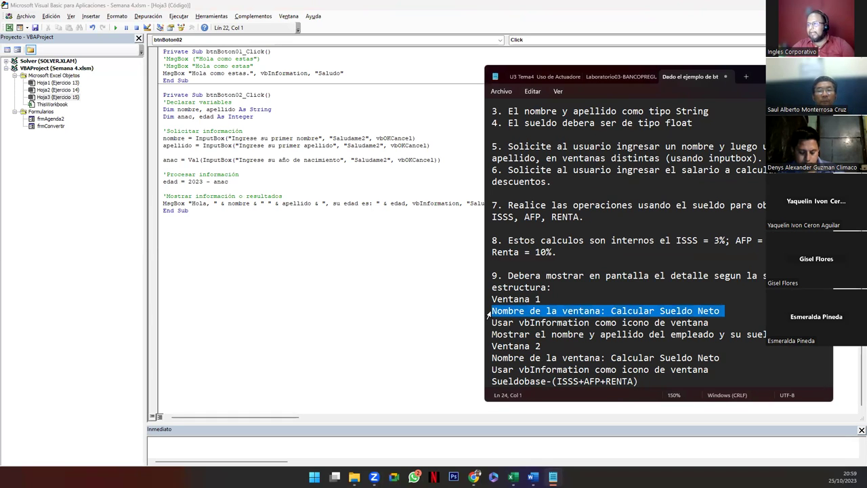
pyautogui.moveTo(488, 314); pyautogui.dragTo(487, 341)
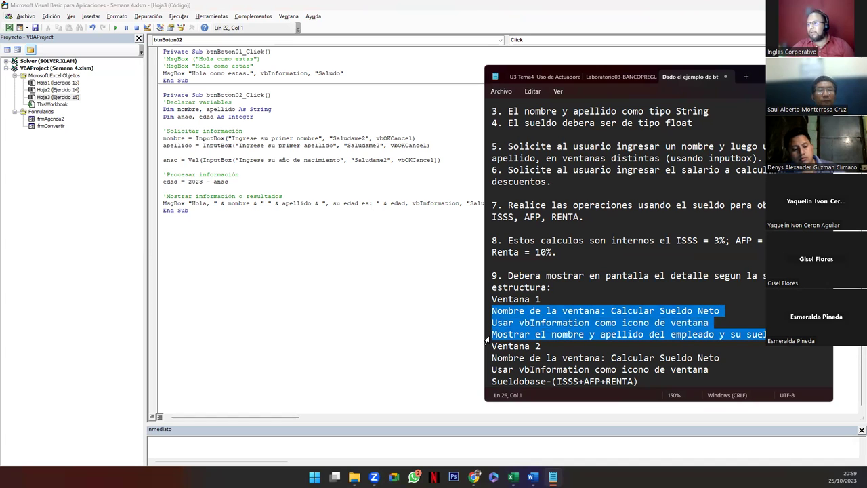
# Step: Highlight the Ventana 2 requirements: vbInformation icon and the Sueldobase-(ISSS+AFP+RENTA) formula
pyautogui.click(487, 359)
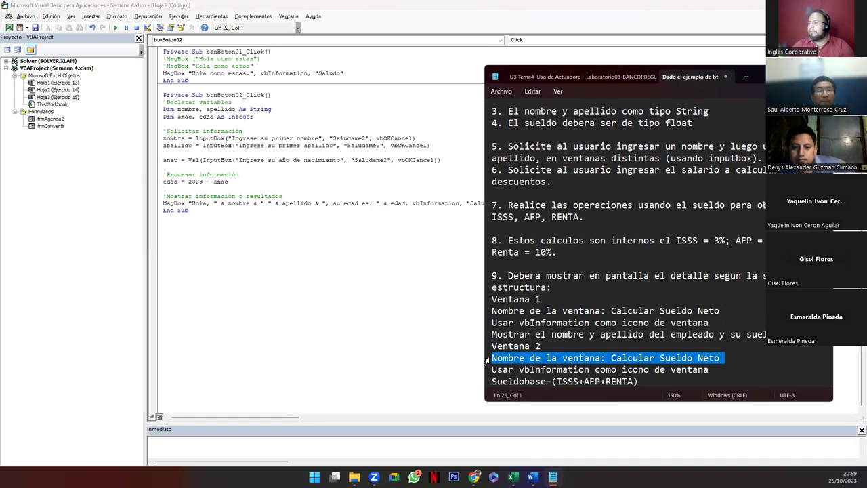
pyautogui.moveTo(486, 368); pyautogui.dragTo(486, 374)
pyautogui.tripleClick(485, 382)
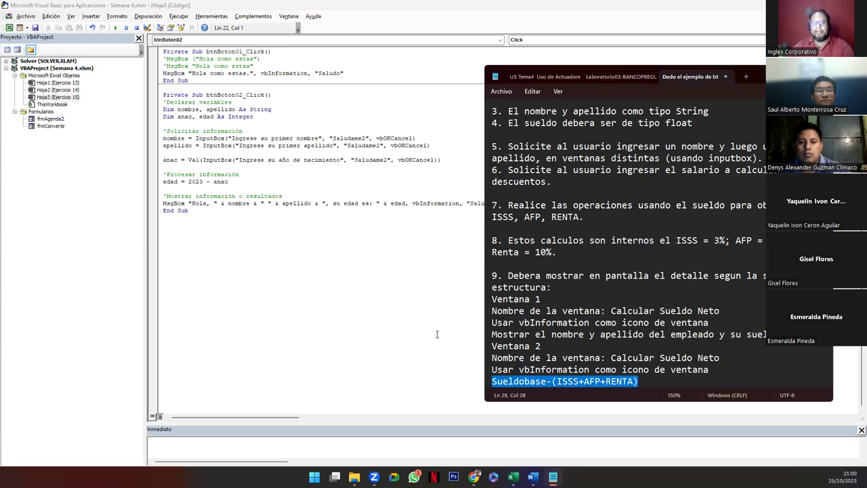
pyautogui.click(340, 219)
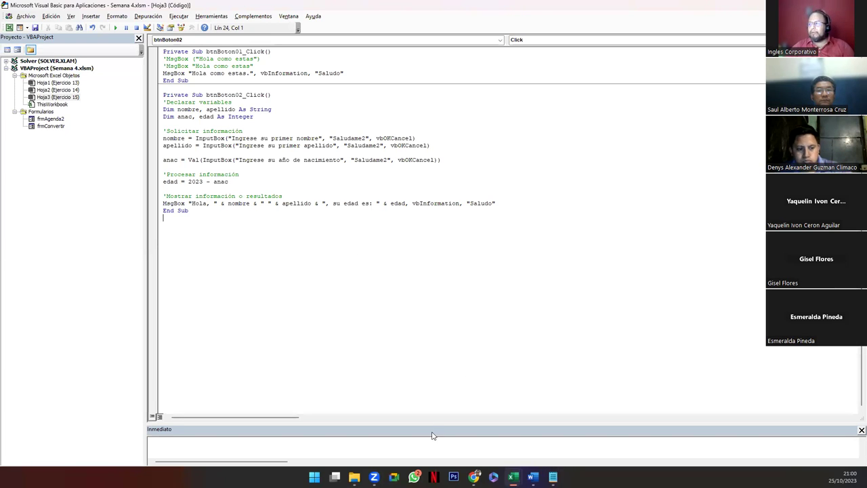
pyautogui.click(553, 477)
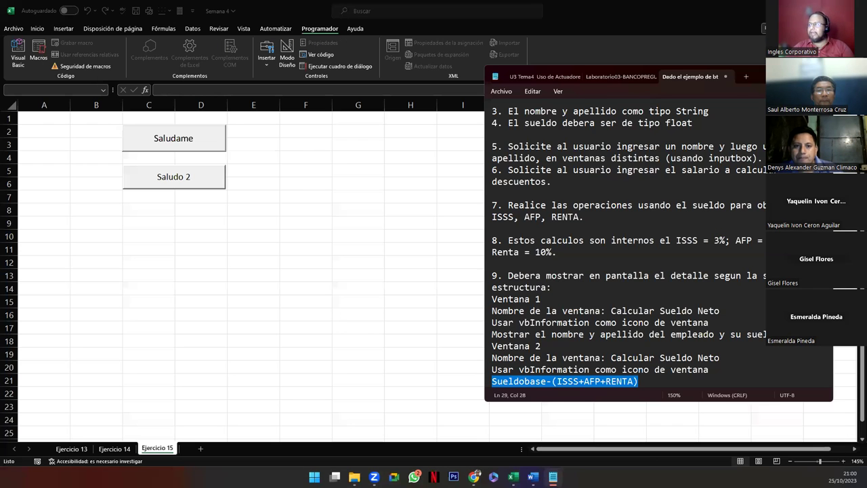
pyautogui.click(163, 242)
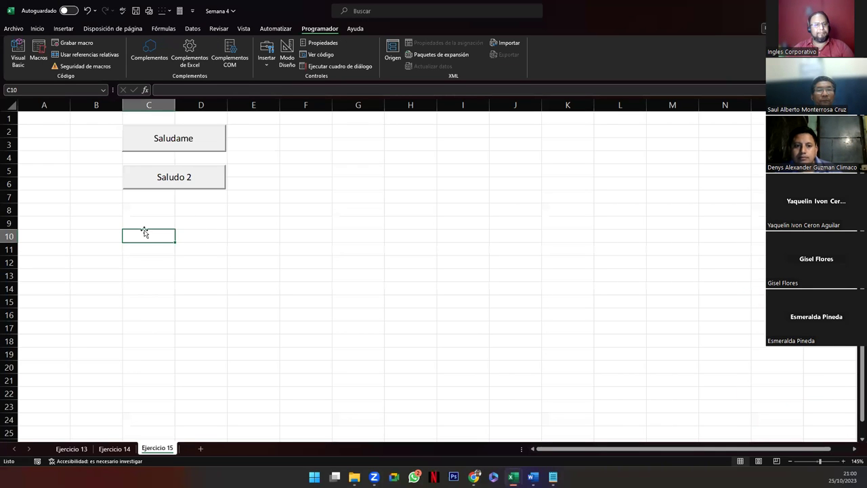
pyautogui.click(553, 476)
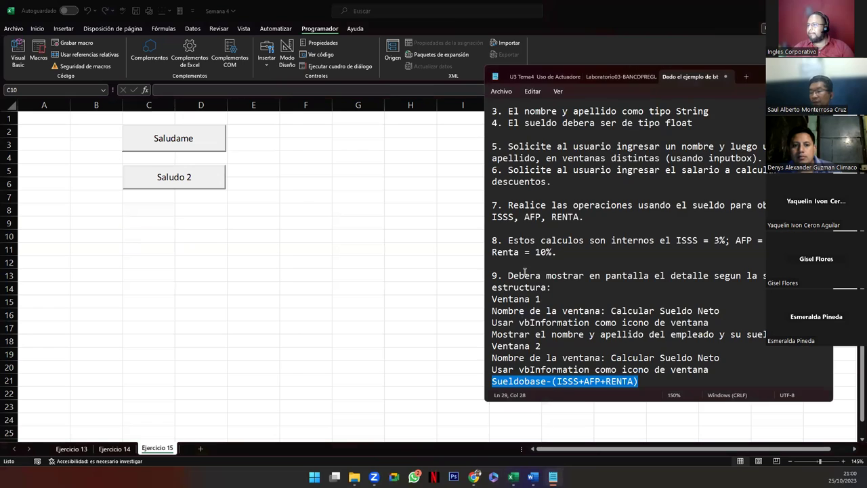
pyautogui.scroll(4, 536, 153)
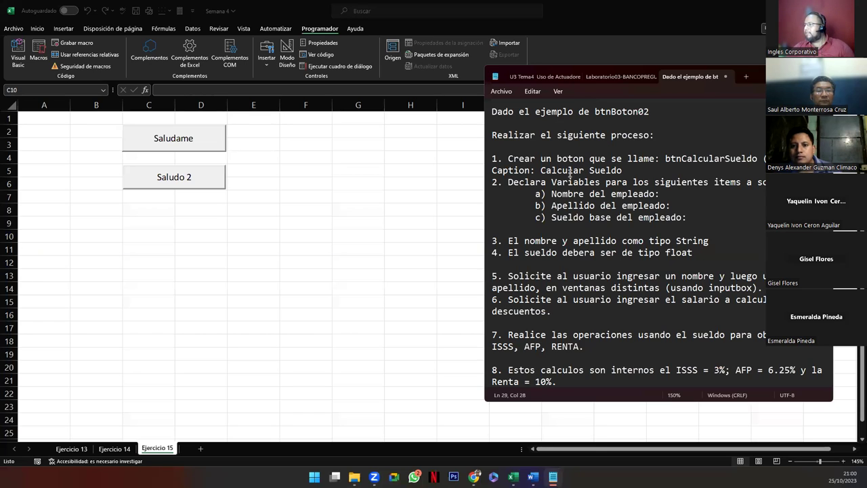
pyautogui.moveTo(541, 170); pyautogui.dragTo(614, 171)
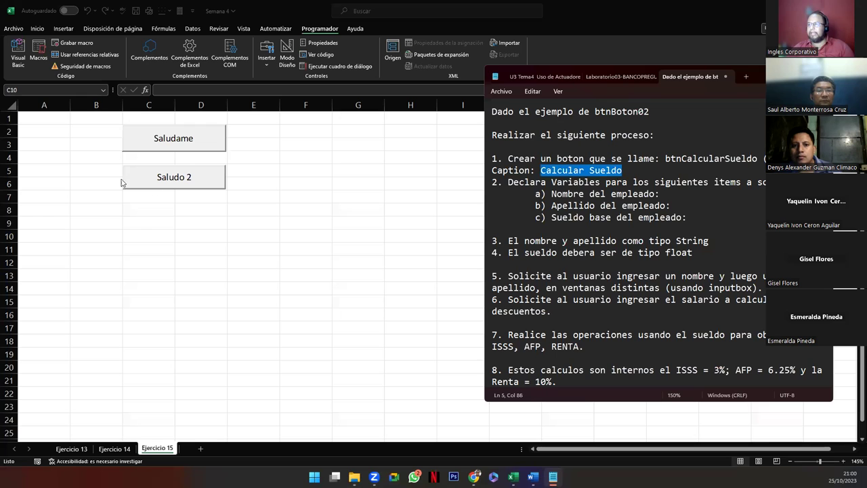
pyautogui.click(536, 173)
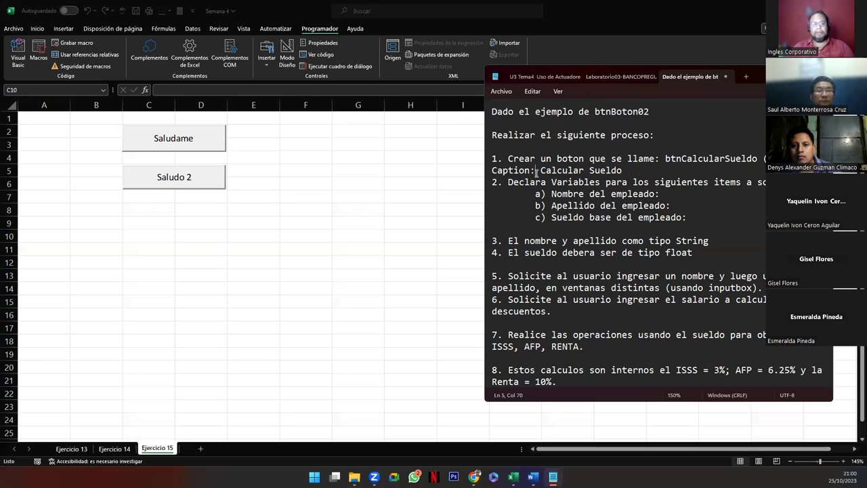